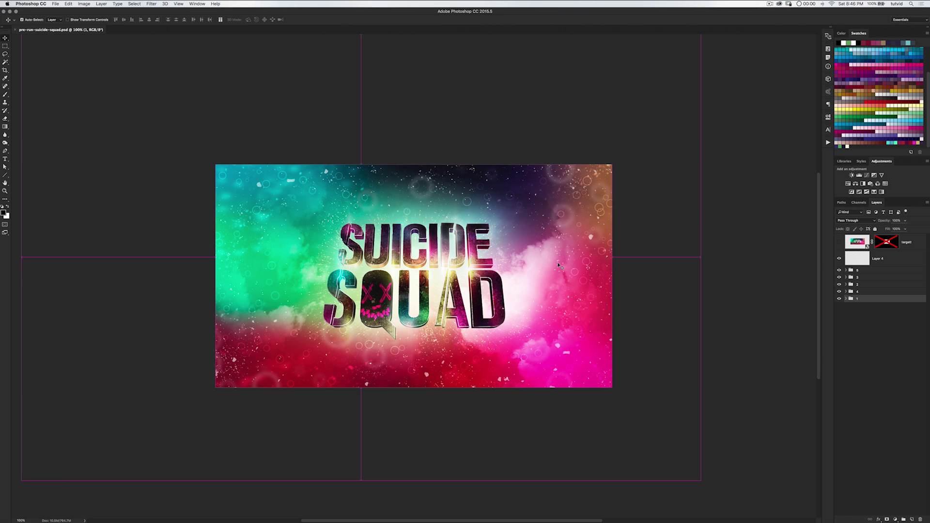
Switch to Chrome and copy the wide teal-and-pink Suicide Squad logo image from the Reggie's Take result in the image search
key(super+Tab)
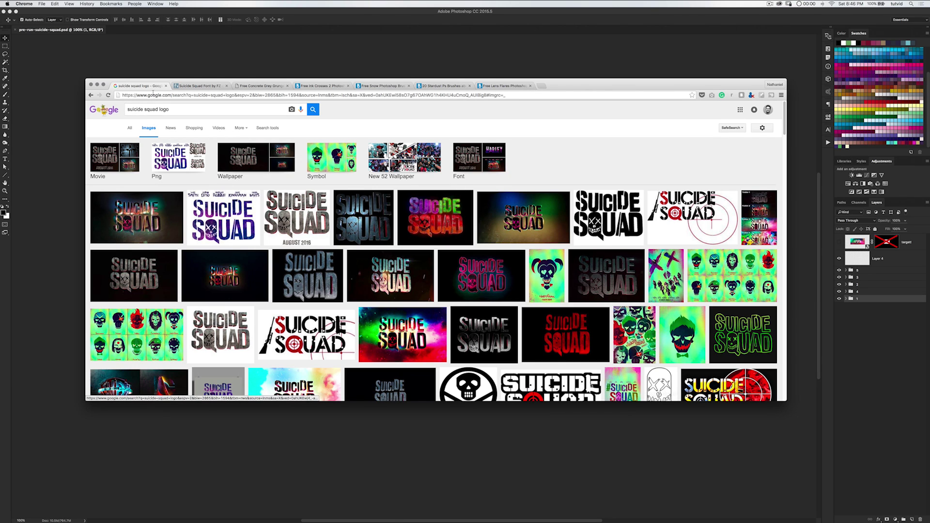
scroll(334, 264, down, 5)
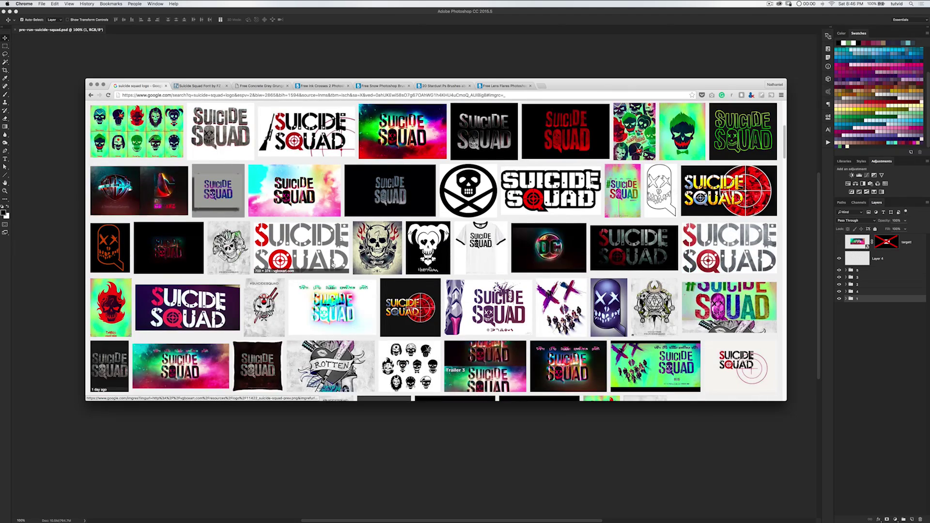
scroll(333, 263, down, 1)
click(189, 316)
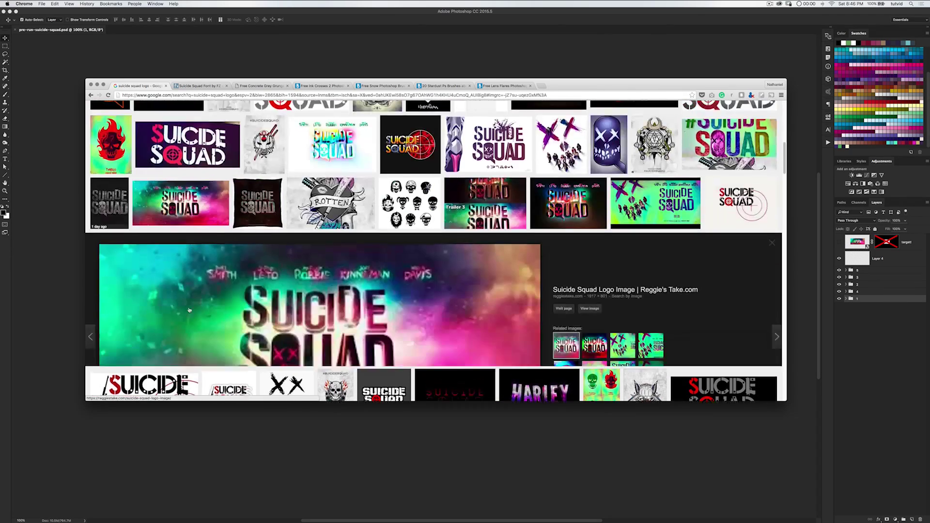
drag(563, 89, 561, 135)
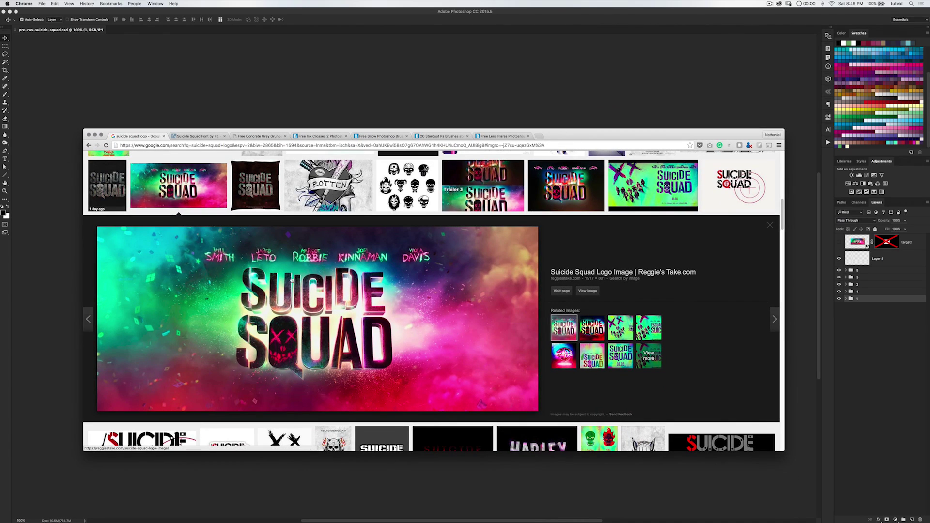
right_click(413, 283)
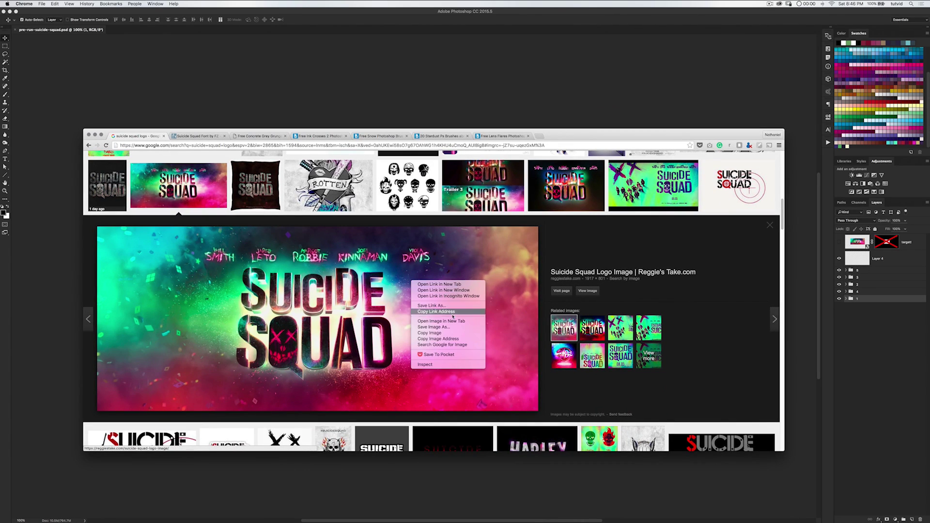
click(437, 334)
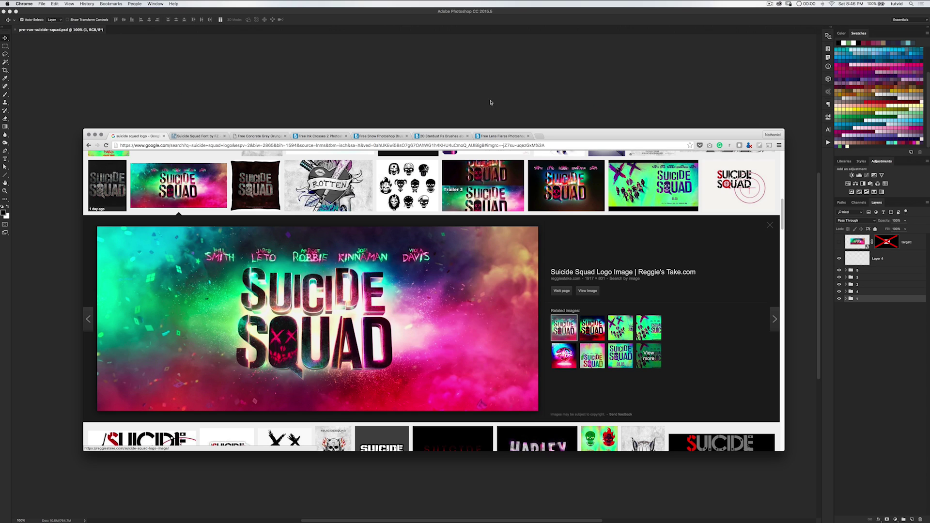
Switch back to Photoshop and create a new 16:9 document 2560 pixels wide with a white background
click(471, 81)
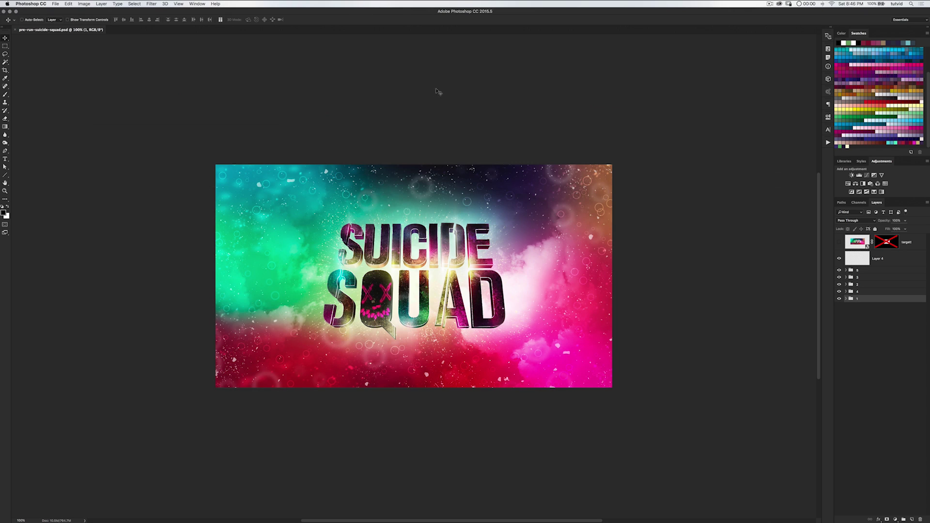
click(55, 4)
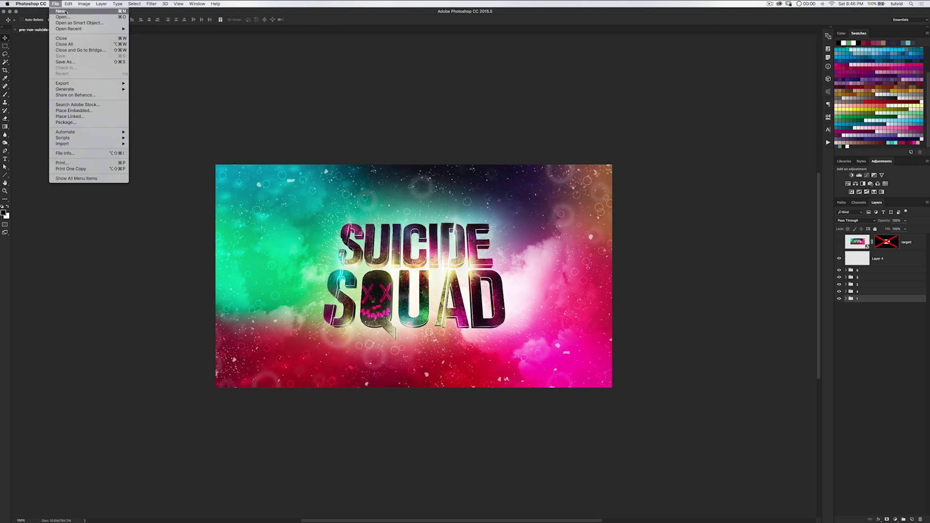
click(66, 11)
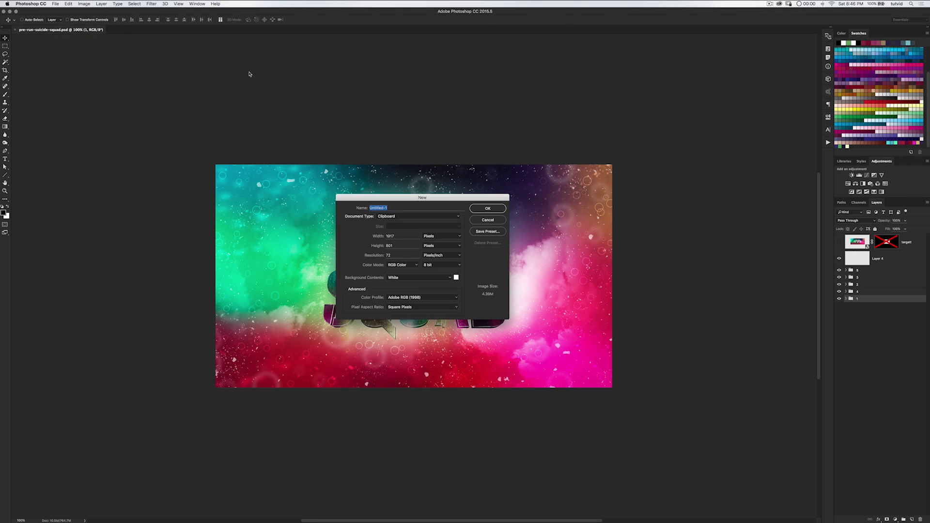
double_click(400, 236)
text(2560)
key(Tab)
text(1)
key(Return)
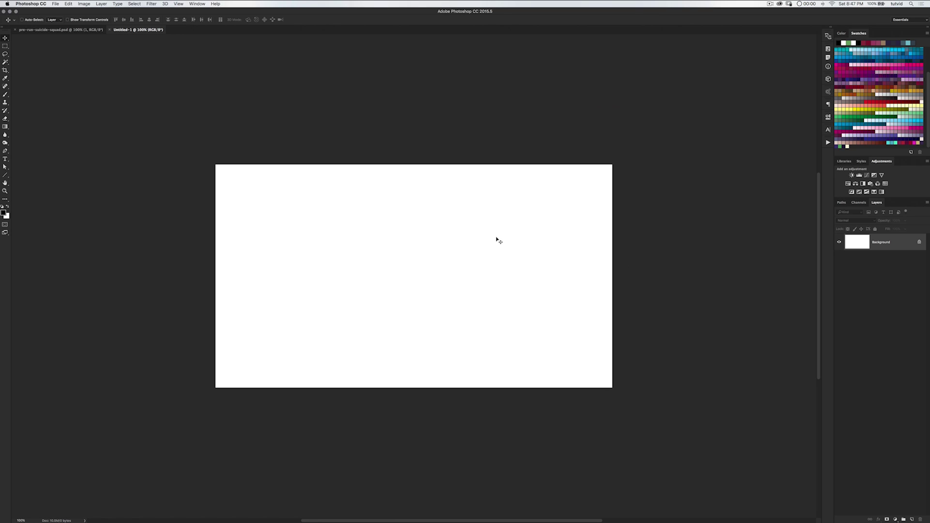
Paste the copied logo image into the document as a hidden reference layer named ref-image
key(super+v)
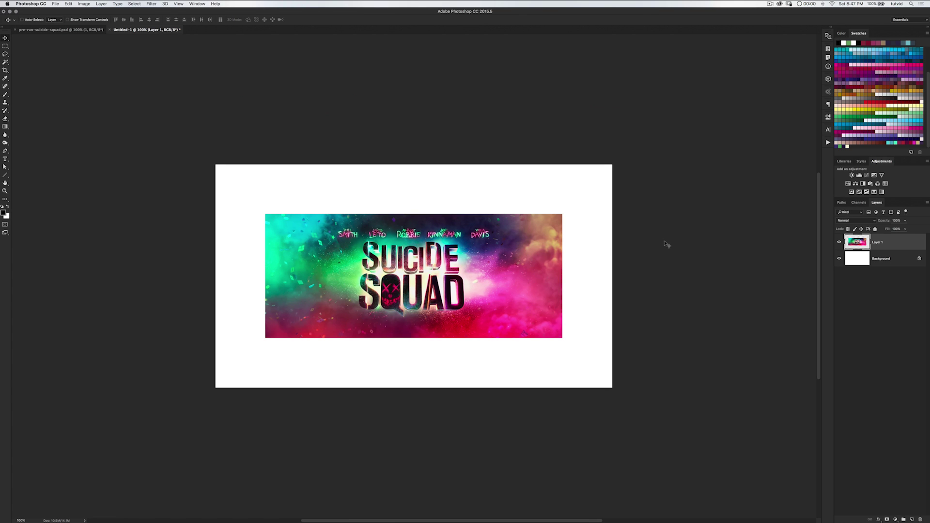
double_click(877, 242)
text(ref-image)
key(Return)
click(839, 242)
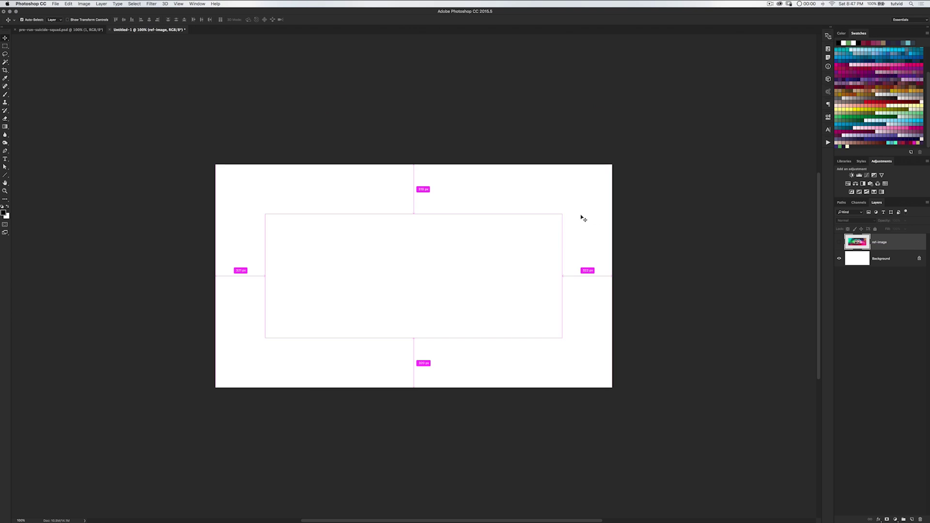
Switch to Chrome and examine the Suicide Squad Font download page on FontSpace
key(super+Tab)
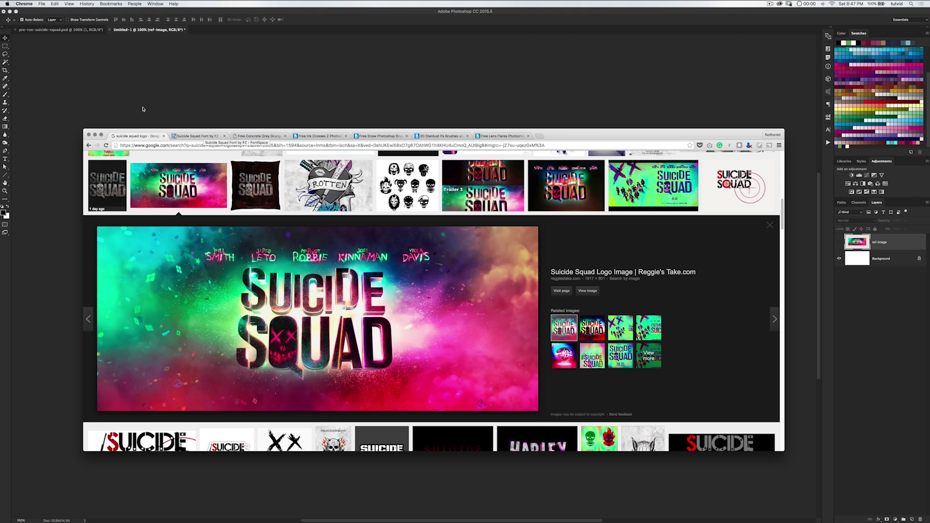
click(182, 138)
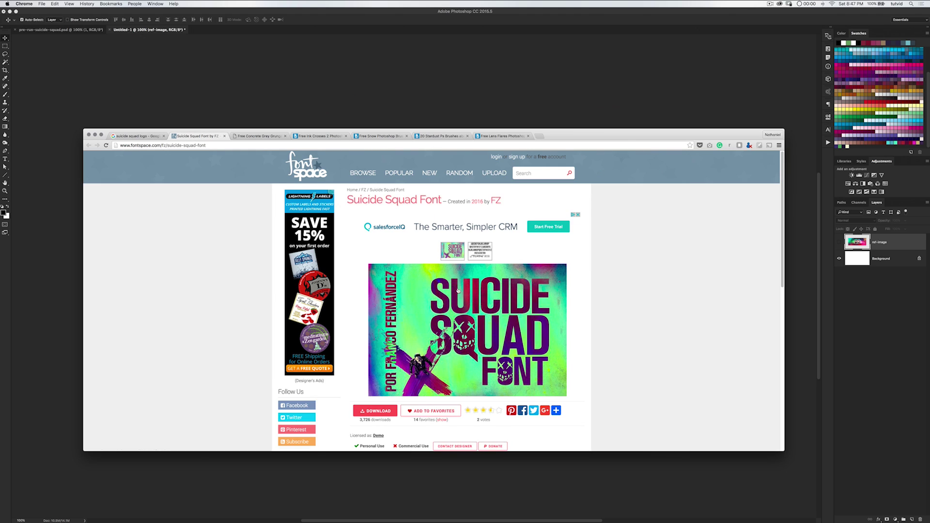
scroll(370, 378, down, 1)
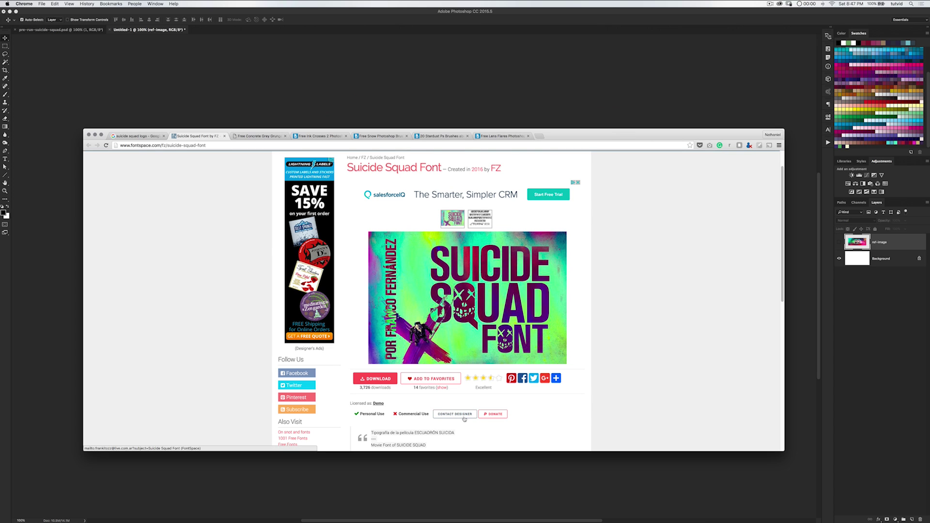
scroll(448, 318, up, 1)
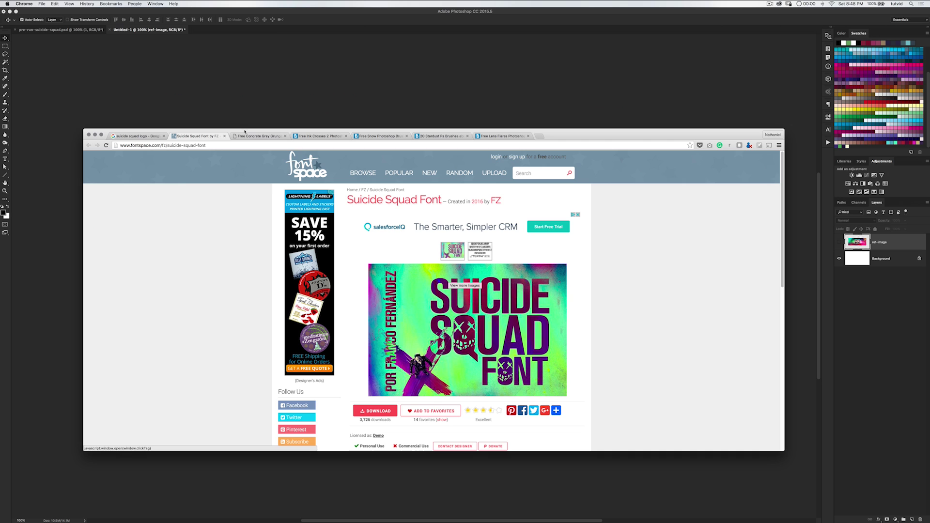
Examine the concrete grunge texture page and the ink crosses, snow, stardust and lens flares brush pages, then minimise the browser
click(254, 136)
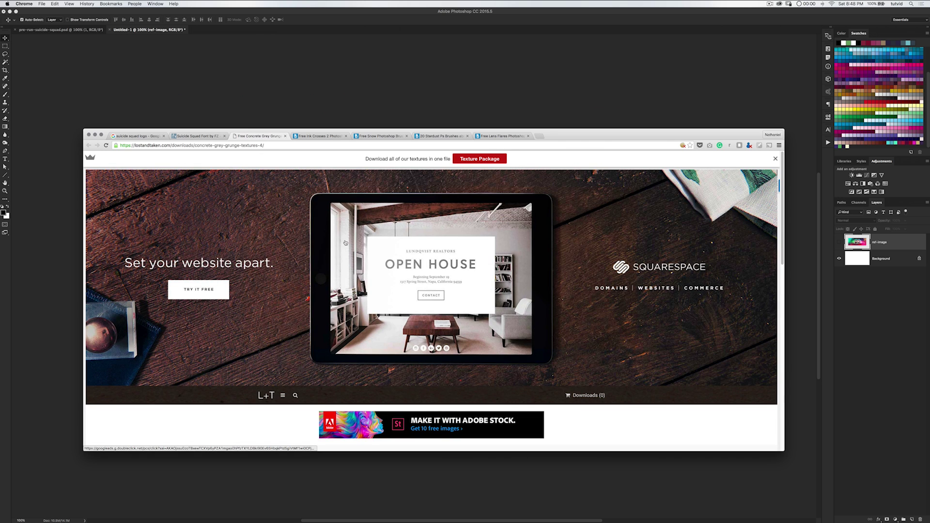
scroll(345, 242, down, 10)
scroll(409, 277, up, 5)
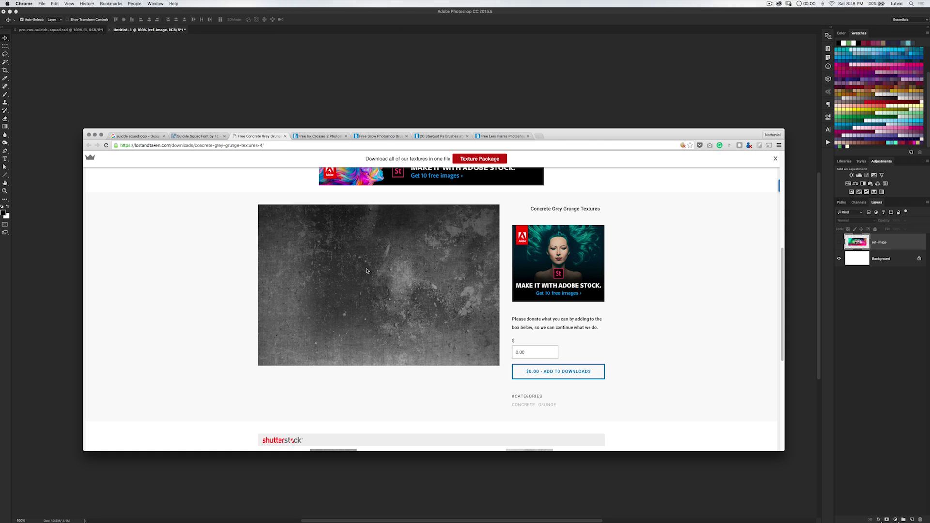
click(325, 137)
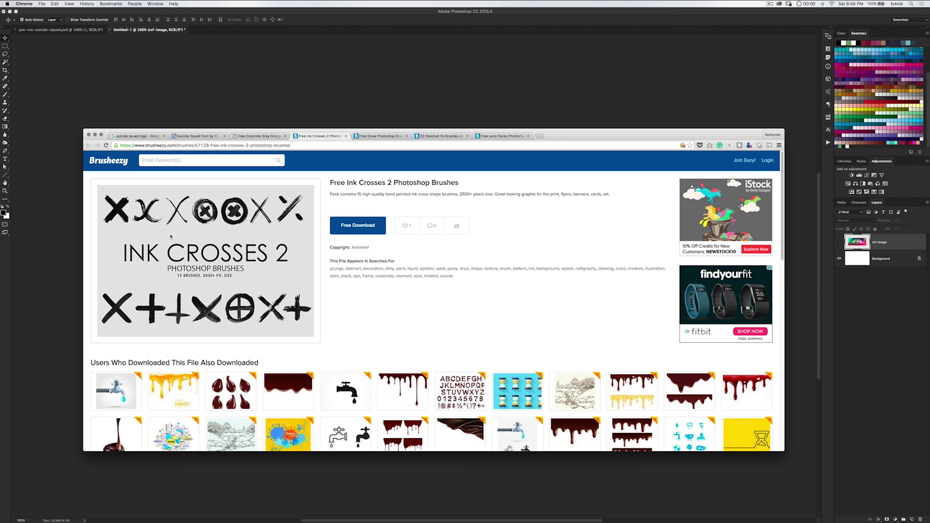
click(380, 136)
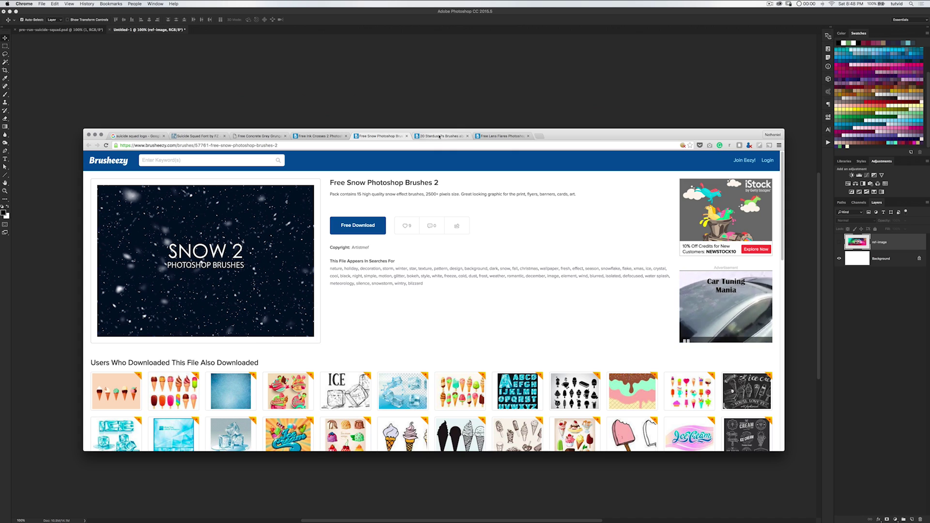
click(439, 137)
click(503, 136)
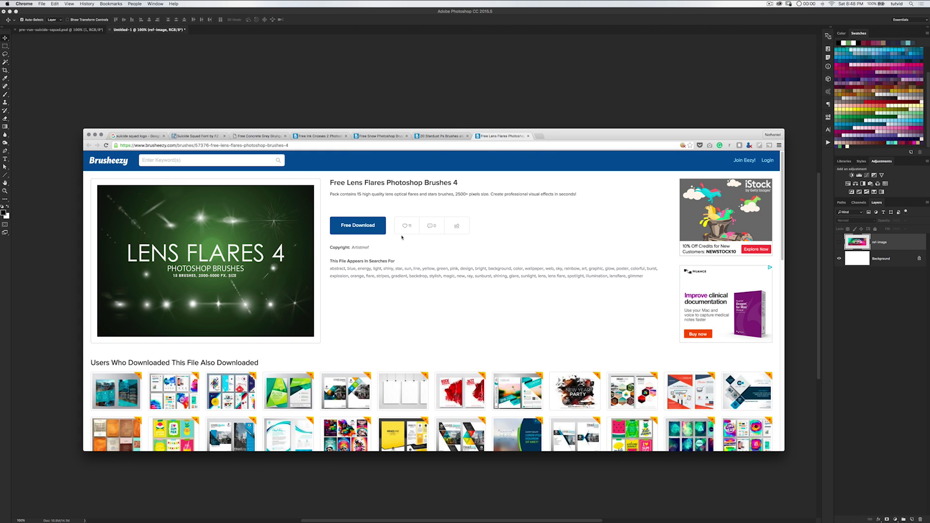
key(ctrl+Tab)
drag(605, 137, 614, 146)
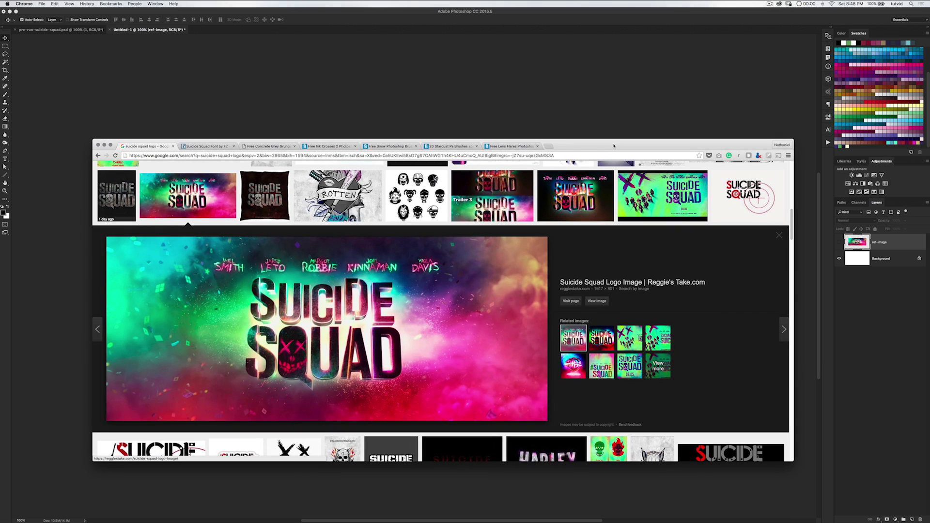
key(super+m)
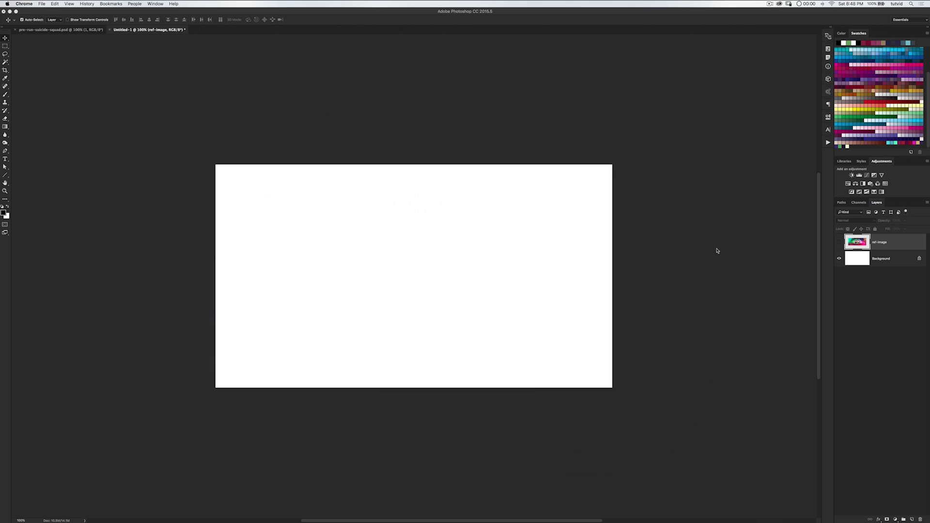
Fill the Background layer with 50% Gray in Normal mode at 100% opacity
click(883, 259)
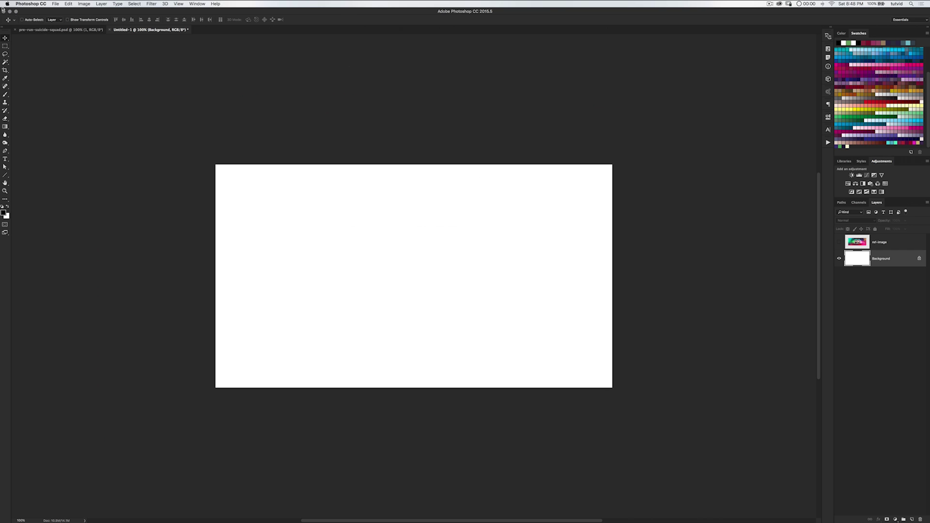
click(86, 3)
mouse_move(69, 4)
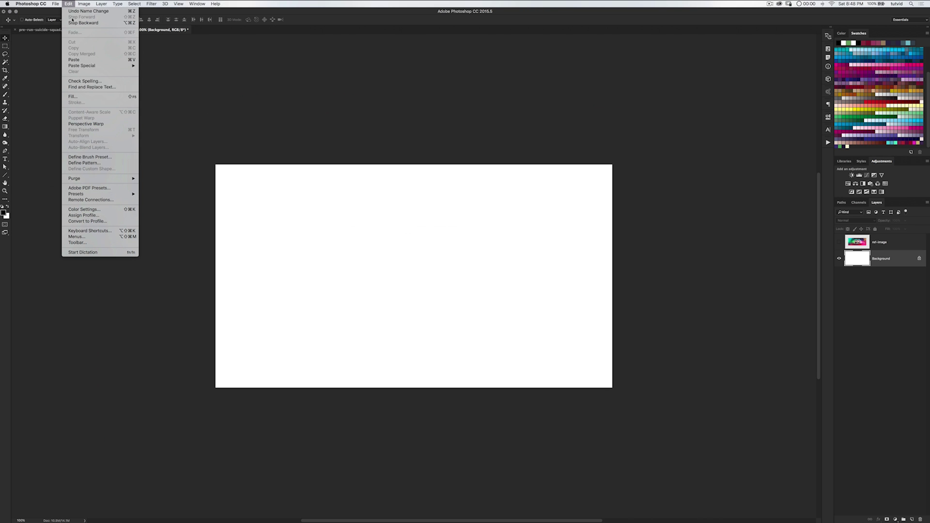
click(74, 97)
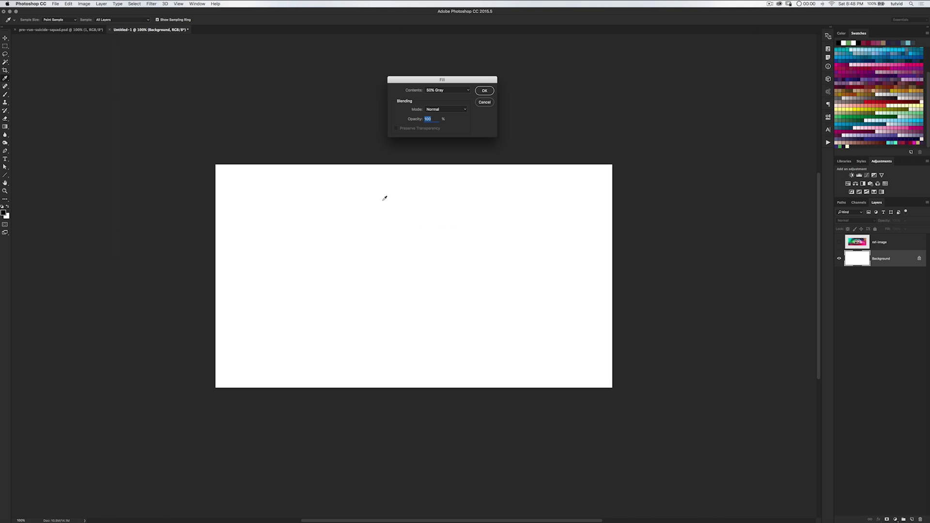
click(484, 91)
key(v)
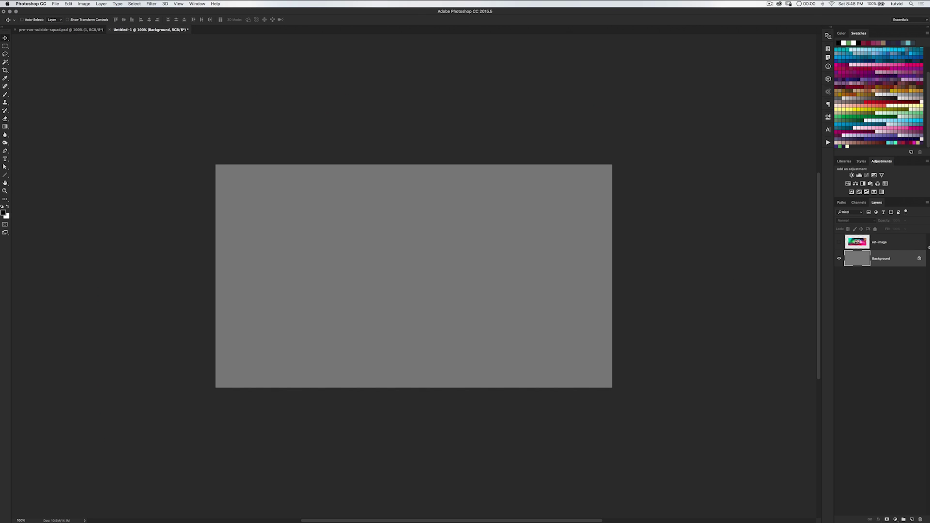
Add white, centred text reading SUICIDE SQUAD on two lines, set in Suicide Squad Font
click(6, 159)
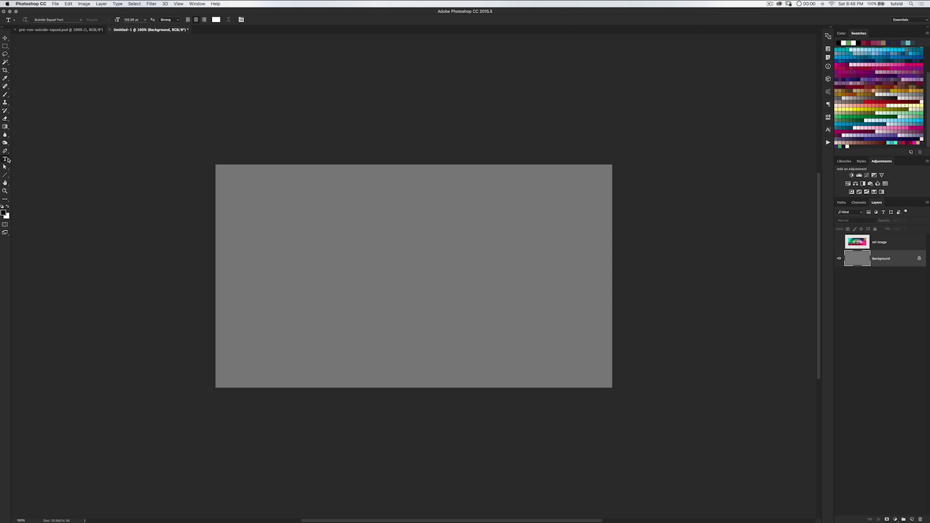
click(7, 206)
click(379, 252)
text(SUICID)
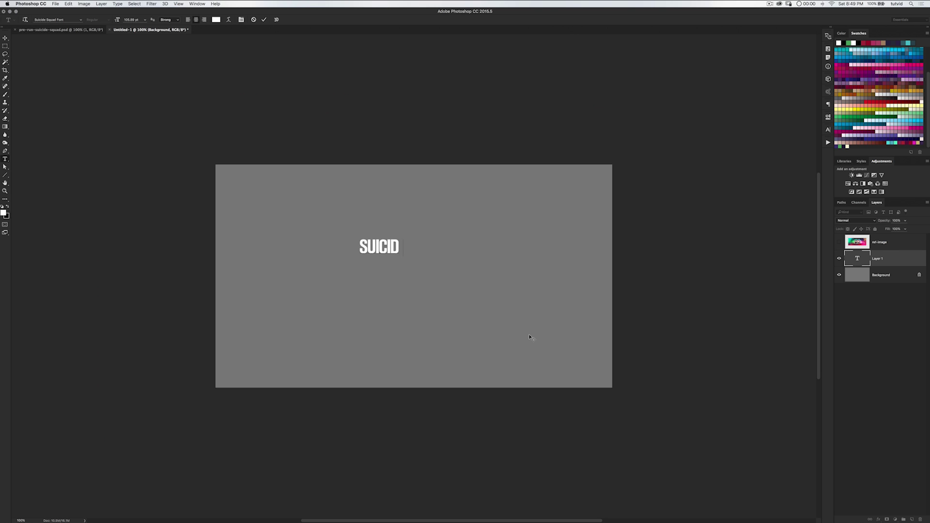
text(E SQUAD)
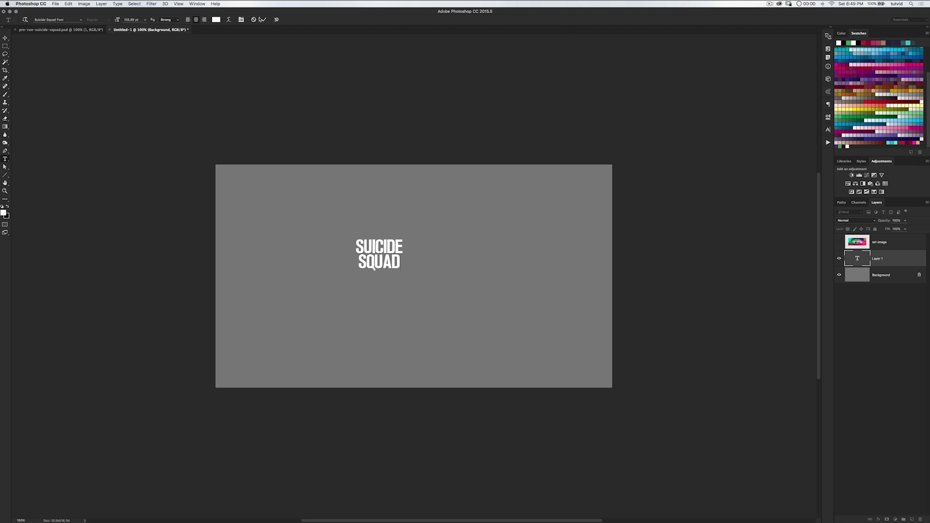
click(265, 19)
Scale the SUICIDE SQUAD text up to about 463 pt with Free Transform and place it in the middle of the canvas
click(69, 4)
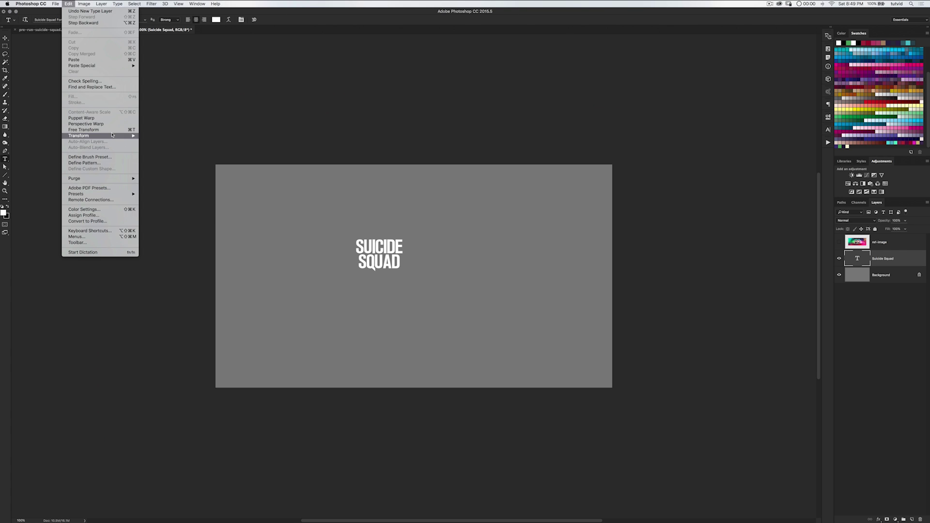
click(83, 129)
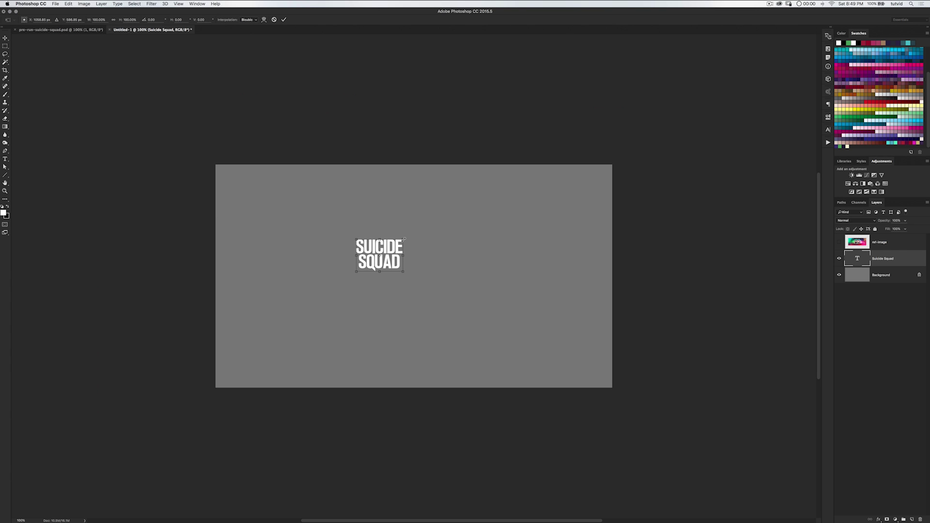
drag(404, 239, 487, 194)
drag(438, 236, 478, 256)
key(Return)
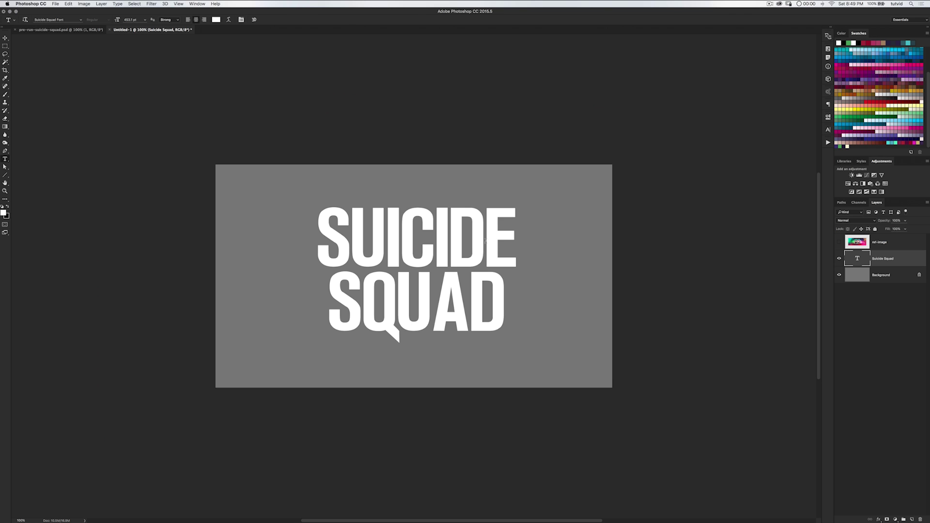
Detach the Character panel and place it over the canvas beside the SUICIDE SQUAD text
key(z)
drag(435, 250, 430, 241)
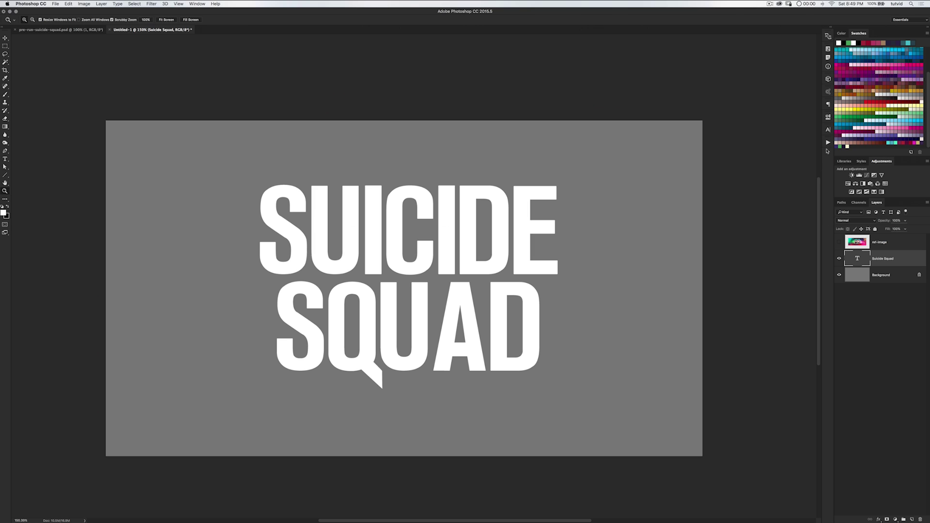
click(828, 130)
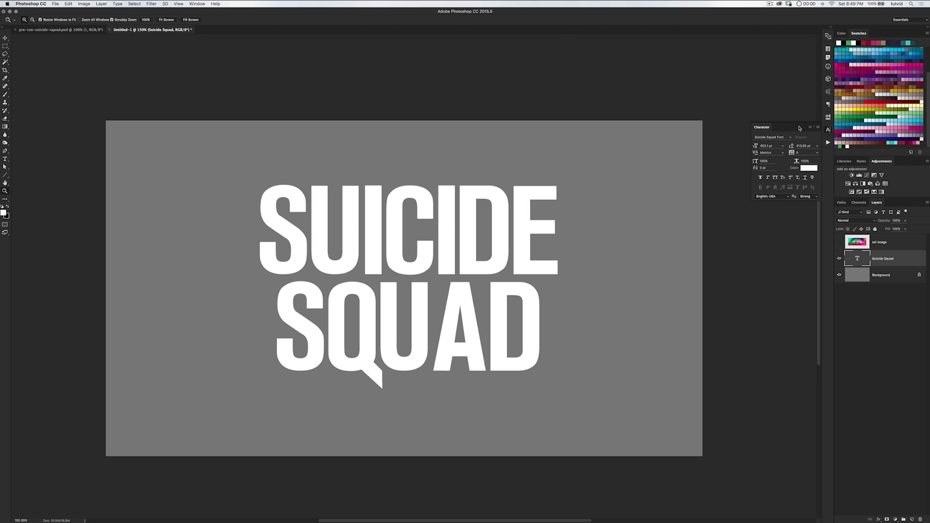
drag(800, 126, 669, 142)
click(827, 105)
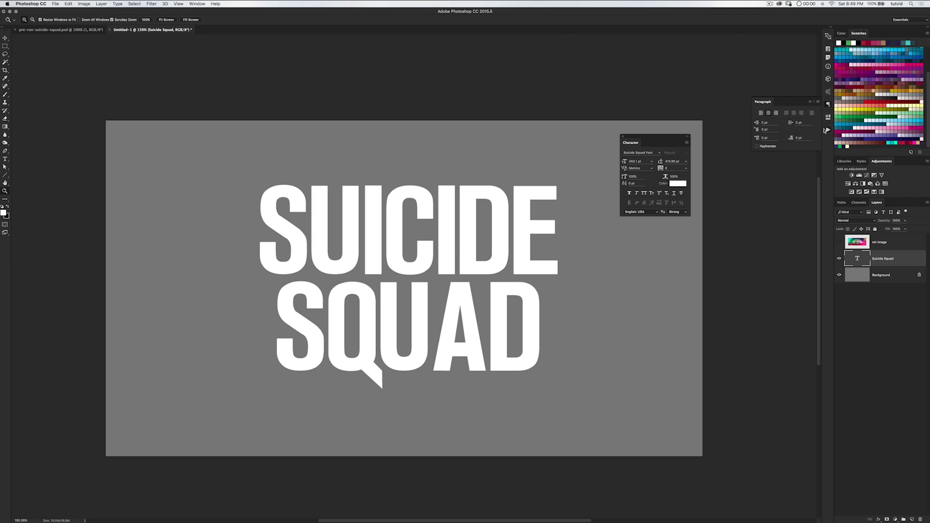
click(827, 105)
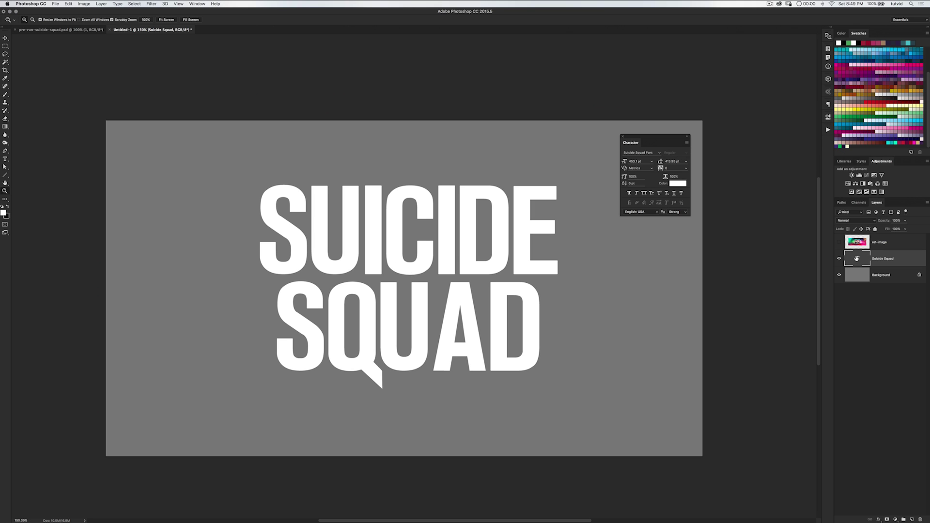
Enlarge the font size of only the word SQUAD until it is slightly wider than SUICIDE
double_click(856, 259)
drag(557, 307, 284, 316)
click(635, 161)
key(shift+Up)
key(shift+Up)
key(shift+Up)
key(shift+Up)
key(shift+Up)
key(shift+Up)
key(shift+Up)
key(shift+Up)
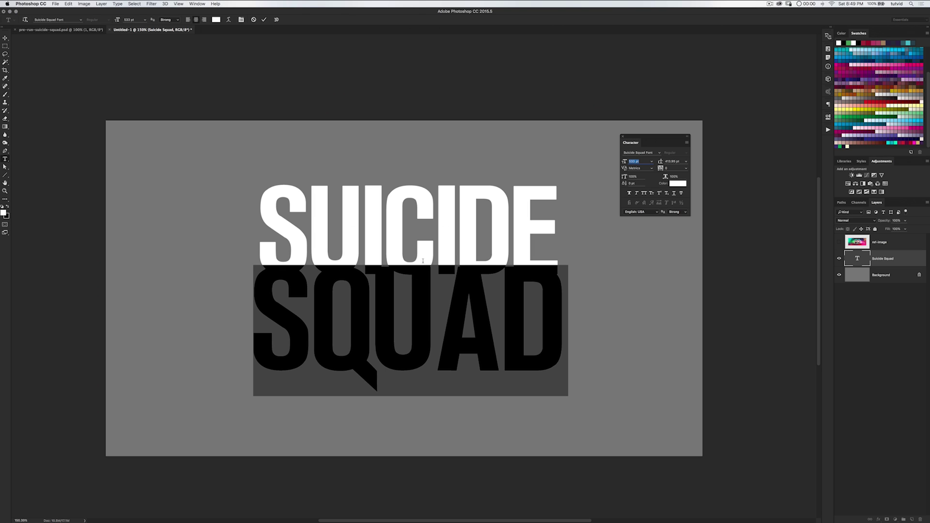
Increase the leading of the SQUAD line to about 484 pt so it clears SUICIDE, and commit the text edit
click(673, 161)
key(shift+Up)
key(shift+Up)
key(shift+Up)
key(shift+Up)
key(shift+Up)
key(shift+Up)
key(shift+Up)
click(494, 307)
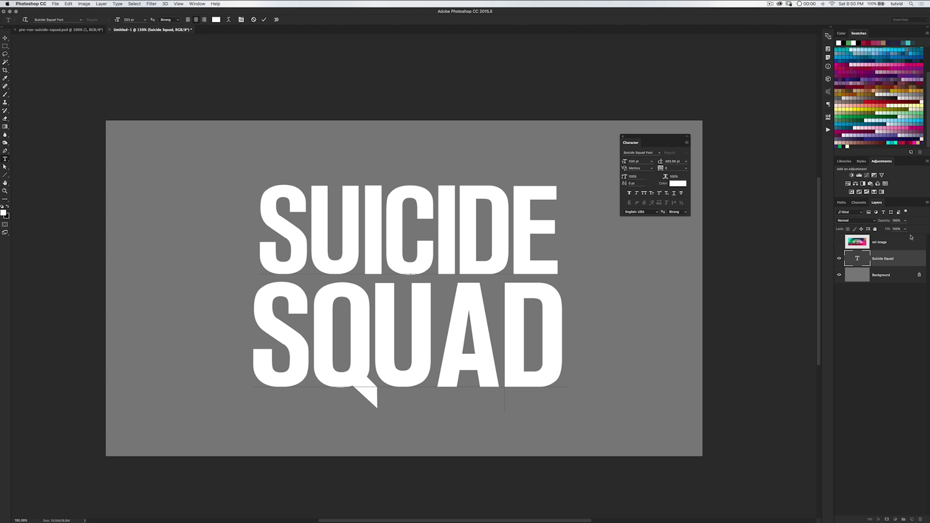
click(264, 20)
key(z)
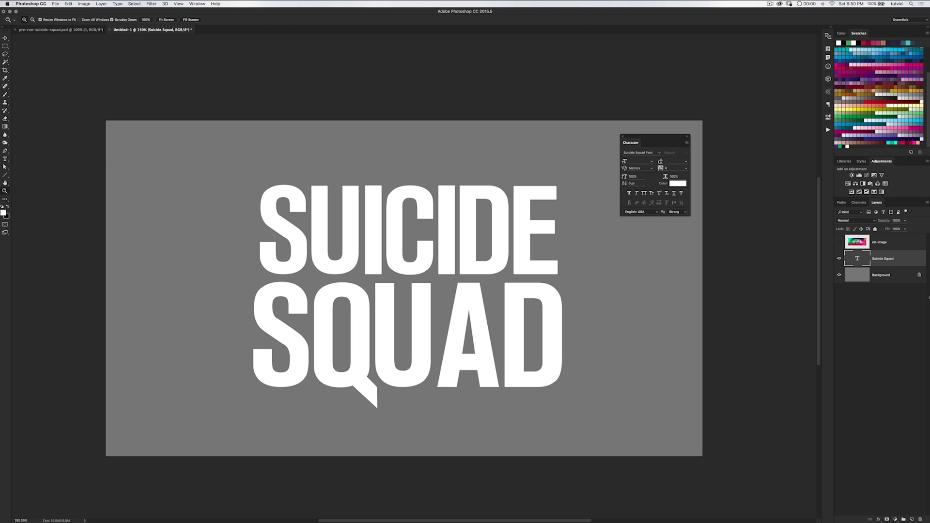
click(840, 242)
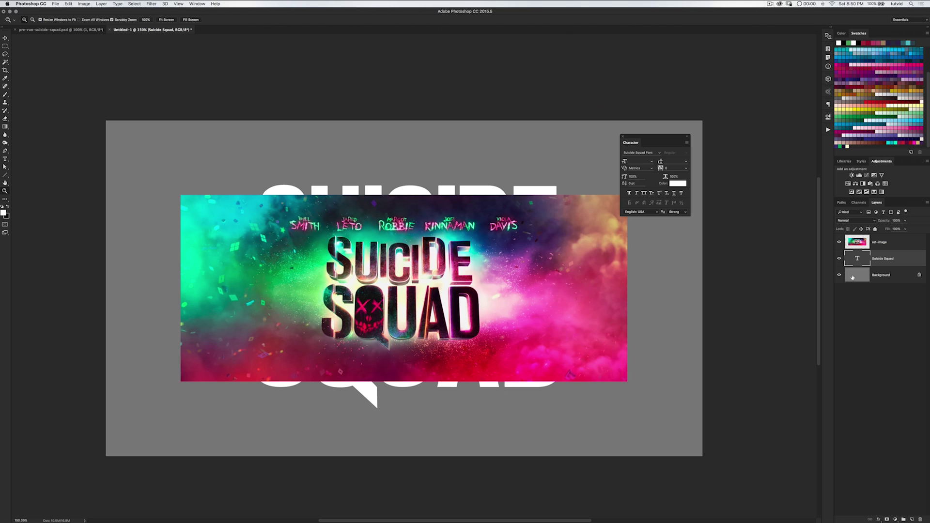
click(839, 242)
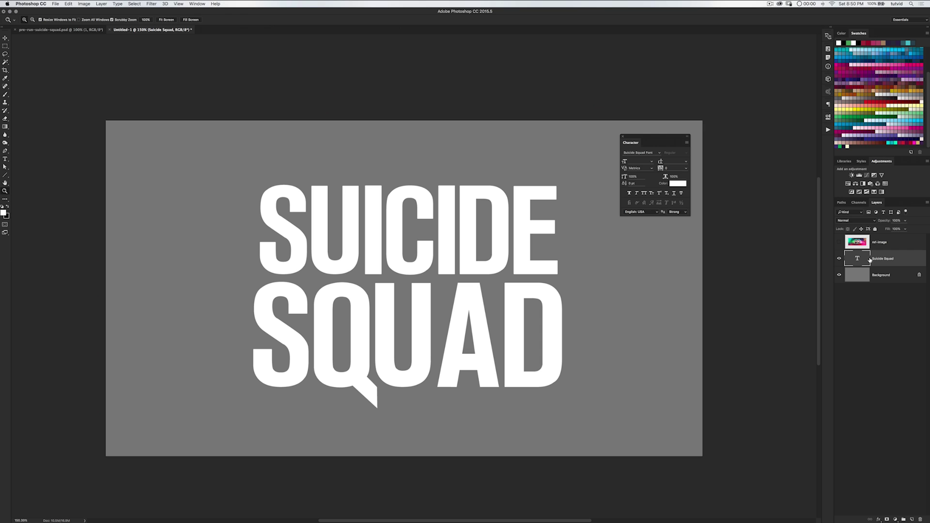
key(super+j)
click(840, 277)
click(888, 276)
key(Delete)
Convert the SUICIDE SQUAD text layer to a shape and delete the inner counter path of the Q to make it solid
right_click(899, 258)
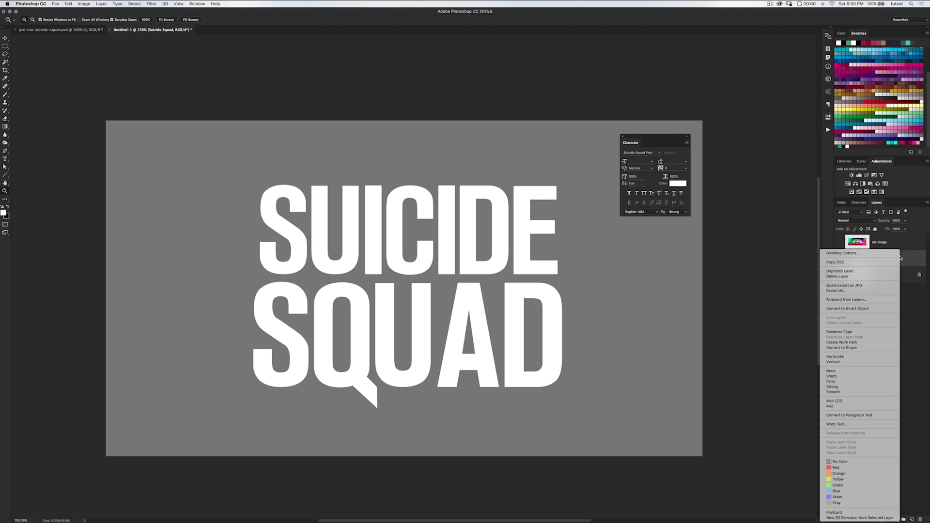
click(858, 348)
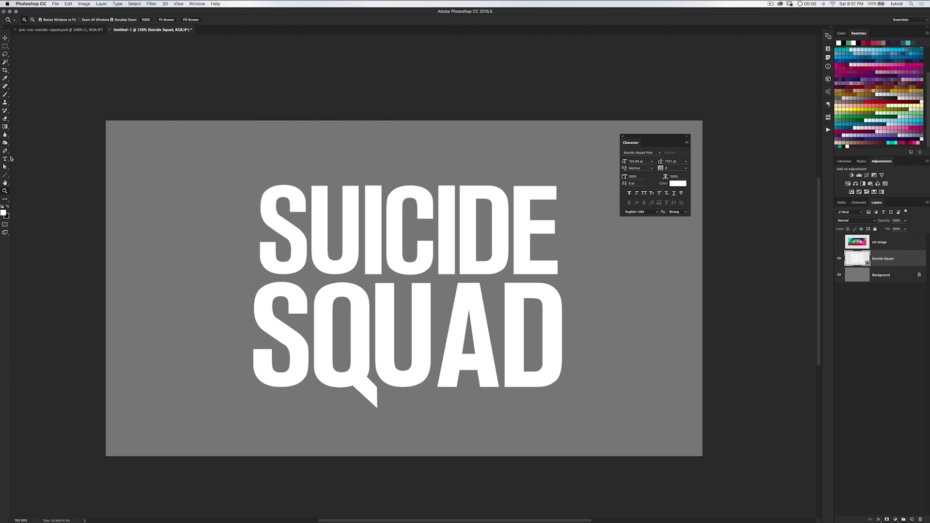
click(5, 167)
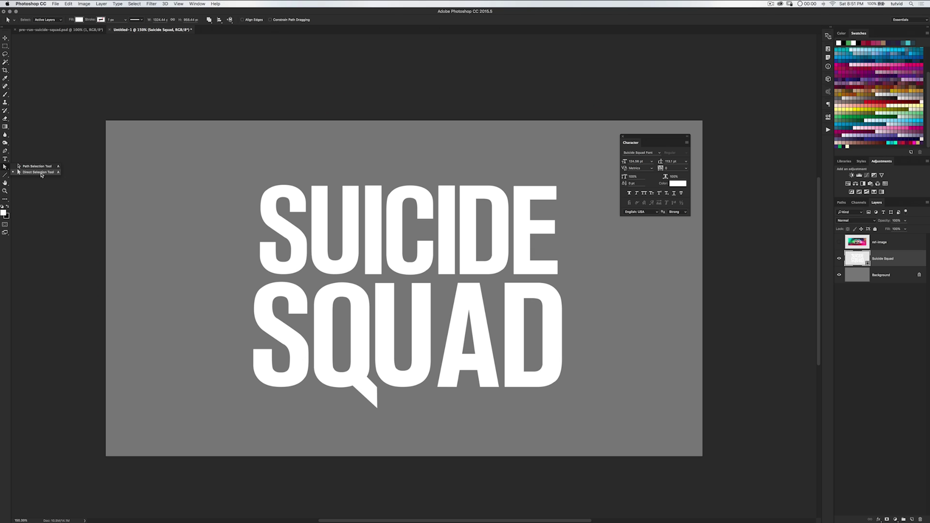
click(42, 175)
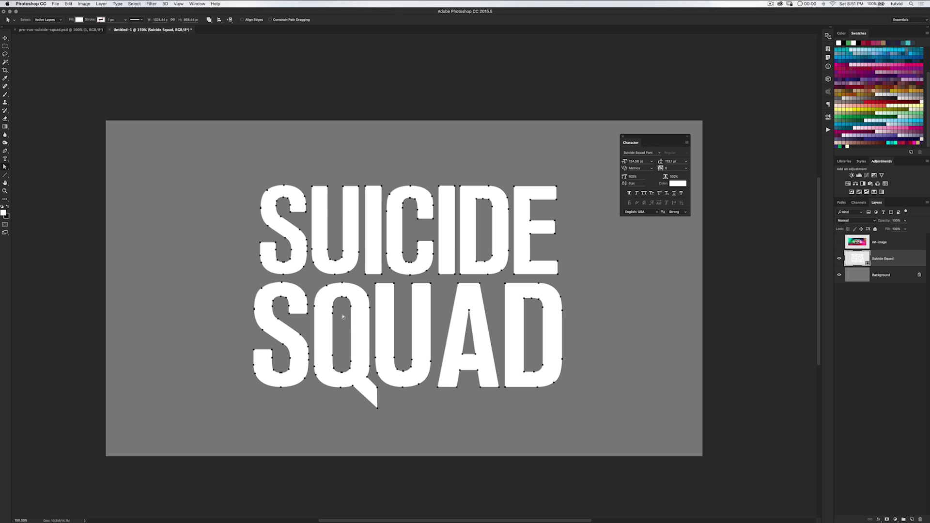
click(310, 277)
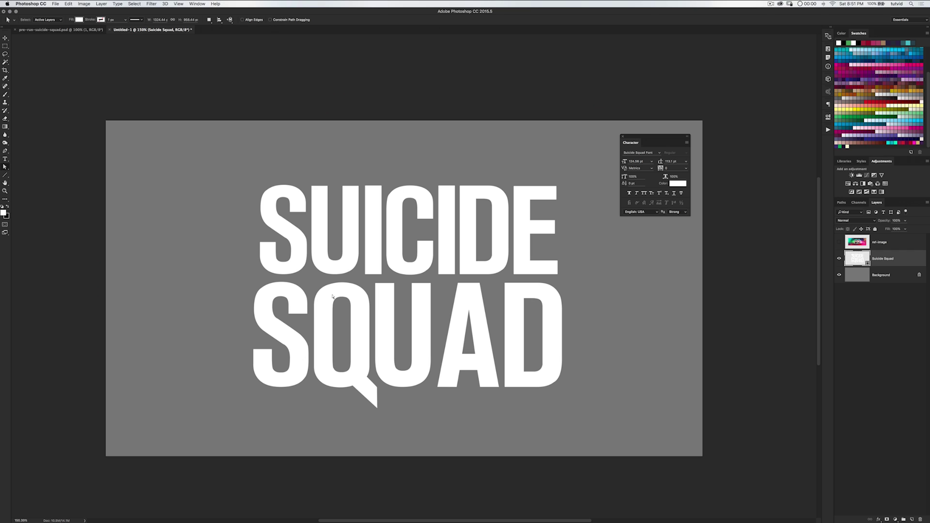
drag(328, 294, 358, 381)
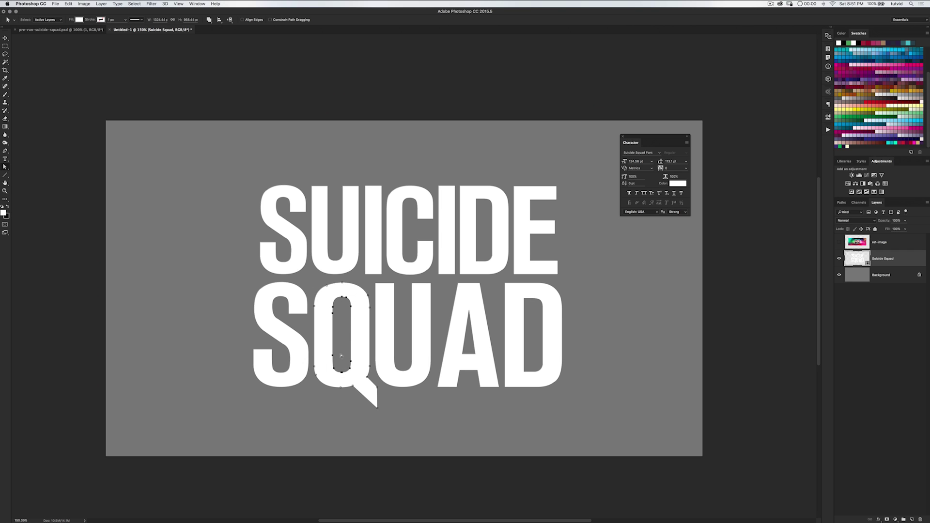
key(Delete)
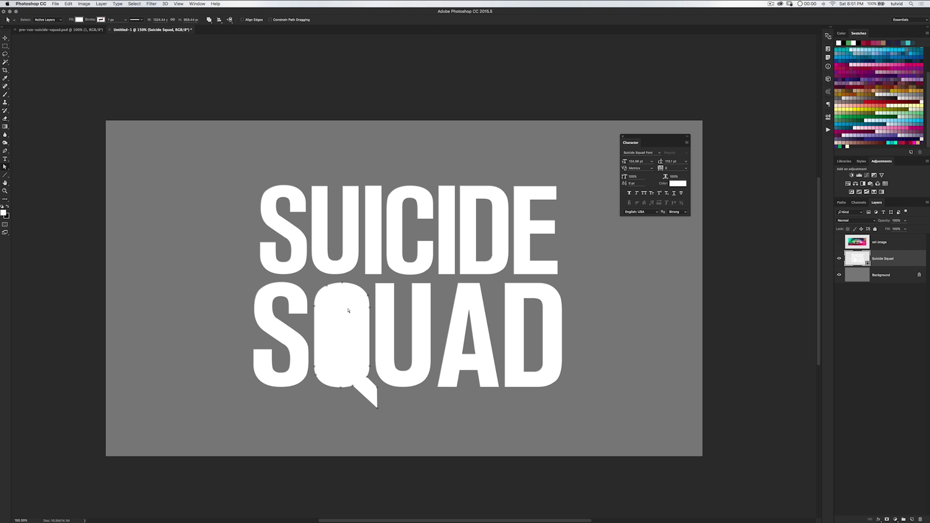
Select the anchor points of the A and D in SQUAD and nudge both letters right to open a gap after the U
click(840, 242)
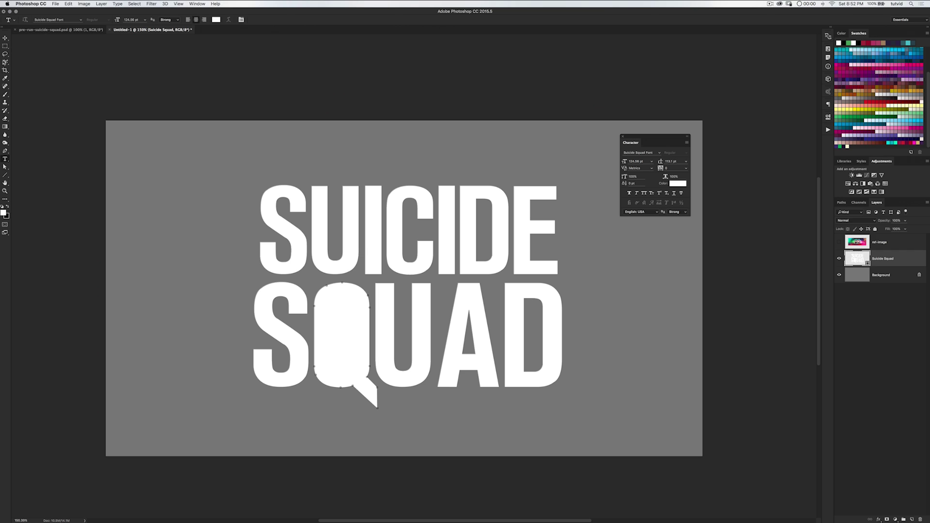
click(5, 167)
click(34, 174)
drag(580, 283, 436, 406)
key(Right)
key(Right)
key(Right)
key(Right)
key(Right)
key(Right)
key(Right)
key(Right)
key(Right)
key(Right)
key(Right)
key(Right)
key(Right)
click(470, 399)
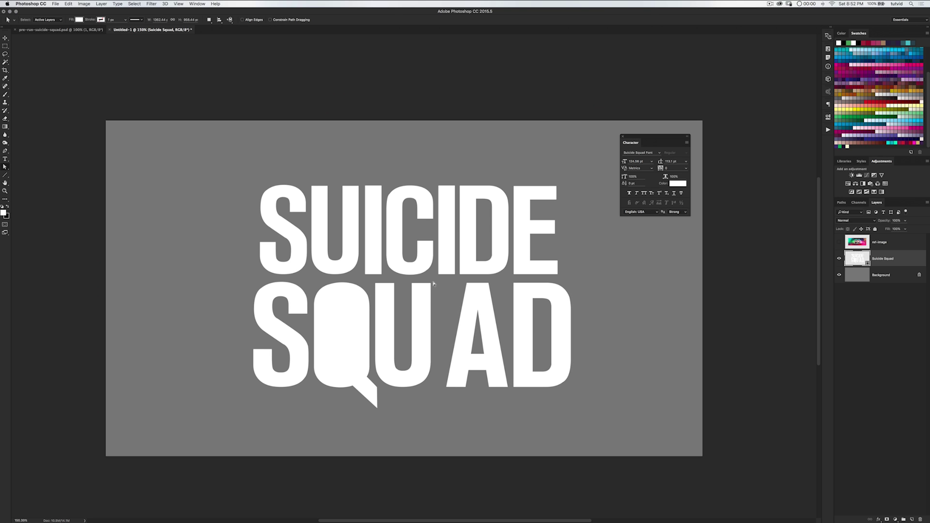
Select the U in SQUAD and nudge it right, leaving room between the Q's tail and the U
drag(388, 395, 372, 391)
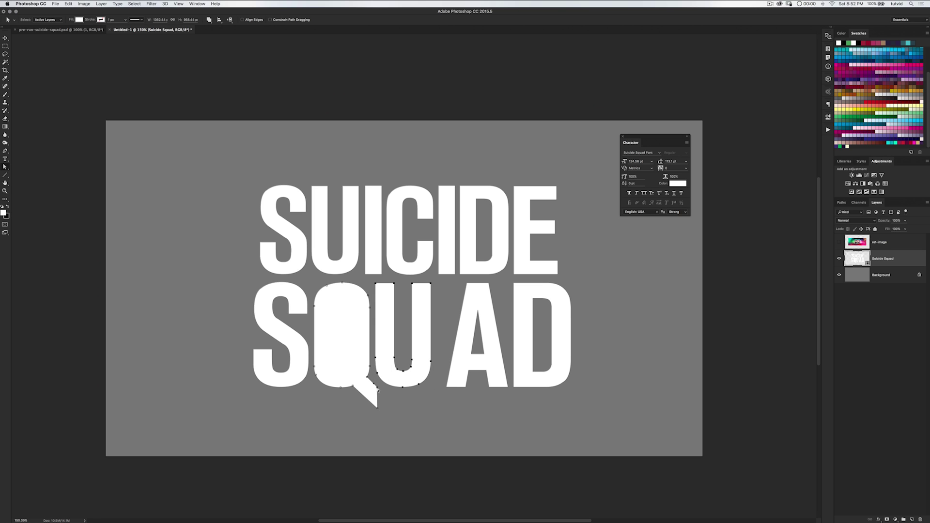
key(shift+Right)
key(shift+Right)
key(shift+Right)
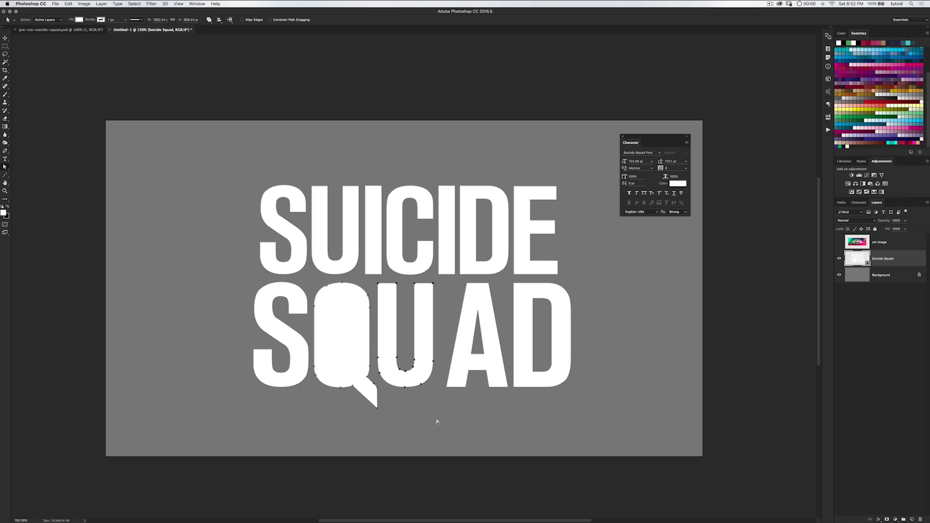
key(Right)
key(Right)
key(Right)
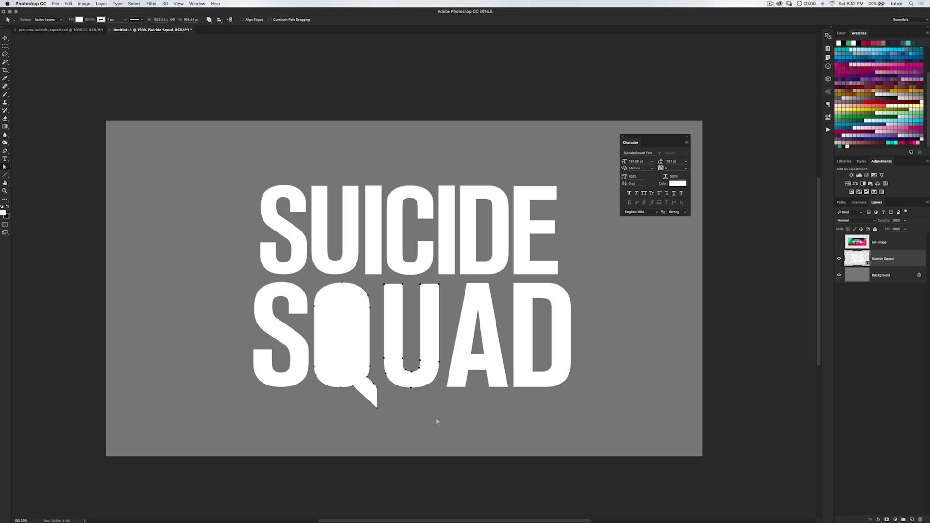
Select the whole Q with its tail and nudge it slightly right to even out the spacing in SQUAD
drag(313, 284, 382, 421)
key(Right)
key(Right)
key(Right)
key(Right)
key(Right)
key(Right)
key(Right)
key(Right)
click(427, 417)
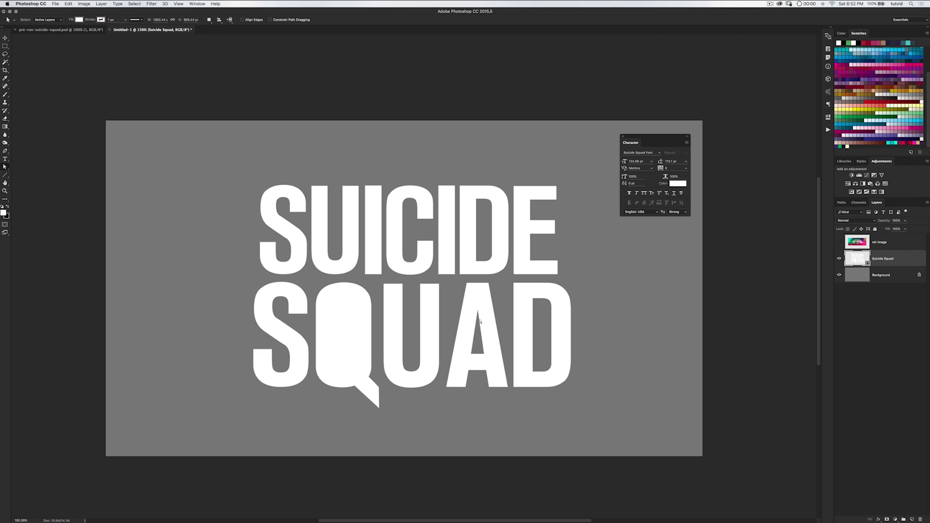
Redock the Character panel and subtract two slanted lines from the lettering, one through both S letters and one through the D and A
drag(630, 142, 829, 145)
click(5, 175)
click(37, 197)
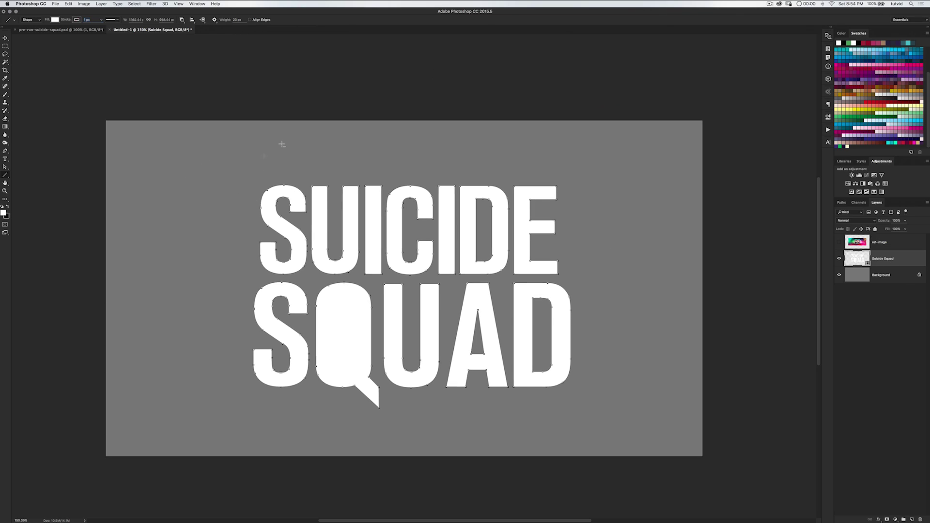
drag(280, 141, 271, 420)
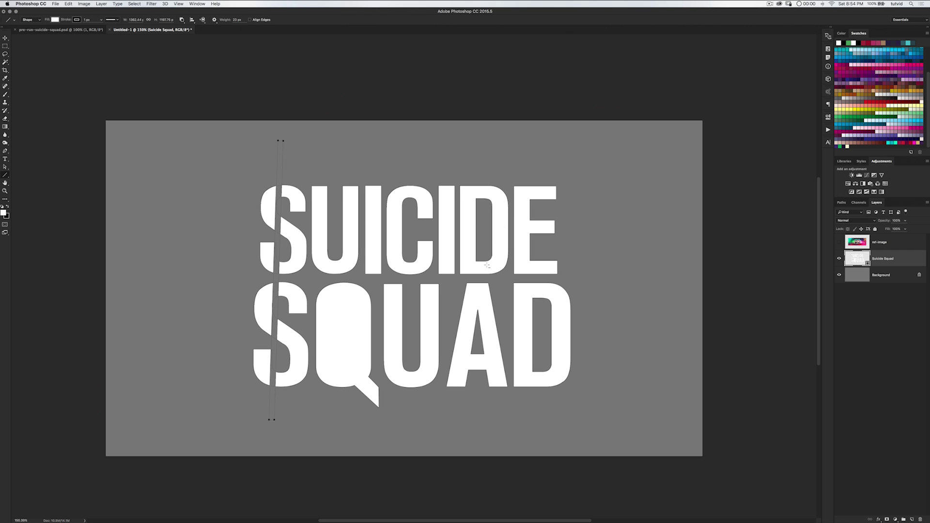
drag(491, 154, 451, 439)
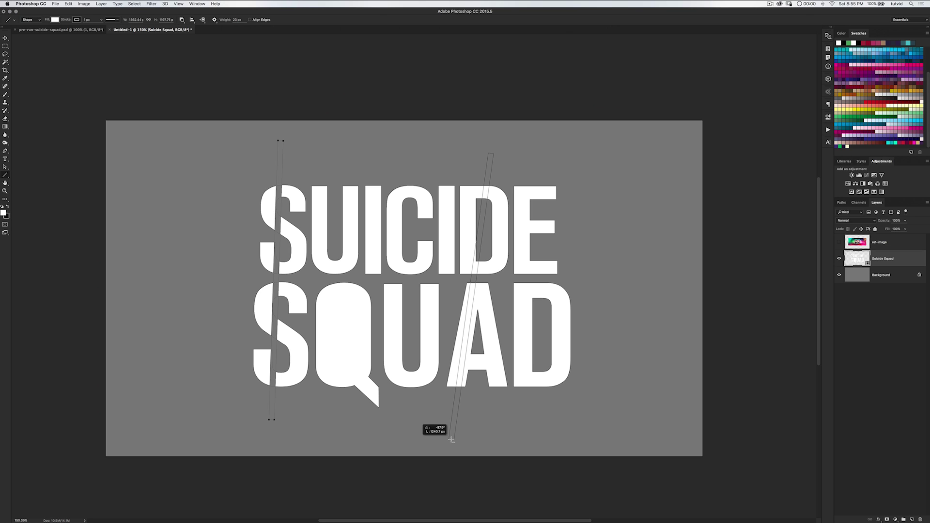
drag(451, 440, 451, 440)
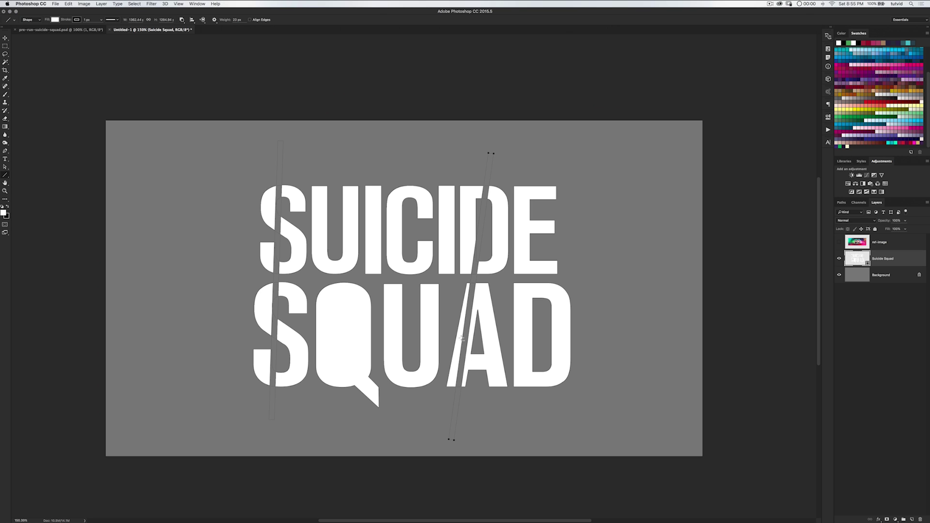
Select all the lettering paths and merge the shape components, accepting the conversion to a regular path
click(5, 167)
drag(280, 248, 589, 404)
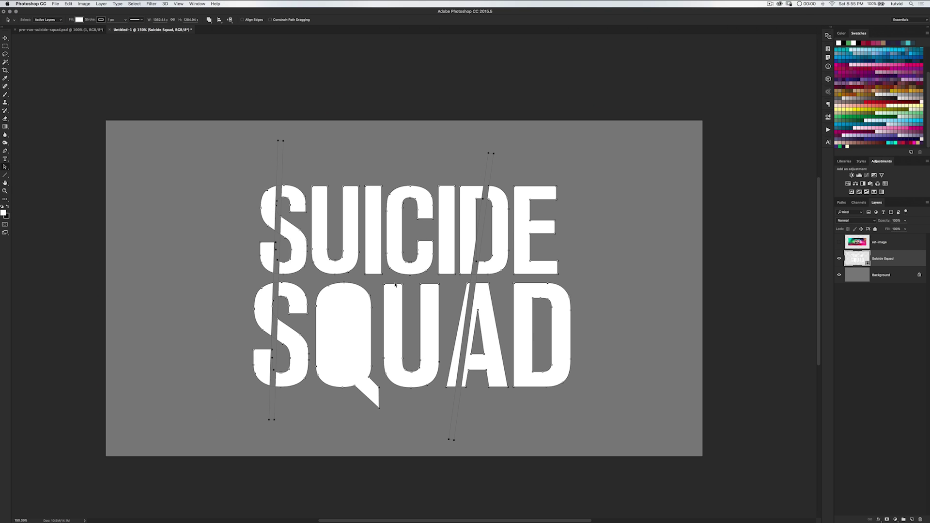
click(210, 20)
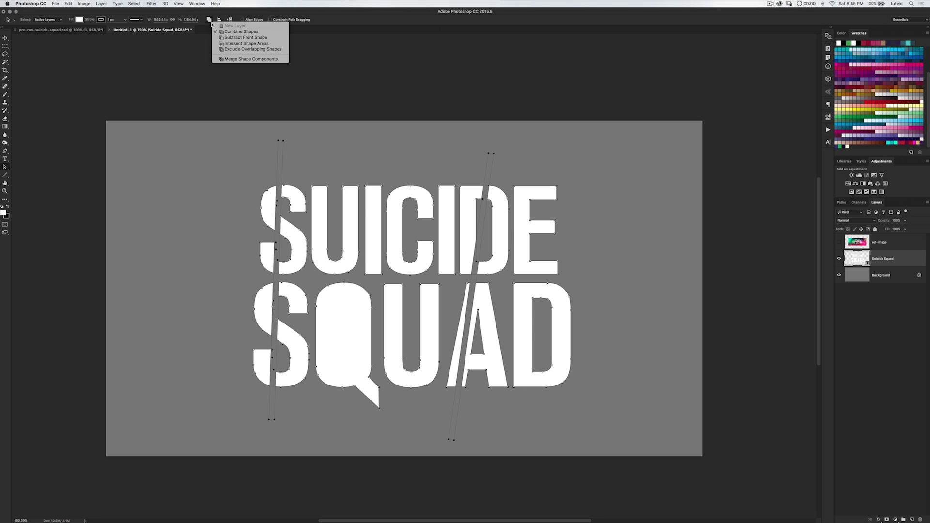
click(241, 59)
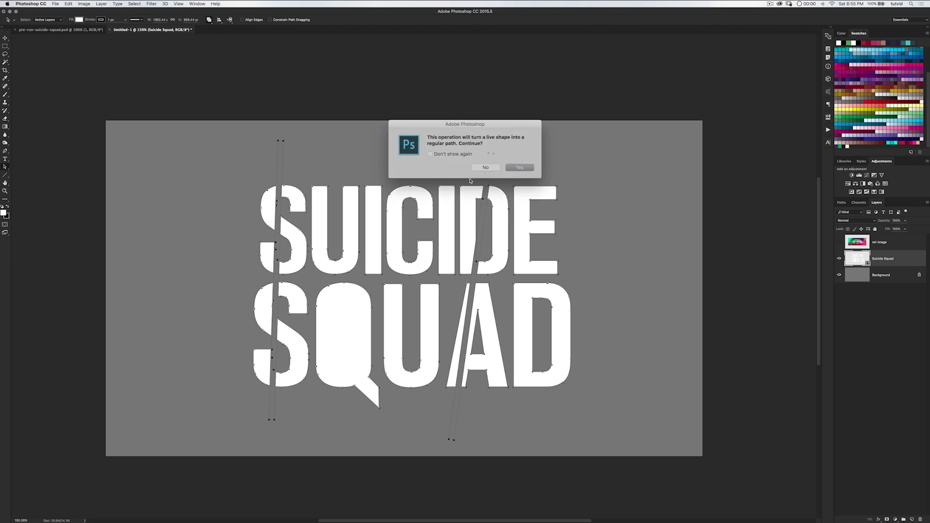
drag(472, 128, 416, 125)
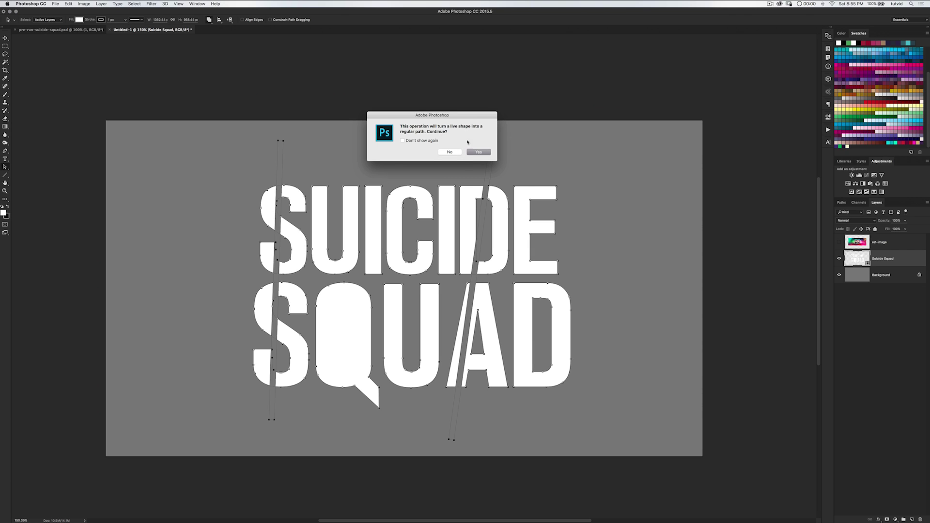
click(480, 152)
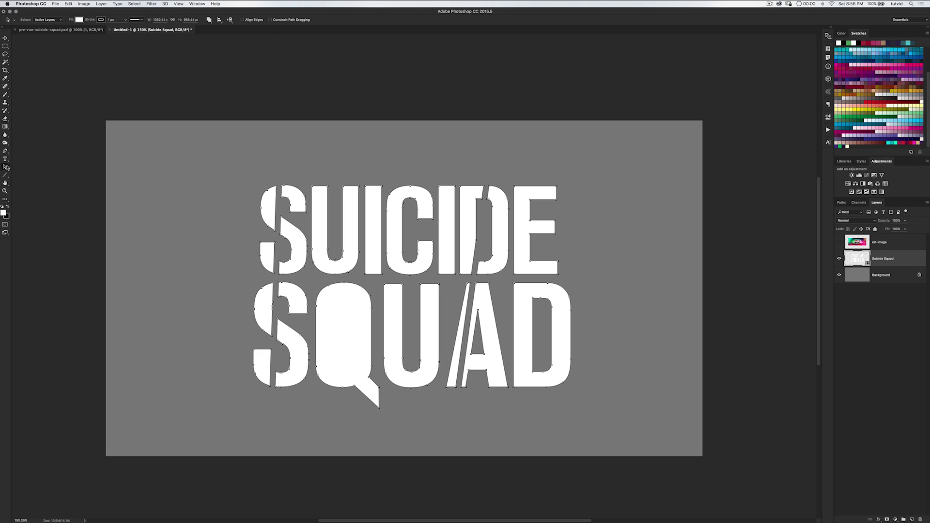
Rotate the left slice of the S in SUICIDE about 4 degrees clockwise, nudge it upward, and show the reference image
click(225, 183)
drag(253, 263, 278, 276)
click(68, 3)
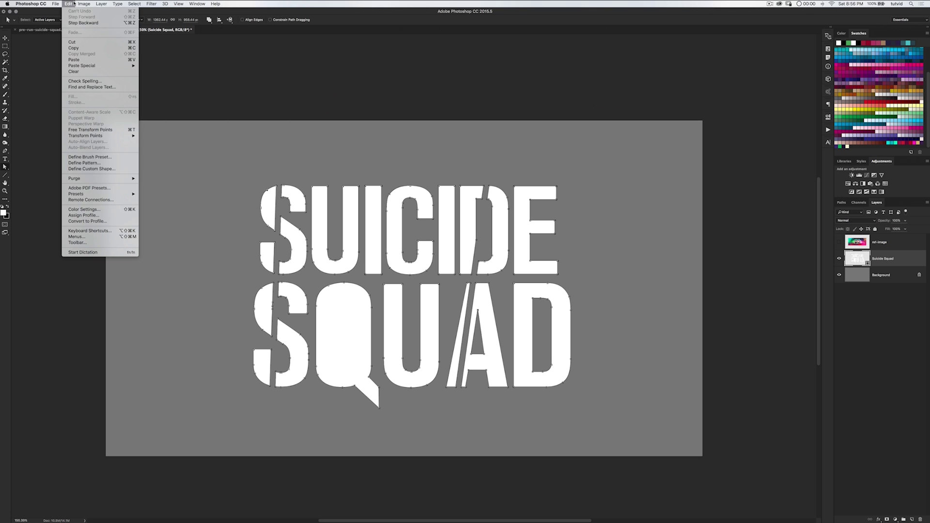
click(99, 130)
drag(276, 177, 280, 175)
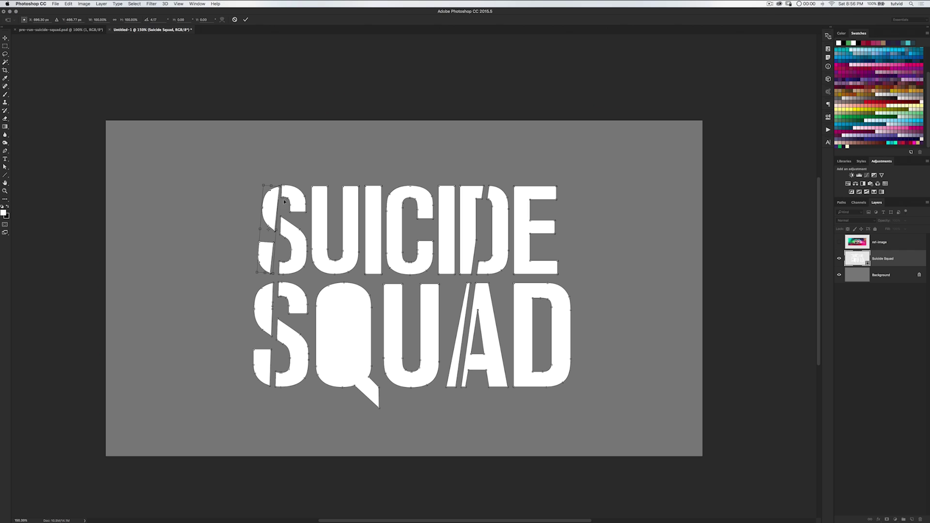
key(Up)
key(Up)
key(Up)
key(Up)
key(Up)
key(Up)
key(Up)
key(Up)
key(Up)
key(Return)
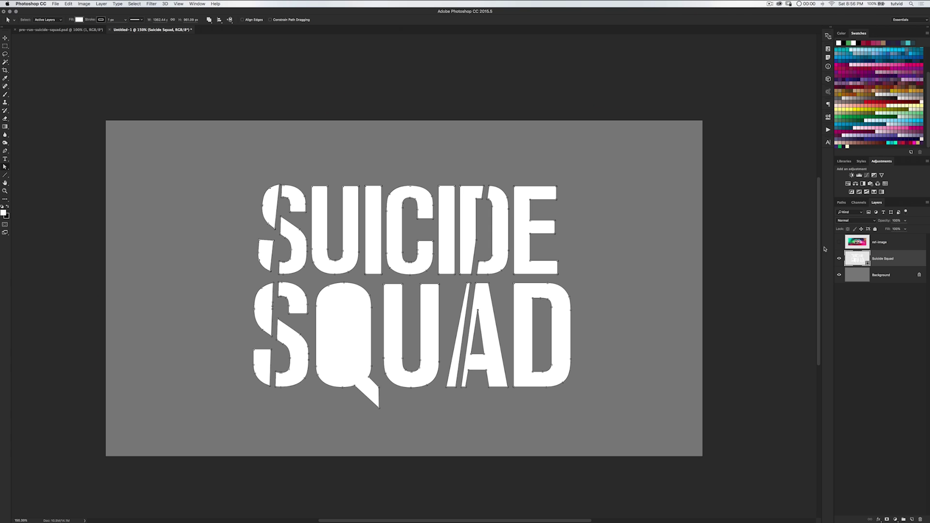
click(839, 242)
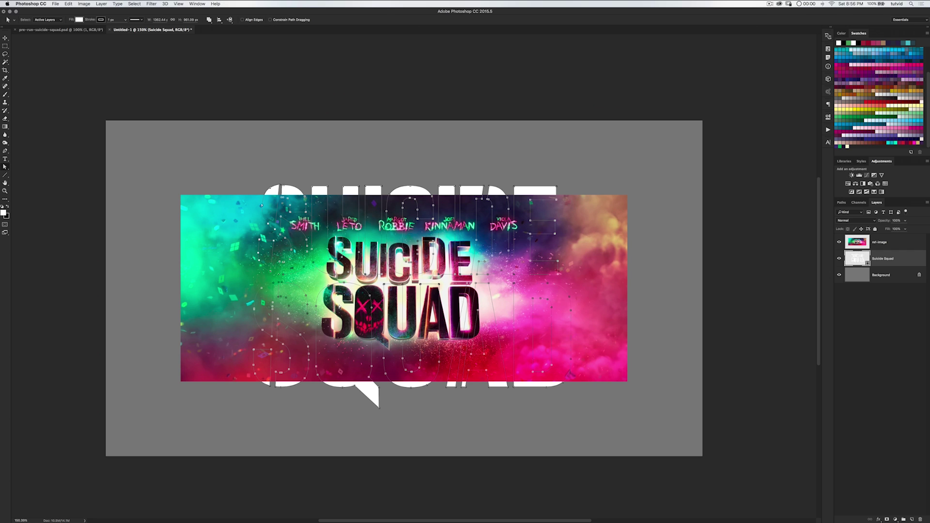
Hide the reference image, rotate the left slice of the S in SQUAD slightly clockwise, and nudge it up and left
drag(241, 279, 276, 392)
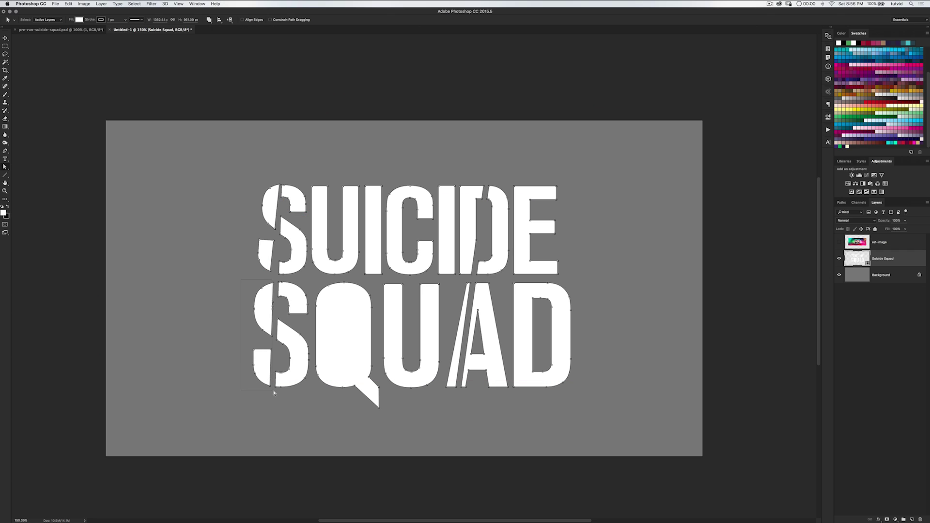
key(super+t)
drag(240, 276, 243, 274)
drag(266, 307, 265, 306)
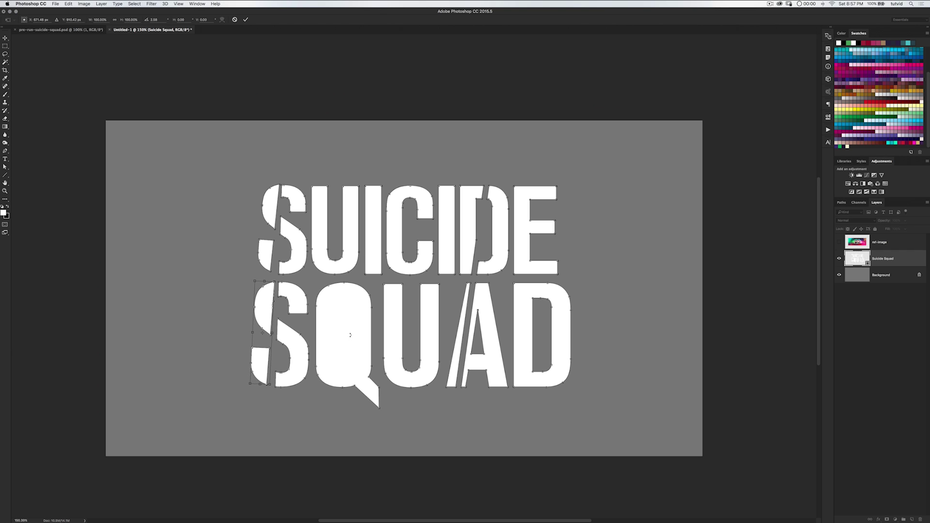
key(Return)
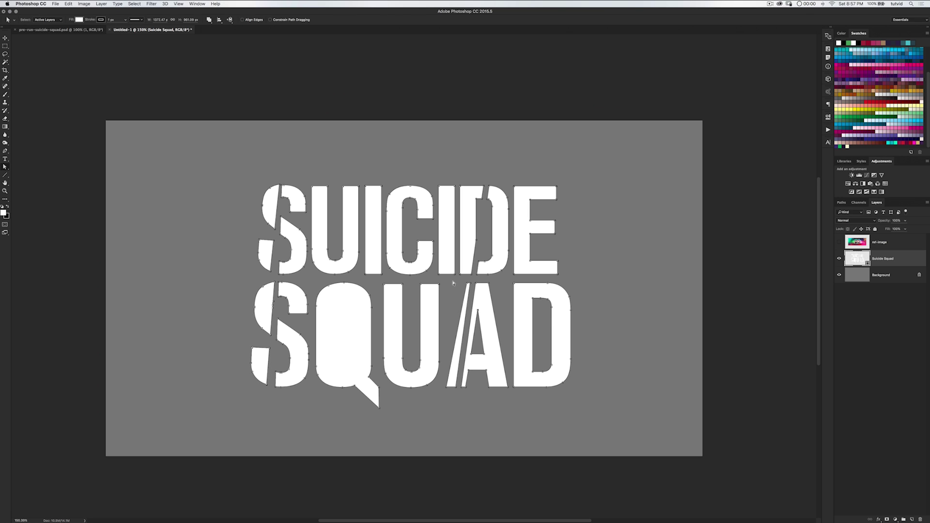
Rotate the left slices of the A in SQUAD about 4 degrees clockwise and nudge them right
drag(460, 280, 473, 286)
key(super+t)
drag(460, 279, 466, 278)
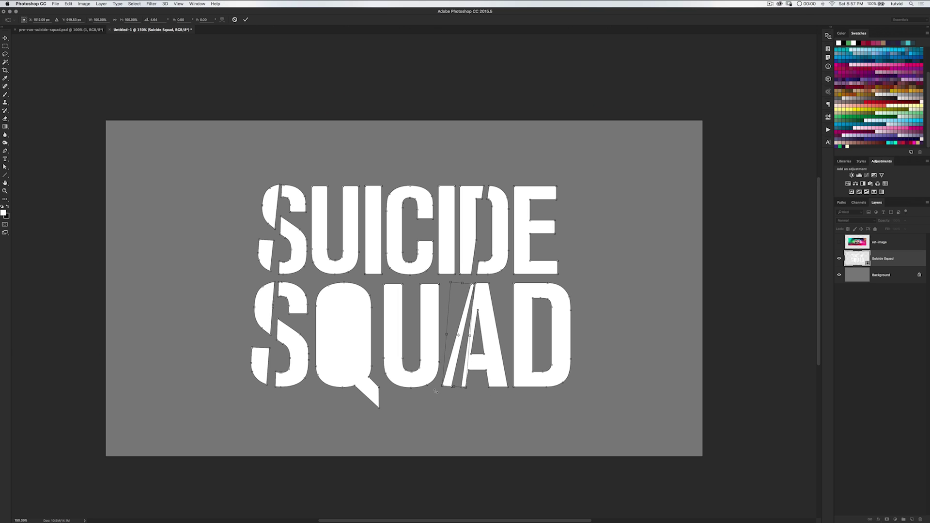
drag(437, 392, 480, 387)
key(Right)
key(Right)
key(Right)
key(Right)
key(Right)
key(Right)
key(Right)
key(Right)
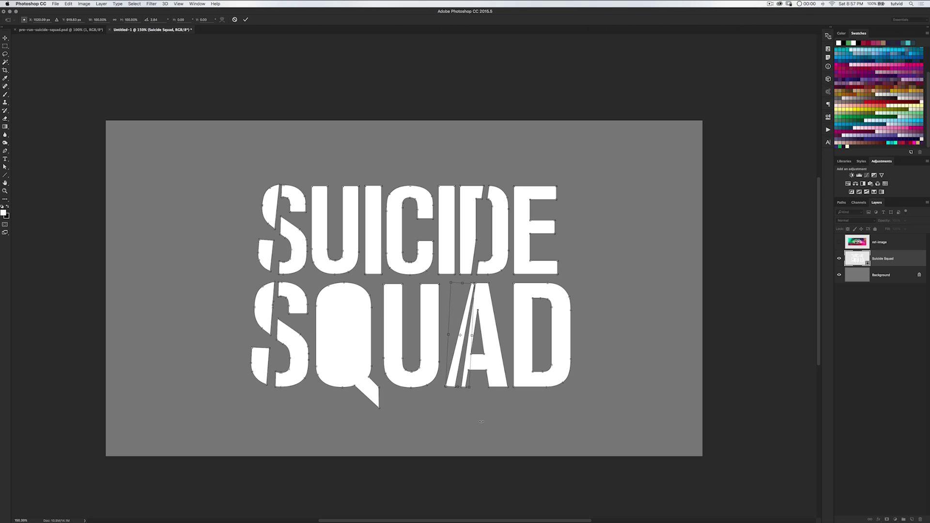
key(Return)
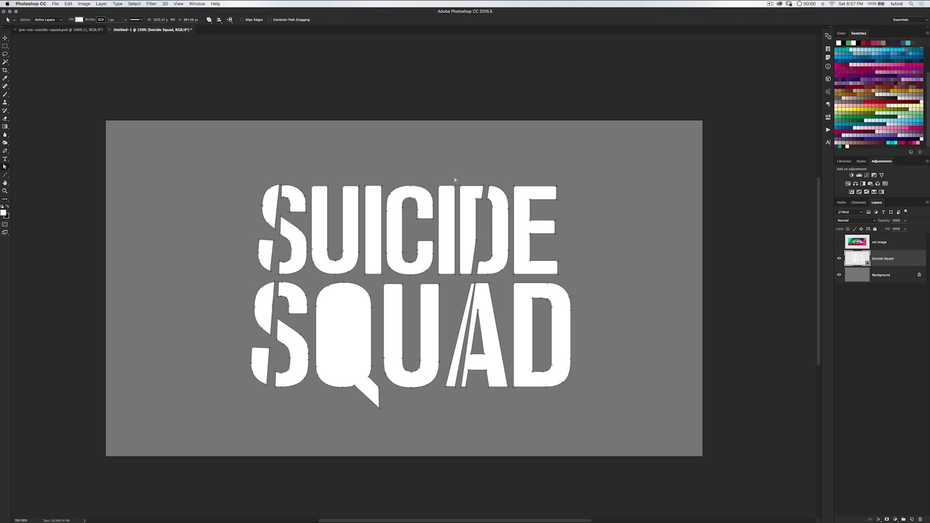
Raise the left slice of the D in SUICIDE, rotate it slightly clockwise, and shift it slightly right
click(476, 241)
key(shift+Up)
key(shift+Up)
key(ctrl+t)
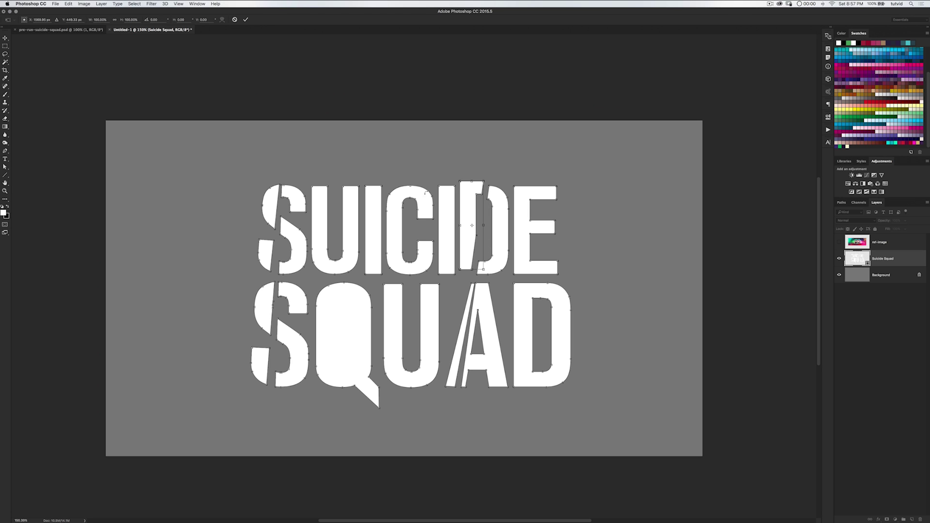
drag(482, 178, 485, 176)
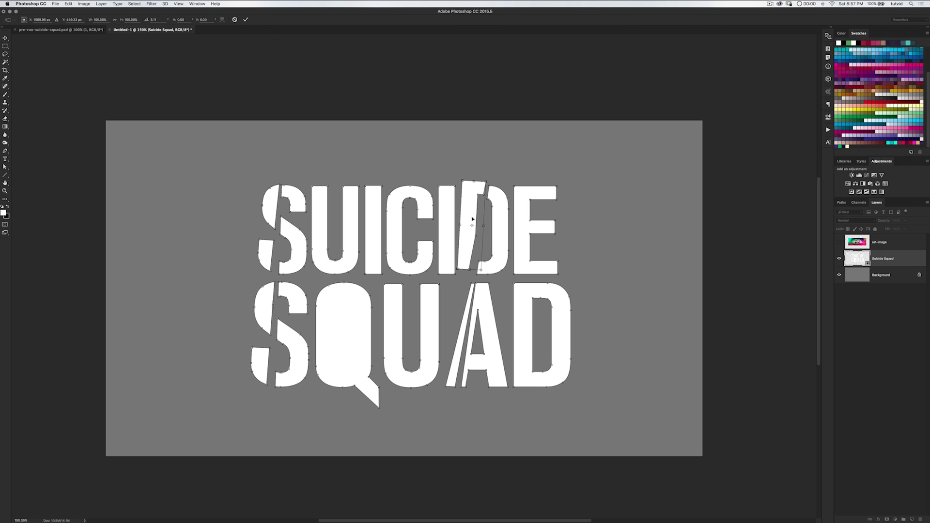
drag(473, 217, 474, 217)
key(Return)
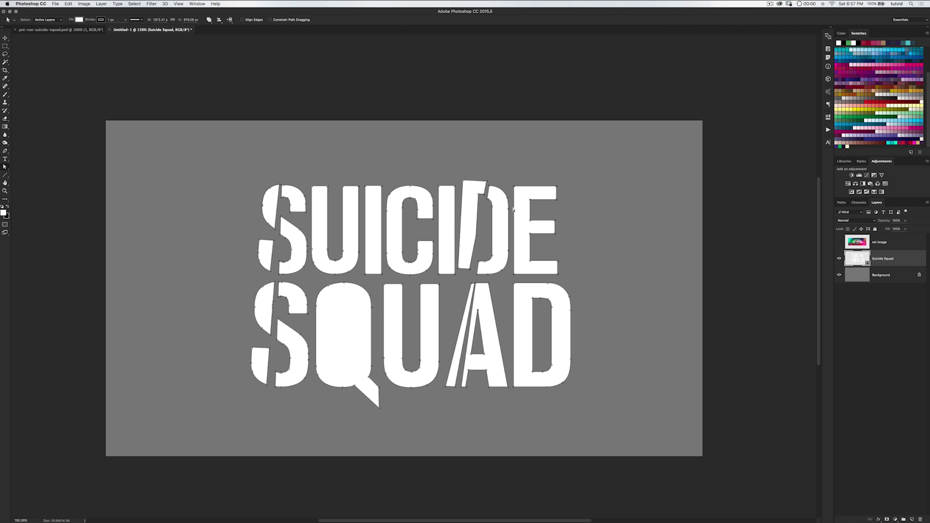
Check the reference image, hide it again, and fine-tune the left slice of the D in SUICIDE slightly down and right
click(839, 242)
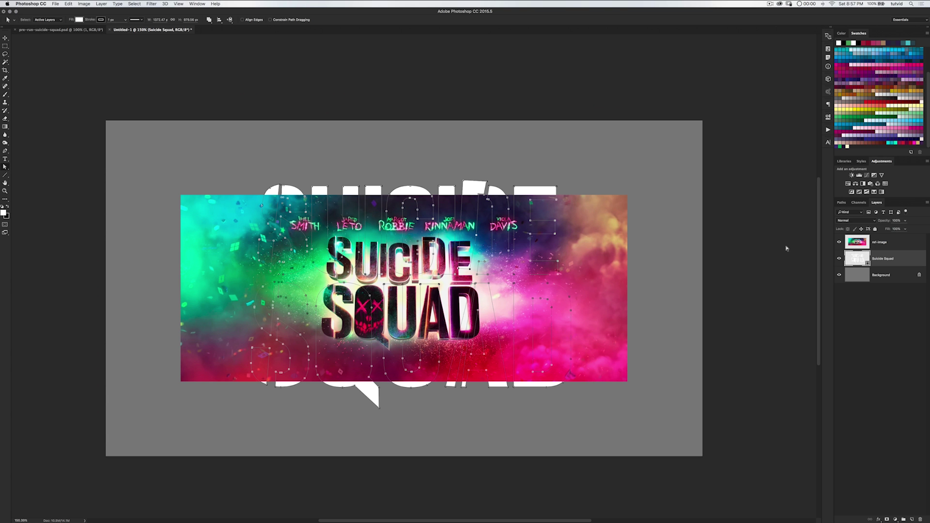
click(839, 241)
key(super+t)
drag(494, 174, 494, 171)
right_click(494, 171)
click(475, 163)
key(Left)
key(Down)
key(Down)
key(Down)
key(Right)
key(Right)
key(Right)
key(Right)
key(Right)
key(Return)
click(603, 230)
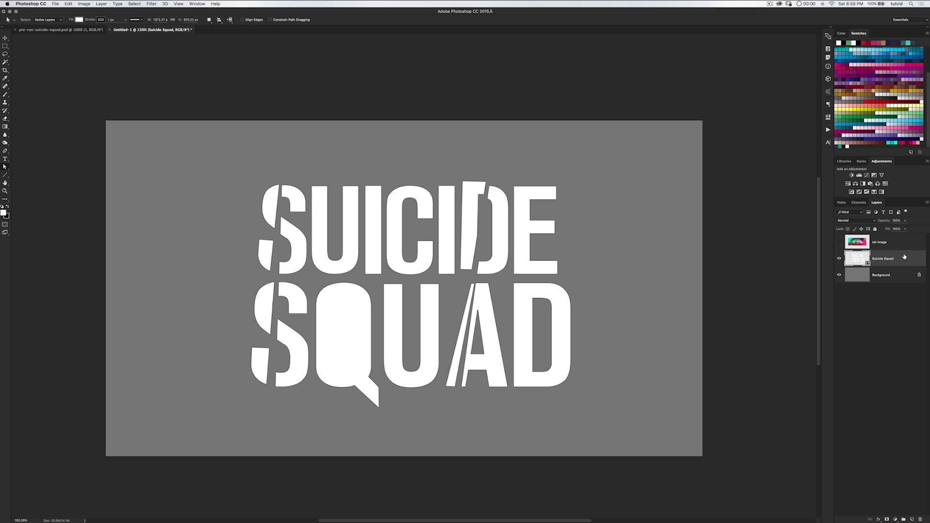
Duplicate the Suicide Squad layer, hide the lower copy, and create a 3D extrusion from the upper one in the 3D workspace
key(super+j)
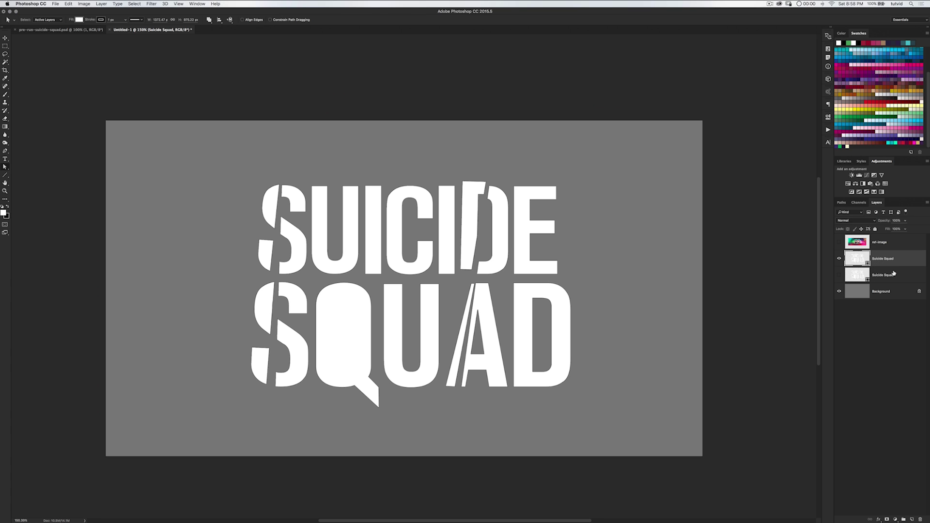
right_click(891, 258)
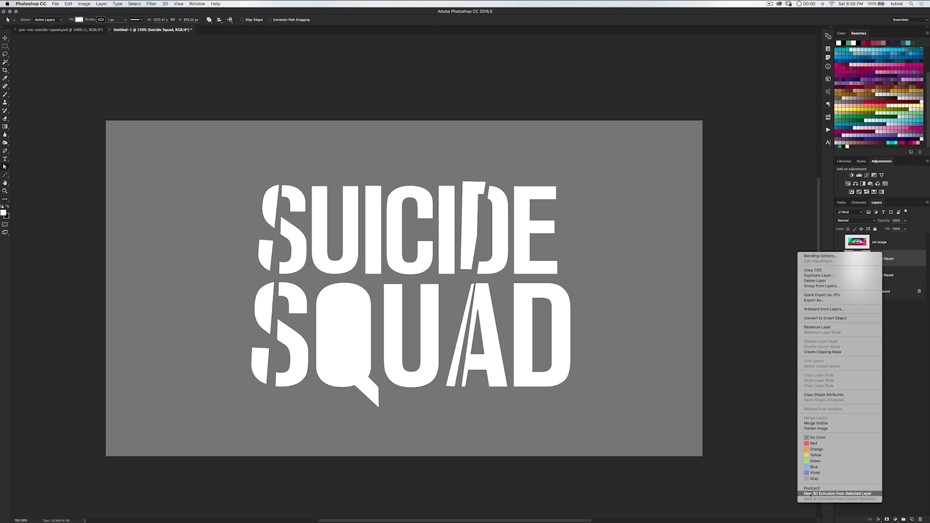
click(837, 494)
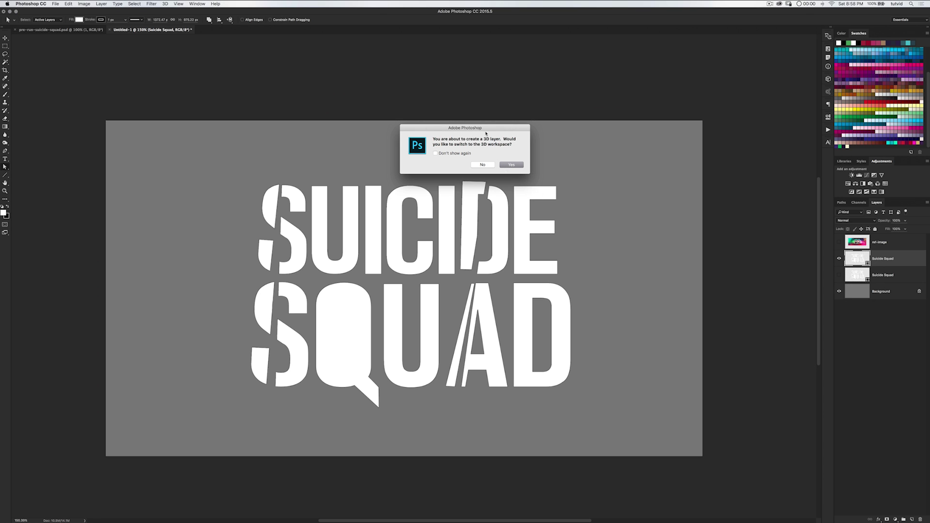
click(514, 165)
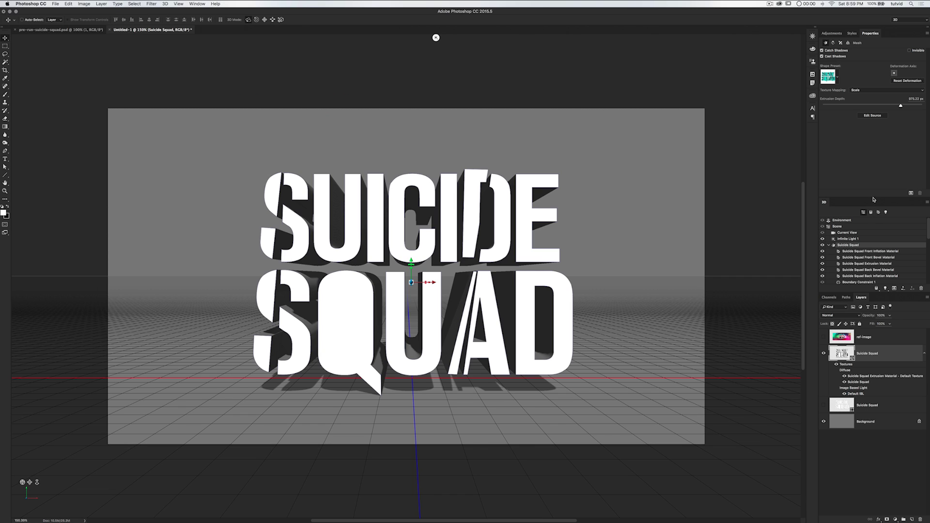
Enlarge the list of 3D scene objects and collapse the Suicide Squad mesh entry
mouse_move(873, 198)
mouse_down()
mouse_move(874, 177)
mouse_move(874, 188)
mouse_up()
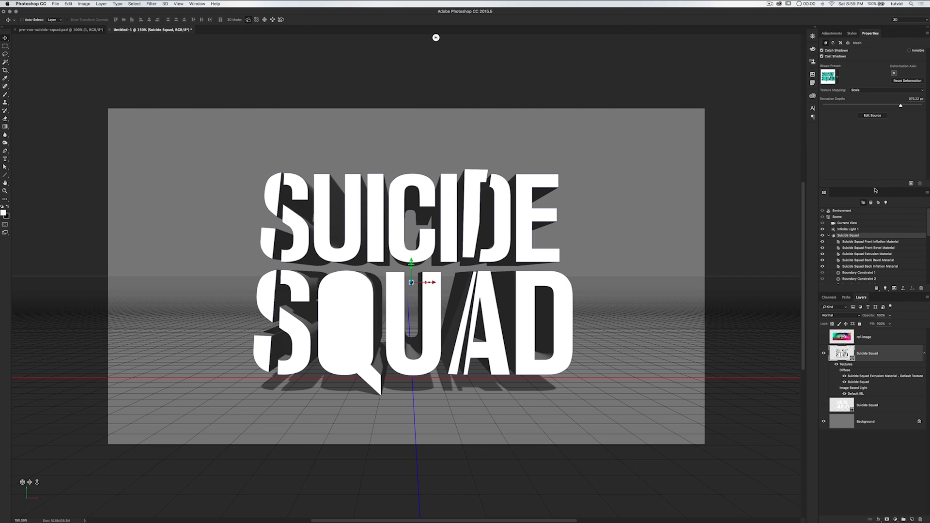
drag(866, 293, 867, 356)
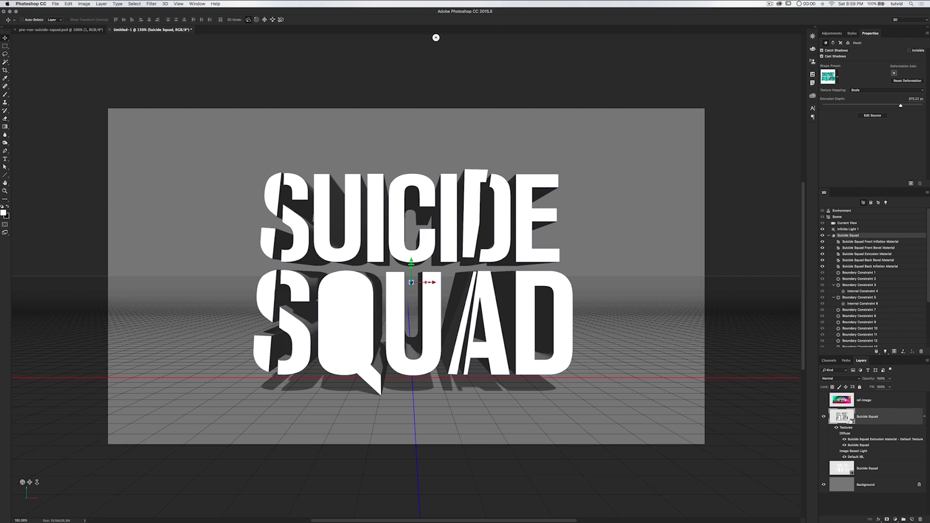
click(831, 235)
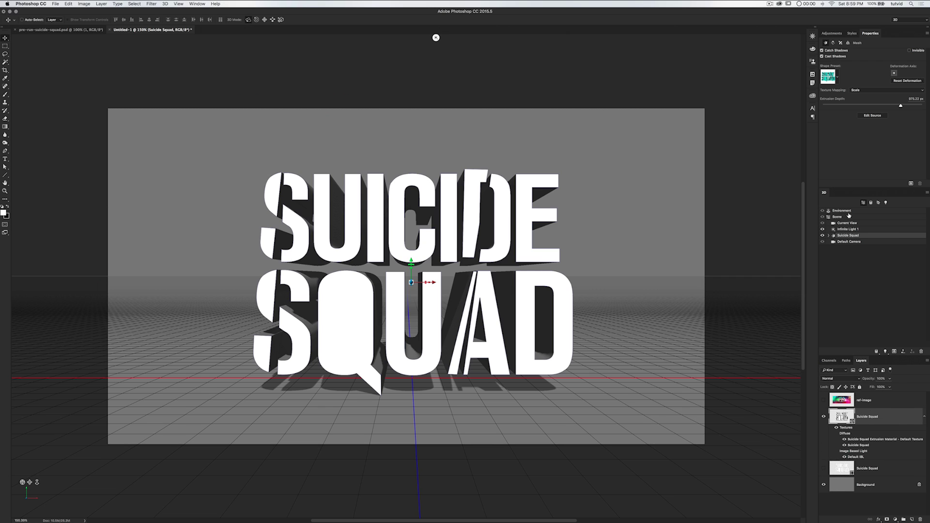
Examine the properties of the scene, current view, infinite light and Suicide Squad mesh, toggling the mesh's visibility off and on
click(838, 217)
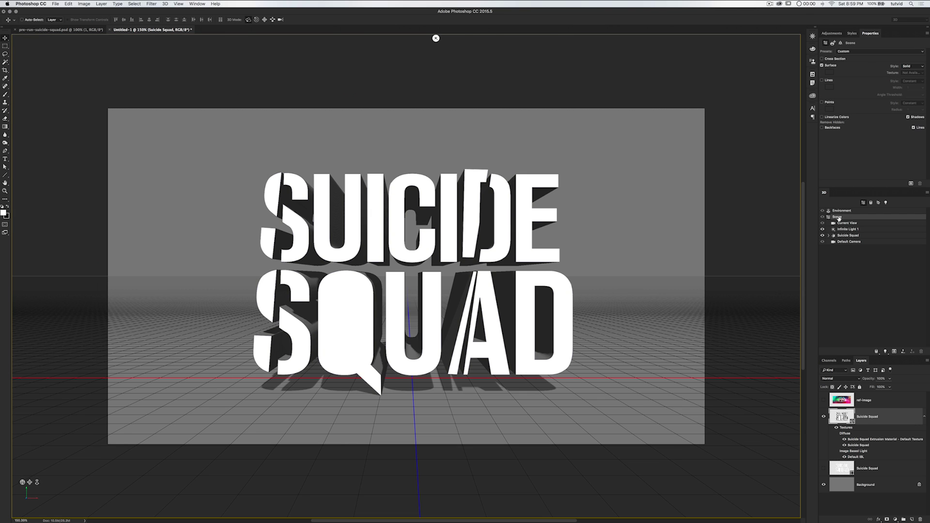
click(843, 224)
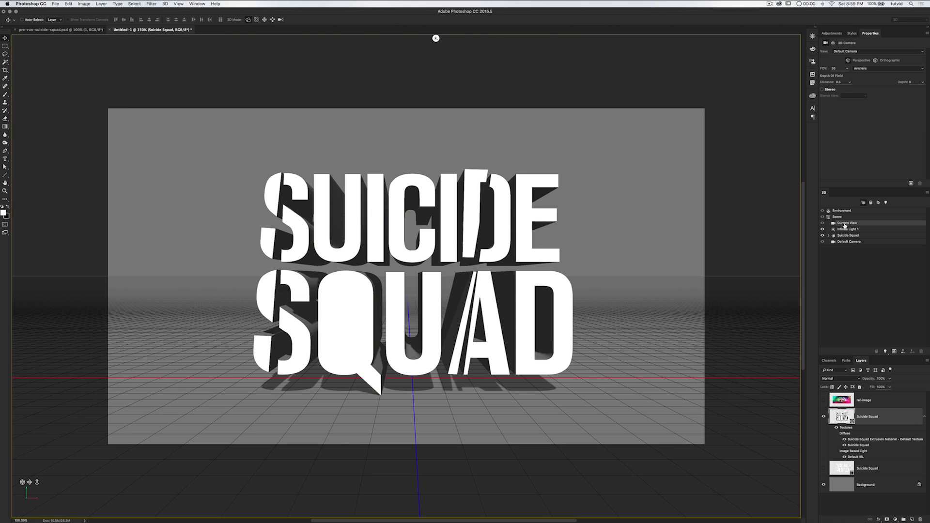
click(846, 230)
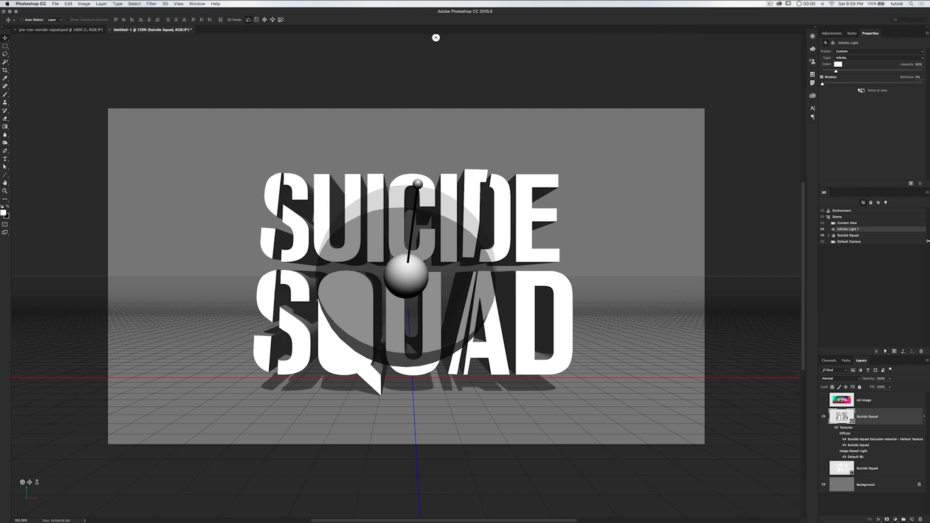
click(852, 236)
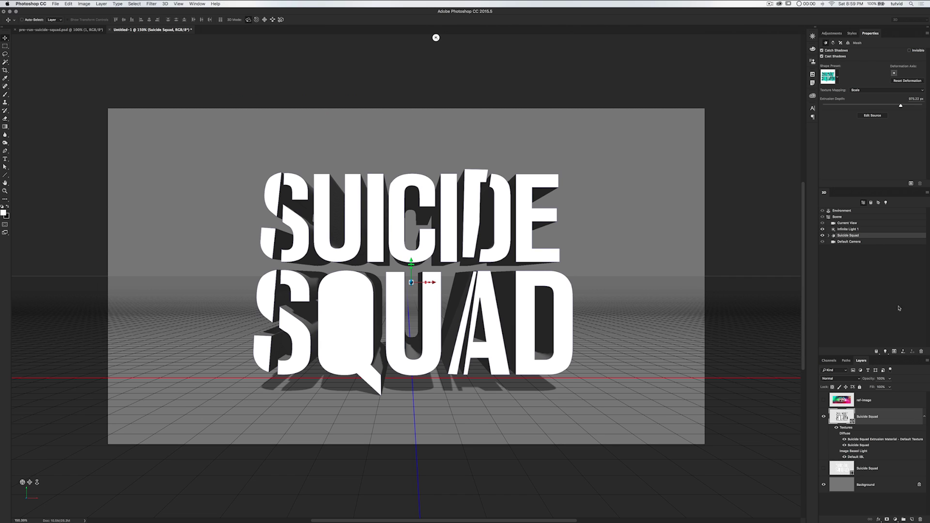
click(822, 235)
click(822, 235)
Select the current view camera and look at the extruded lettering from the Left preset view
click(844, 224)
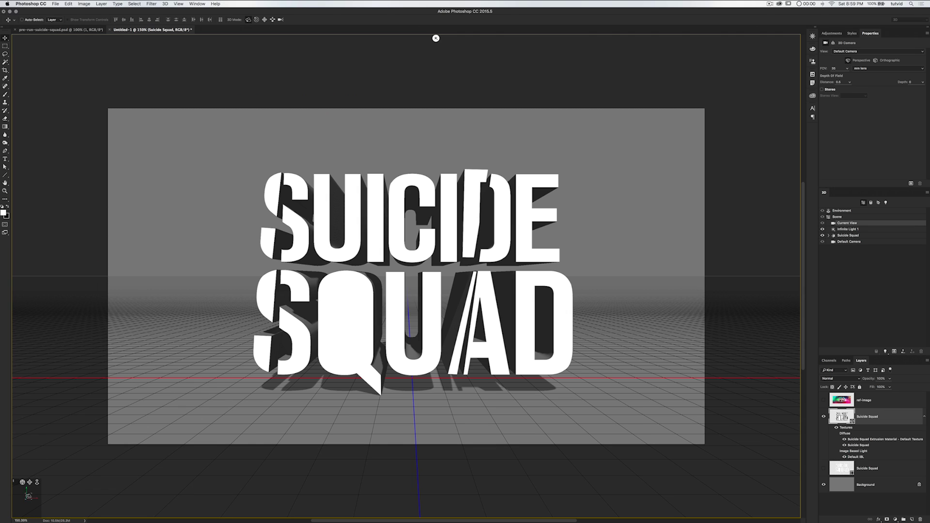
click(29, 497)
scroll(41, 502, down, 3)
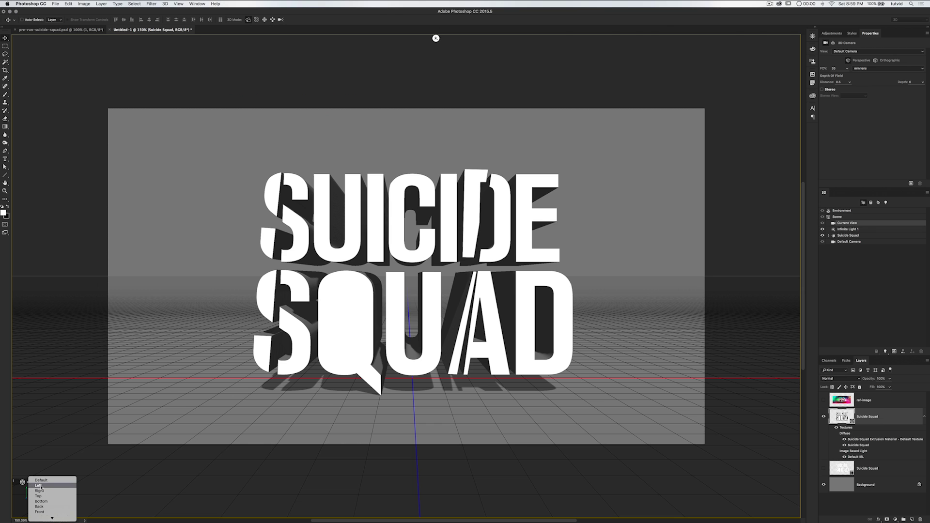
click(39, 486)
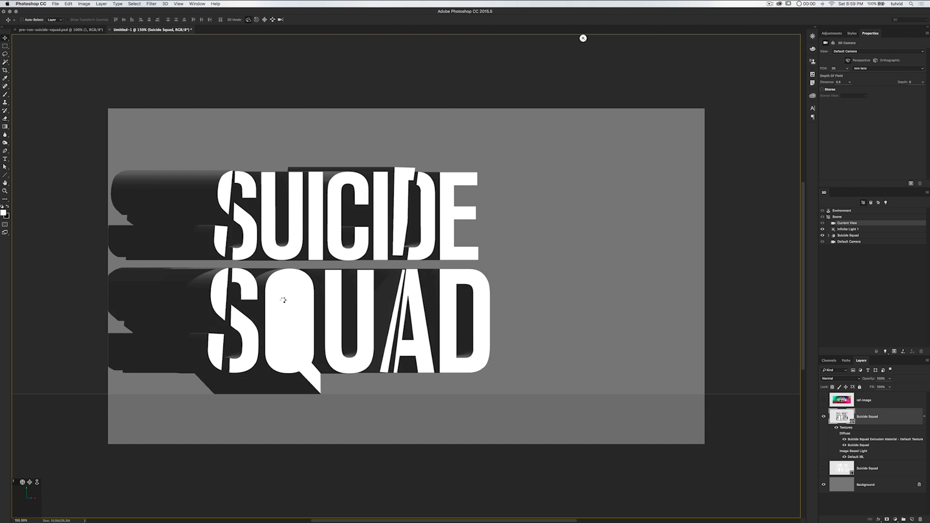
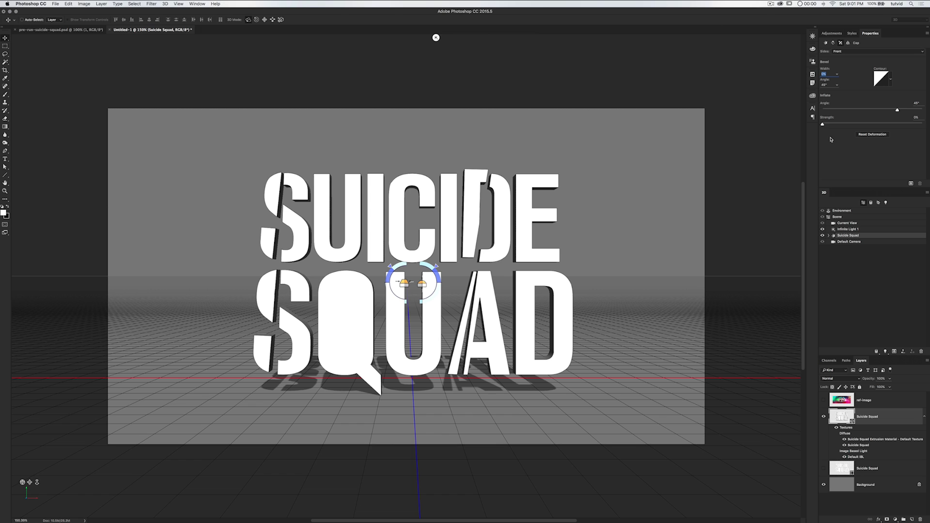
Try front bevel widths of 10% and 4% on the lettering, and settle on a bevel width of 5%
text(10)
key(Tab)
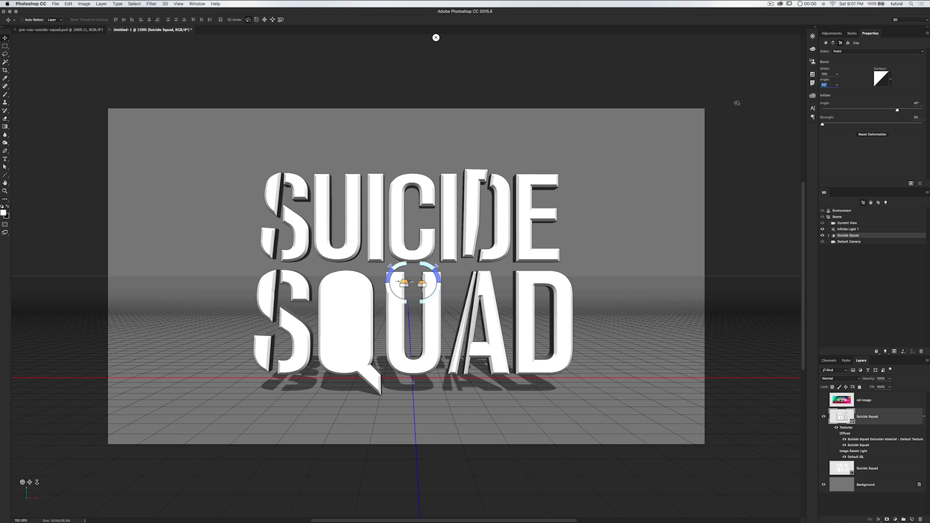
drag(829, 74, 812, 75)
text(4)
key(Tab)
drag(829, 74, 800, 72)
text(5)
key(Tab)
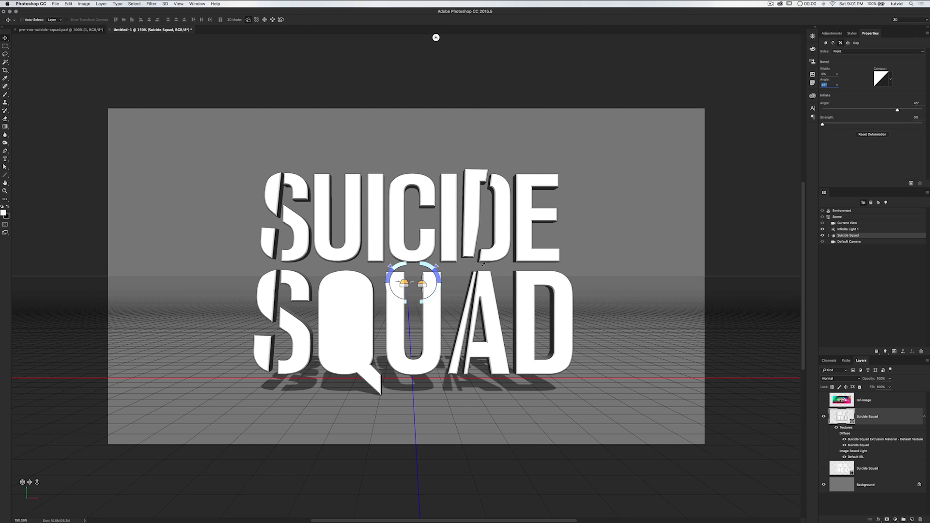
Tilt the 3D lettering slightly backward around the X axis and turn off Cast Shadows for the mesh
click(858, 236)
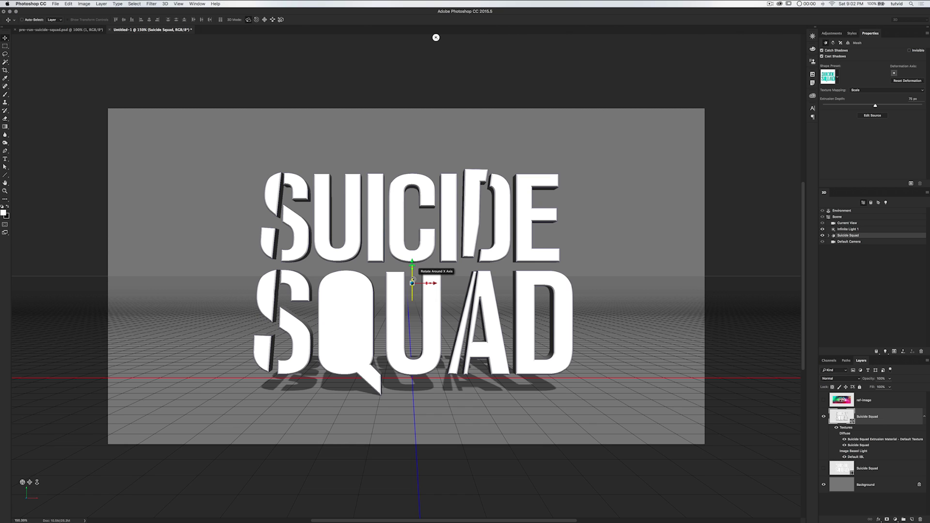
drag(413, 280, 420, 239)
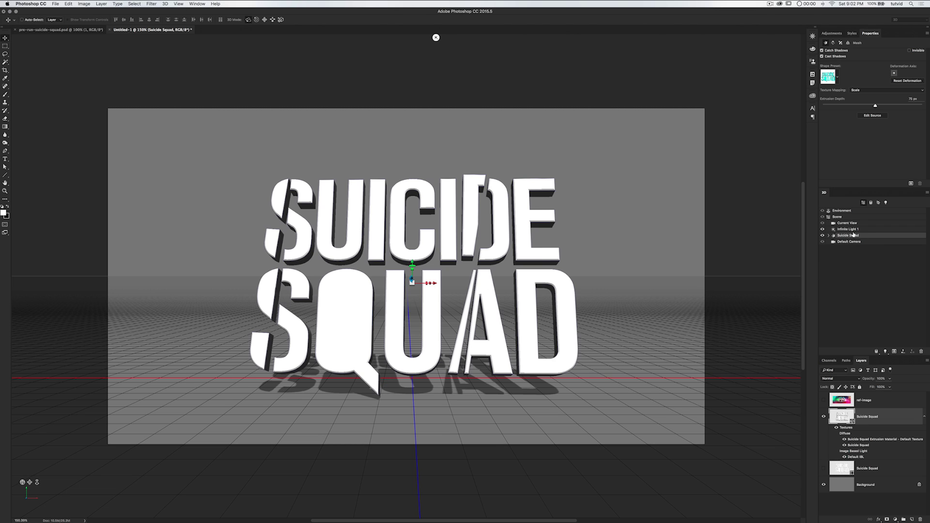
click(822, 56)
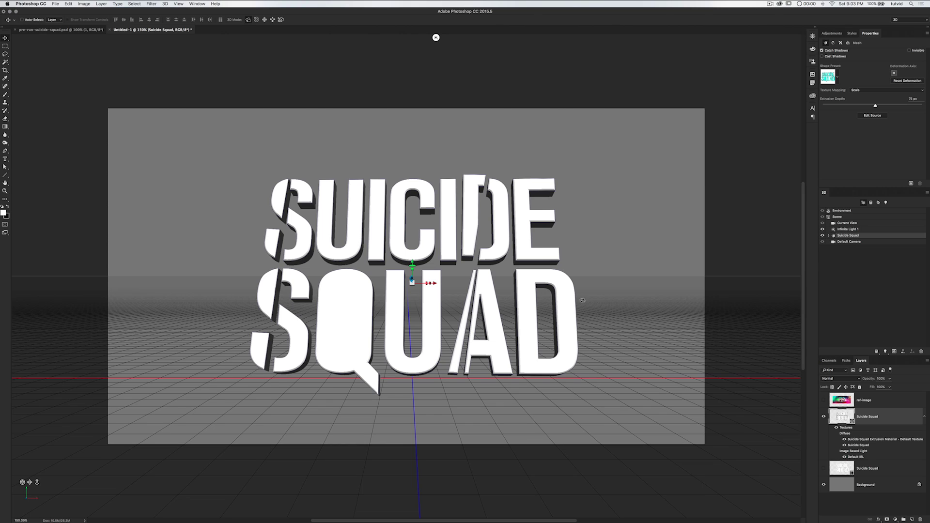
Set the diffuse color of the Suicide Squad Front Inflation Material to pure white
click(828, 236)
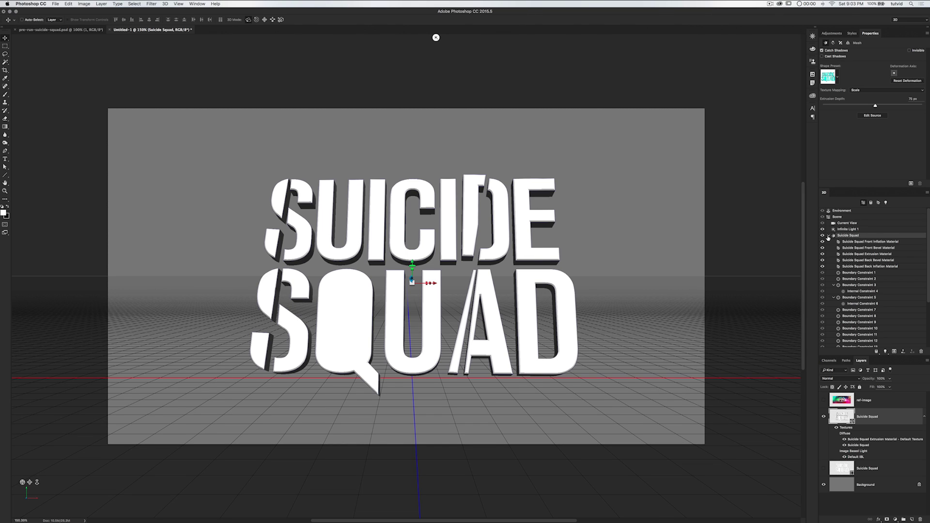
click(869, 242)
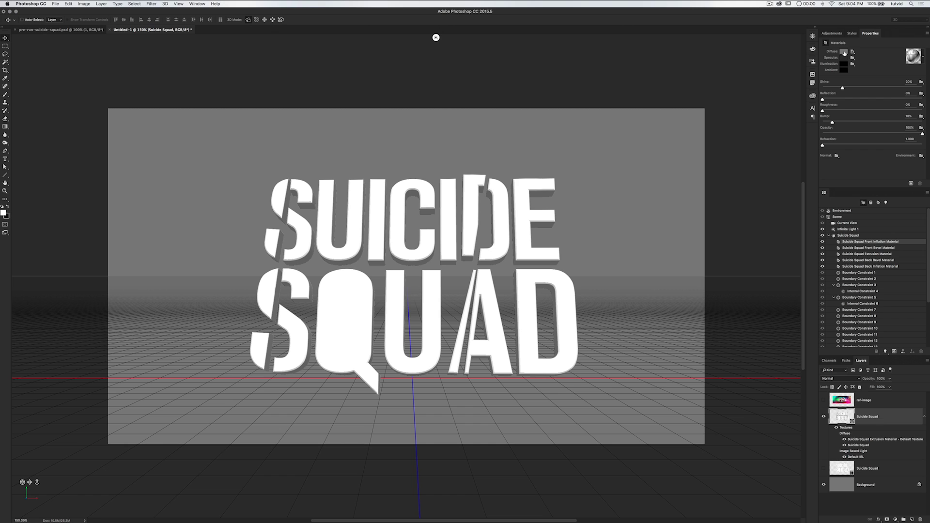
click(845, 54)
drag(532, 227, 517, 208)
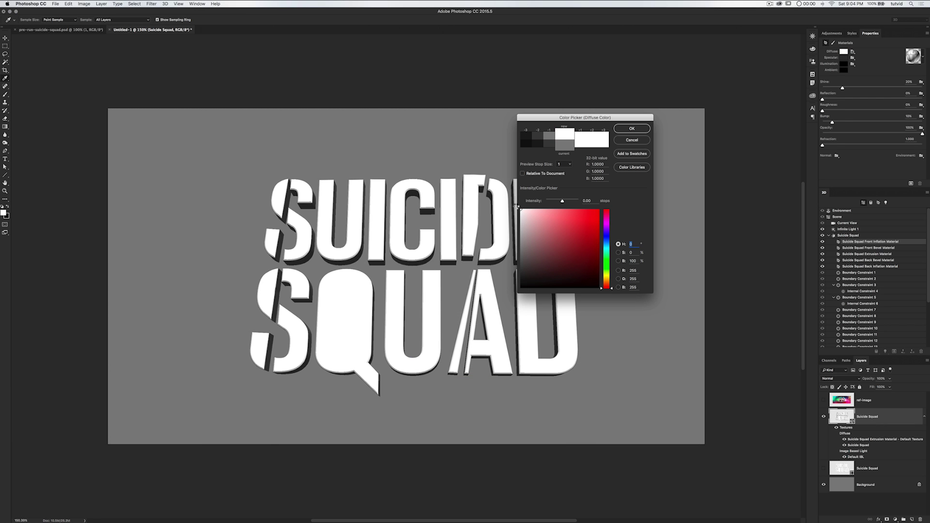
click(636, 128)
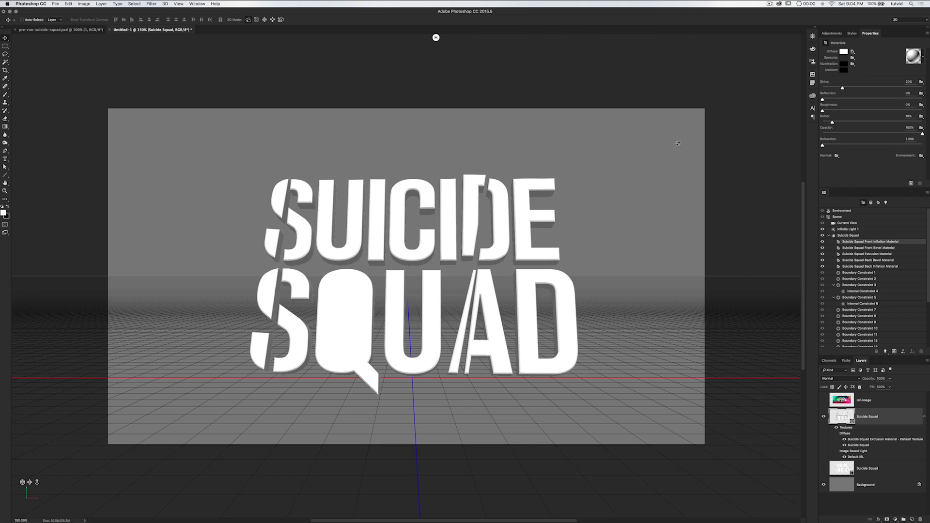
Set the Front Bevel Material's Shine to 100%, remove its diffuse texture and accept mid-gray (RGB 128) as the diffuse color
click(874, 248)
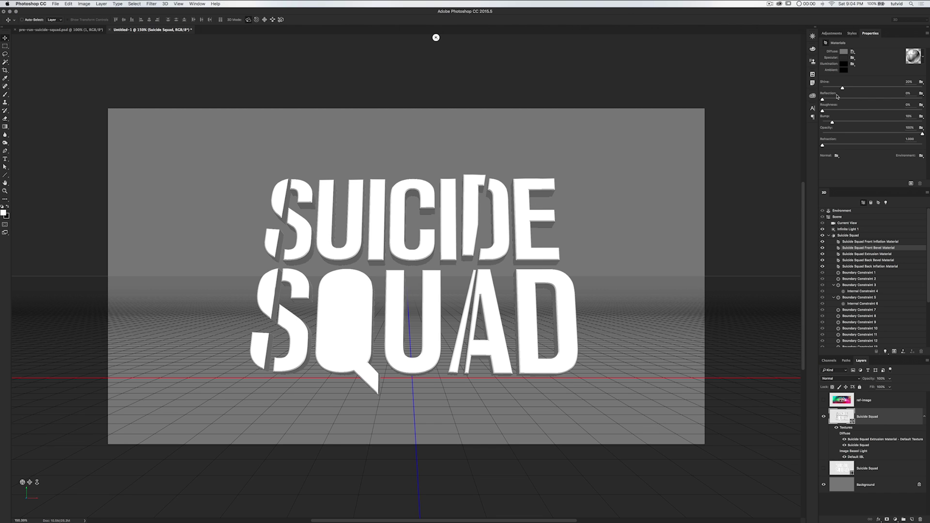
drag(837, 100, 785, 105)
mouse_move(842, 88)
mouse_down()
mouse_move(921, 97)
mouse_move(852, 99)
mouse_move(929, 99)
mouse_up()
click(852, 51)
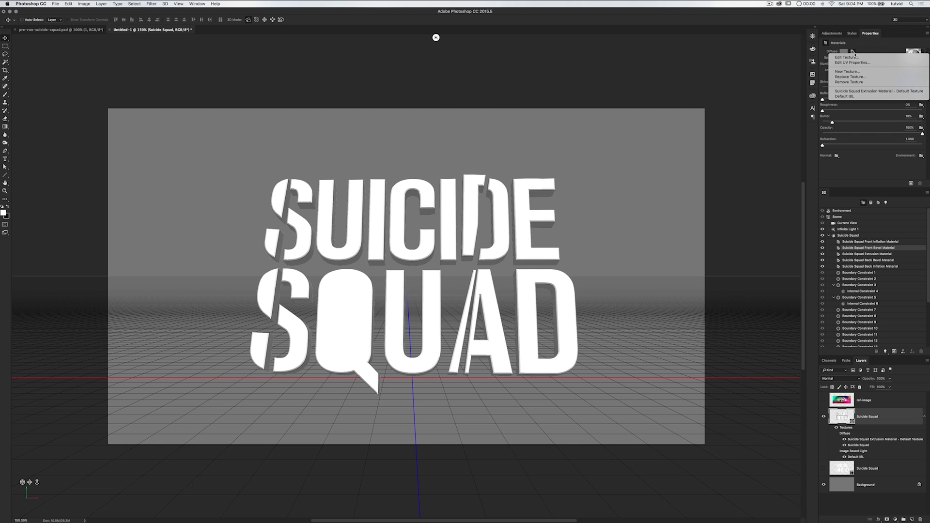
click(850, 83)
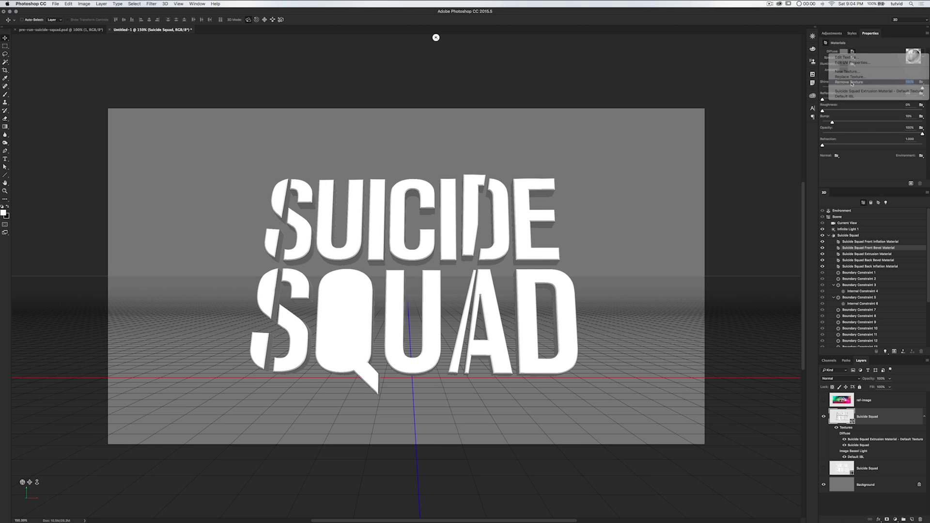
click(844, 51)
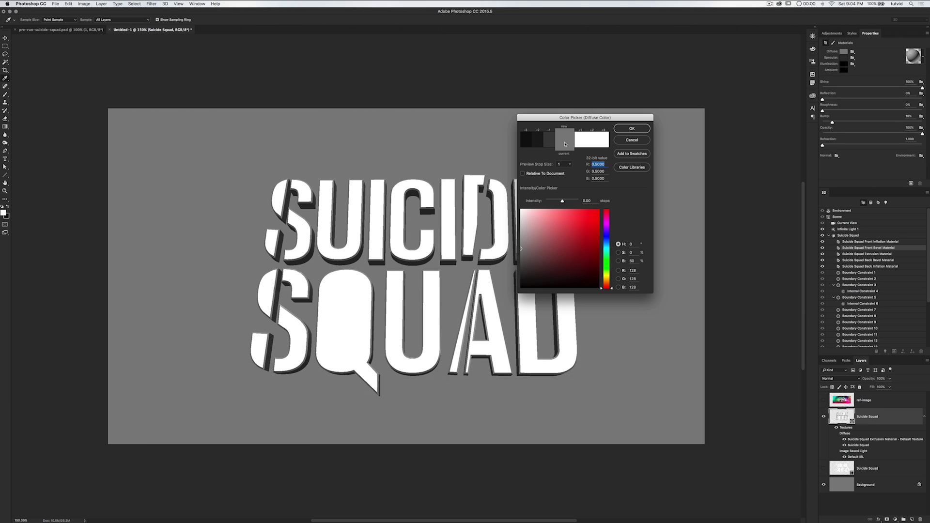
click(635, 130)
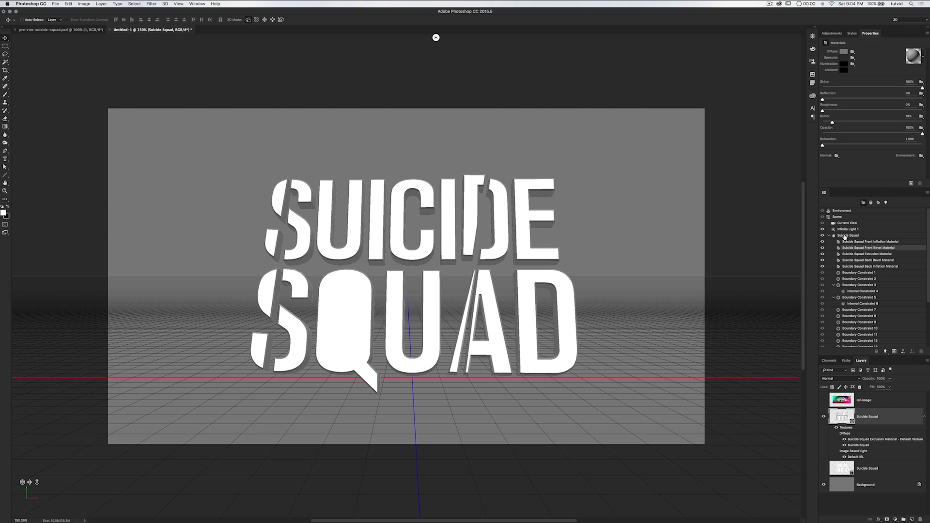
click(854, 237)
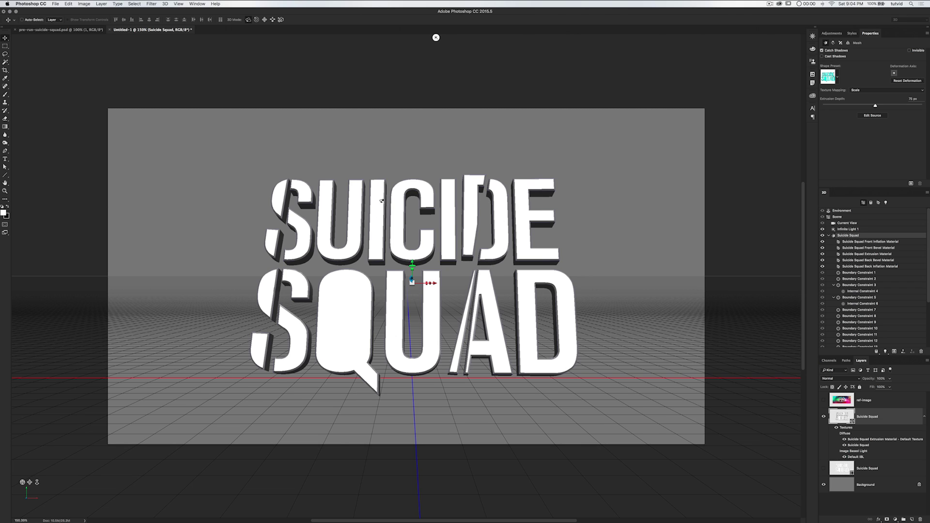
Remove the diffuse texture from the Suicide Squad Extrusion Material and darken its diffuse color to an intensity of -3.00 stops
click(874, 254)
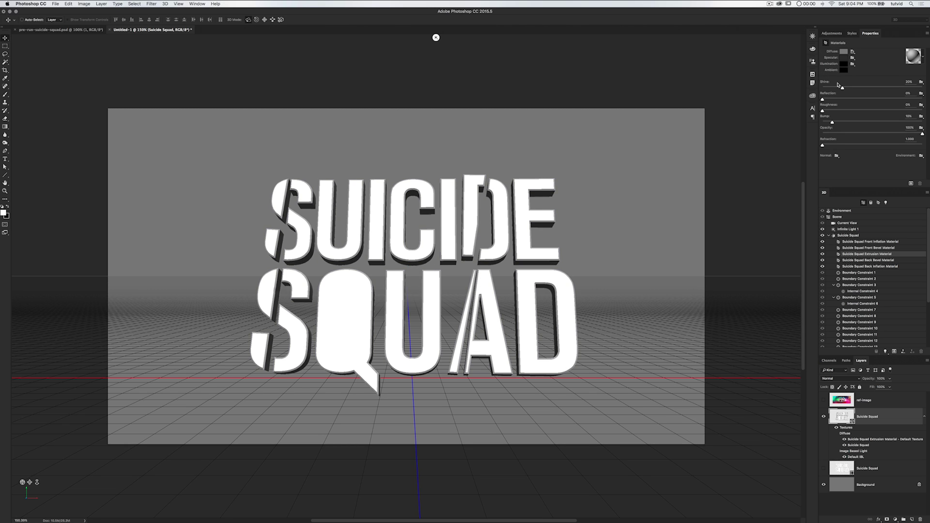
click(852, 51)
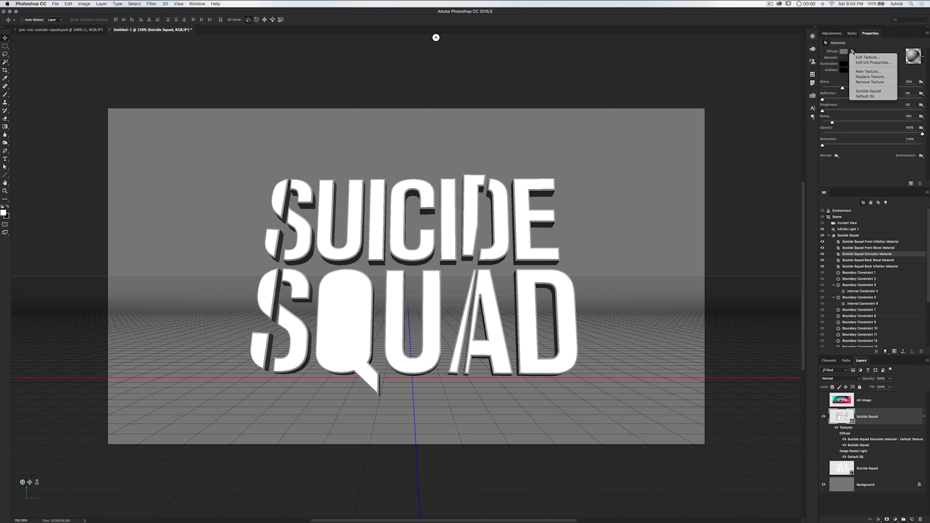
click(861, 82)
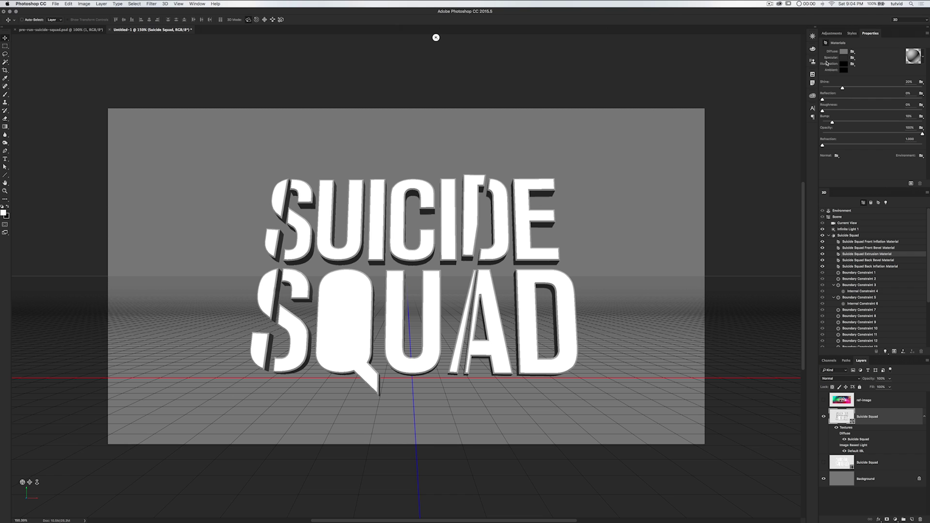
click(843, 52)
click(550, 136)
click(541, 137)
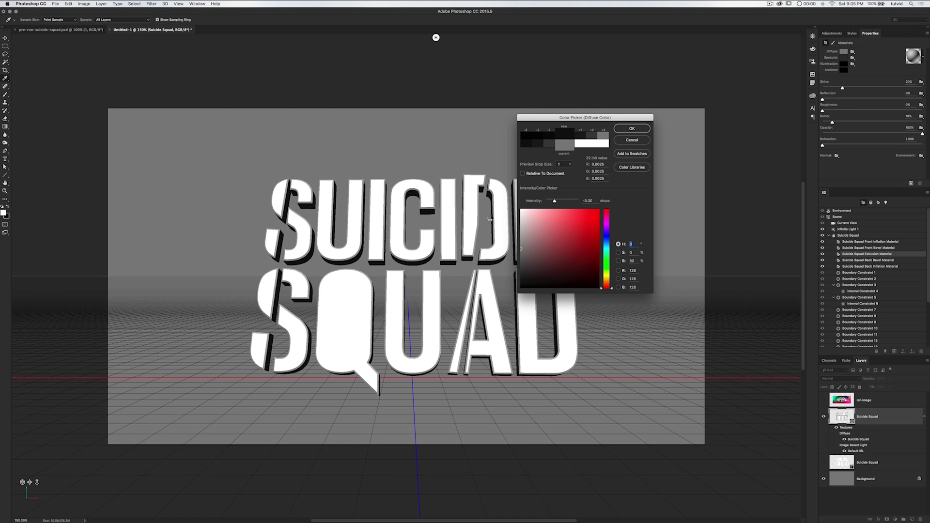
key(Return)
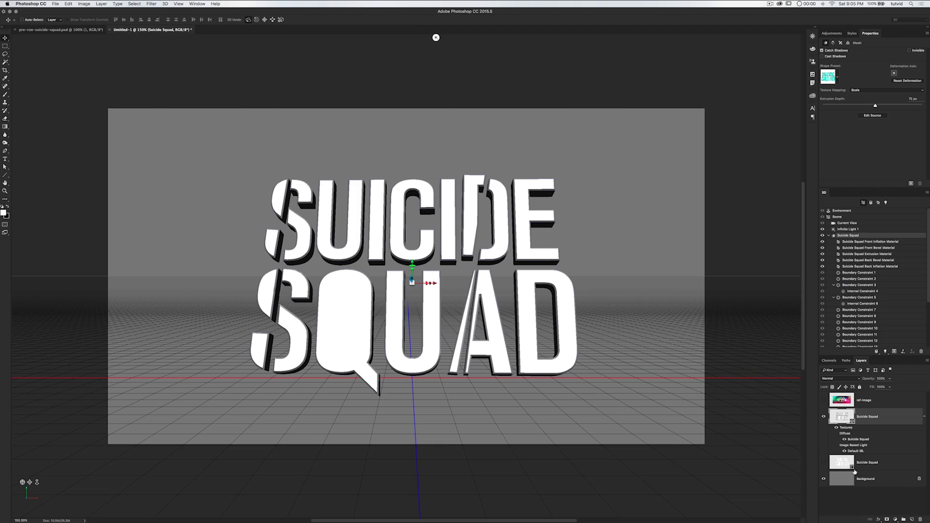
Duplicate the 3D Suicide Squad layer, hide the upper copy and make the lower 3D layer visible and active
click(924, 417)
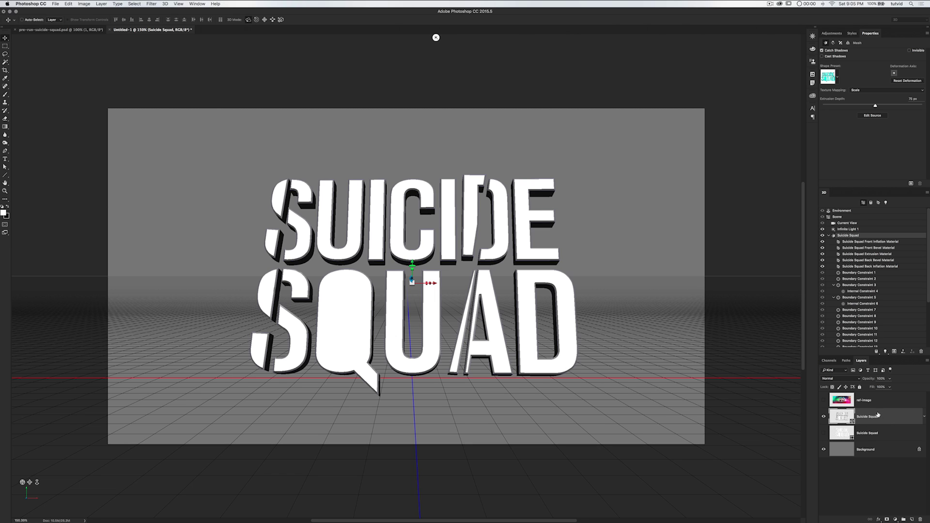
key(super+j)
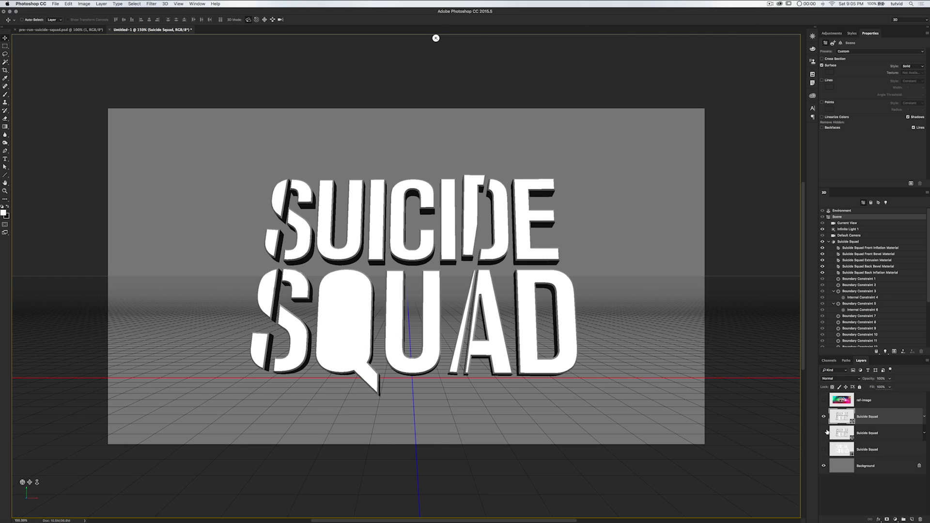
click(824, 433)
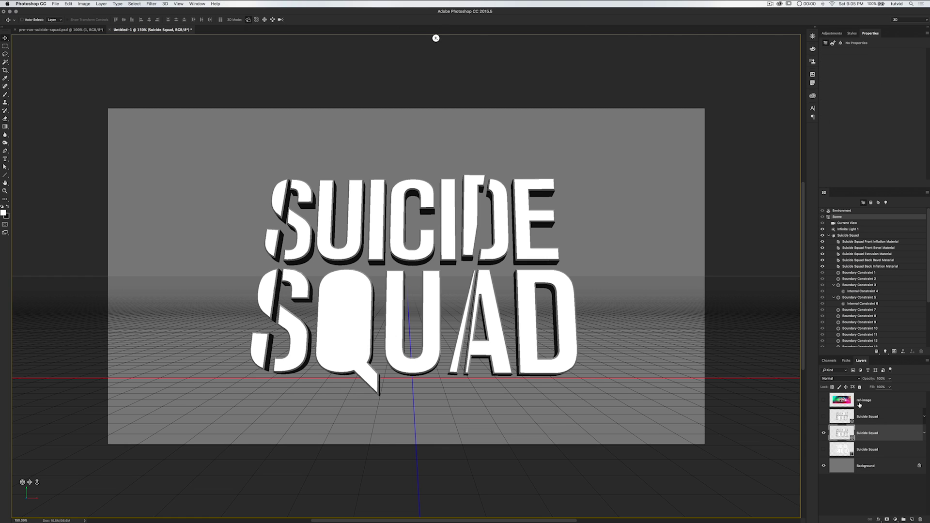
click(133, 4)
click(166, 66)
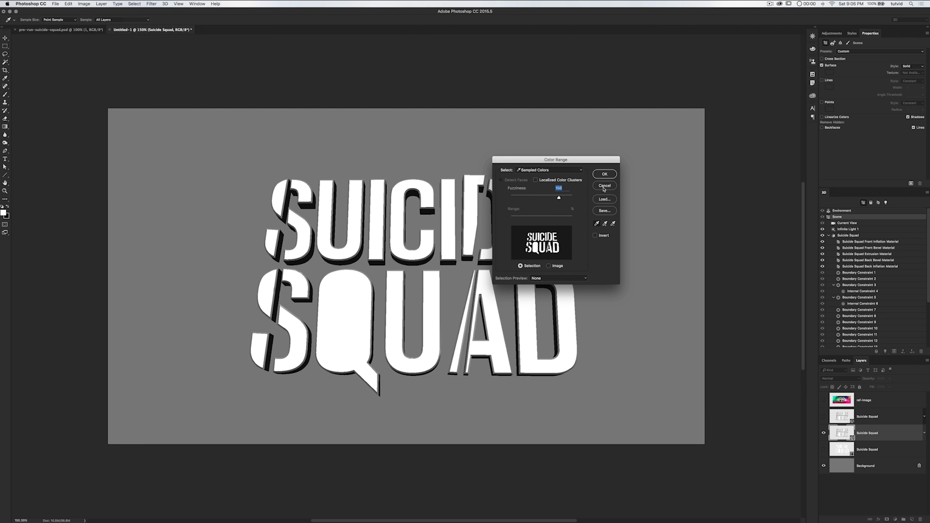
key(Escape)
Hide the Background, select the white letter faces using Color Range with Fuzziness 150, and copy them to a new layer
click(823, 466)
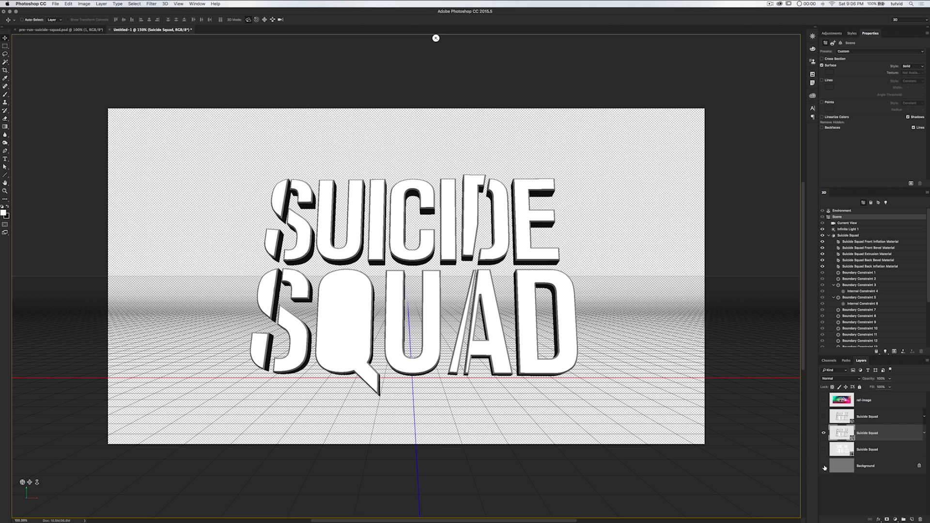
click(134, 4)
click(145, 66)
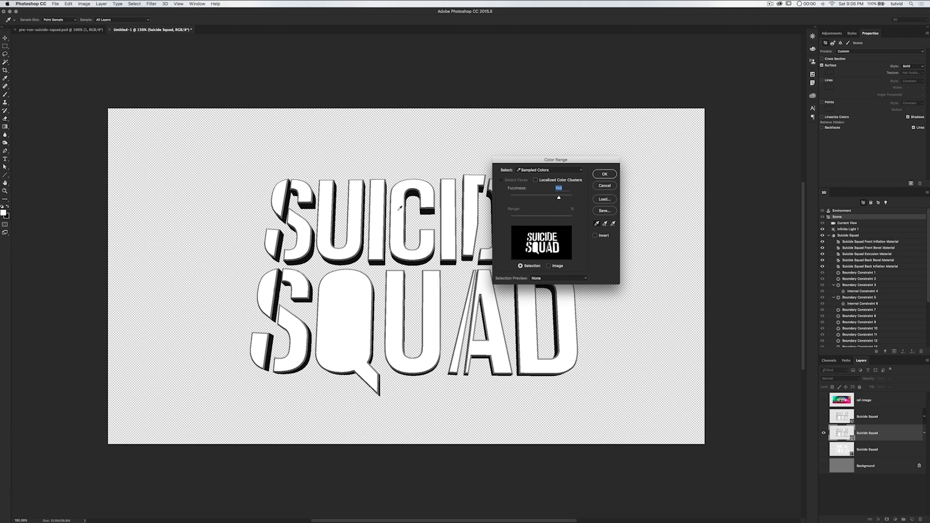
text(150)
click(605, 175)
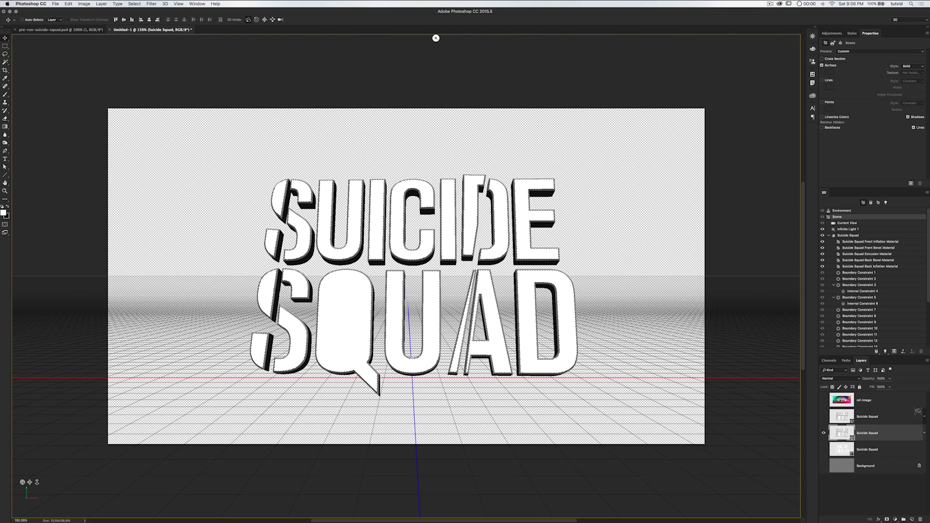
key(super+j)
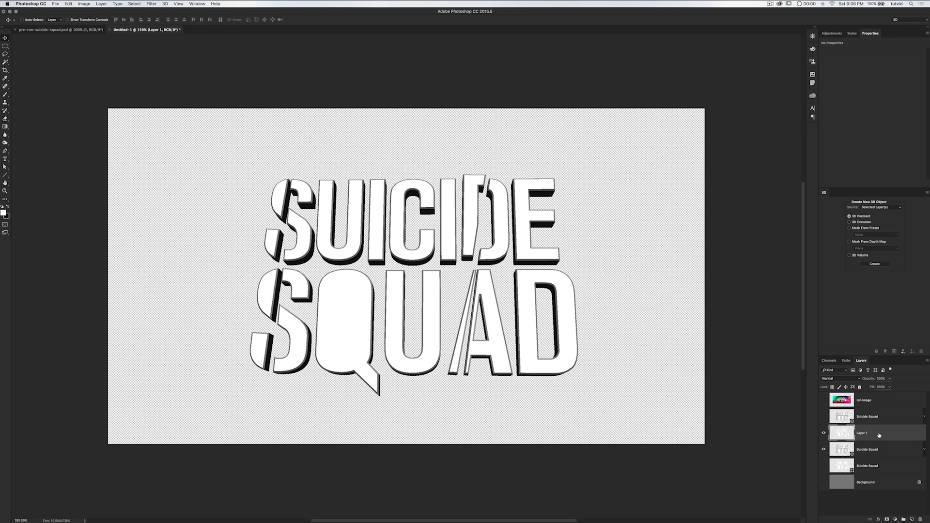
Check the copied letter faces in isolation, rename their layer "face" and move it above the hidden 3D copy
click(824, 449)
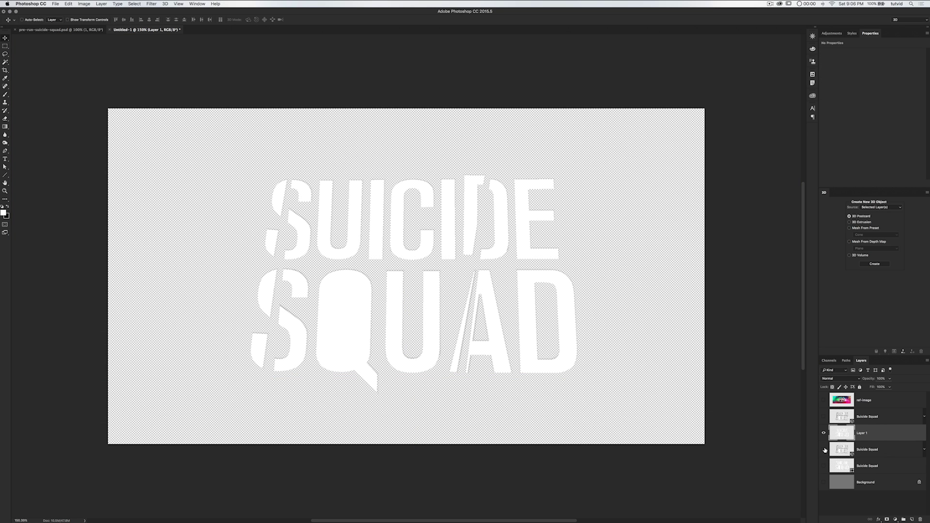
click(824, 449)
double_click(861, 433)
text(face)
key(Return)
drag(865, 435, 845, 419)
Select the gray bevels of the visible 3D lettering using Color Range and copy them to a new layer
click(866, 449)
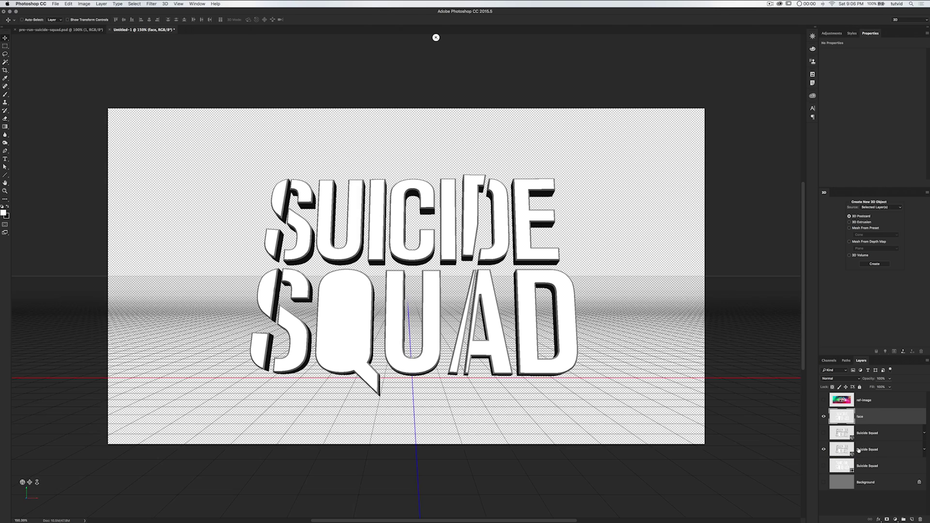
click(134, 4)
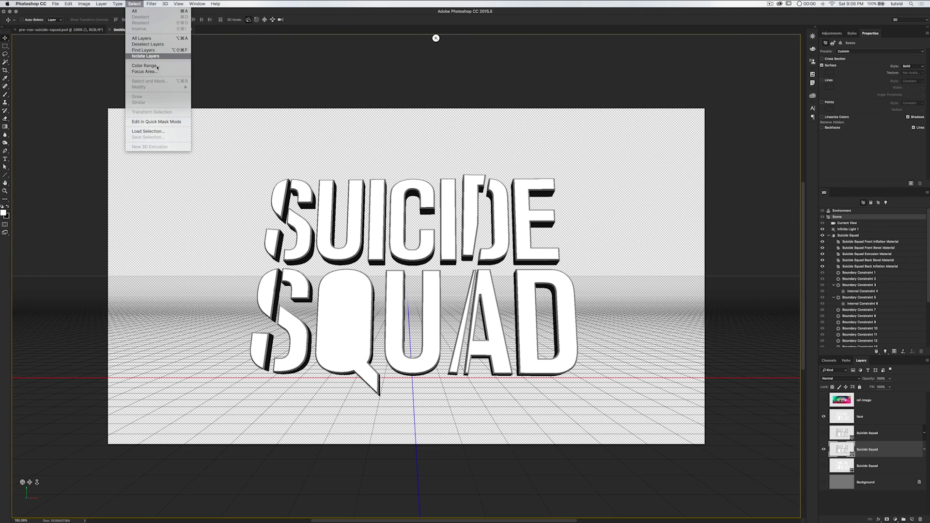
click(145, 71)
click(417, 213)
click(607, 175)
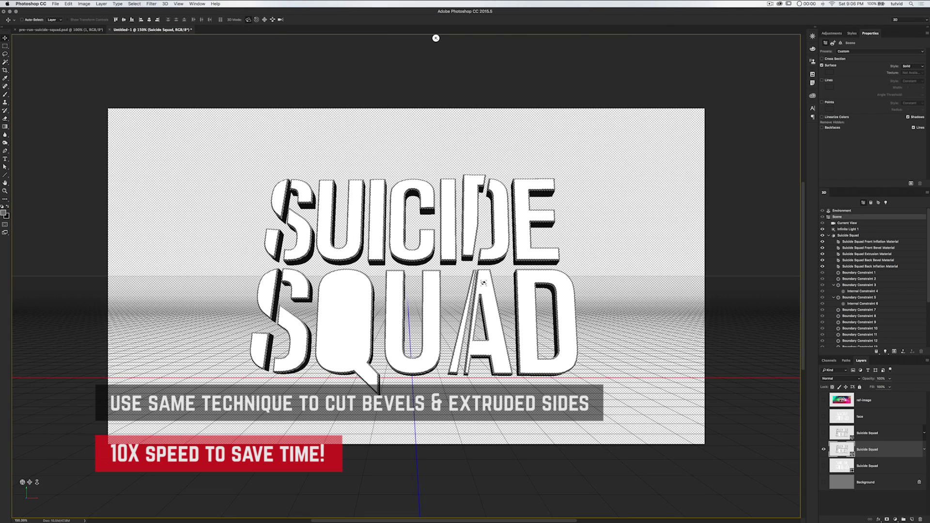
key(super+j)
Rename the copied bevel layer "bevel" and move it directly beneath the face layer
double_click(863, 449)
text(bevel)
key(Return)
drag(861, 450, 860, 427)
Select the dark extruded sides of the 3D lettering using Color Range and copy them to a new layer
click(867, 466)
click(134, 4)
click(146, 65)
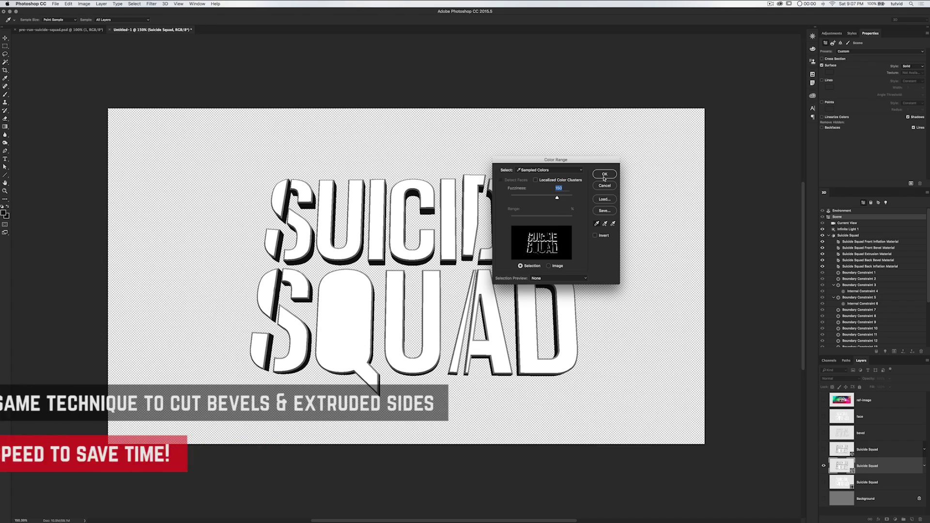
click(606, 176)
key(super+j)
Move the copied sides layer directly beneath the bevel layer, rename it "extrude" and hide it
drag(863, 466, 862, 444)
double_click(862, 449)
text(extrude)
key(Return)
click(824, 450)
Delete the 3D layer used for cutting out the parts, then show the remaining 3D Suicide Squad layer and the Background
click(880, 486)
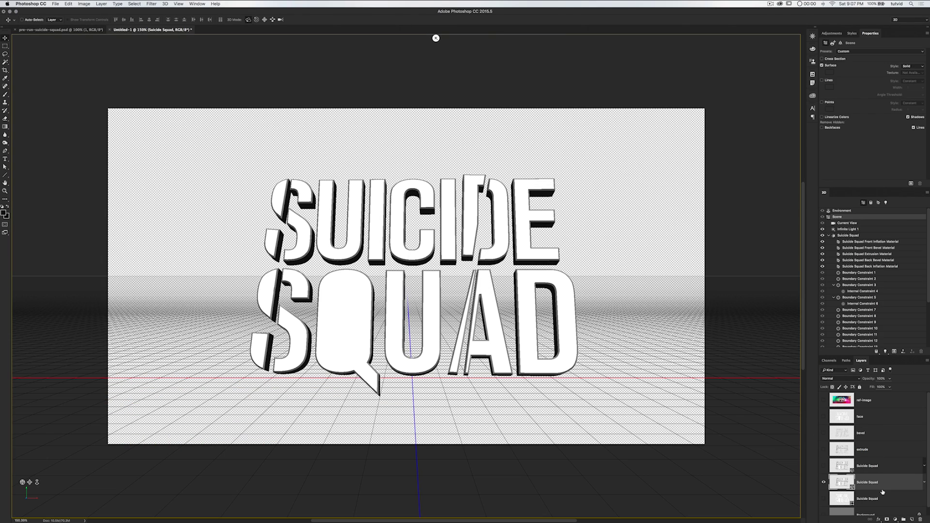
key(Delete)
click(824, 466)
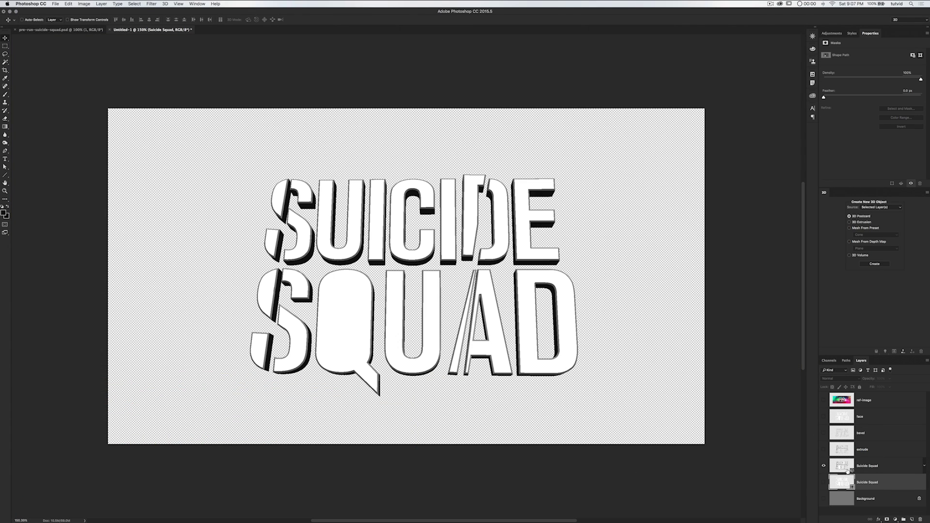
click(840, 468)
click(823, 498)
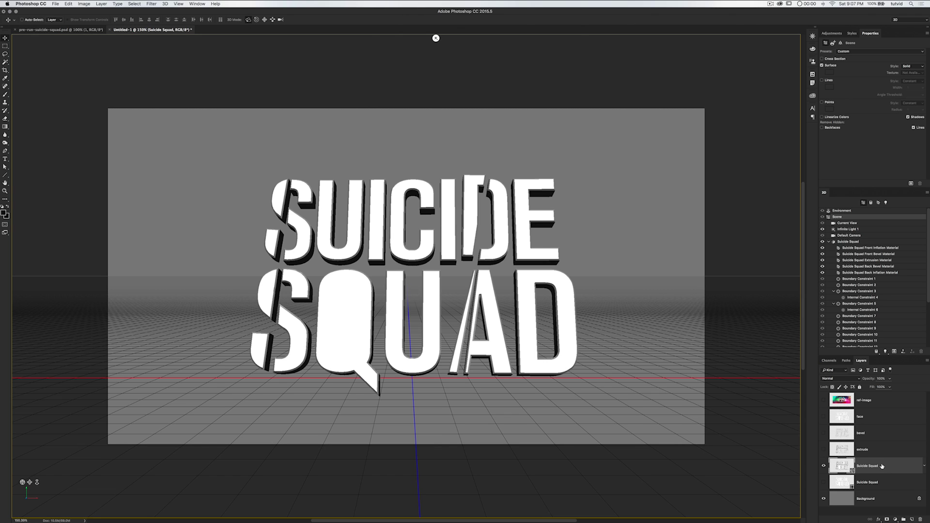
Replace the diffuse texture of the Suicide Squad Front Inflation Material with concrete.jpg from the stuff_needed folder and review the mesh
click(852, 242)
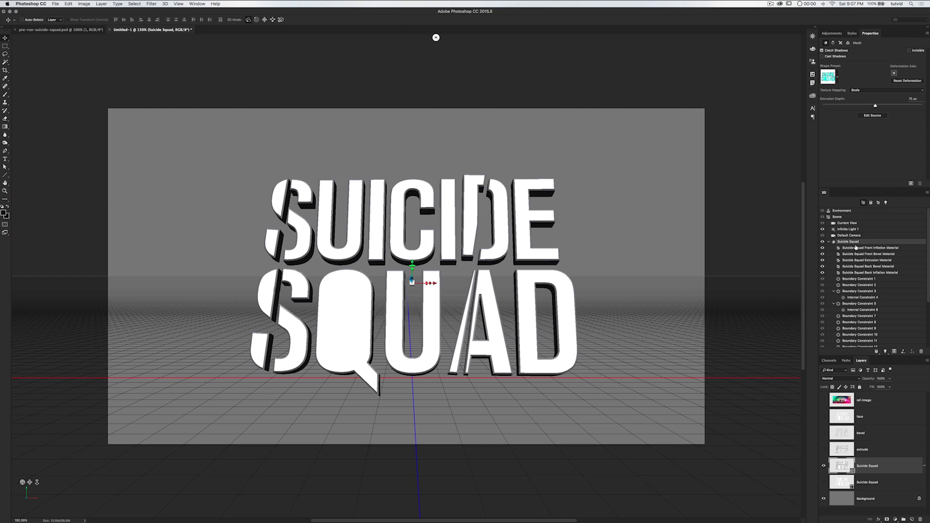
click(859, 248)
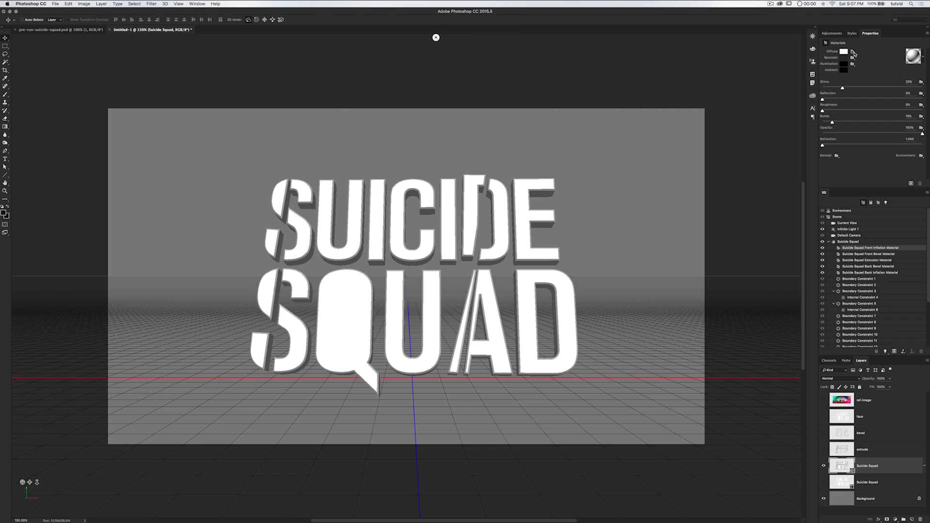
click(853, 52)
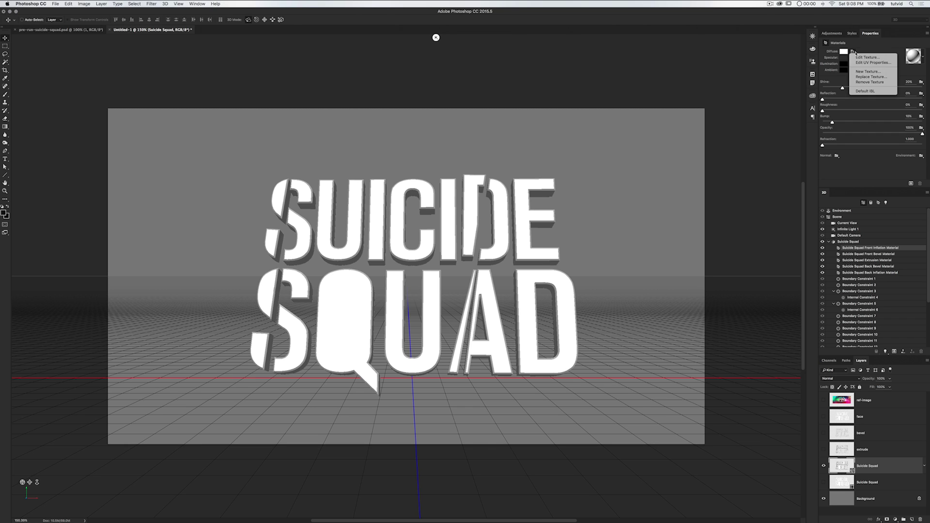
click(872, 77)
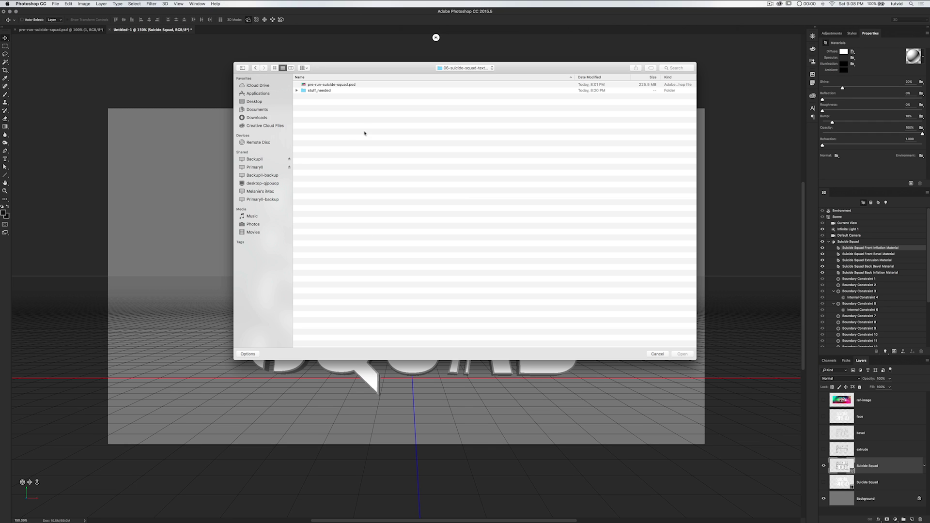
double_click(316, 91)
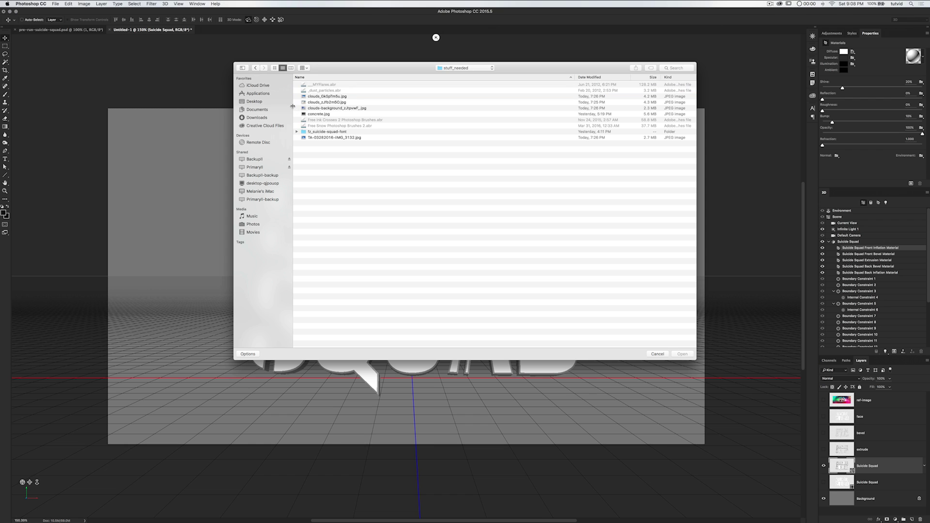
drag(292, 106, 226, 112)
drag(372, 69, 416, 102)
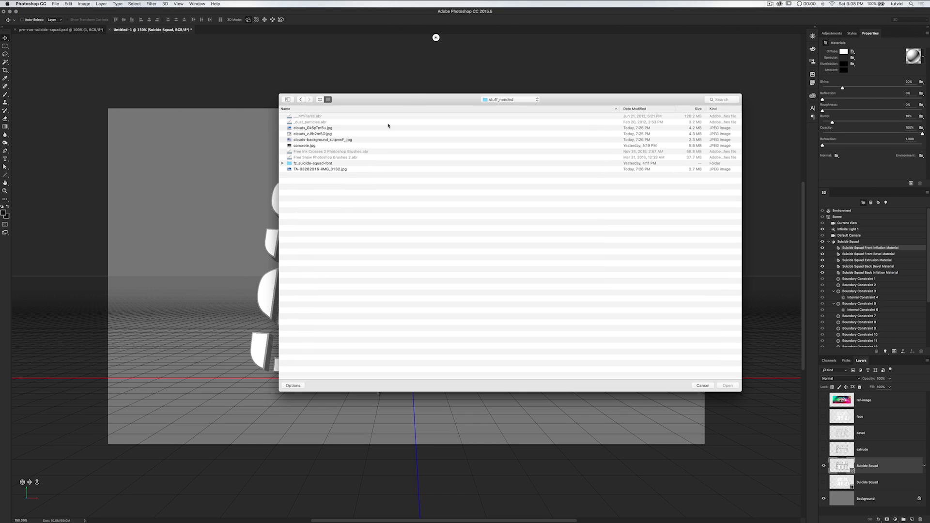
click(309, 147)
key(Return)
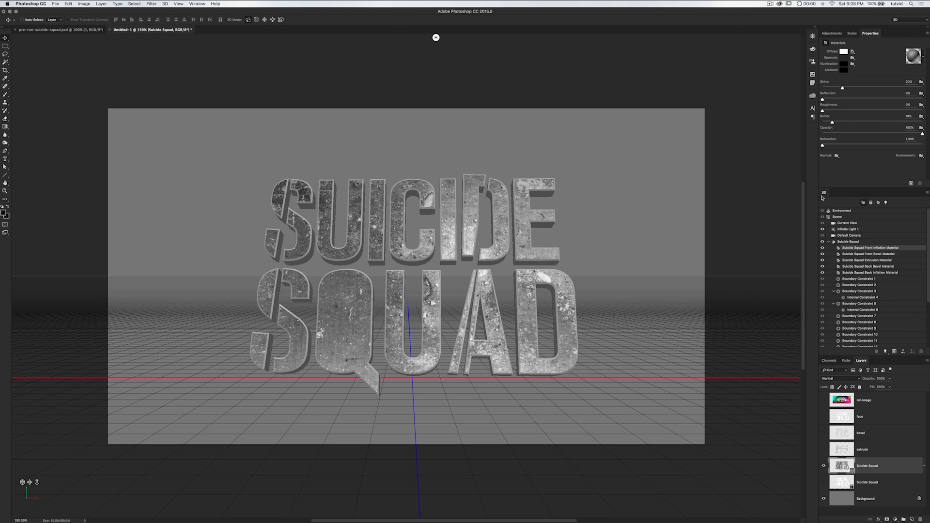
click(854, 241)
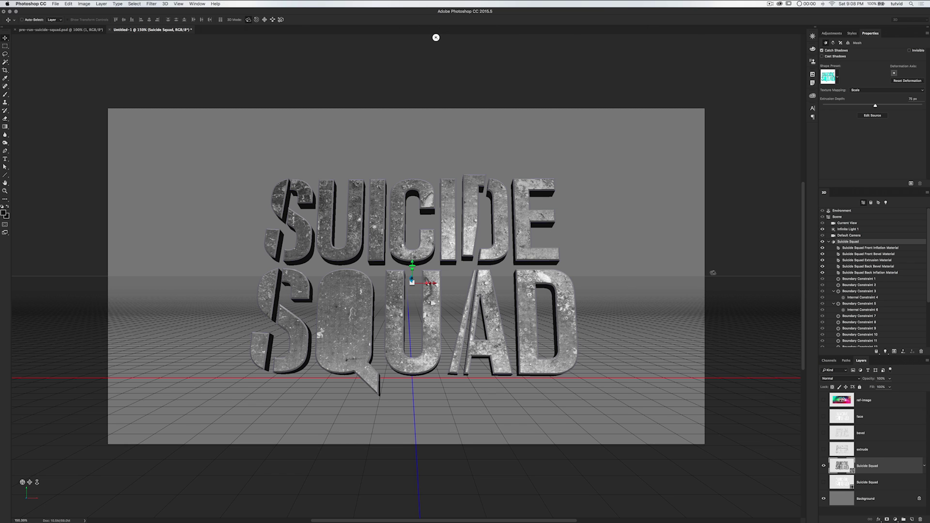
Apply a shiny silver metal preset to the Suicide Squad Front Bevel Material and increase its reflection and bump
click(866, 255)
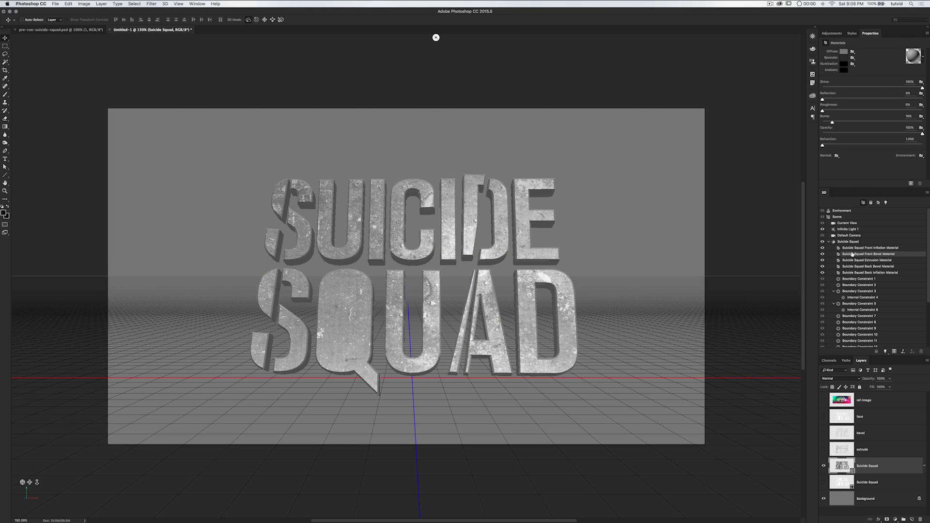
mouse_move(822, 99)
mouse_down()
mouse_move(904, 99)
mouse_move(822, 99)
mouse_up()
click(922, 58)
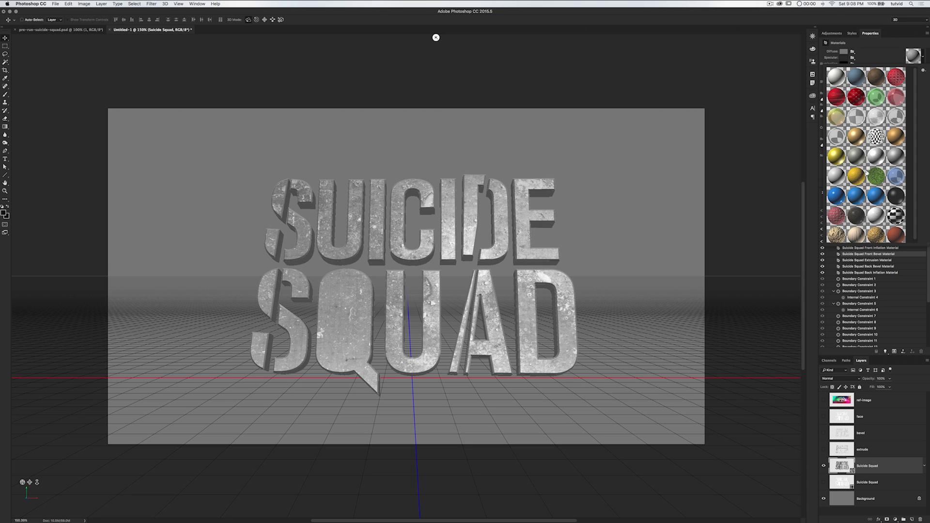
click(837, 78)
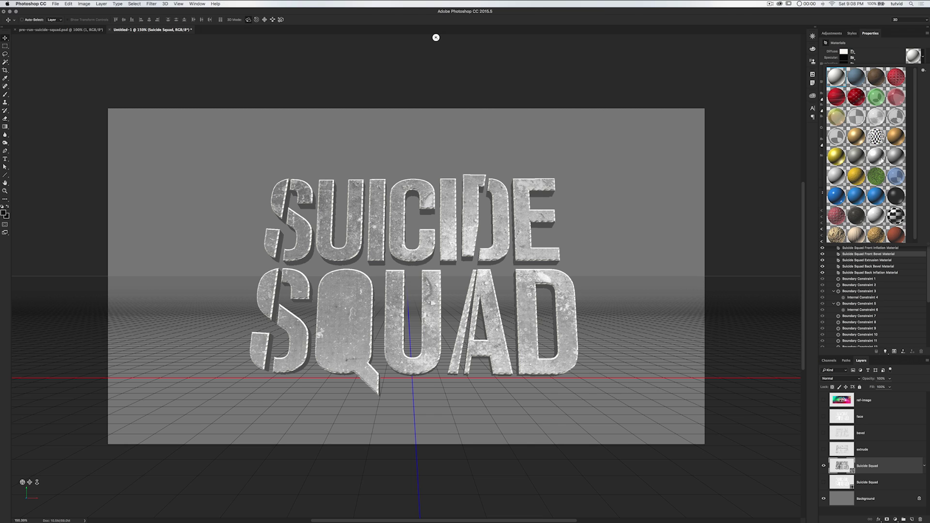
click(877, 161)
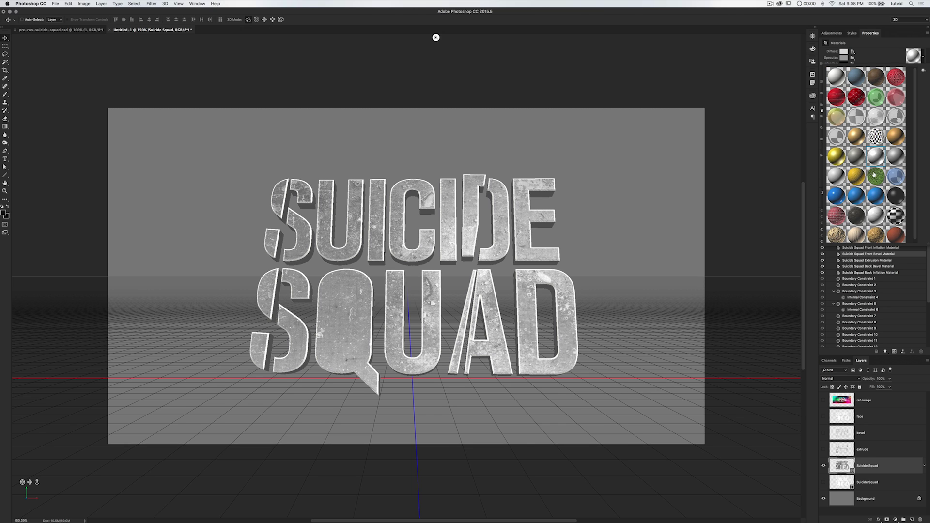
click(875, 56)
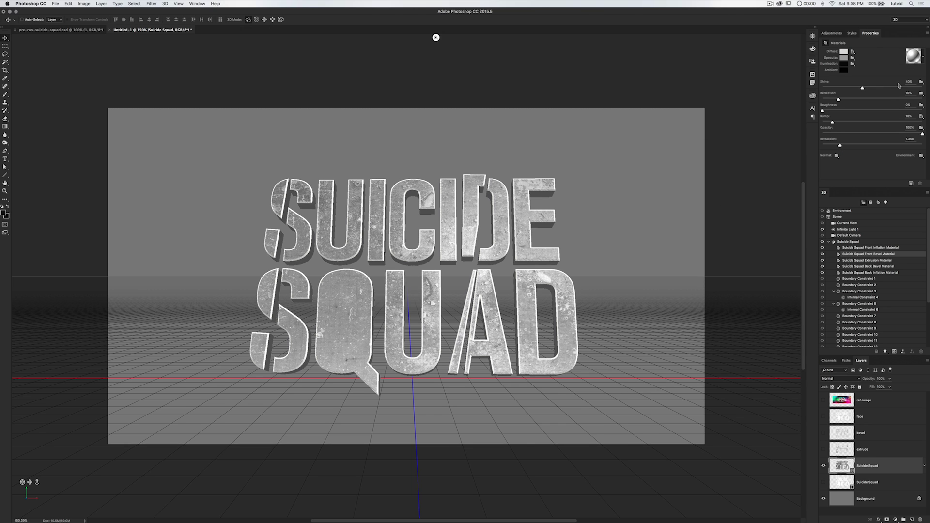
drag(839, 100, 883, 91)
drag(832, 123, 848, 145)
click(854, 242)
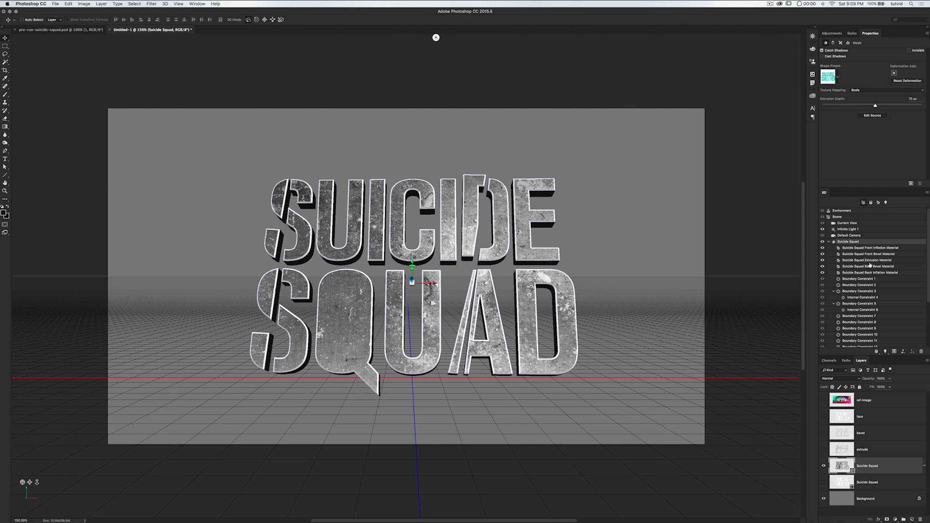
Apply the black-and-white patterned preset to the Suicide Squad Extrusion Material
click(871, 261)
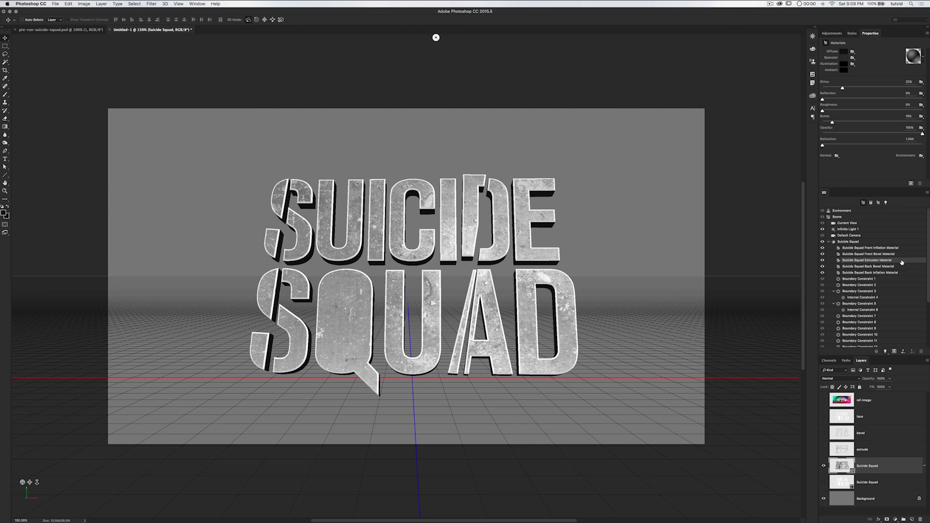
click(922, 58)
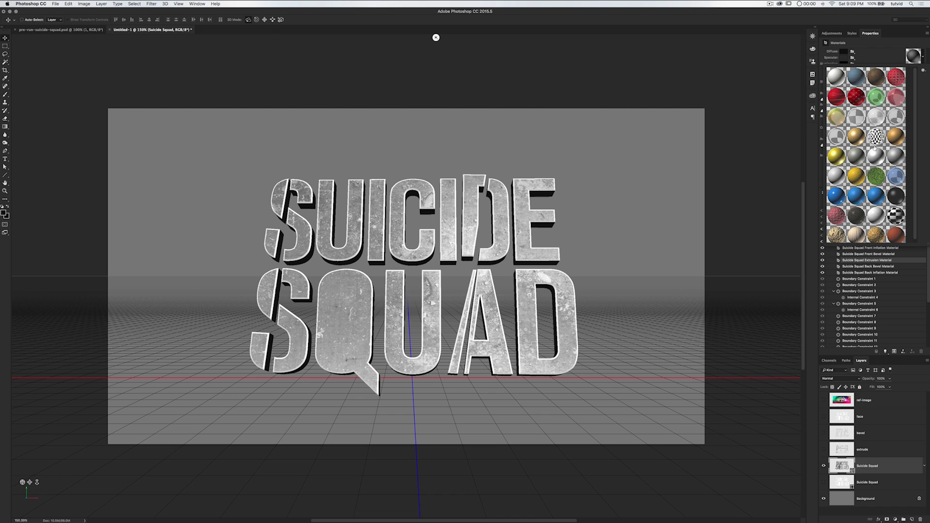
click(875, 137)
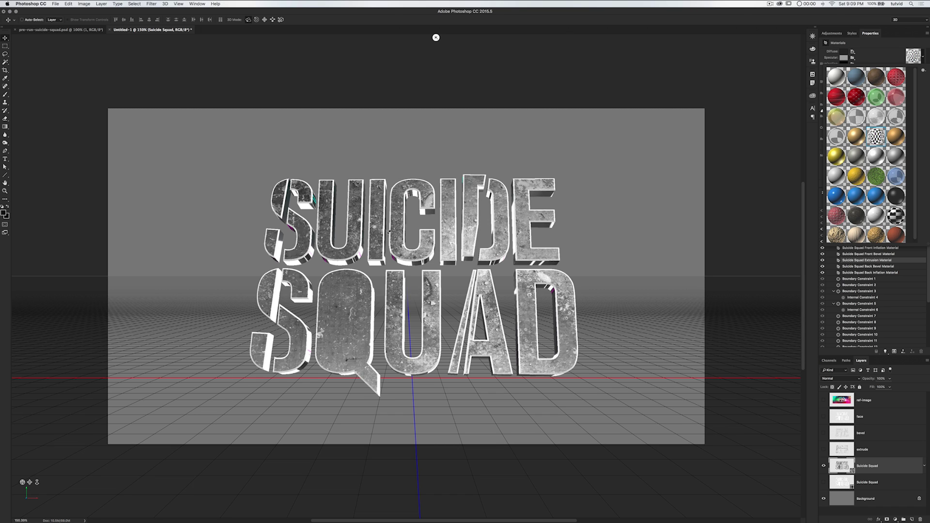
click(922, 57)
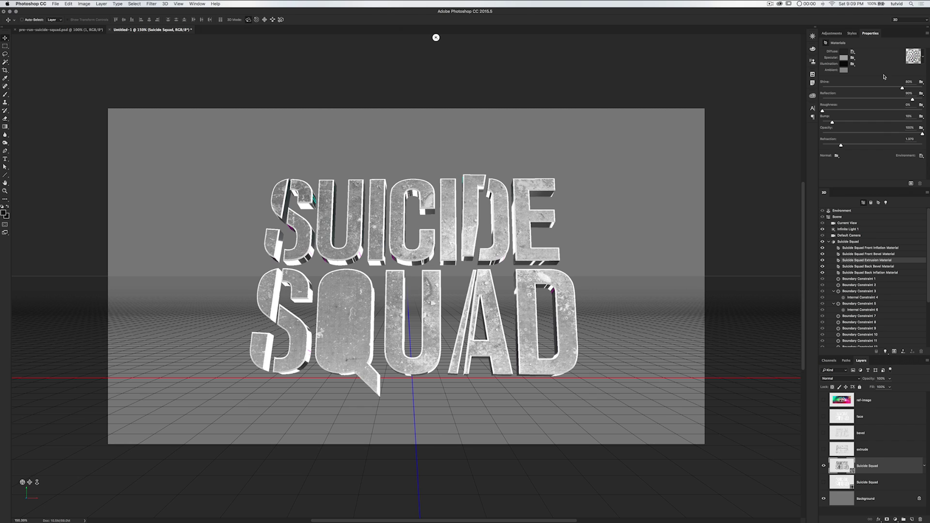
Set the extrusion material's shine to 100% and bump to 7%, lower its reflection and raise its roughness
drag(899, 101, 901, 126)
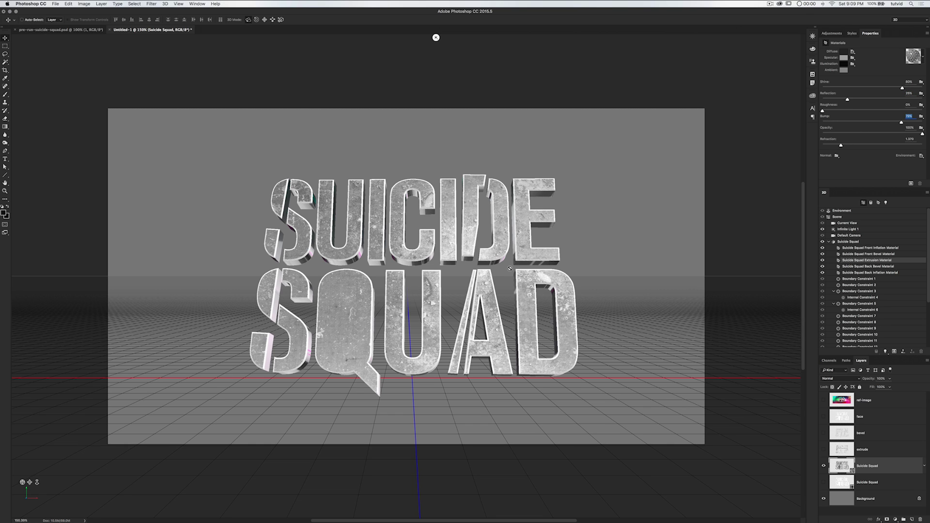
mouse_move(892, 125)
mouse_down()
mouse_move(817, 125)
mouse_move(835, 111)
mouse_move(868, 111)
mouse_move(888, 117)
mouse_move(803, 125)
mouse_move(925, 128)
mouse_move(894, 125)
mouse_move(915, 123)
mouse_up()
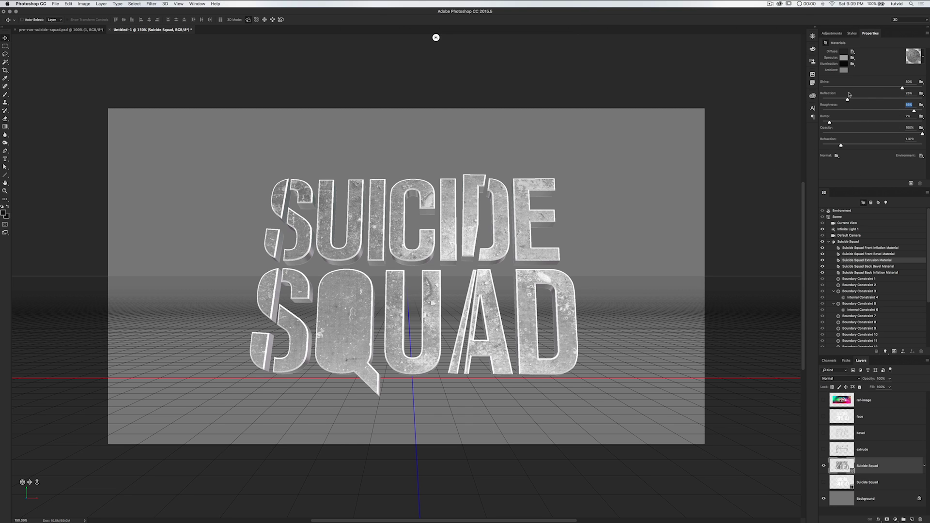
mouse_move(901, 89)
mouse_down()
mouse_move(839, 88)
mouse_move(926, 94)
mouse_up()
drag(914, 110, 910, 111)
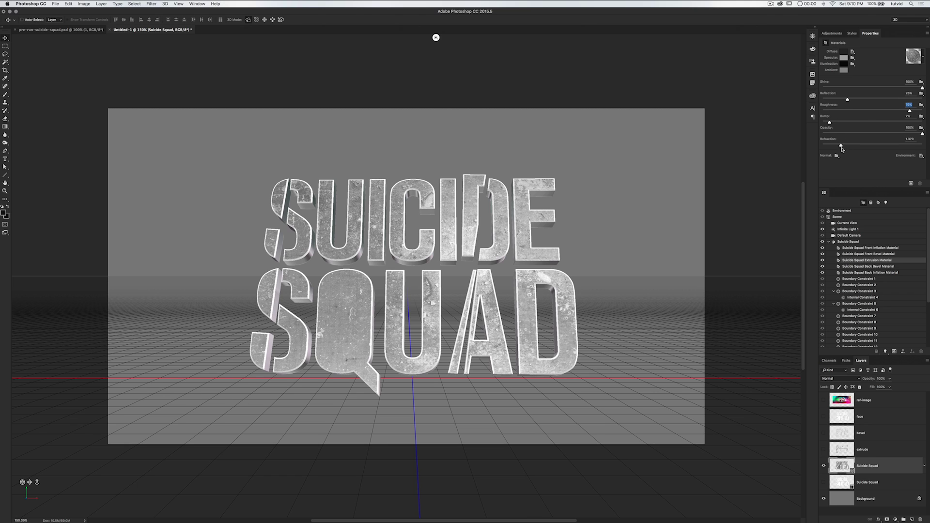
Set the extrusion material's specular color to light grey with RGB 217, 217, 217 and check the mesh
click(844, 58)
drag(525, 225, 518, 220)
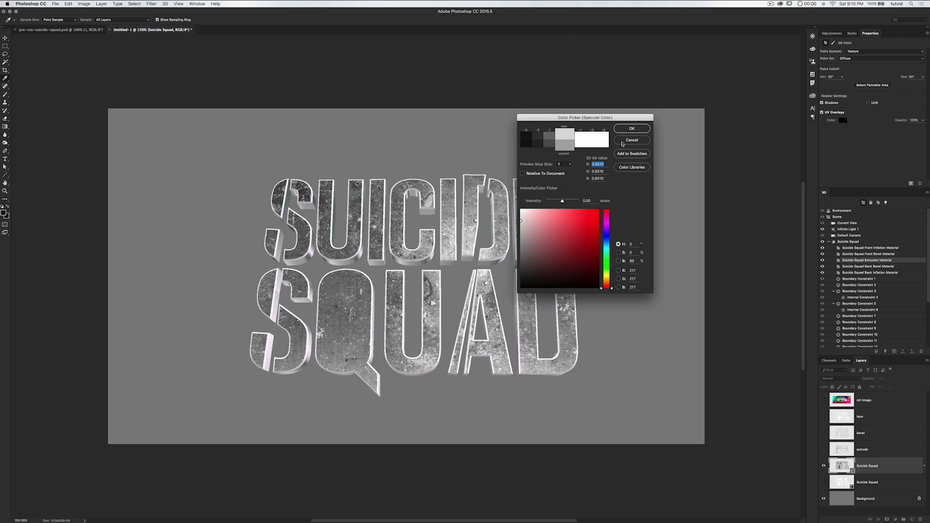
click(639, 128)
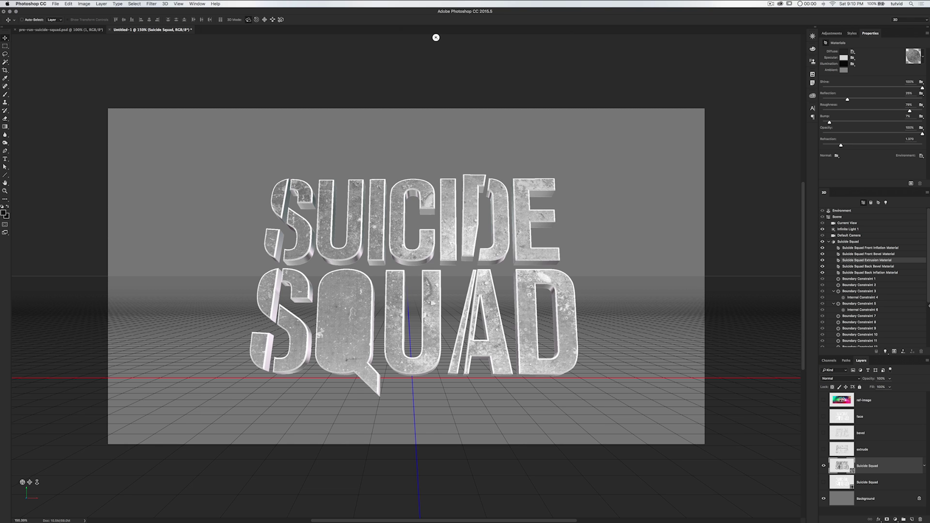
click(845, 243)
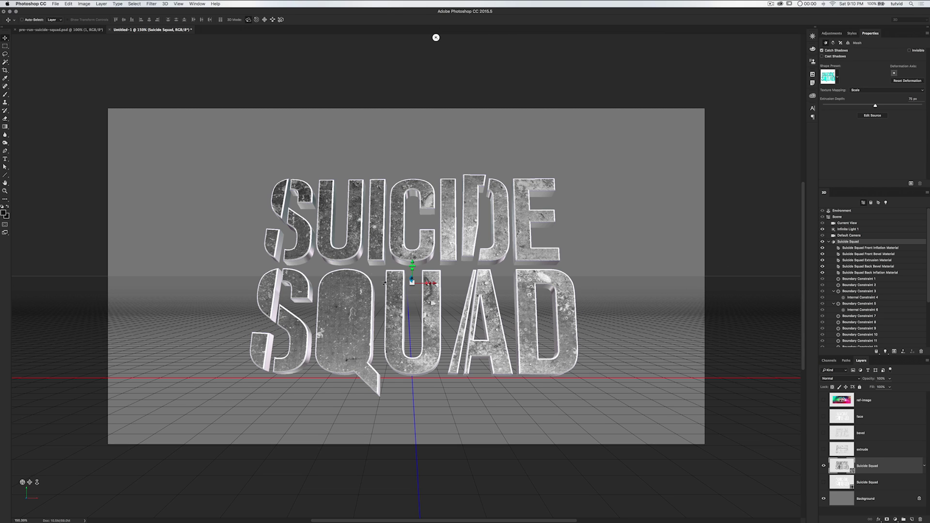
click(886, 262)
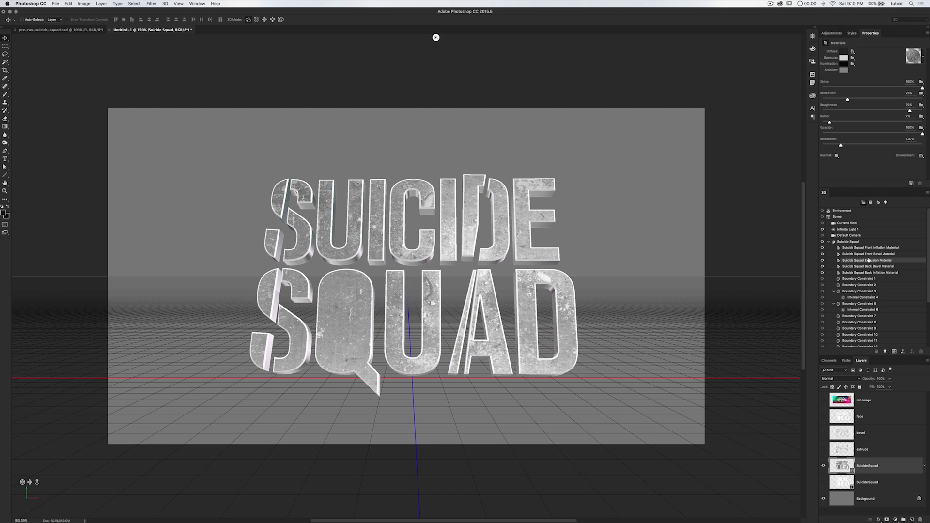
Darken the extrusion material's diffuse color to an intensity of -2.00 stops and set its reflection to 0%
click(843, 51)
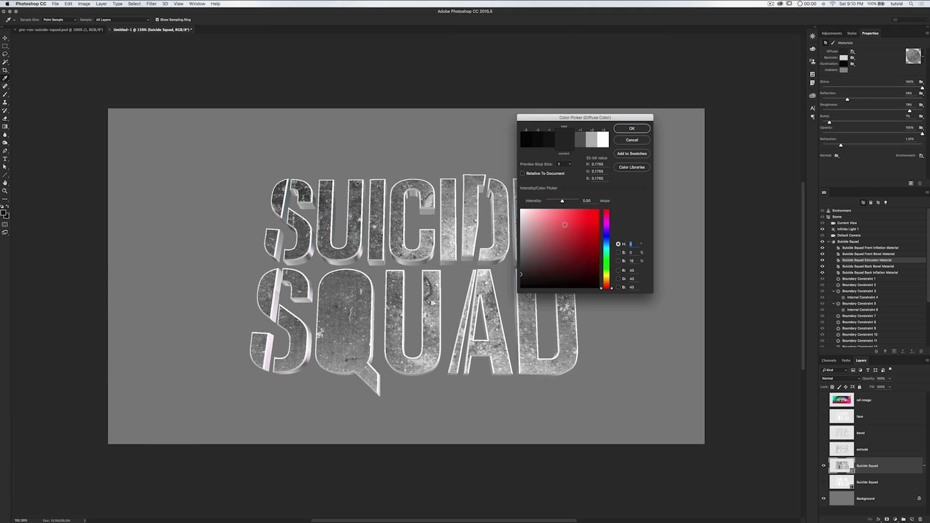
click(548, 136)
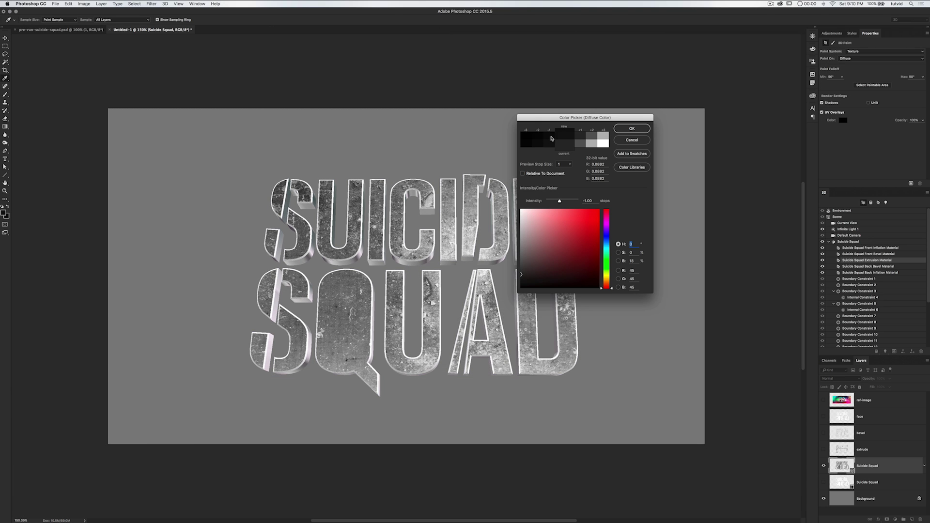
click(551, 137)
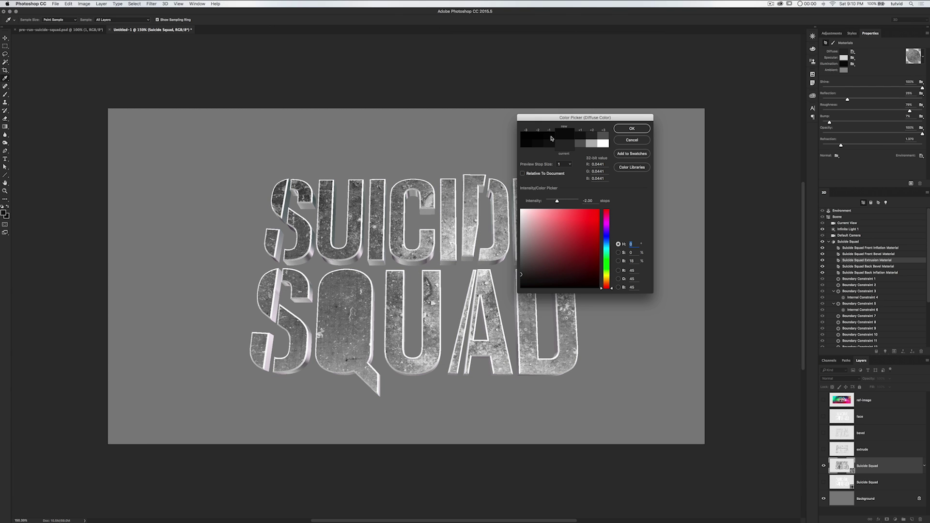
click(632, 129)
drag(847, 99, 822, 99)
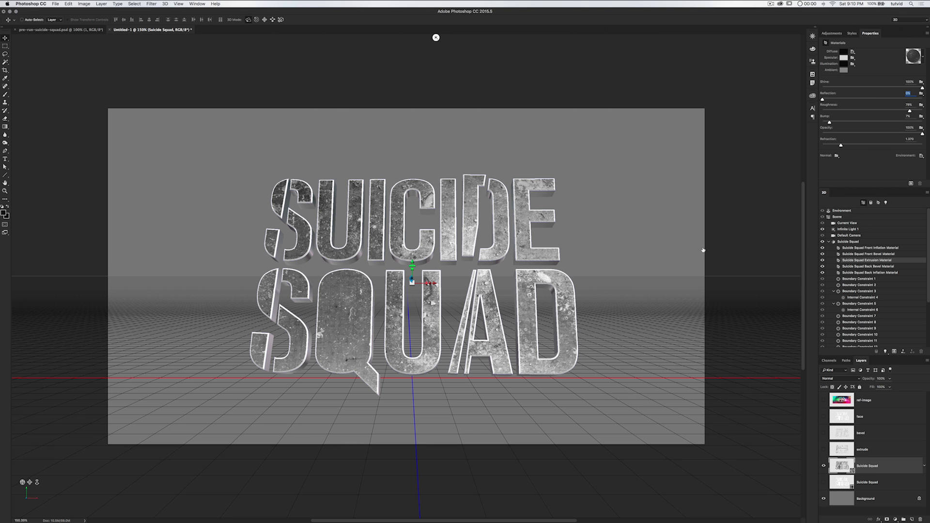
click(482, 232)
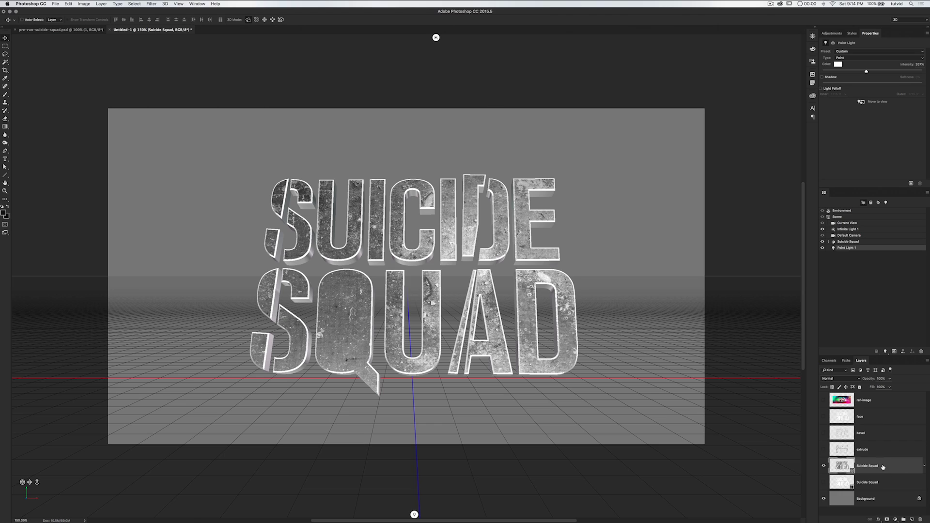
Render the 3D Suicide Squad layer and clear the selection around the lettering
right_click(883, 466)
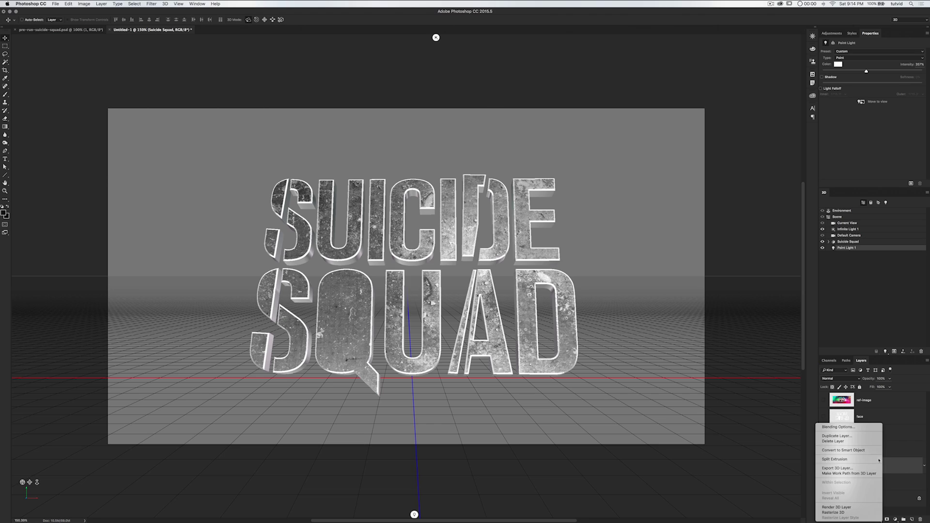
click(839, 508)
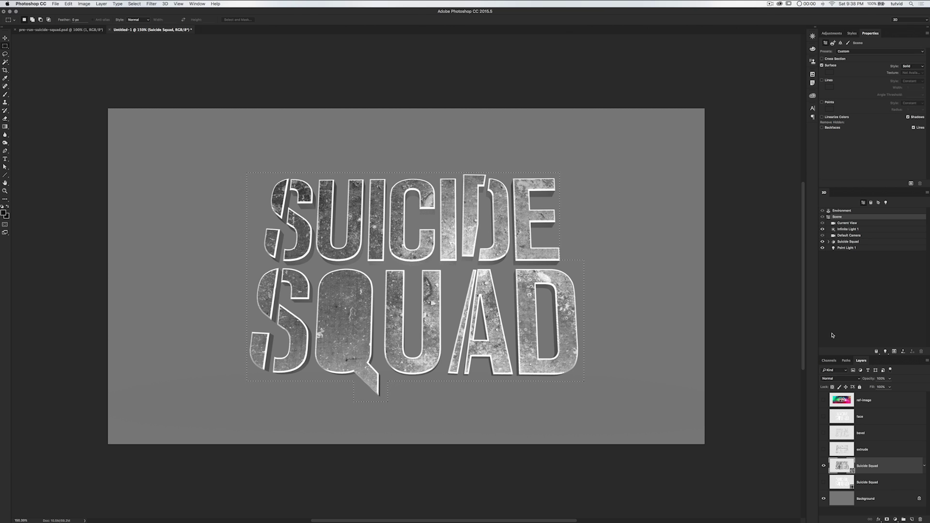
key(super+d)
Switch to the Essentials workspace and collapse the color swatches to make room for the layers
click(904, 20)
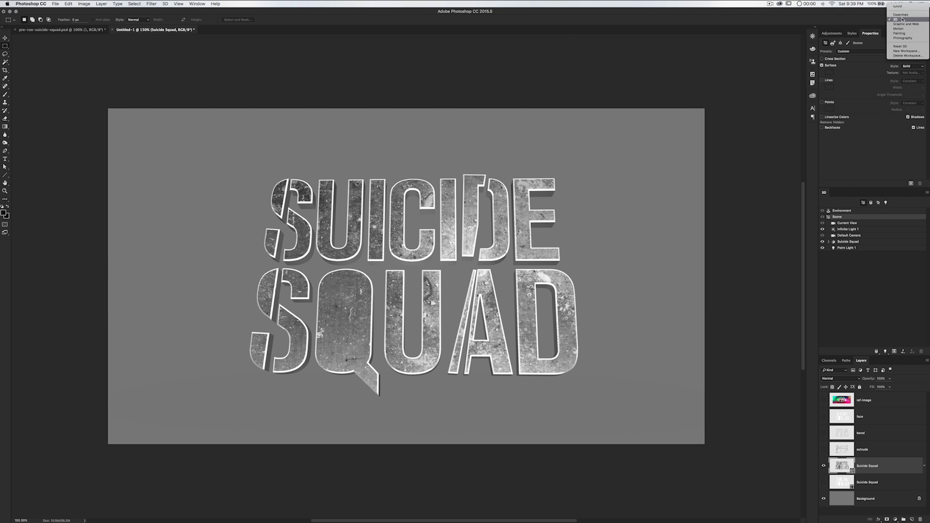
click(902, 16)
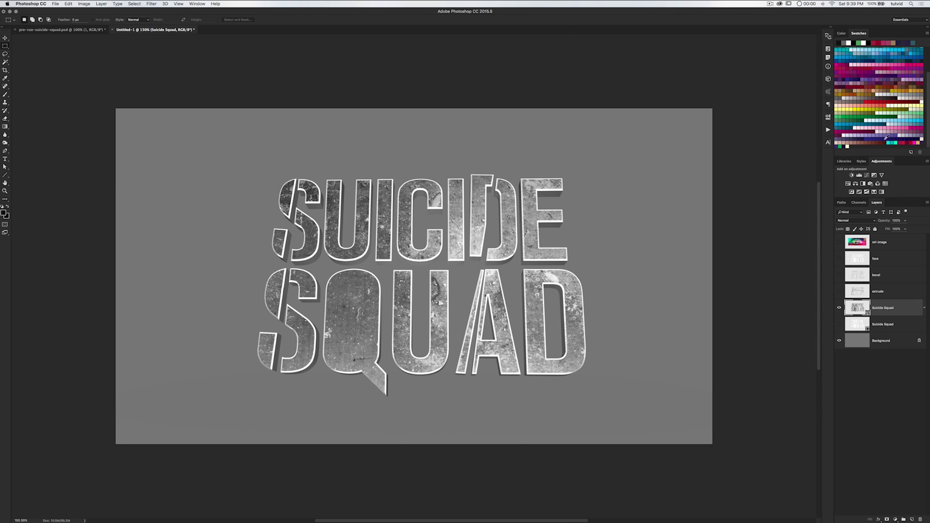
double_click(861, 34)
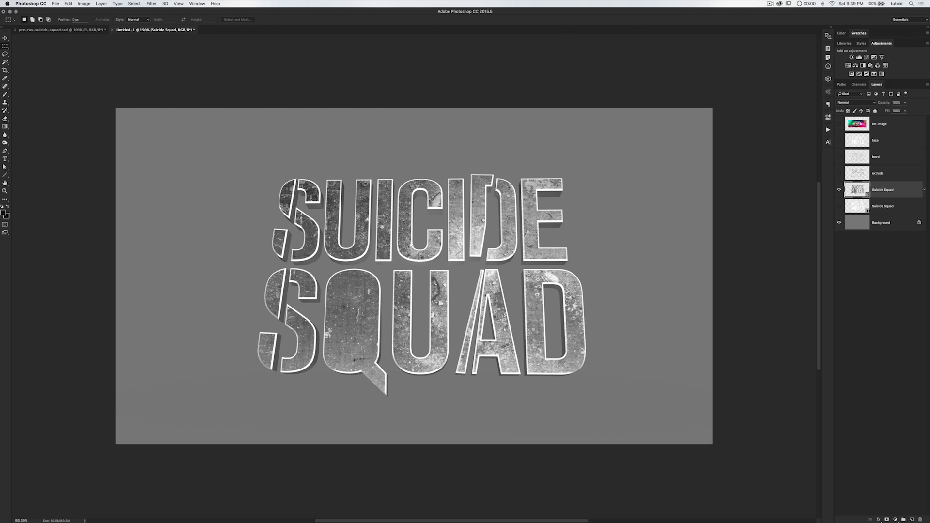
Delete the hidden Suicide Squad layer above the Background and convert the rendered Suicide Squad layer to a smart object
click(901, 209)
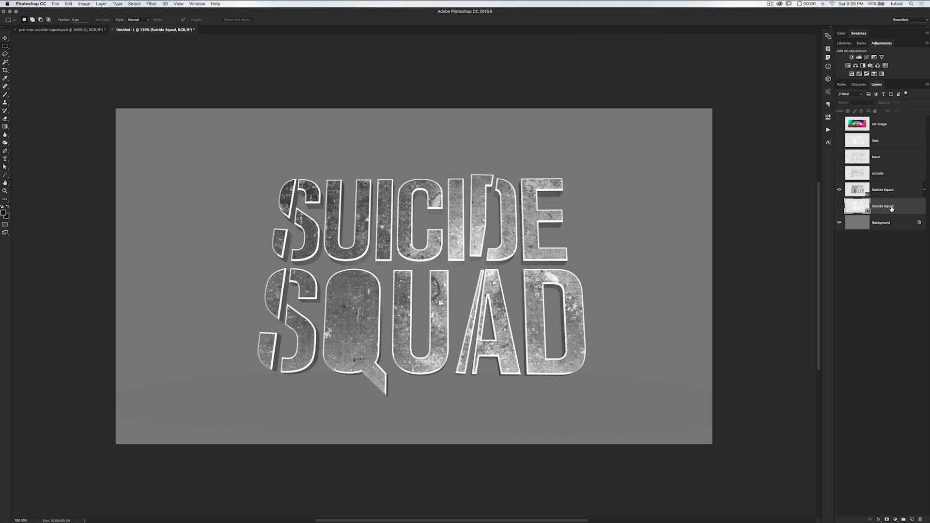
key(Delete)
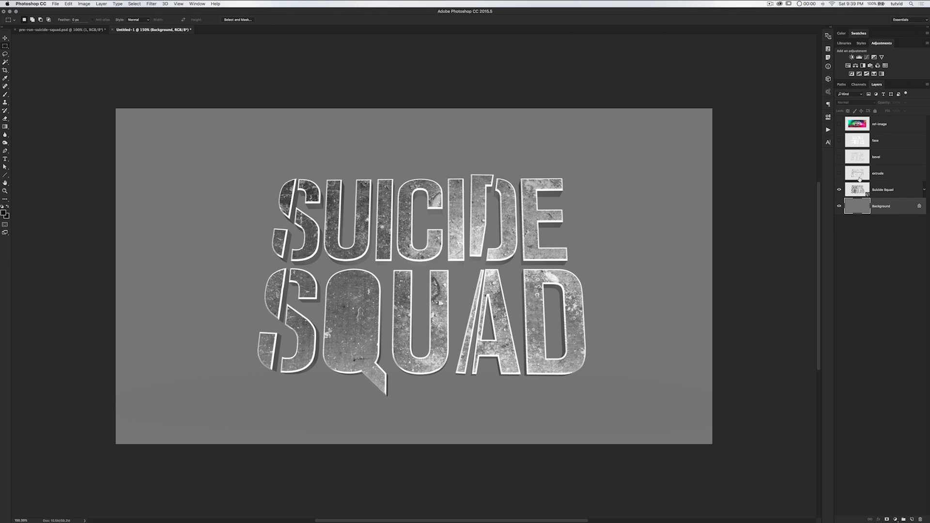
click(862, 190)
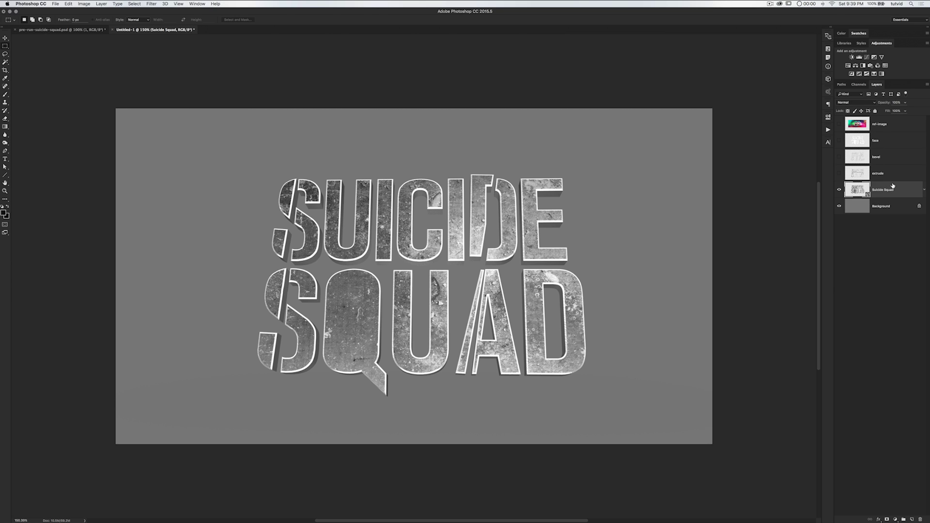
right_click(892, 184)
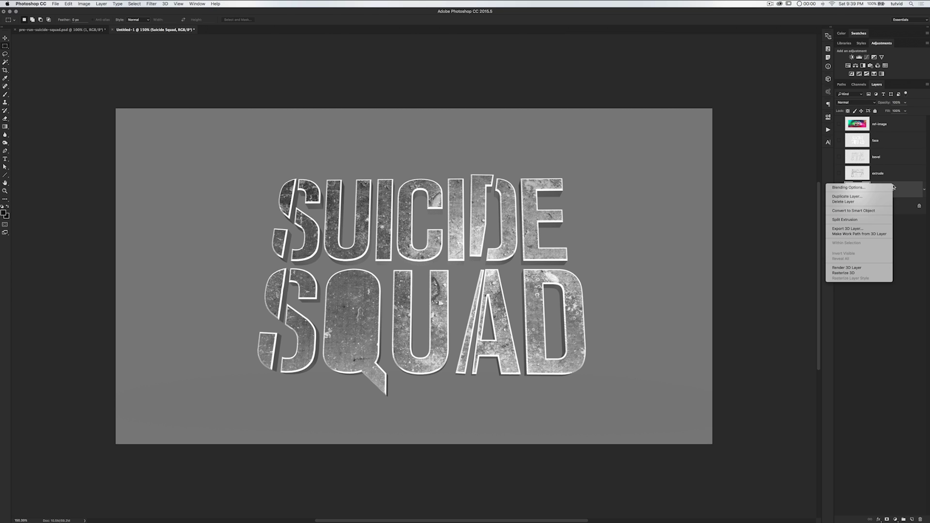
click(855, 212)
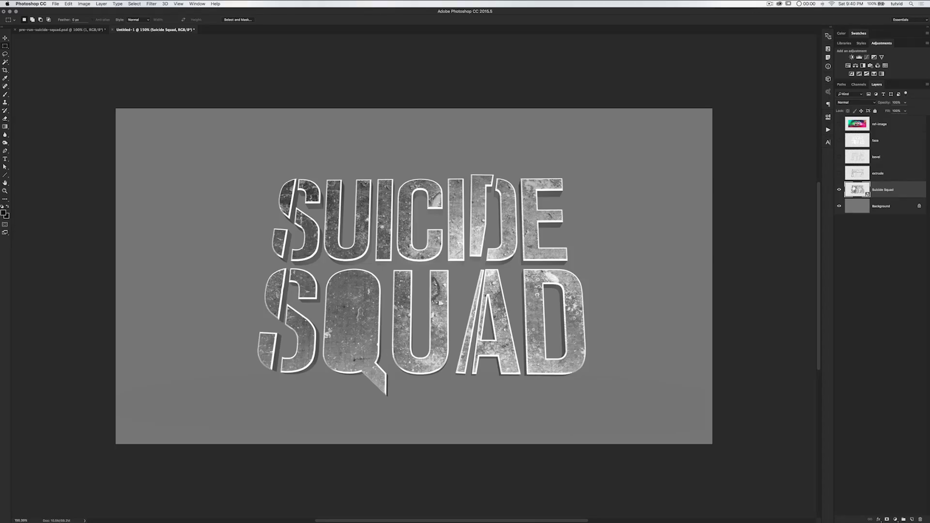
Scale the Suicide Squad smart object about its center to roughly three quarters of its size and show the ref-image layer
key(super+t)
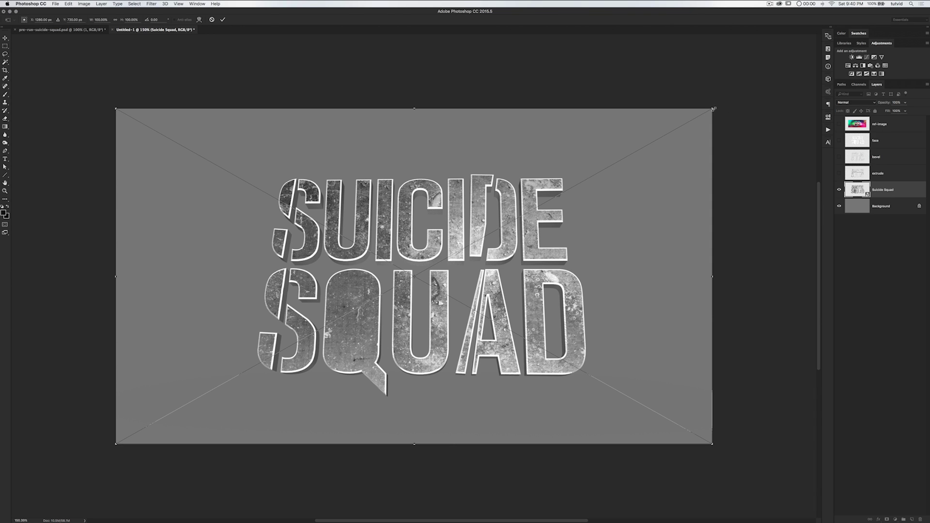
drag(712, 108, 632, 151)
key(Return)
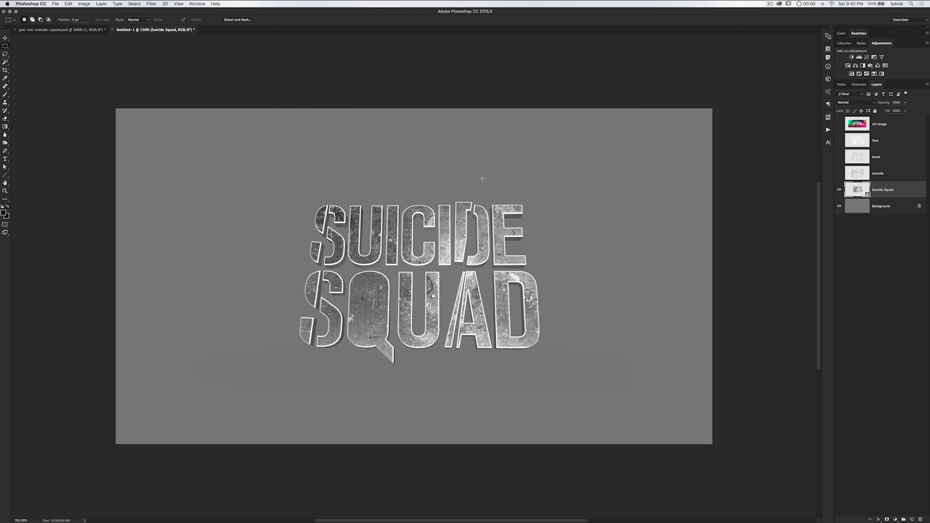
click(838, 125)
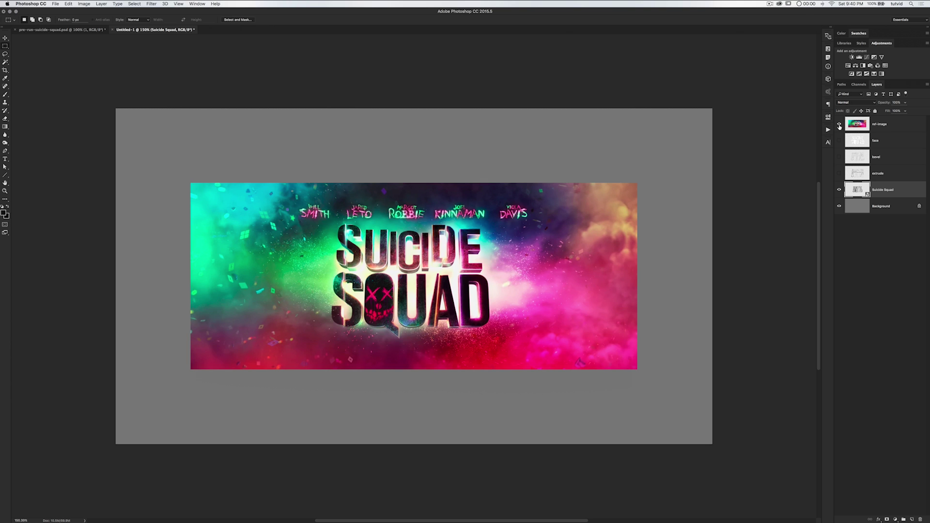
Toggle the ref-image layer's visibility to compare the lettering with the reference logo
click(838, 125)
click(839, 124)
click(838, 124)
click(839, 125)
click(839, 124)
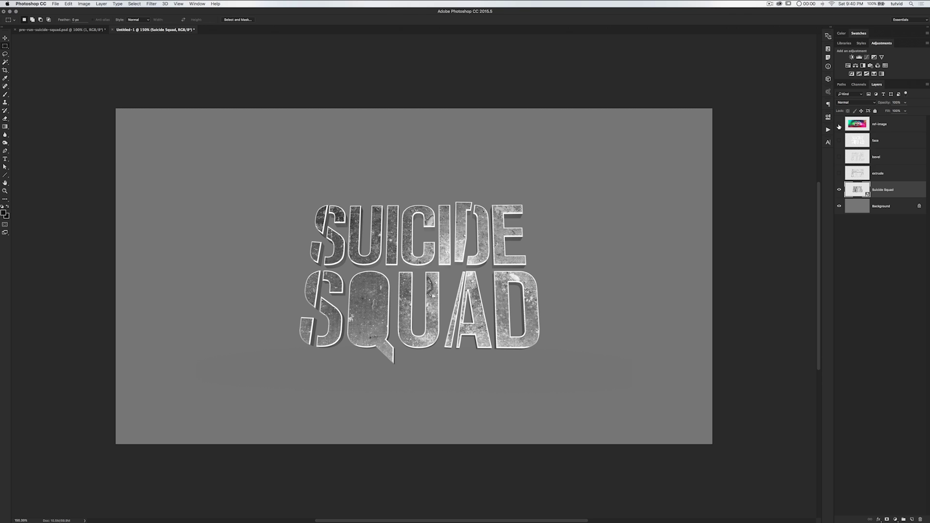
click(840, 125)
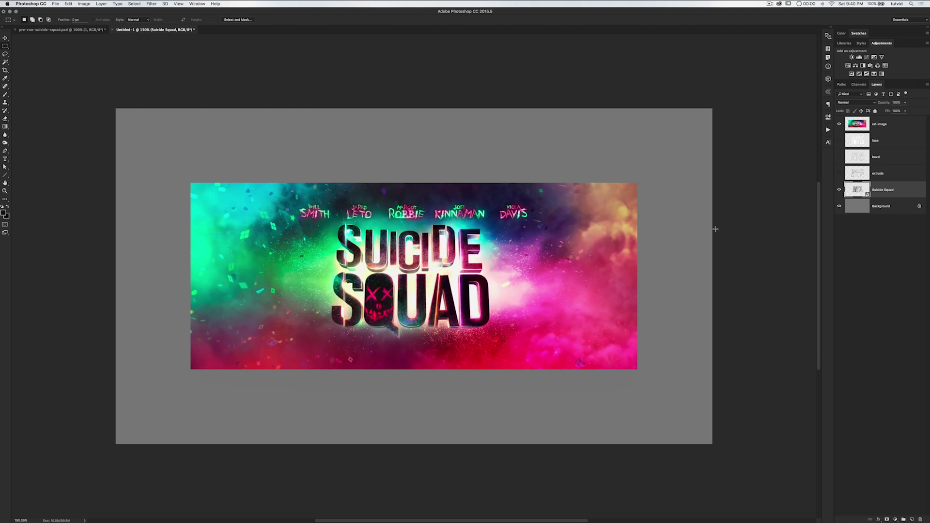
Convert the ref-image layer to a smart object and scale it down to just over half its size near the canvas center
click(865, 129)
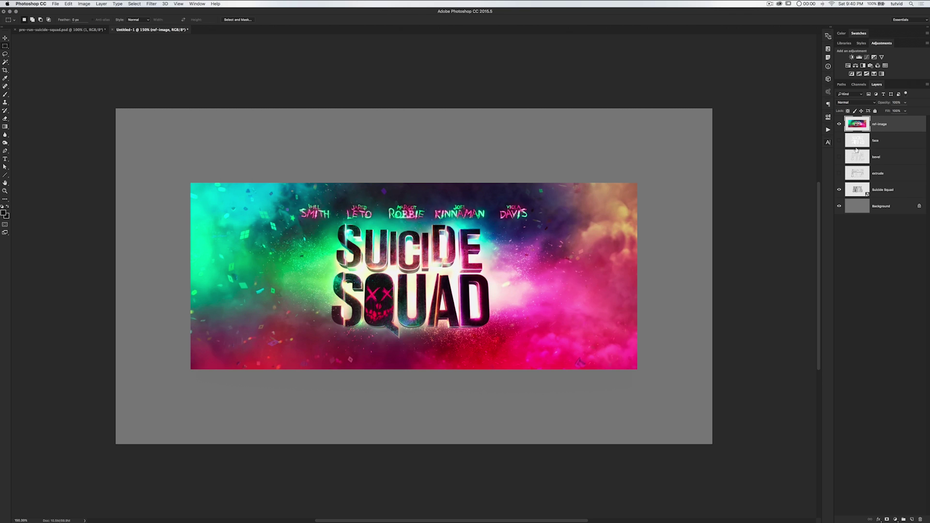
right_click(887, 129)
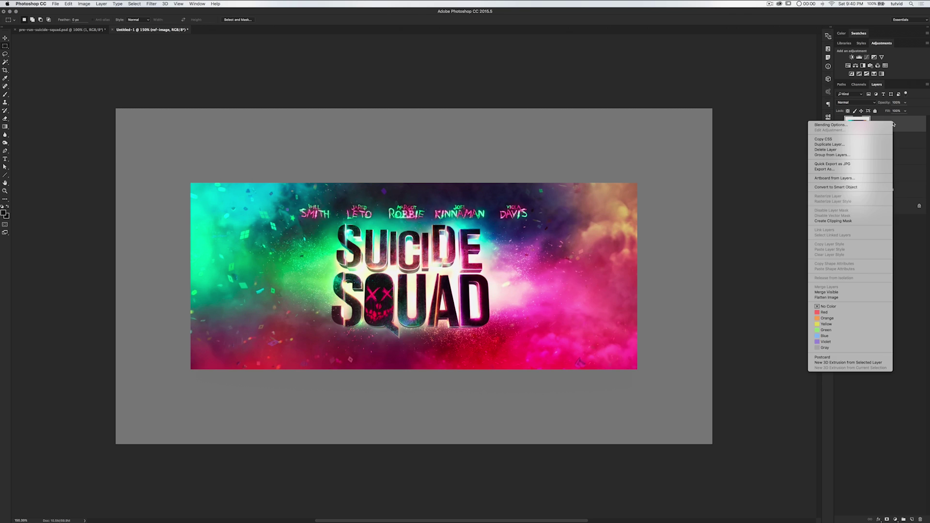
click(849, 189)
key(super+t)
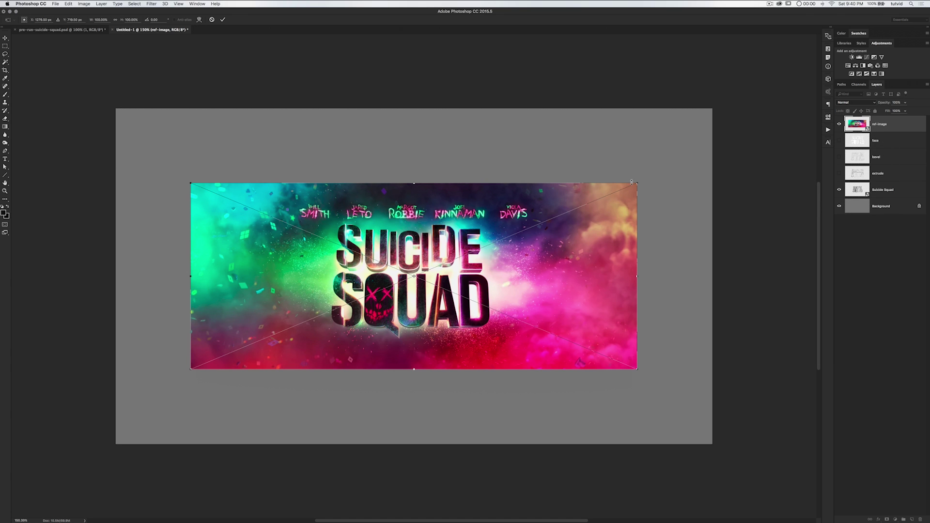
drag(638, 182, 538, 225)
drag(500, 255, 508, 250)
key(Return)
key(m)
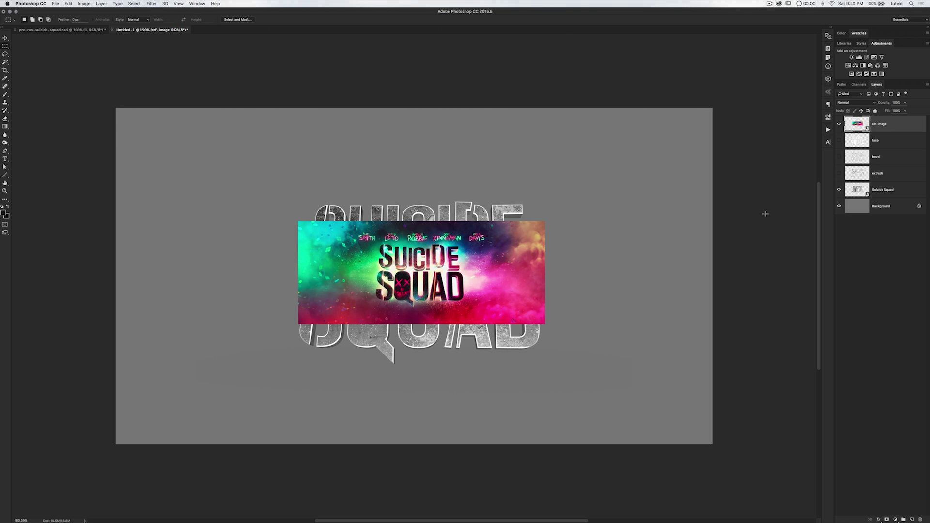
Hide the Suicide Squad layer and add a new layer named Colors directly above the Background
click(840, 190)
click(877, 205)
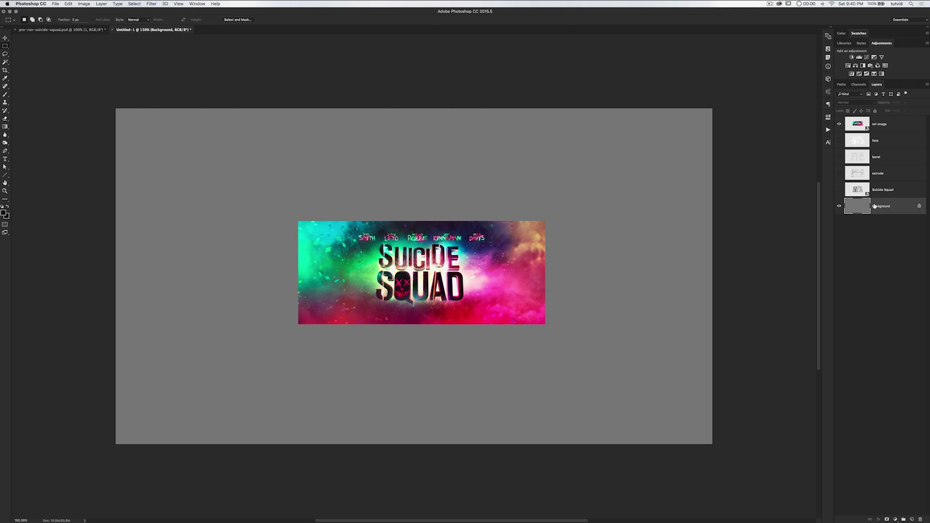
click(911, 520)
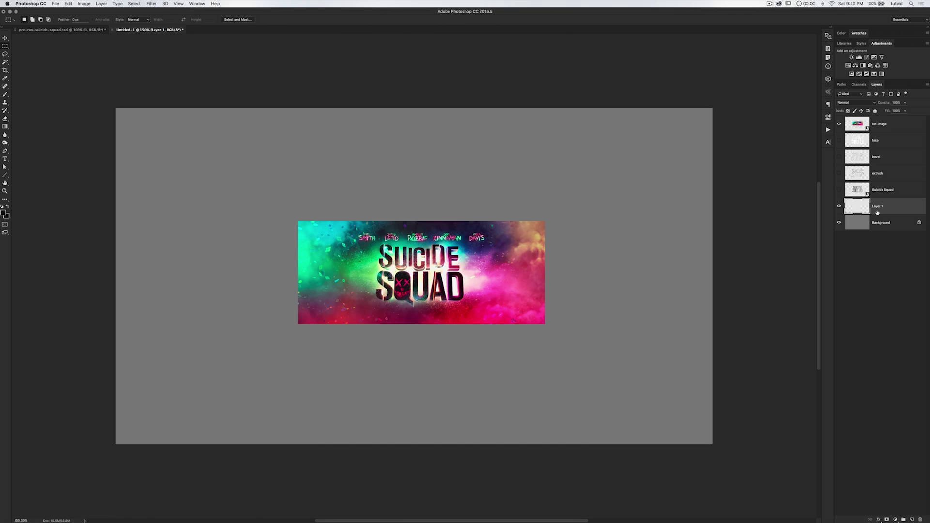
double_click(877, 206)
text(Clors)
key(Return)
double_click(873, 208)
text(Colors)
key(Return)
Set up a soft round 750 px brush and undo a test dab made at the canvas's right edge
key(b)
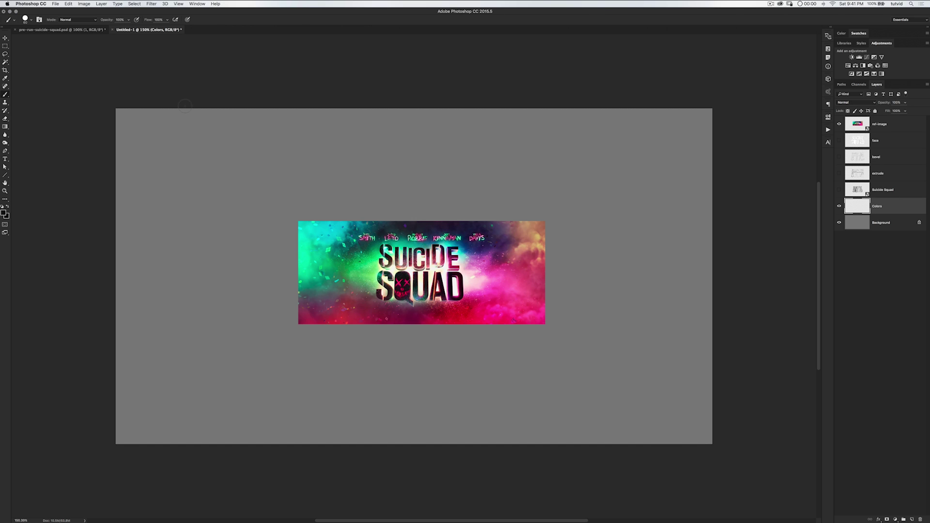
right_click(345, 163)
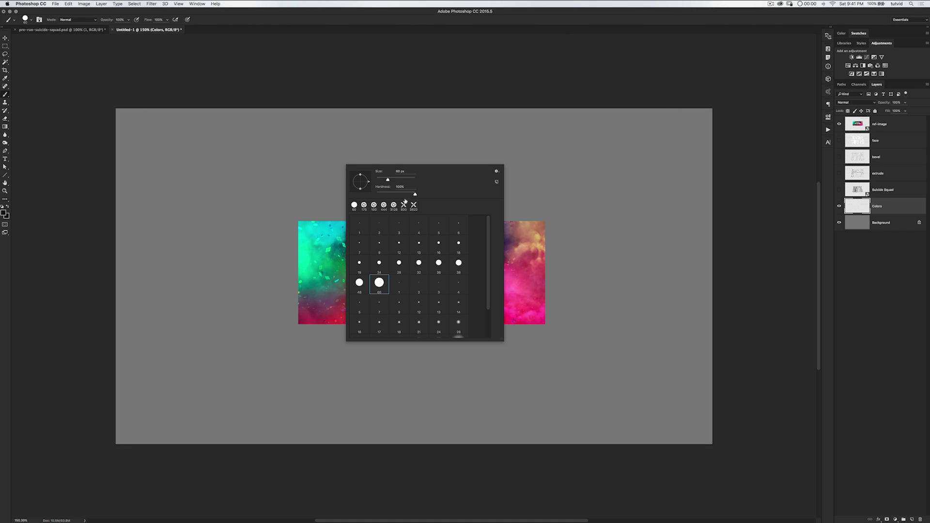
mouse_move(390, 194)
mouse_down()
mouse_move(374, 194)
mouse_move(412, 181)
mouse_up()
text(750)
key(Tab)
click(782, 174)
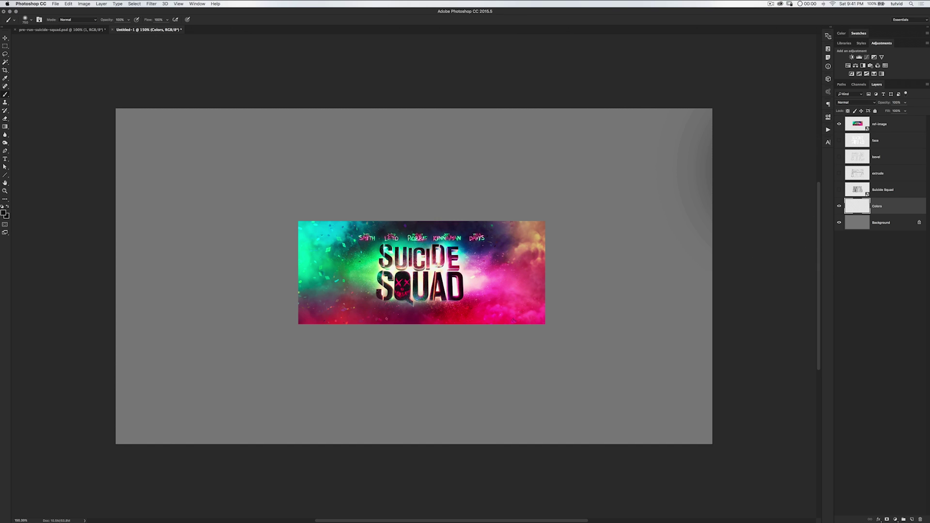
key(super+z)
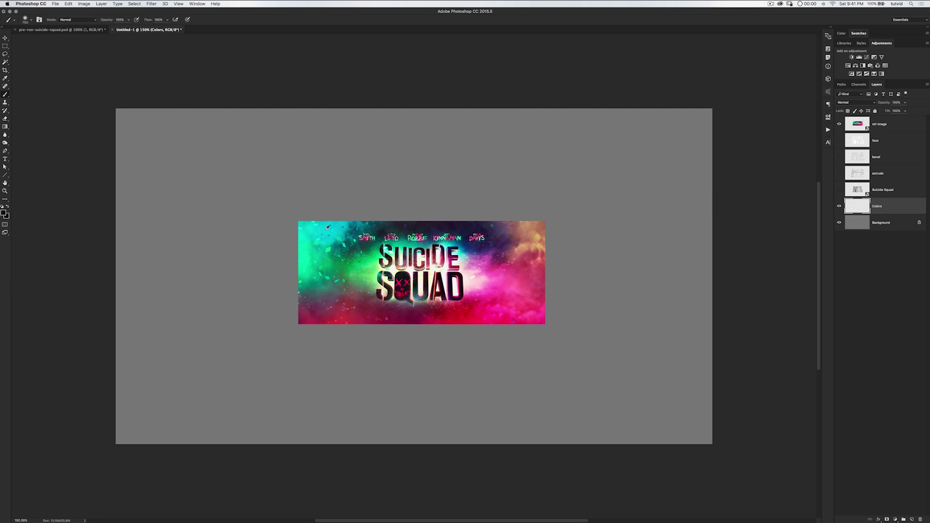
Paint cyan, bright green, muted teal and crimson areas down the canvas's left side with colors sampled from the reference image
alt+click(327, 227)
mouse_move(176, 132)
mouse_down()
mouse_move(227, 140)
mouse_move(193, 120)
mouse_move(251, 138)
mouse_up()
alt+click(306, 250)
mouse_move(167, 259)
mouse_down()
mouse_move(138, 266)
mouse_move(215, 280)
mouse_up()
alt+click(313, 292)
mouse_move(233, 342)
mouse_down()
mouse_move(244, 364)
mouse_move(275, 354)
mouse_up()
alt+click(304, 317)
mouse_move(170, 427)
mouse_down()
mouse_move(121, 422)
mouse_move(138, 409)
mouse_up()
Paint red, dark purple and pink areas along the bottom and lower right with colors sampled from the reference image
alt+click(343, 316)
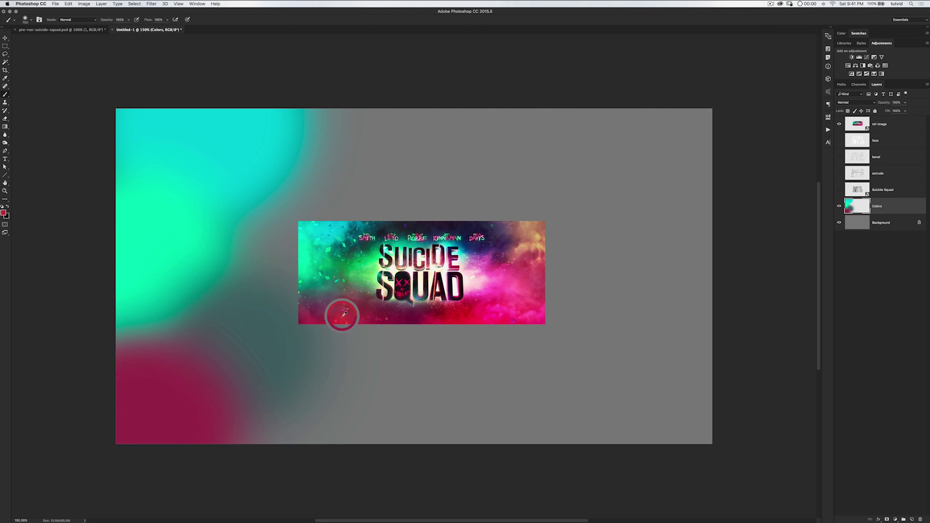
drag(271, 416, 296, 400)
alt+click(408, 316)
drag(406, 421, 419, 412)
drag(506, 416, 537, 409)
alt+click(408, 315)
drag(385, 416, 397, 404)
drag(676, 402, 678, 387)
drag(557, 334, 564, 324)
Fill the right edge, top and upper middle with sampled coral, tan, dark violet, teal and green tones
alt+click(529, 272)
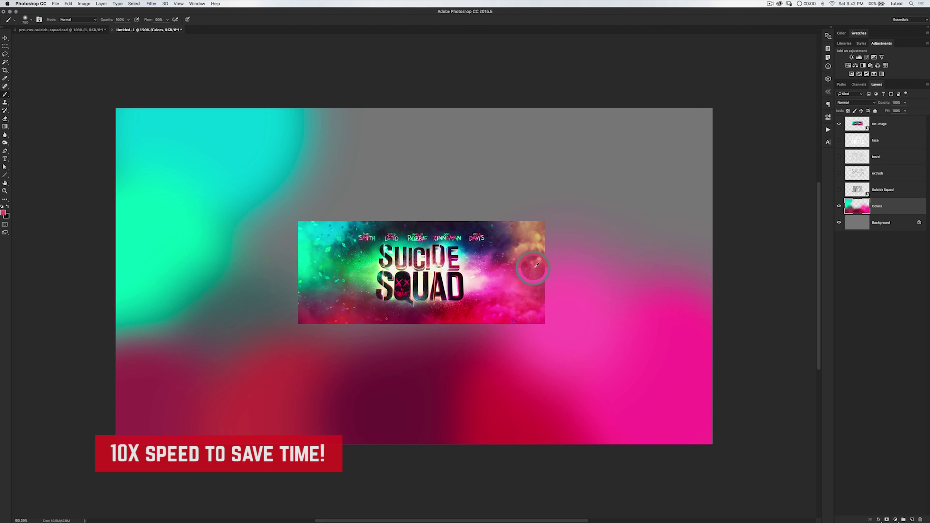
drag(664, 271, 670, 257)
drag(671, 136, 657, 121)
alt+click(502, 232)
drag(533, 189, 412, 119)
alt+click(349, 252)
drag(412, 206, 426, 186)
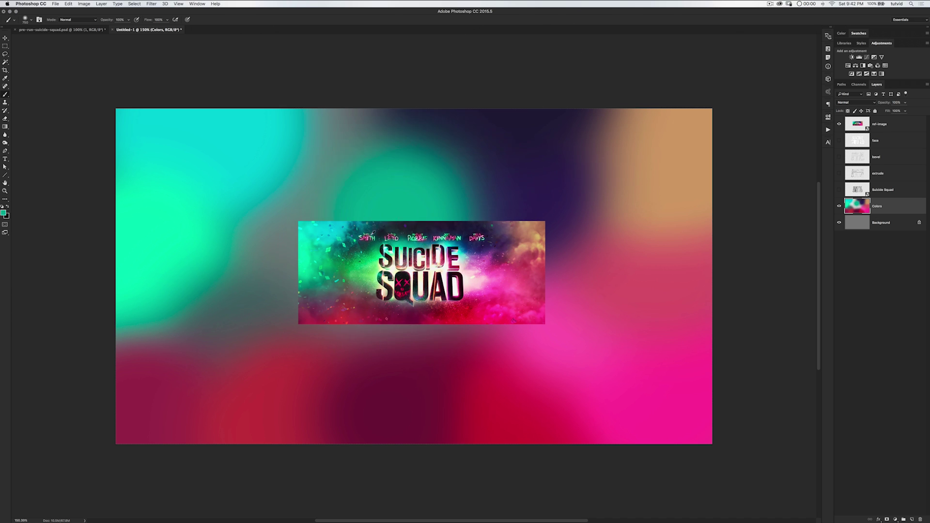
alt+click(368, 230)
drag(345, 113, 325, 97)
alt+click(351, 237)
drag(288, 213, 310, 205)
Move the reference image into the canvas's lower-left corner to uncover the center
click(879, 124)
key(v)
drag(422, 273, 243, 392)
Paint the center of the Colors layer from green through white and pale pink to magenta, sampling the reference image
click(877, 207)
key(b)
alt+click(182, 393)
drag(286, 242, 296, 272)
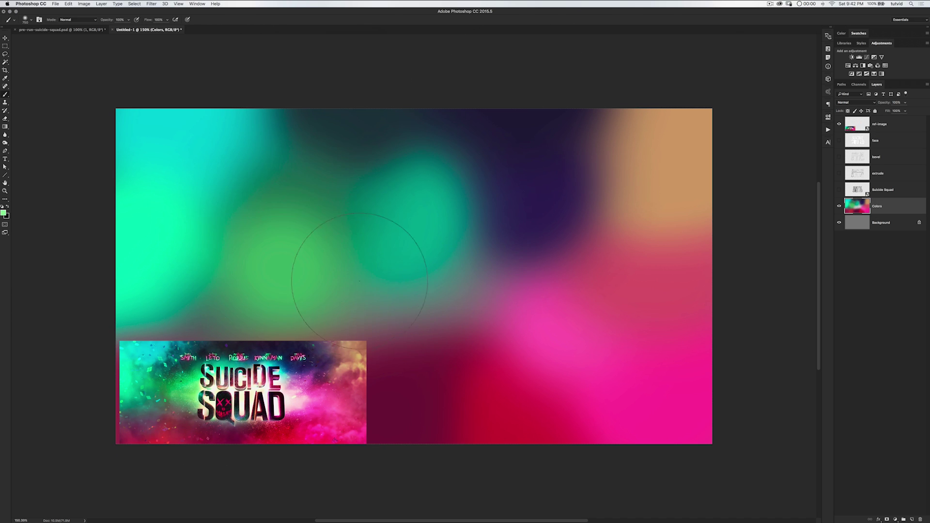
alt+click(294, 398)
drag(513, 271, 528, 285)
alt+click(312, 398)
click(611, 269)
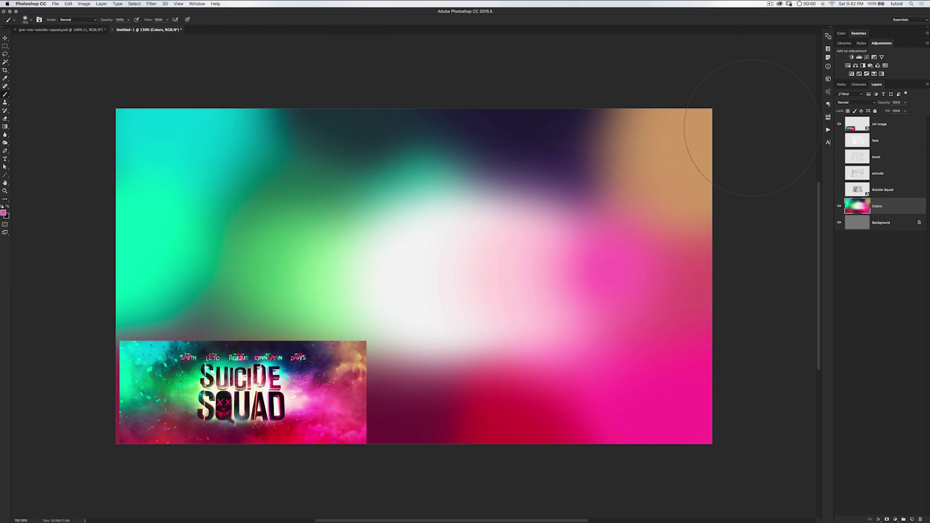
Scale the reference image up to roughly one and two thirds its size, move it to the canvas center and hide its layer
click(862, 122)
key(super+t)
drag(365, 345, 474, 271)
drag(385, 400, 516, 271)
drag(605, 166, 634, 154)
key(Return)
key(b)
key(v)
drag(521, 221, 522, 244)
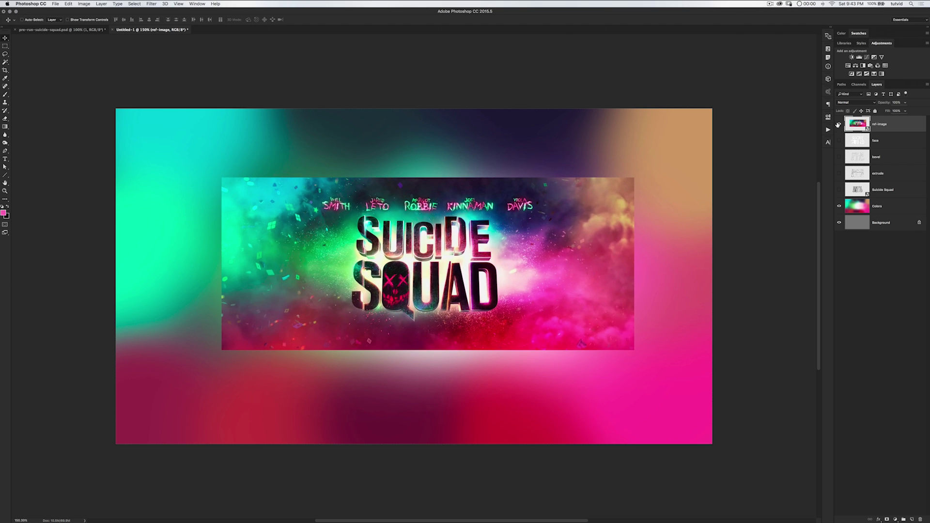
click(839, 125)
Duplicate the Colors layer twice and merge the copies down into a single Colors layer
click(863, 207)
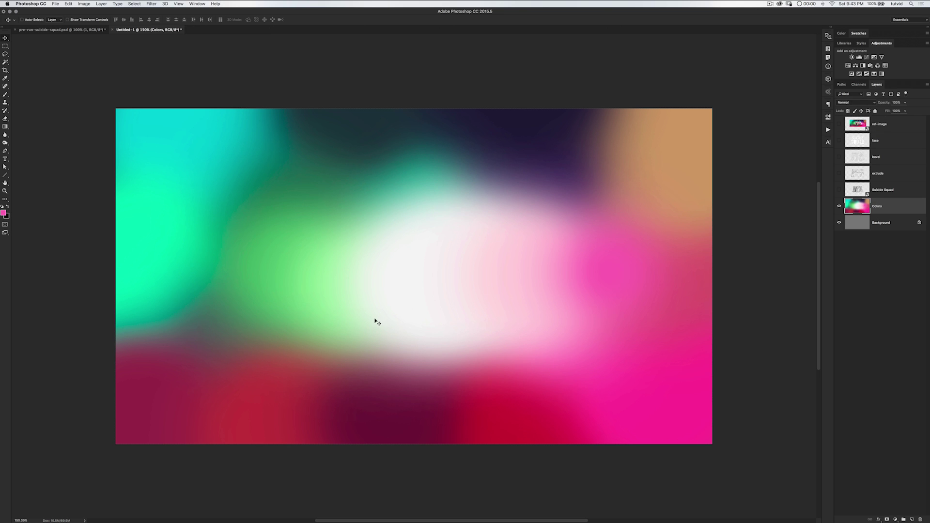
click(178, 3)
click(226, 2)
key(super+j)
key(super+j)
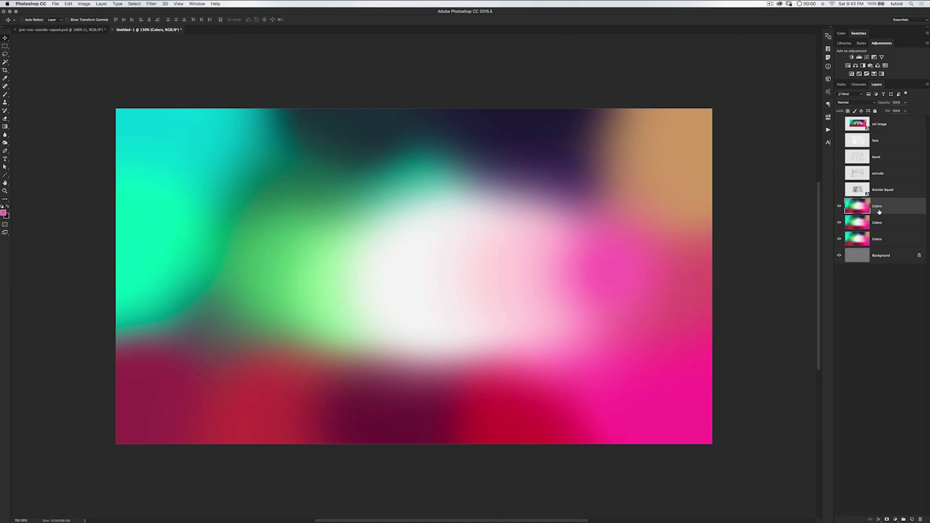
key(super+e)
key(super+e)
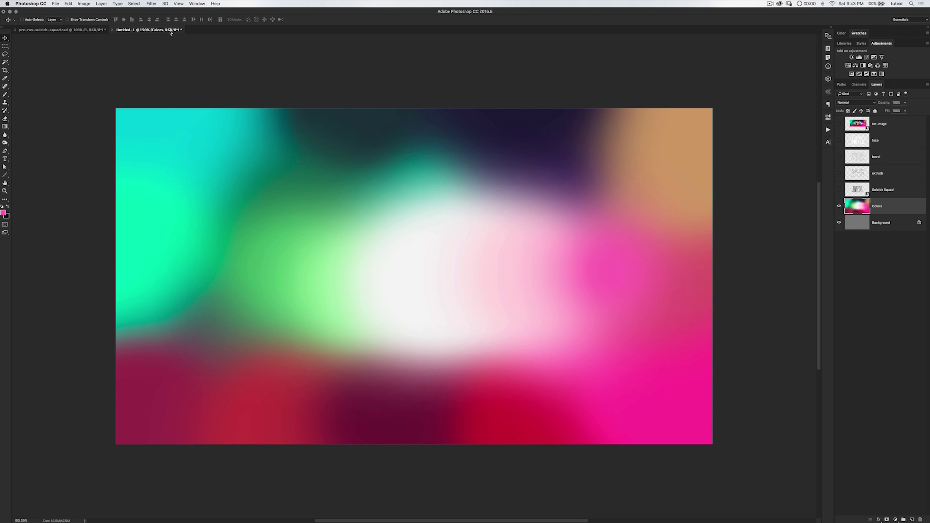
Apply a Gaussian Blur with a radius of 125 pixels to the Colors layer
click(151, 3)
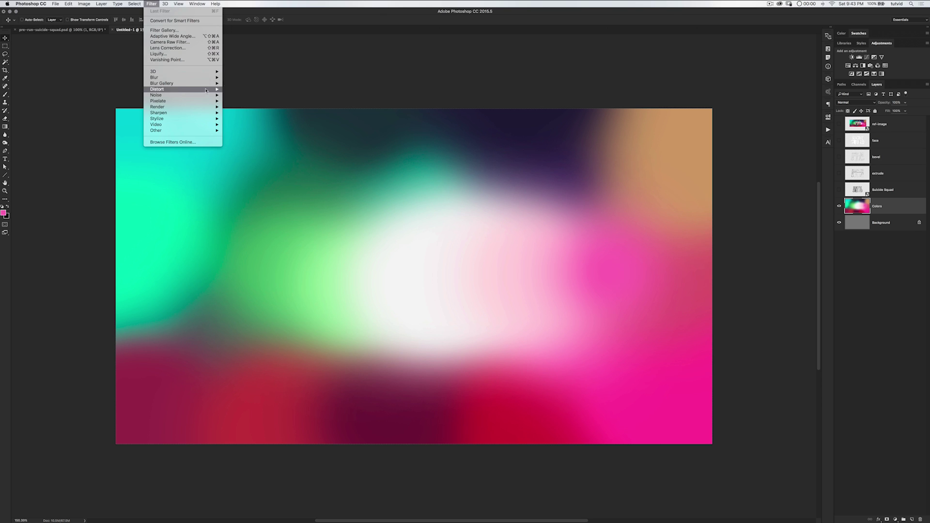
mouse_move(189, 78)
click(249, 101)
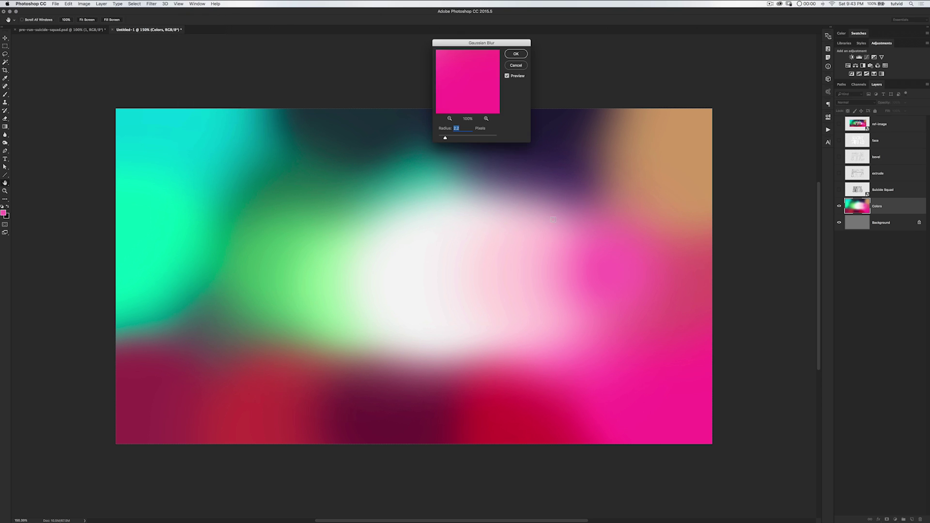
text(150)
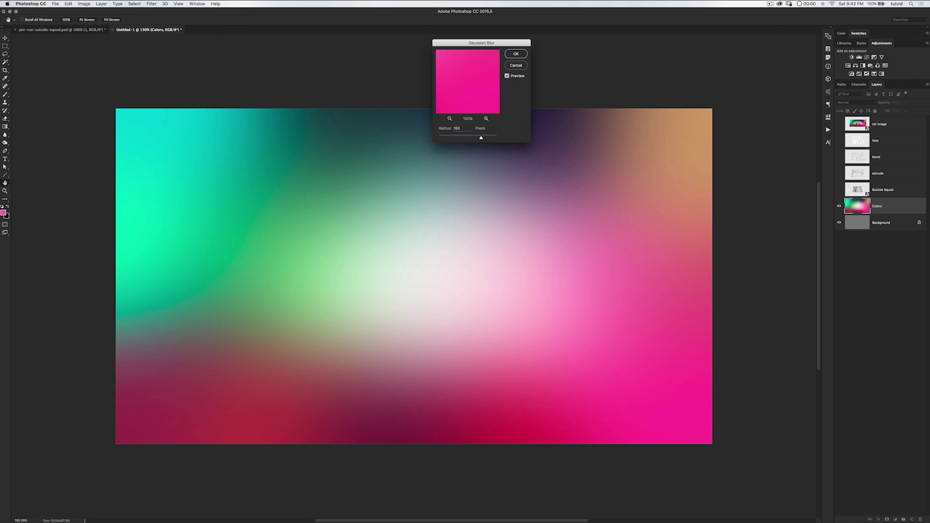
key(Down)
text(100)
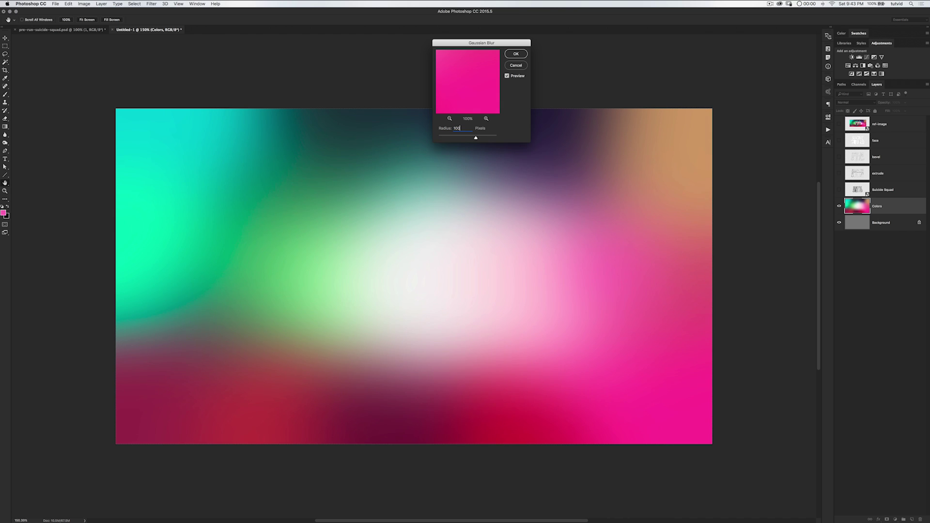
key(BackSpace)
key(BackSpace)
text(25)
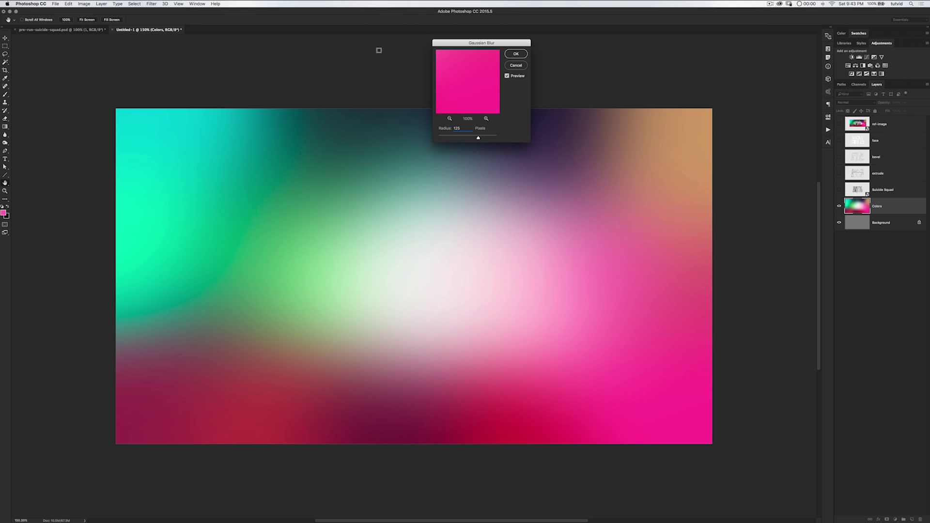
click(516, 54)
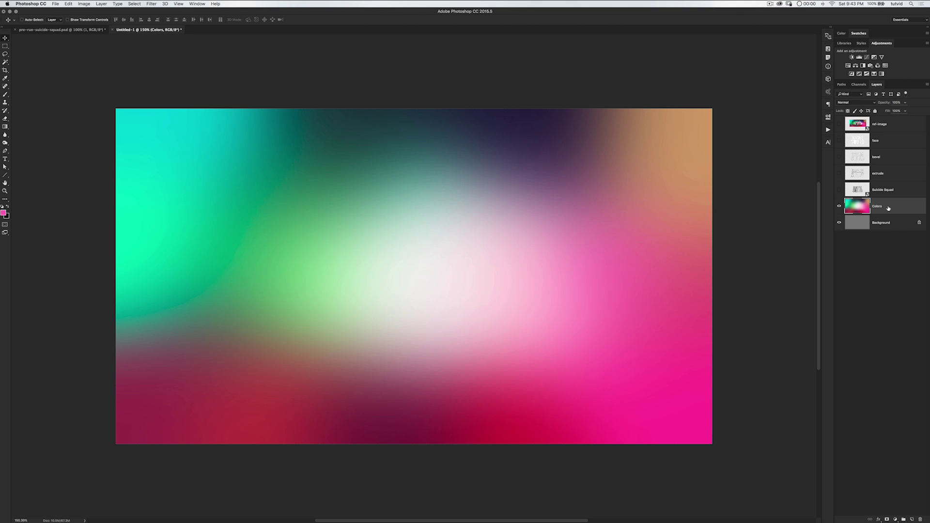
Duplicate the blurred Colors layer, set the copy's blend mode to Overlay and reduce its opacity to well below half
key(super+j)
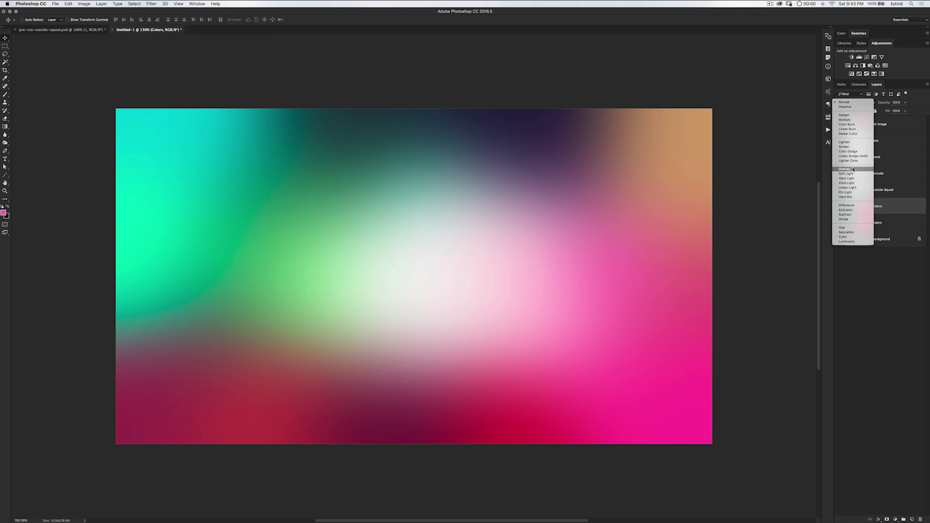
click(847, 168)
click(872, 104)
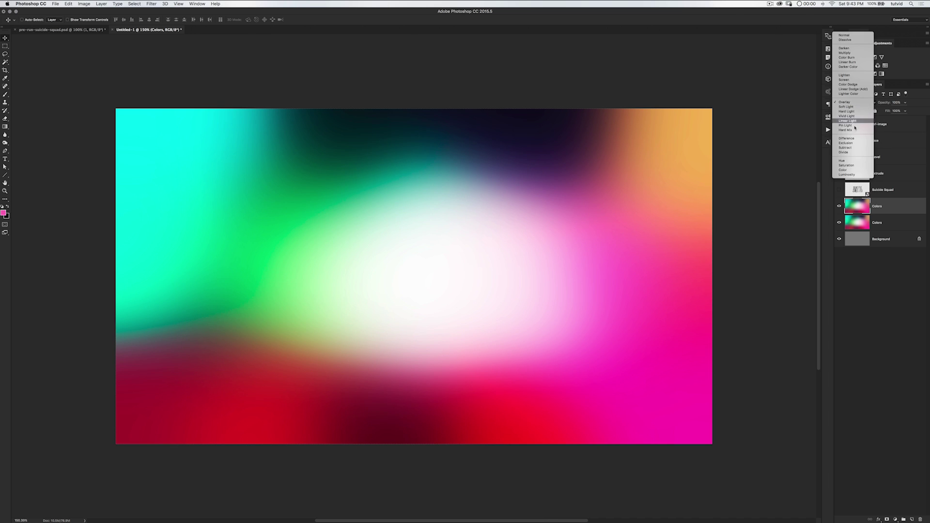
click(862, 112)
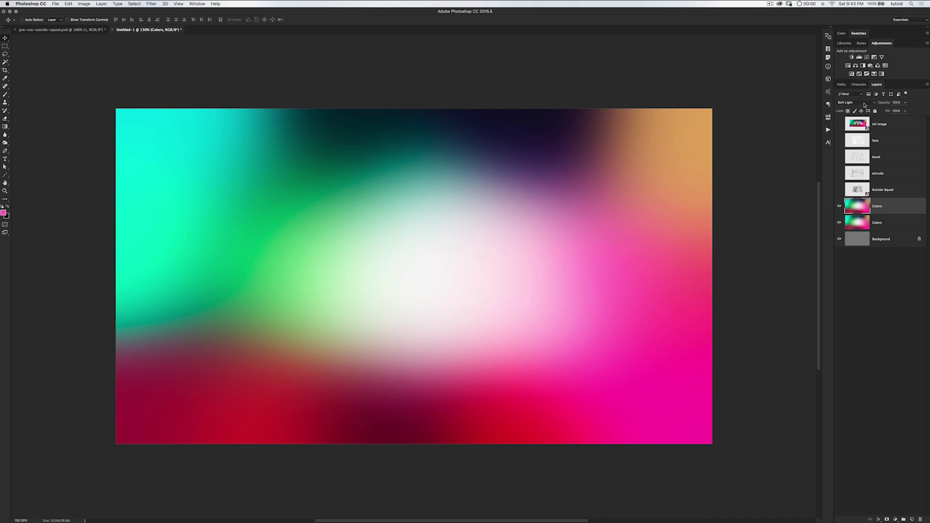
click(867, 103)
click(869, 98)
drag(884, 103, 856, 103)
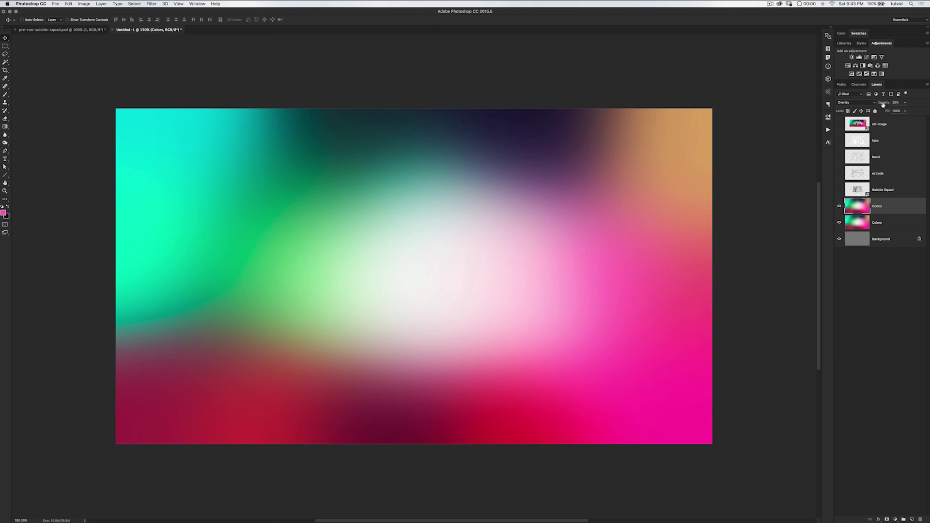
Check the backdrop by toggling the two Colors layers and show the Suicide Squad lettering over them
click(838, 206)
click(839, 222)
drag(840, 224, 839, 207)
click(839, 191)
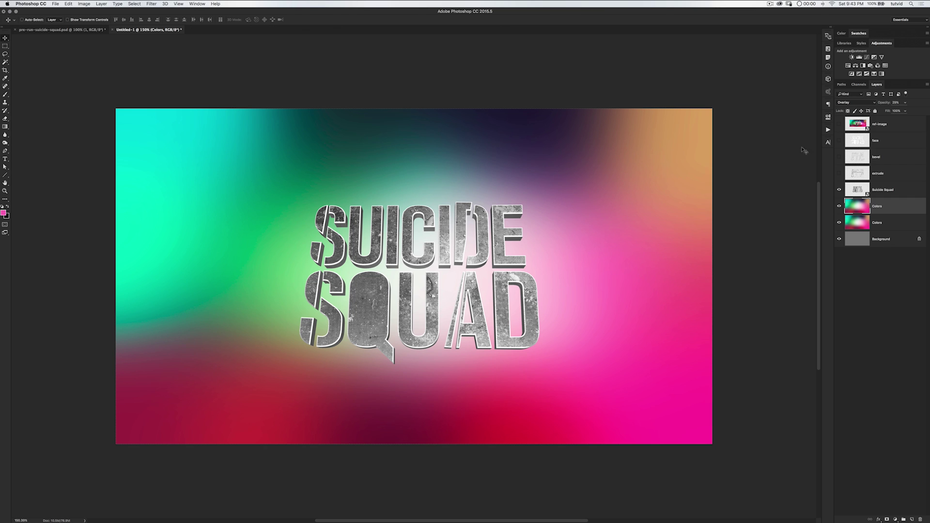
Add a Curves adjustment clipped to the Suicide Squad layer, pulling the midtones down and setting the white point's output to 237
click(860, 191)
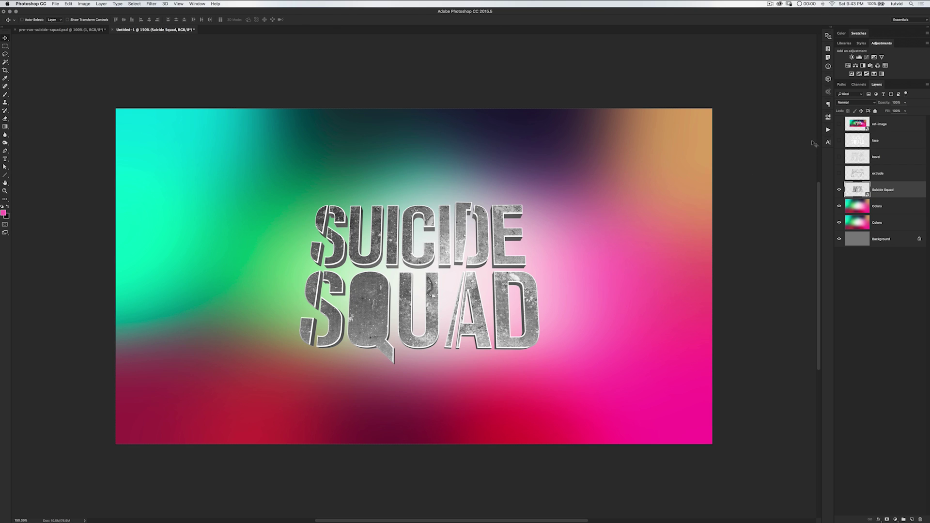
click(867, 57)
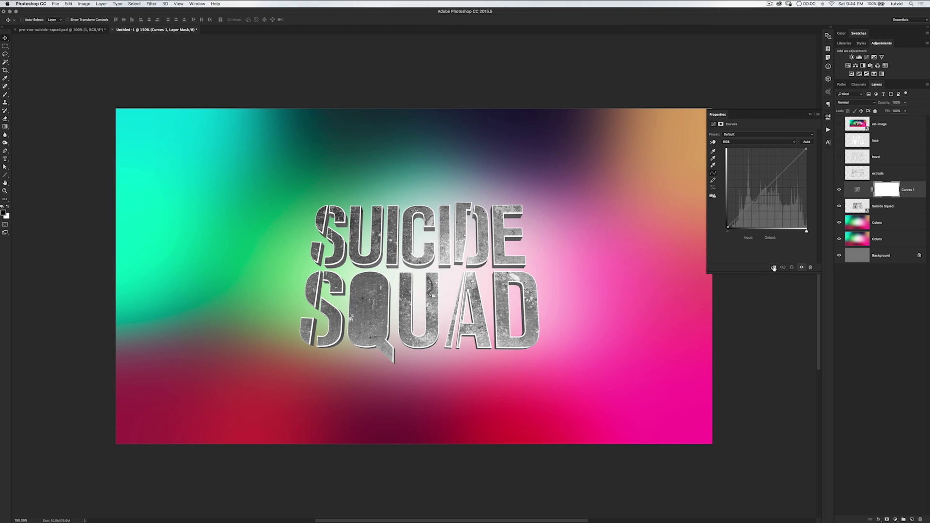
click(773, 267)
drag(769, 189, 768, 195)
drag(807, 149, 806, 154)
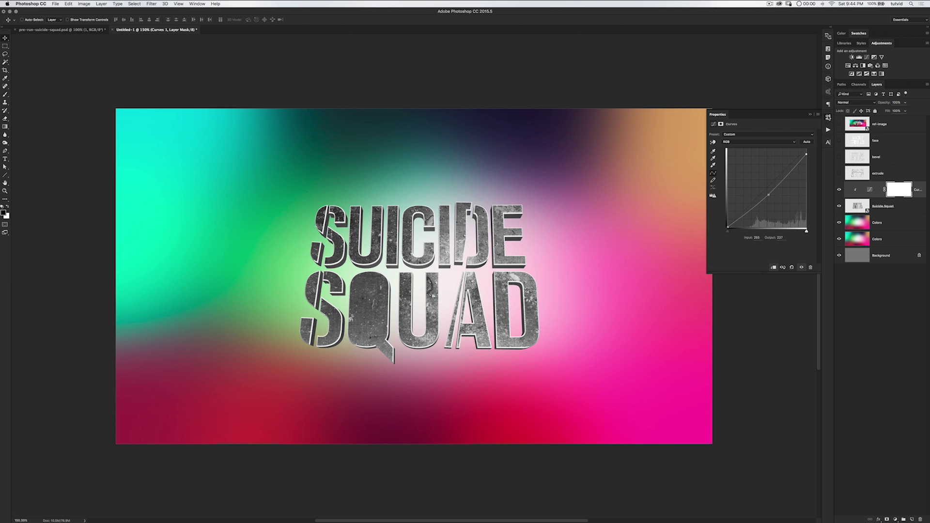
Add a Levels adjustment clipped to the Suicide Squad layer, raising the black input to about 37 and lowering the white input and output levels
click(828, 118)
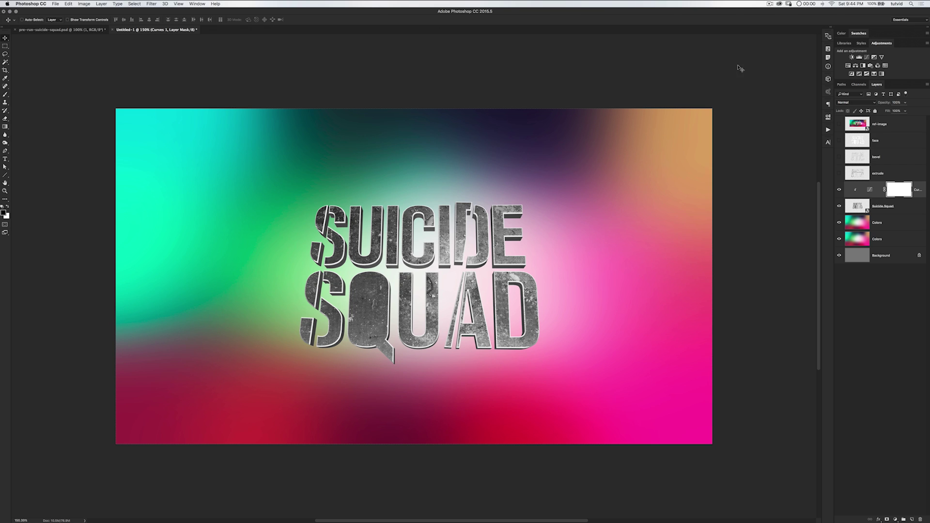
click(859, 57)
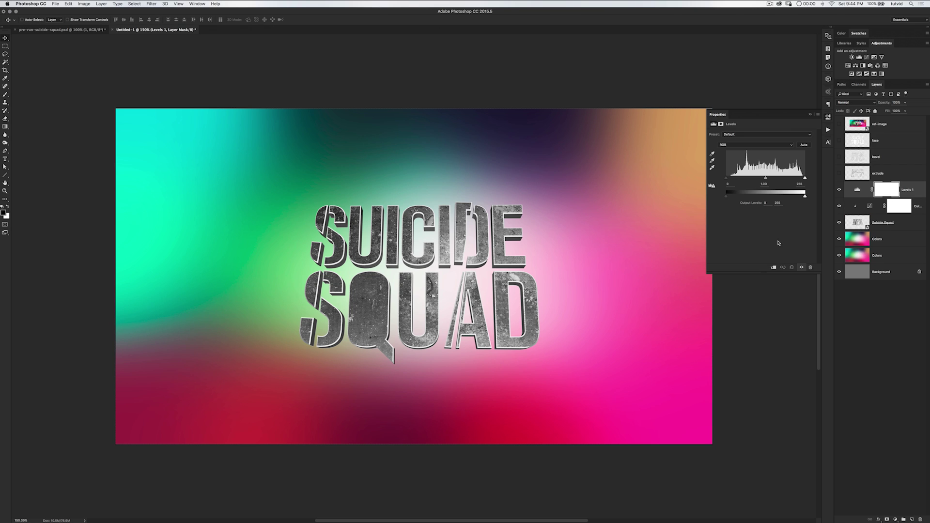
click(774, 268)
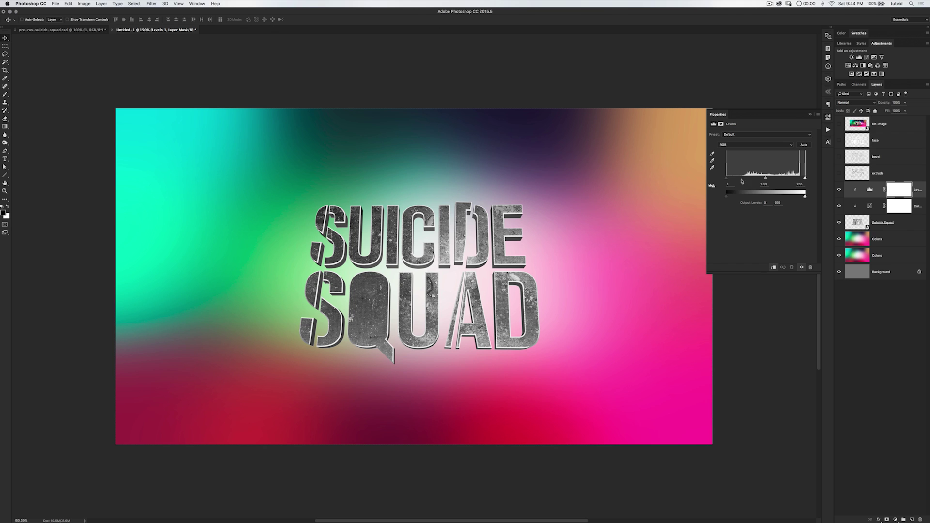
drag(725, 180, 735, 177)
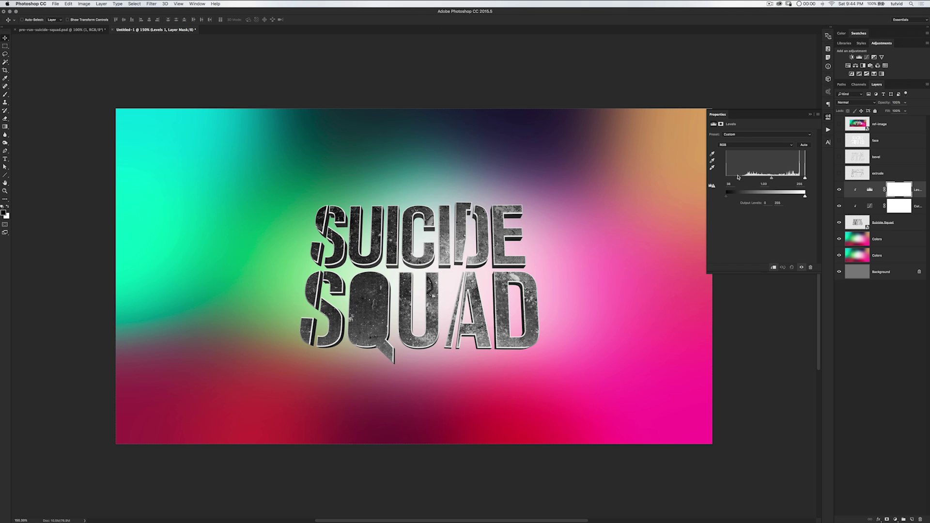
drag(804, 179, 798, 180)
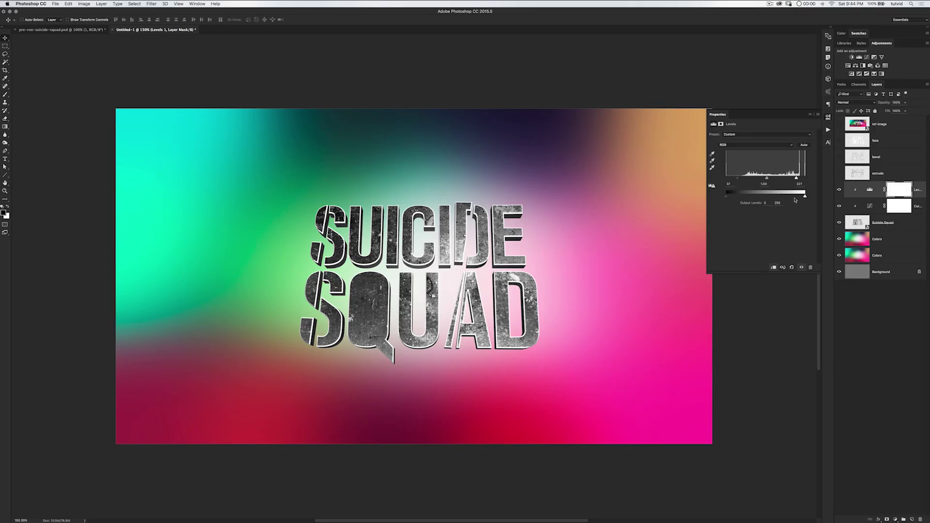
drag(805, 197, 796, 196)
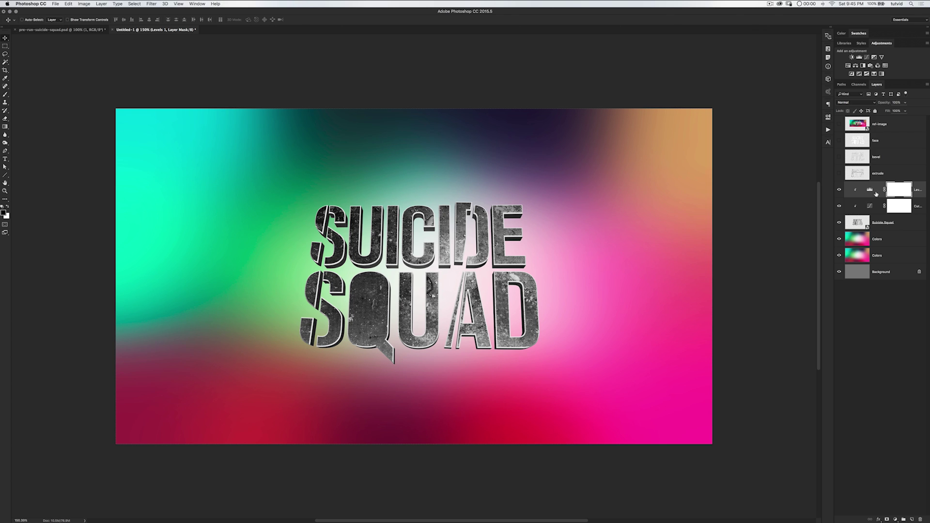
Add a Brightness/Contrast adjustment clipped to the lettering with contrast at -44, and compare the result with it on and off
click(852, 57)
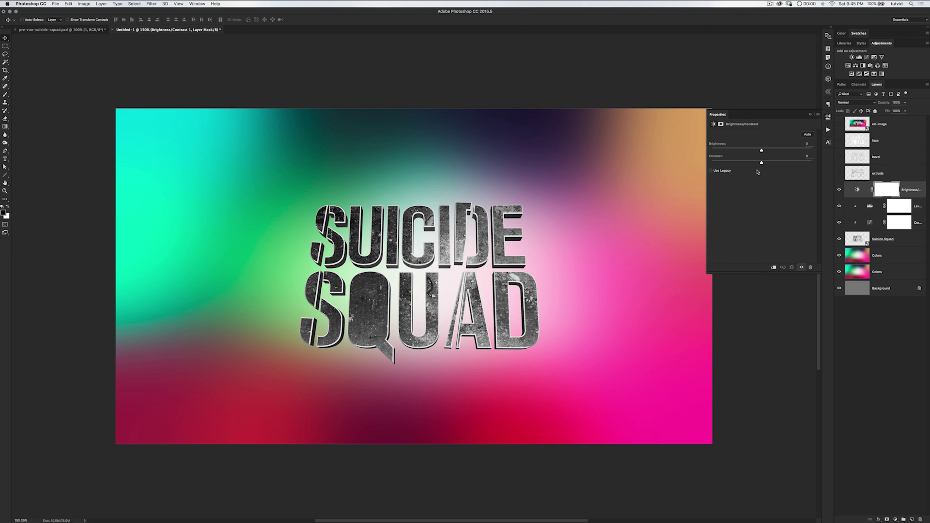
click(774, 267)
drag(763, 164, 717, 165)
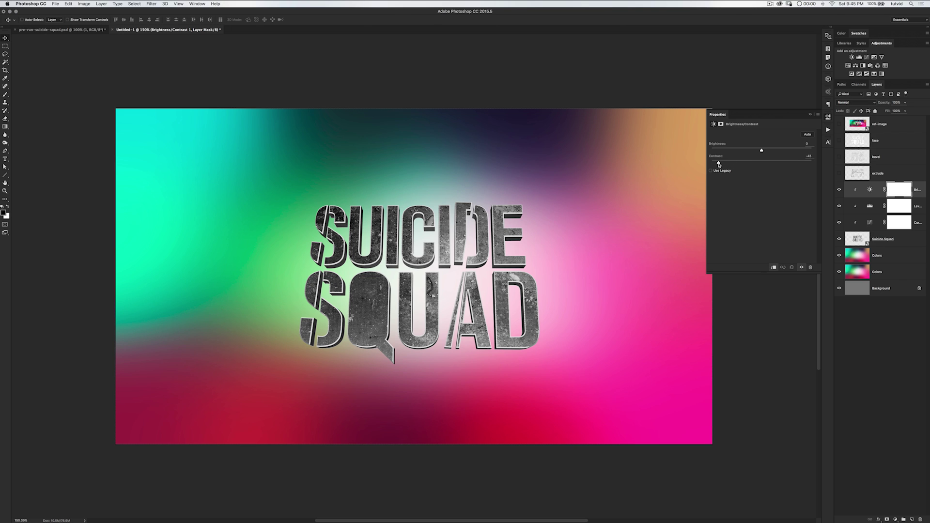
click(839, 190)
click(839, 190)
Turn on Use Legacy for the Brightness/Contrast adjustment and set a mildly negative contrast
mouse_move(839, 222)
mouse_down()
mouse_move(839, 190)
mouse_move(839, 221)
mouse_up()
click(870, 207)
click(711, 171)
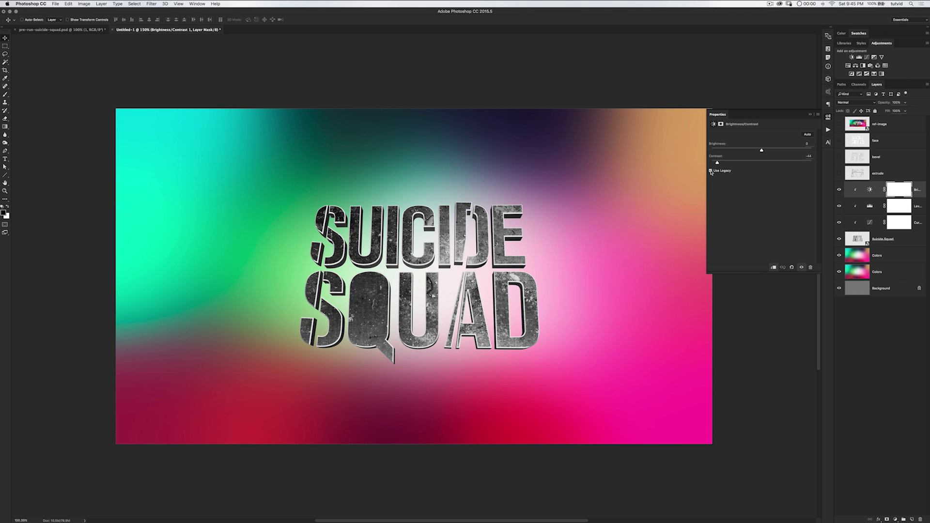
mouse_move(761, 164)
mouse_down()
mouse_move(732, 163)
mouse_move(751, 163)
mouse_up()
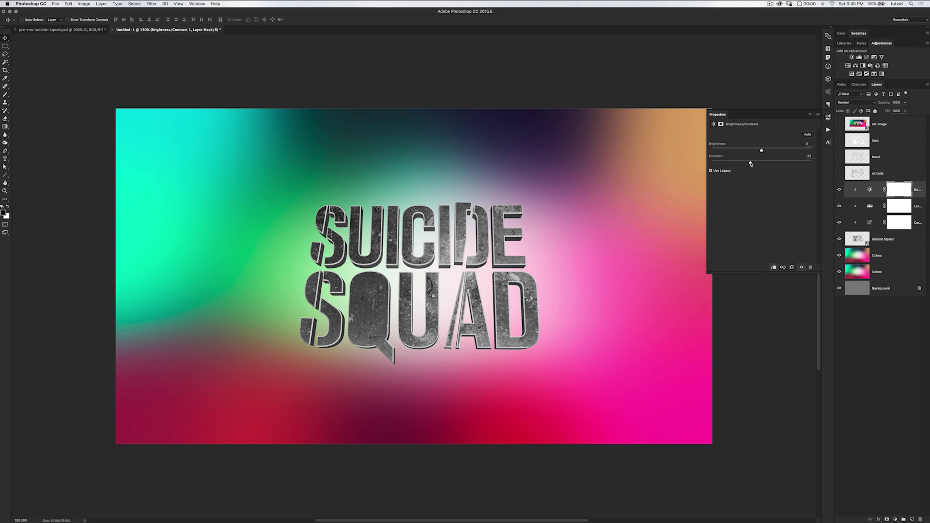
click(828, 117)
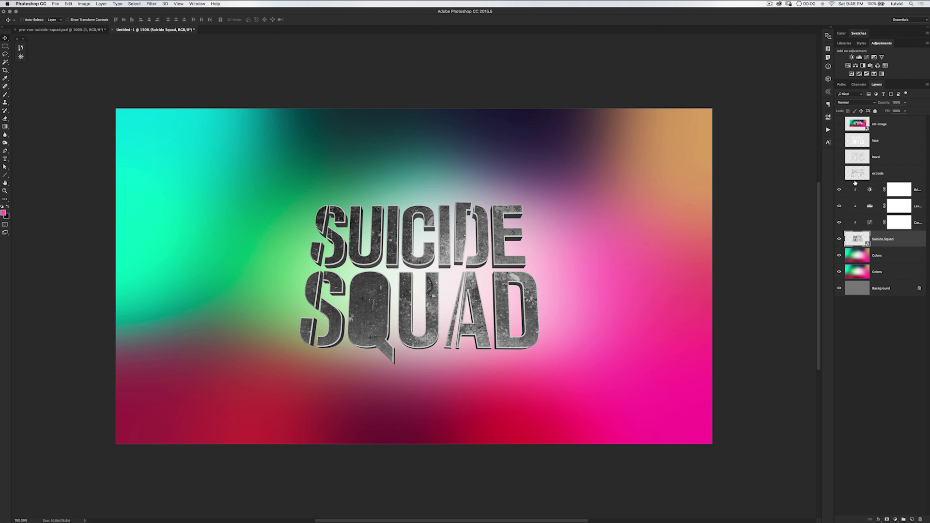
Preview the extrude layer over the lettering and check the Suicide Squad layer's transform scale percentages
click(840, 174)
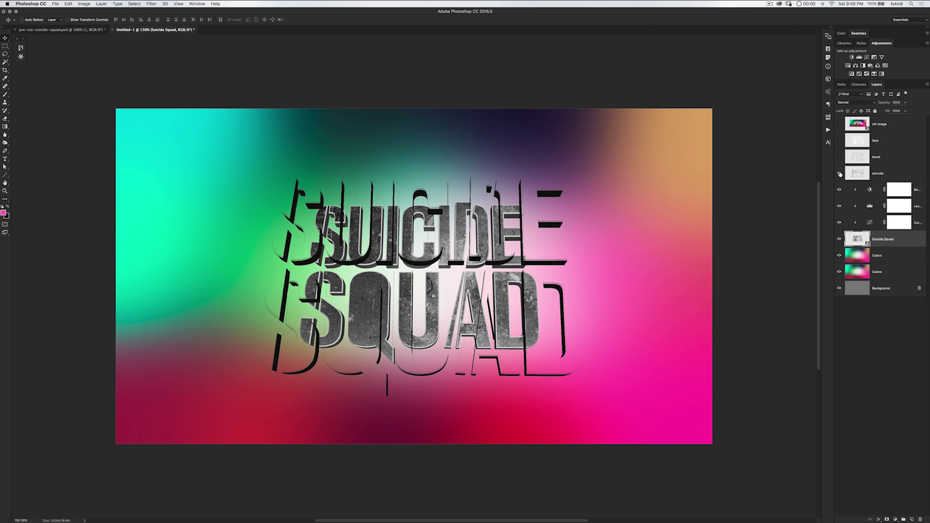
click(839, 173)
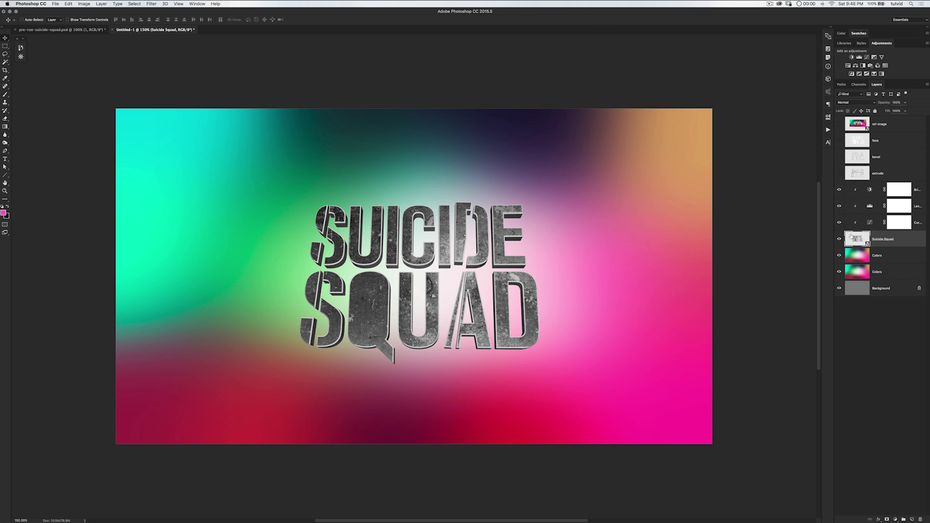
key(ctrl+t)
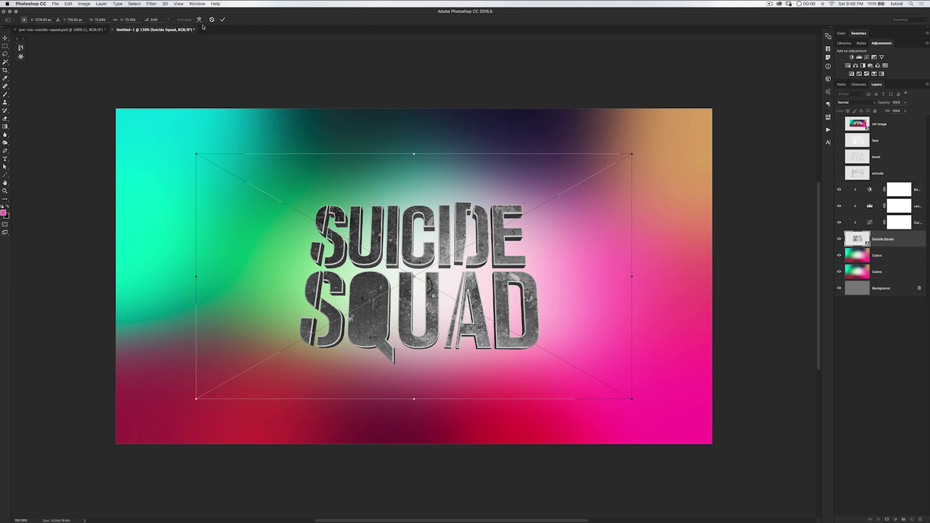
click(222, 20)
Show the extrude layer and scale it to 73.09% width and 73.13% height
click(839, 175)
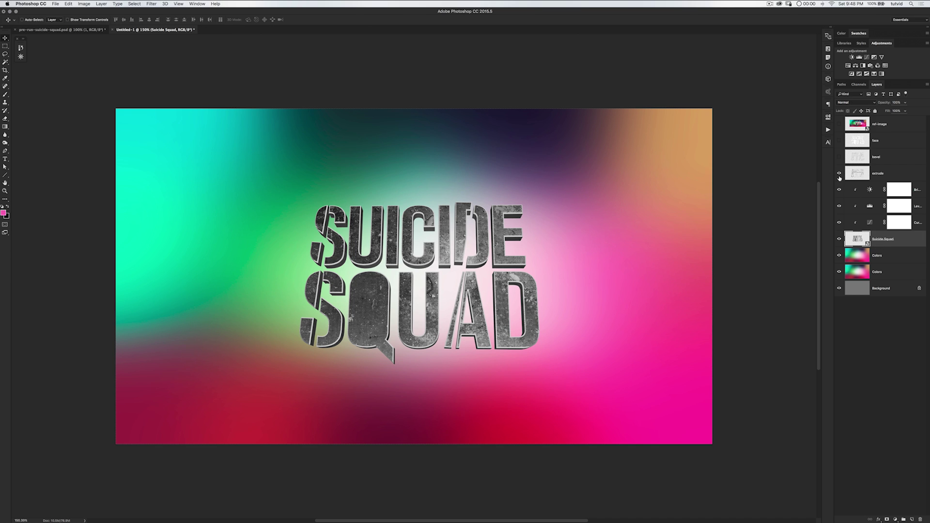
click(860, 175)
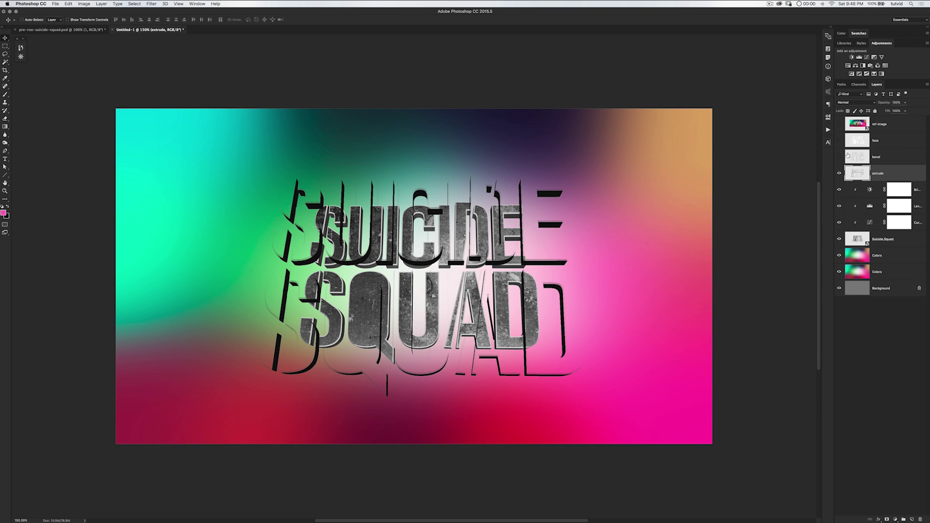
key(super+t)
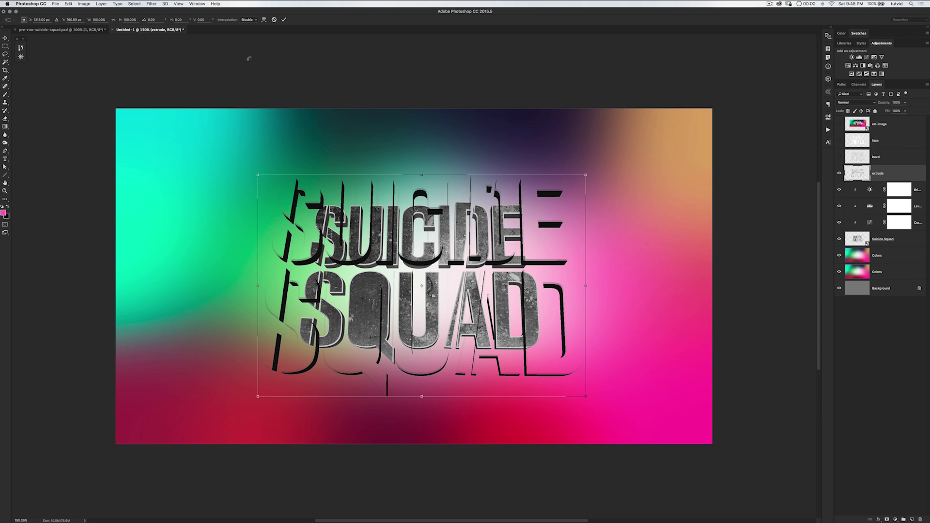
click(100, 20)
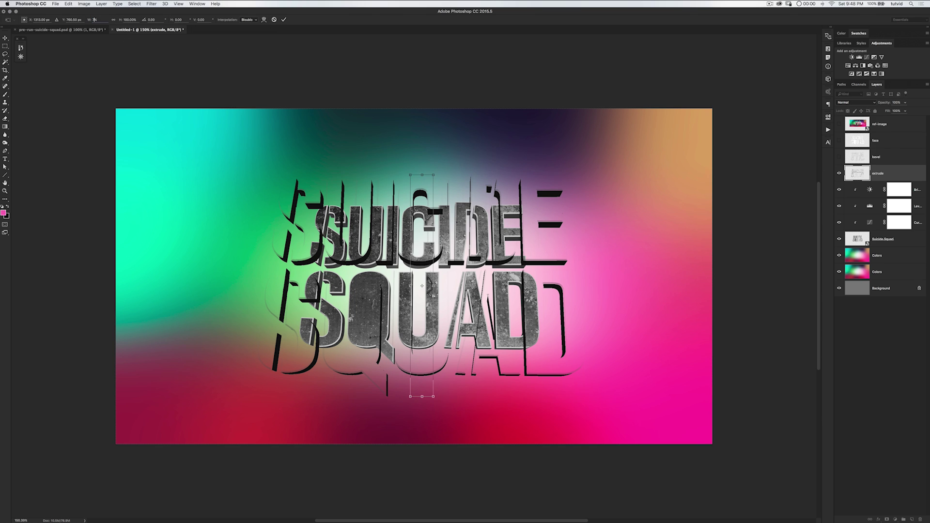
text(73.09)
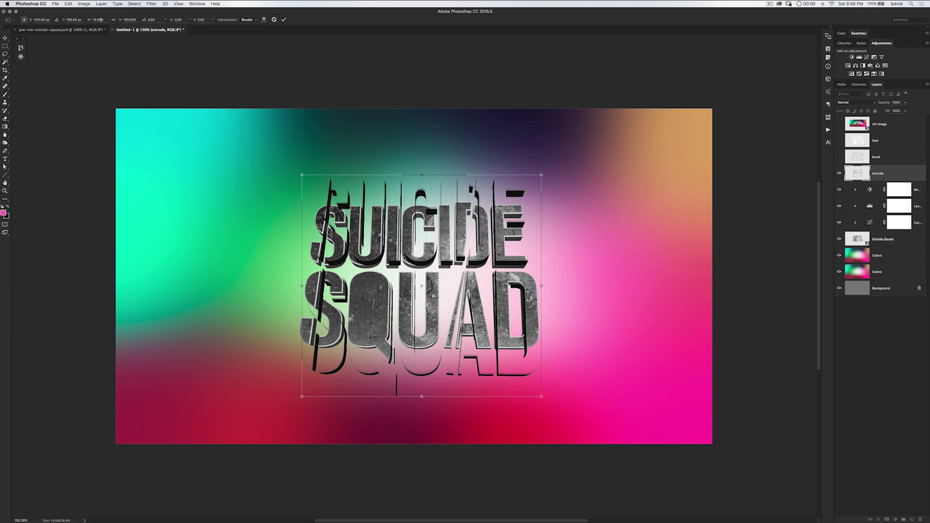
key(Tab)
text(73.1)
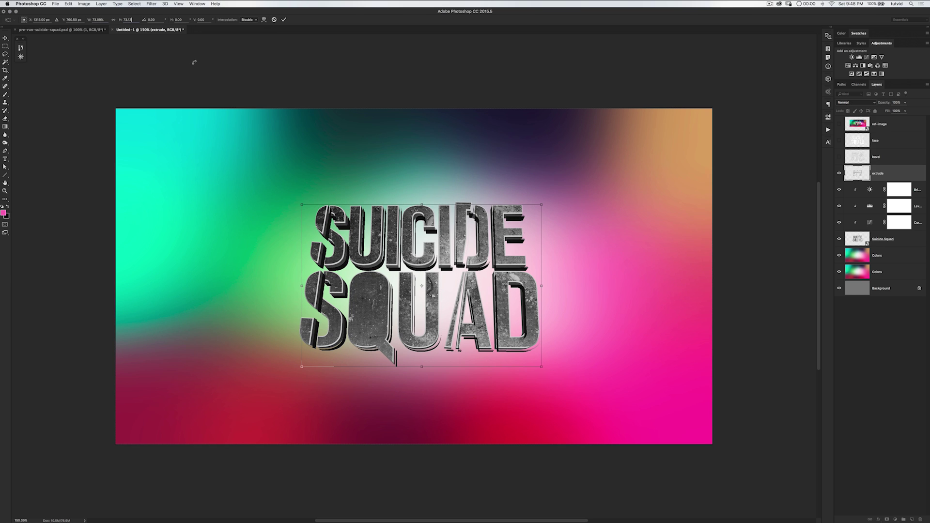
key(Return)
Nudge the extrude layer up and to the left until its black shapes line up with the extruded sides of the lettering
super+click(439, 246)
super+click(439, 246)
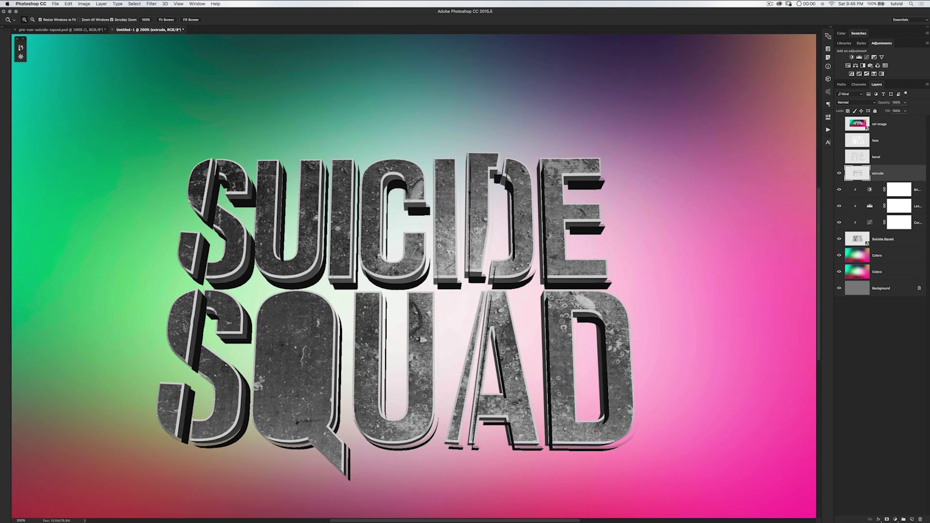
click(439, 245)
key(v)
key(Up)
key(Up)
key(Up)
key(Up)
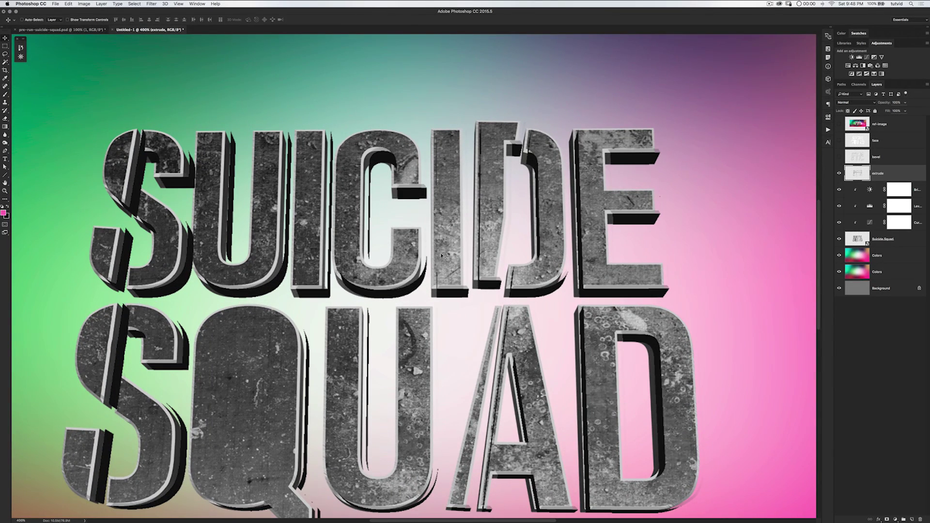
key(Left)
key(Left)
key(Left)
key(Left)
key(Up)
key(Up)
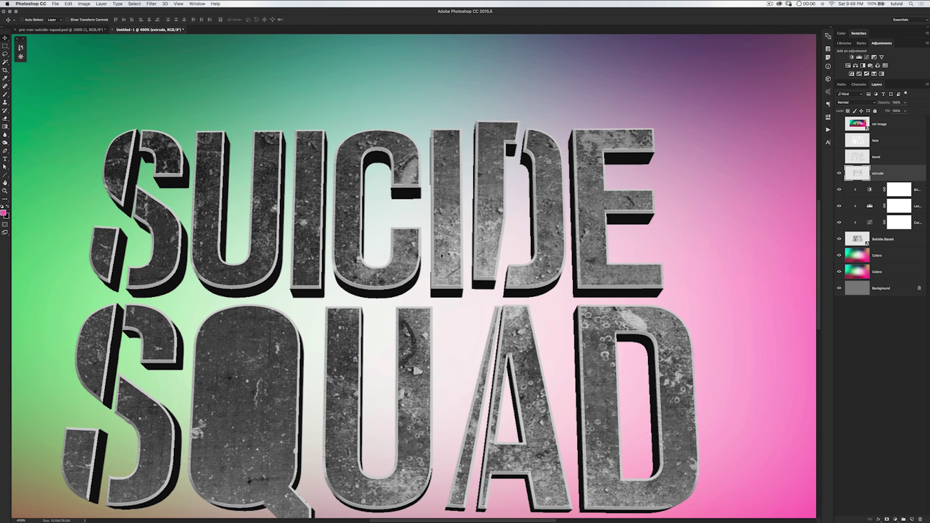
key(Right)
key(Down)
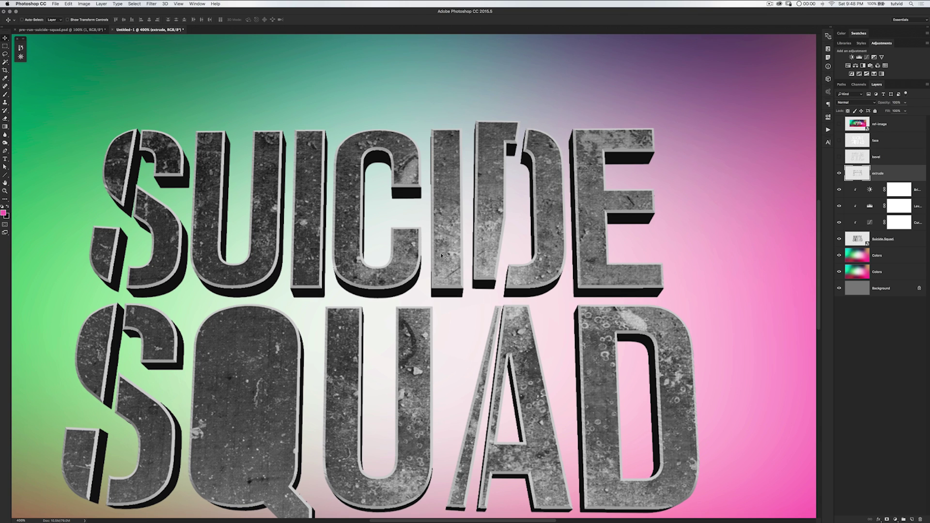
Load the extrude layer's shapes as a selection and hide that layer
super+click(857, 173)
key(super+minus)
key(super+minus)
click(840, 174)
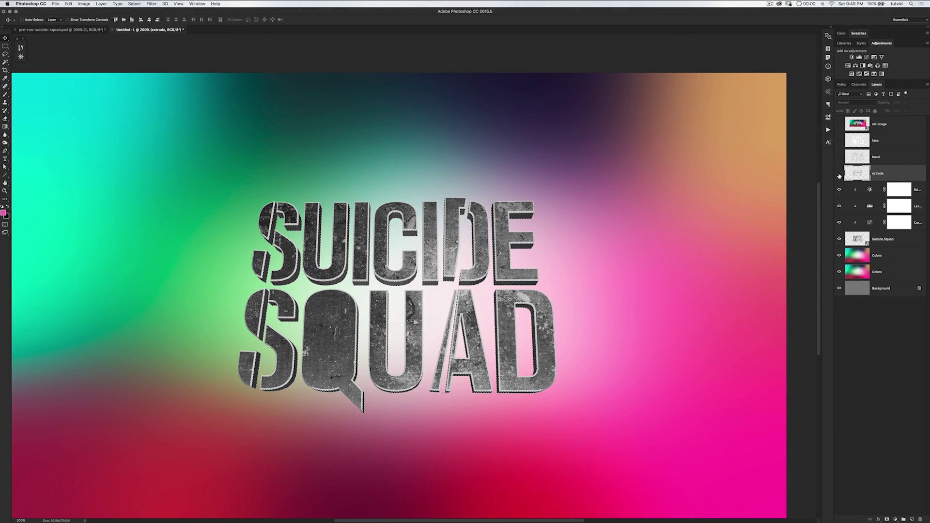
Add a Curves adjustment masked to the extrusion selection above Brightness/Contrast, lowering the shadows, raising the highlights and moving the white point inward
click(899, 189)
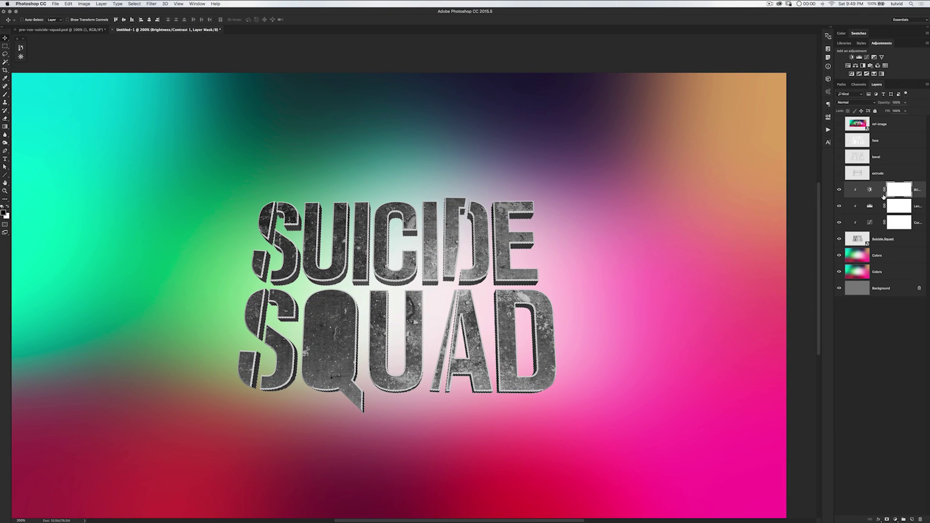
click(866, 57)
drag(754, 202, 754, 208)
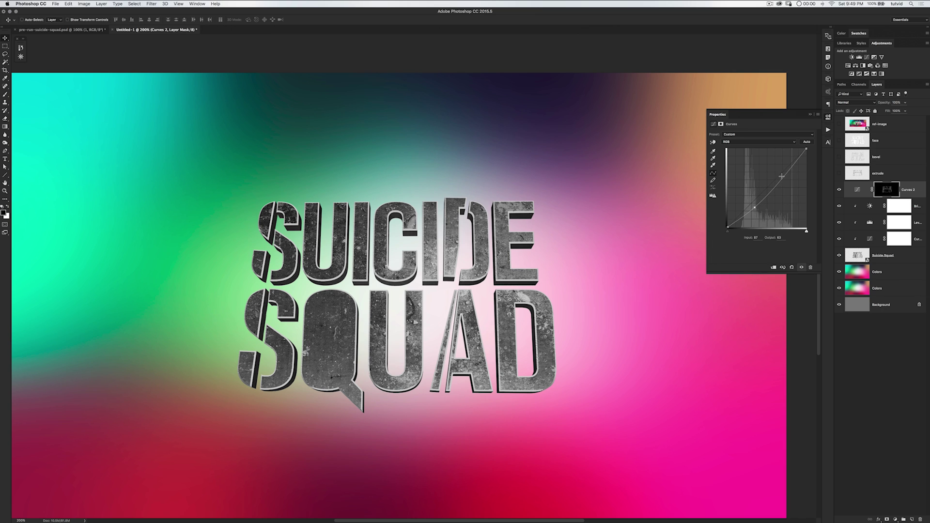
drag(781, 176, 779, 163)
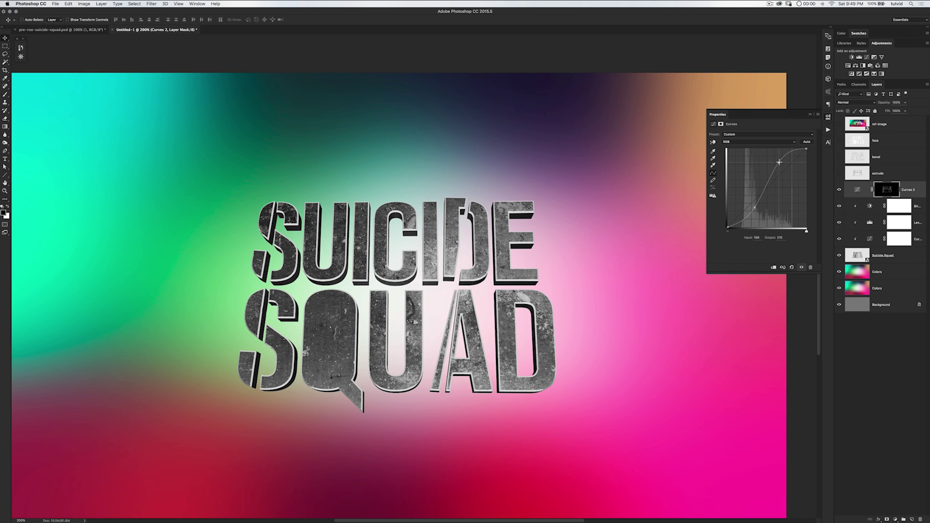
drag(806, 148, 790, 146)
click(827, 117)
click(839, 190)
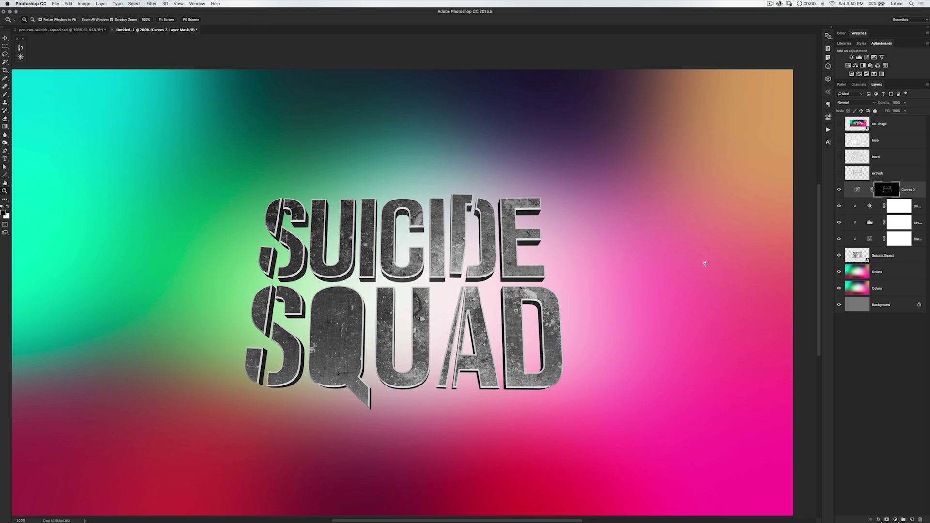
Show and enlarge the ref-image layer, then mask it to a rectangle around its logo near the canvas's upper-right corner
alt+click(692, 270)
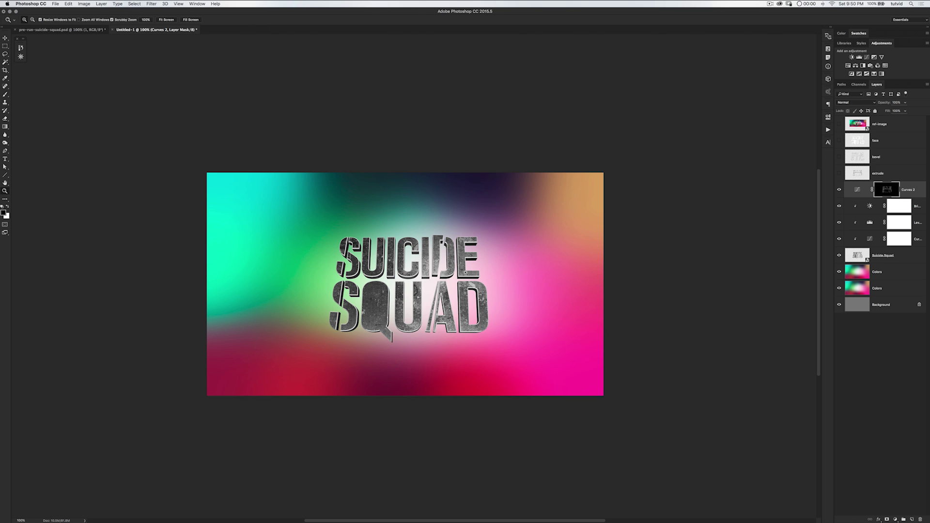
click(839, 123)
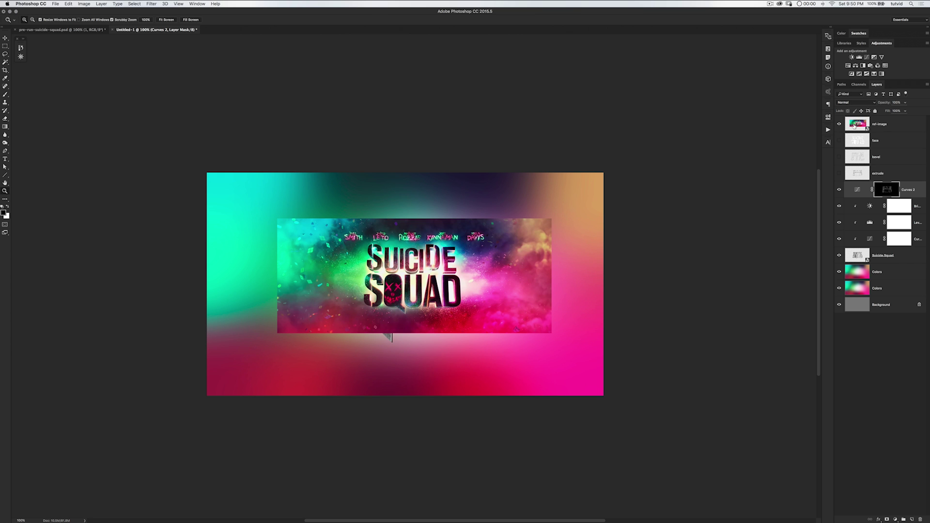
click(881, 124)
key(super+t)
drag(552, 219, 668, 159)
key(Return)
drag(496, 181, 595, 253)
click(887, 519)
Create a layer named Colorize above the extrusion's Curves adjustment and set its blend mode to Overlay
click(862, 197)
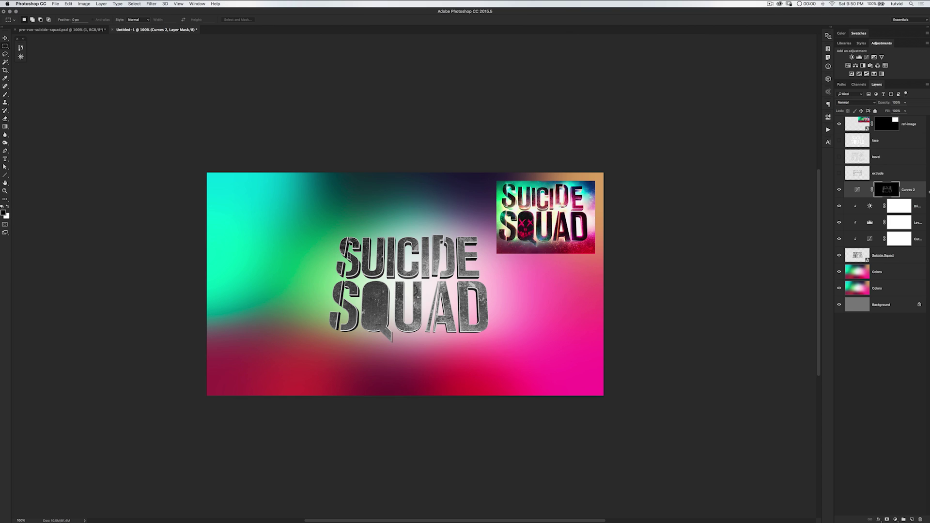
click(912, 520)
text(c)
key(Return)
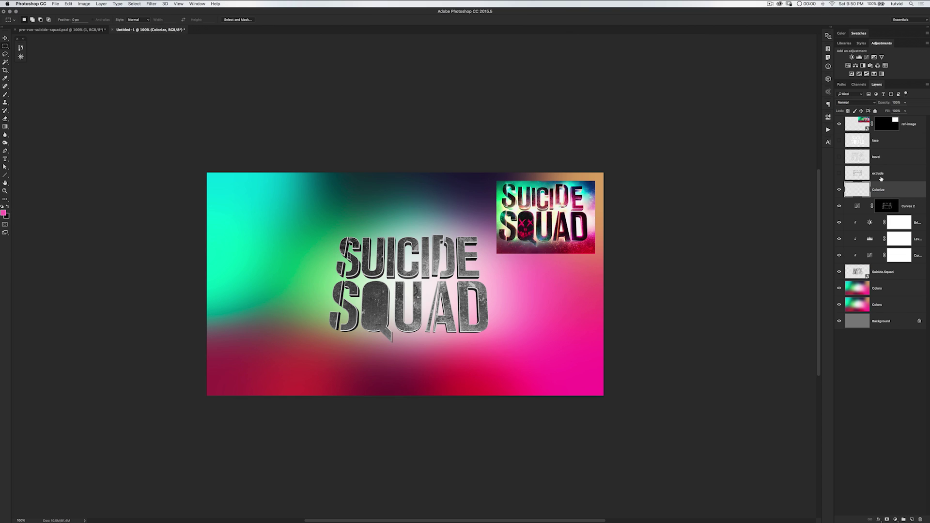
click(858, 102)
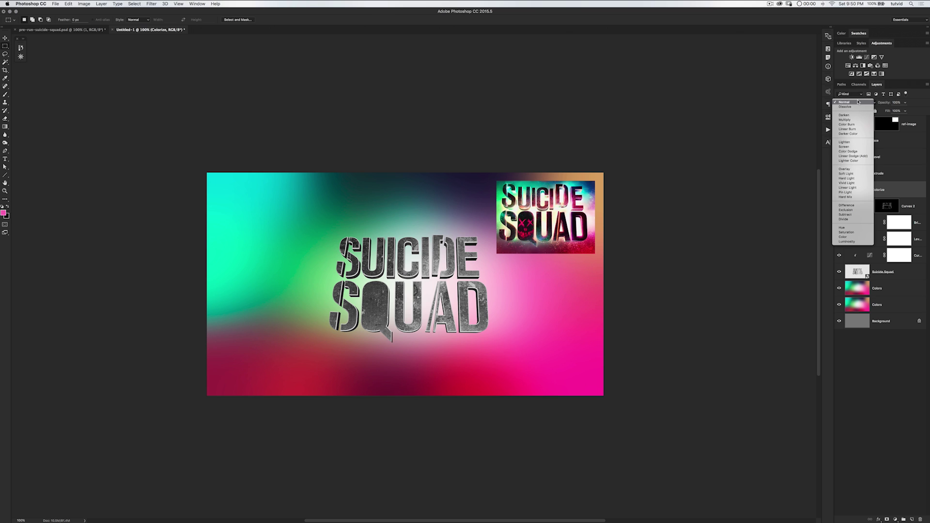
click(852, 168)
key(z)
click(452, 248)
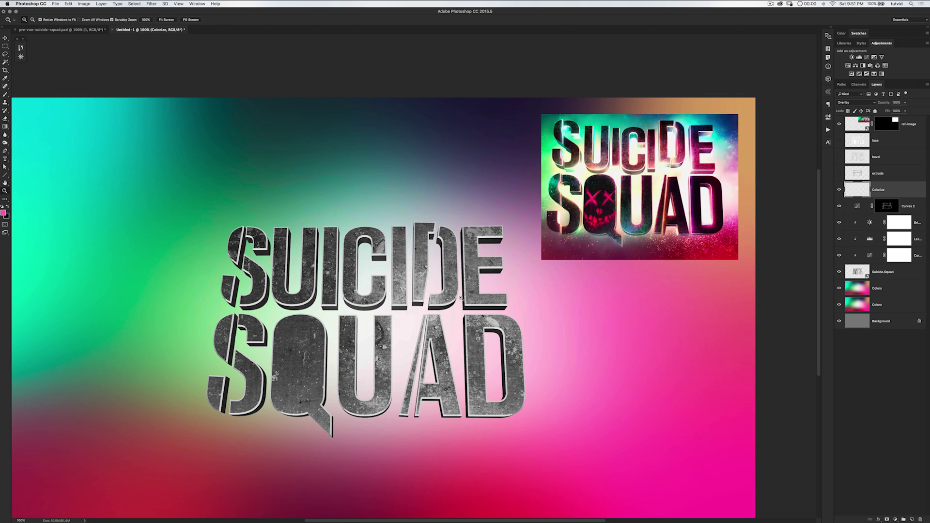
Set up a smaller brush at 85% opacity with red sampled from the lower-right corner of the reference image
drag(466, 282, 492, 265)
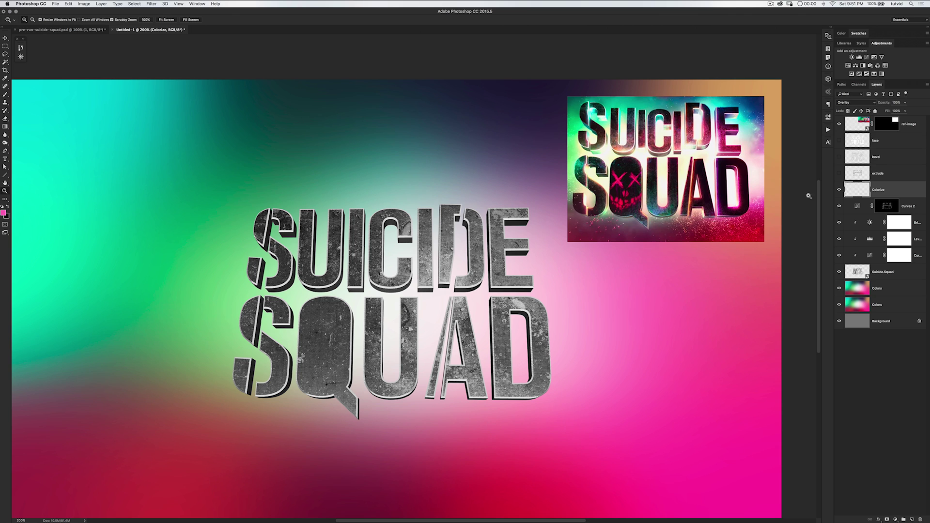
key(b)
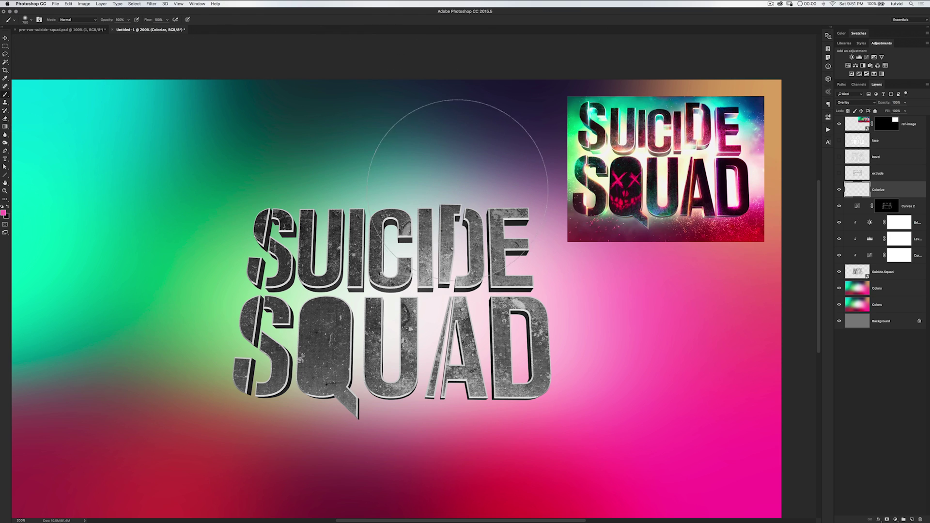
click(128, 20)
drag(128, 28, 125, 29)
alt+click(749, 233)
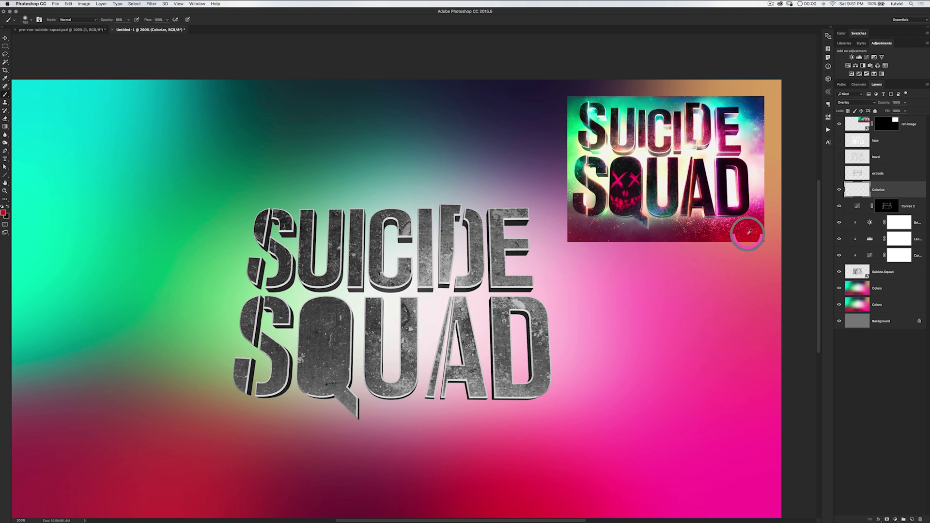
key(bracketleft)
key(bracketleft)
key(bracketleft)
key(bracketleft)
key(bracketleft)
key(bracketleft)
key(bracketleft)
key(bracketleft)
key(bracketleft)
click(494, 285)
click(514, 285)
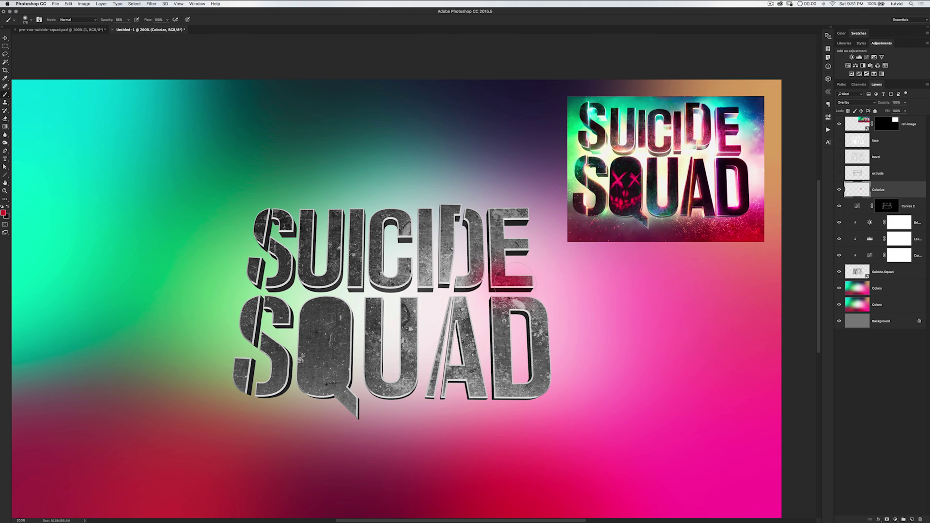
key(super+z)
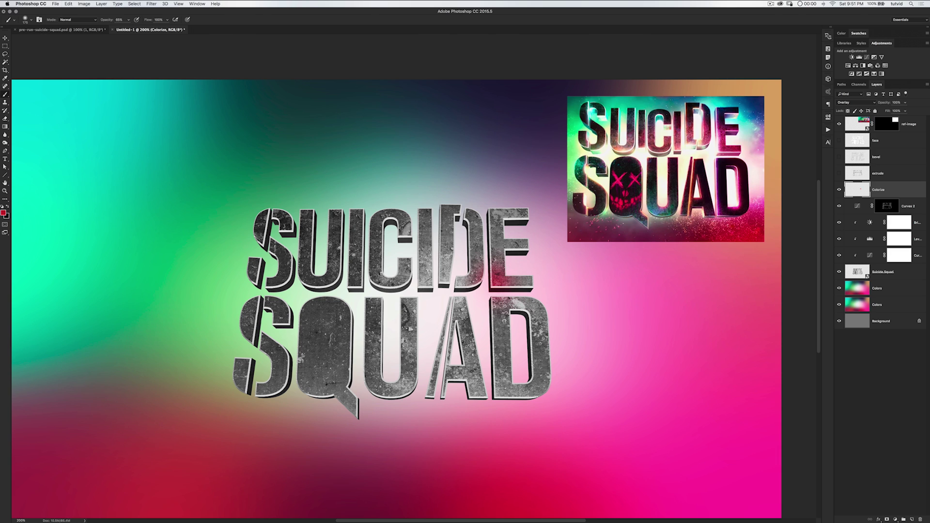
key(alt+super+z)
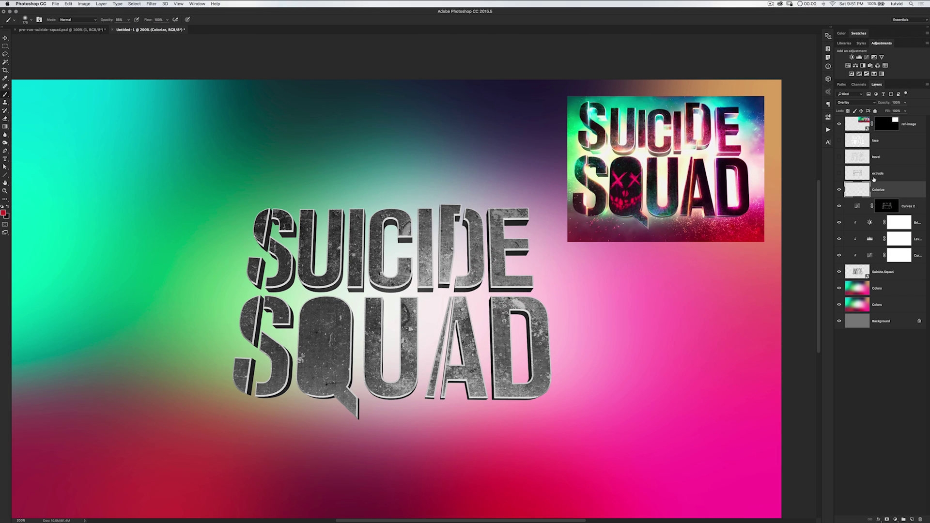
Load the Suicide Squad layer's shape as a selection and paint reds, blues and dark tones sampled from the reference logo over the lettering
super+click(857, 272)
drag(519, 286, 527, 285)
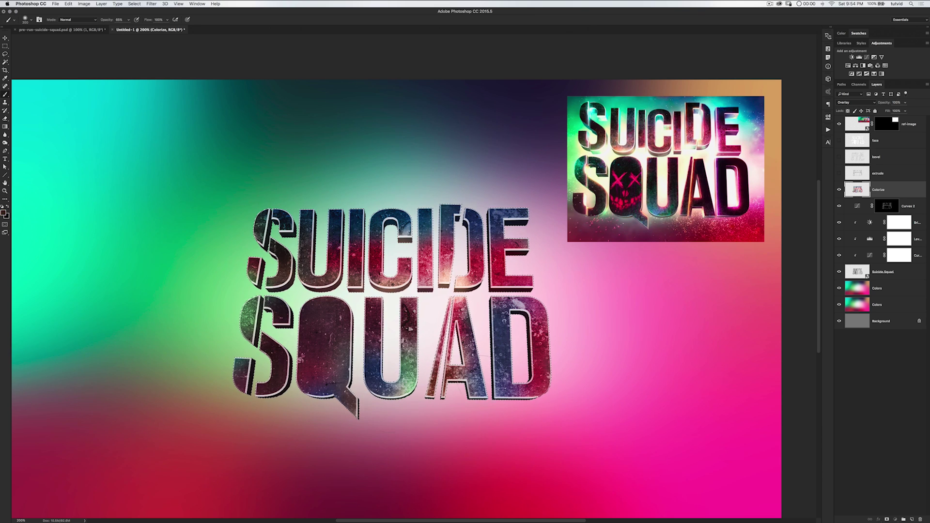
alt+click(659, 195)
mouse_move(285, 294)
mouse_down()
mouse_move(503, 292)
mouse_move(589, 359)
mouse_up()
alt+click(705, 230)
drag(521, 264, 388, 257)
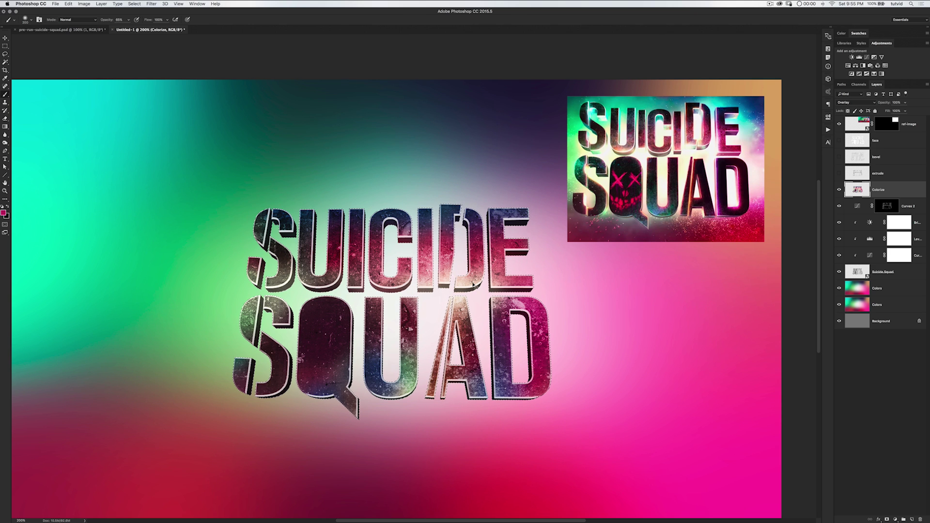
Hide the reference image, duplicate the Colorize layer, lower the copy's opacity to about 31% and compare the lettering with and without it
key(super+minus)
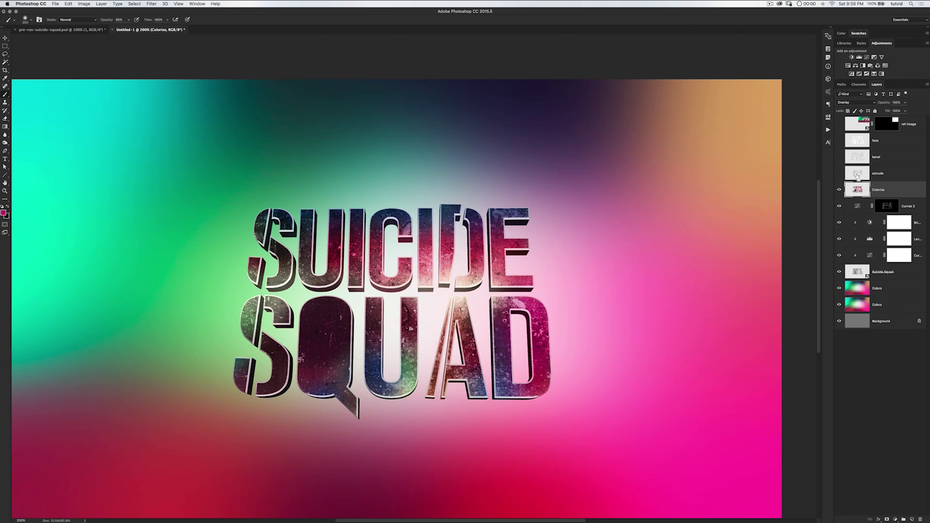
key(super+j)
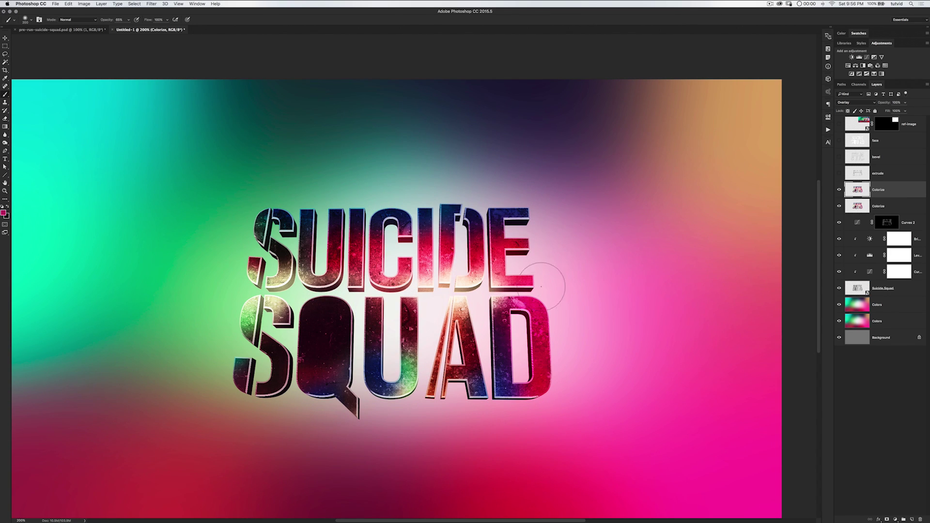
drag(887, 103, 884, 105)
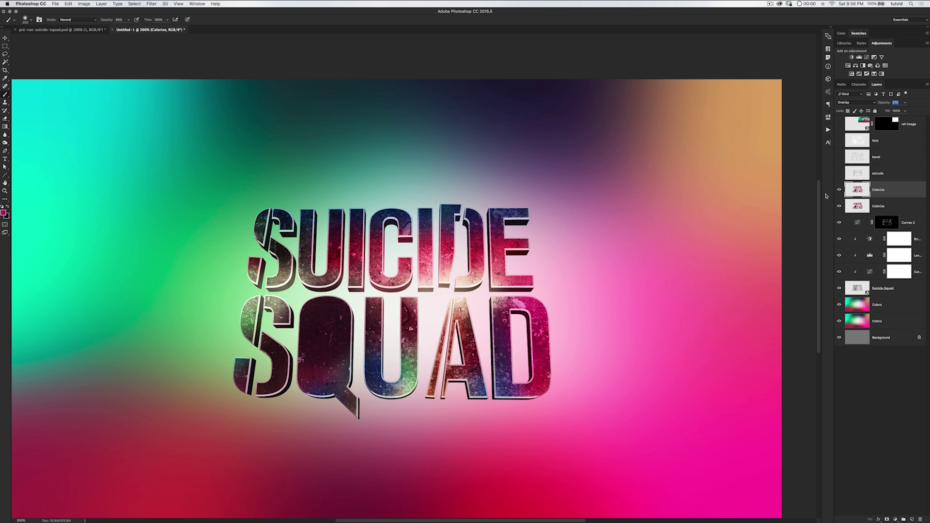
click(840, 189)
click(840, 190)
Show the bevel and face layers and select both of them
click(851, 161)
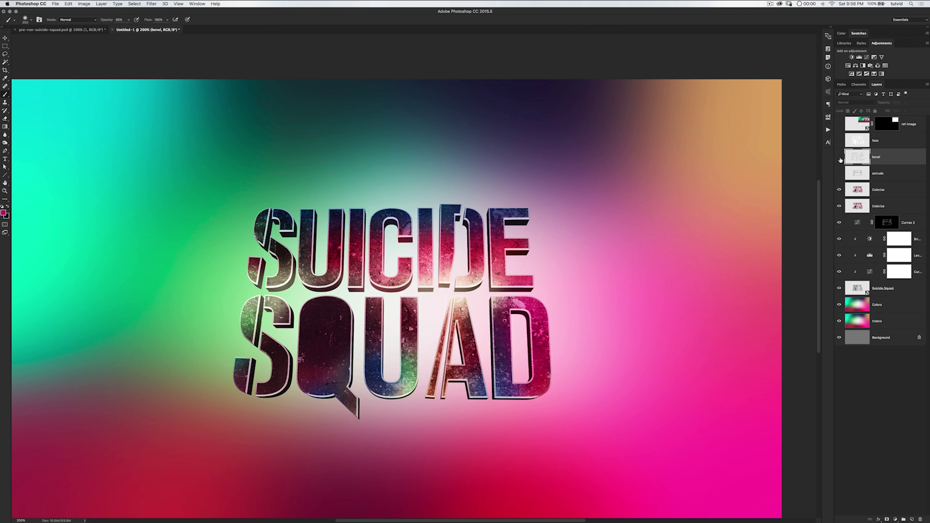
click(840, 158)
click(840, 142)
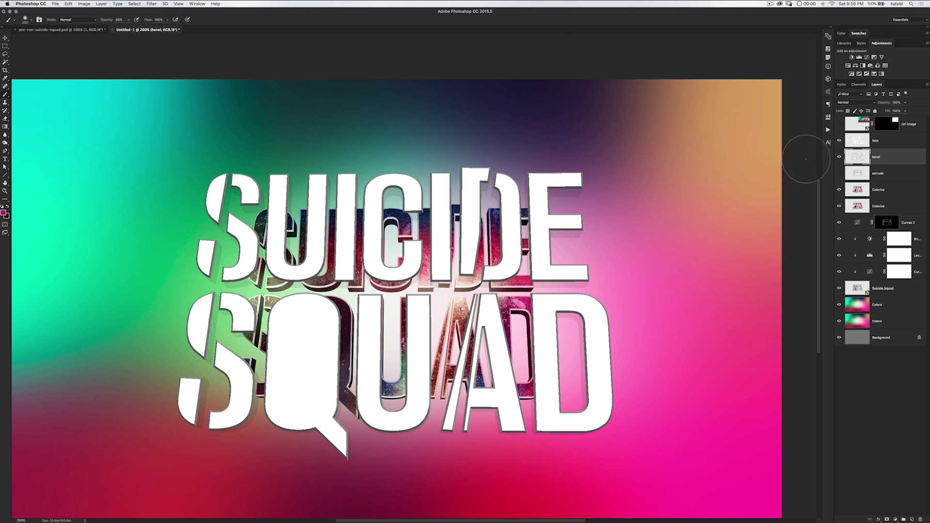
shift+click(885, 145)
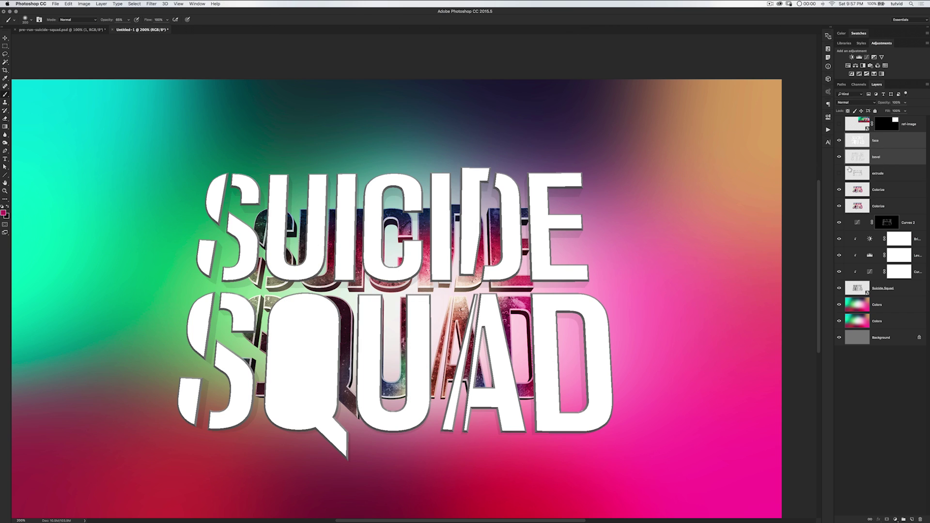
Scale the face and bevel layers to 73.09% width and 73.12% height
key(super+t)
double_click(99, 20)
text(73.08)
key(Tab)
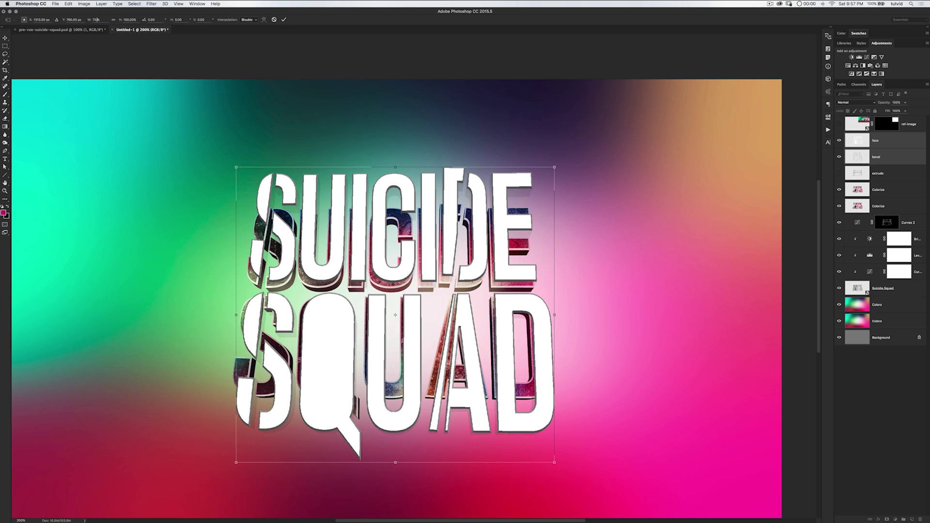
text(73.1)
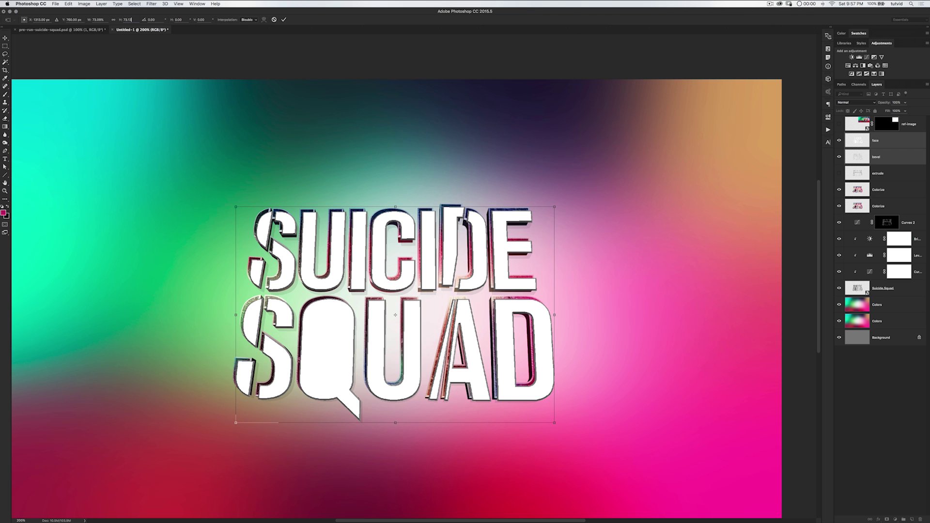
key(Return)
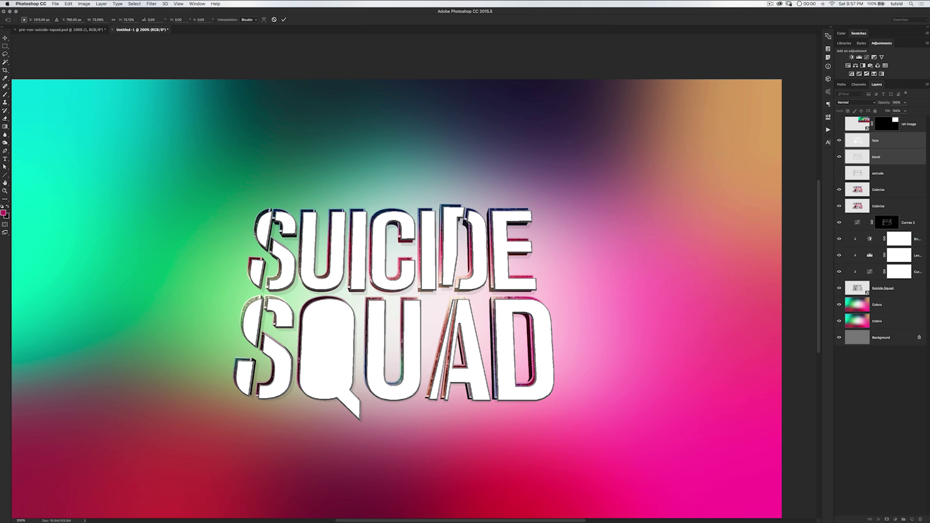
Nudge the face and bevel layers into exact alignment with the textured lettering, checking the edges up close
key(z)
click(269, 221)
click(269, 220)
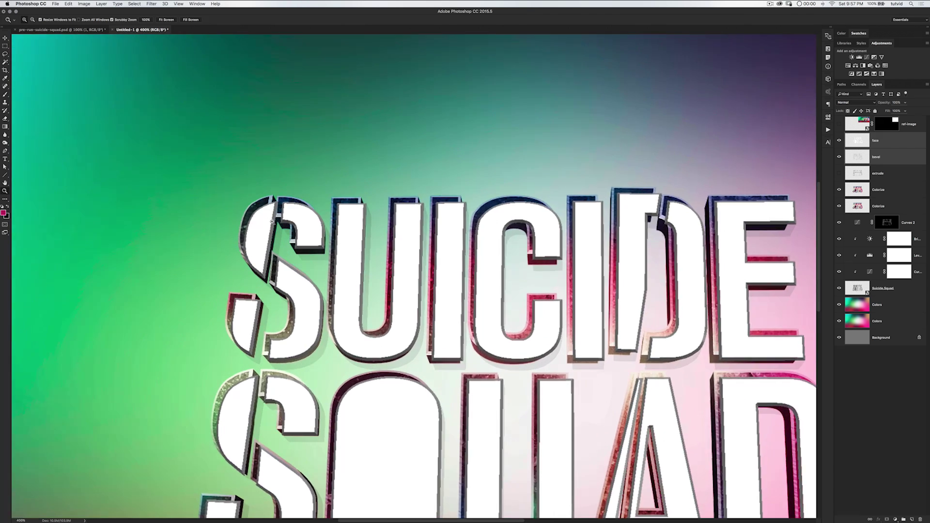
click(269, 221)
click(270, 220)
drag(312, 222, 317, 225)
click(317, 225)
key(v)
key(Up)
key(Up)
key(Up)
key(Up)
key(Up)
key(Up)
key(Up)
key(Up)
key(Left)
key(Left)
key(Left)
key(Left)
key(Left)
key(Left)
key(Down)
key(Down)
key(Down)
key(Down)
key(Right)
key(Down)
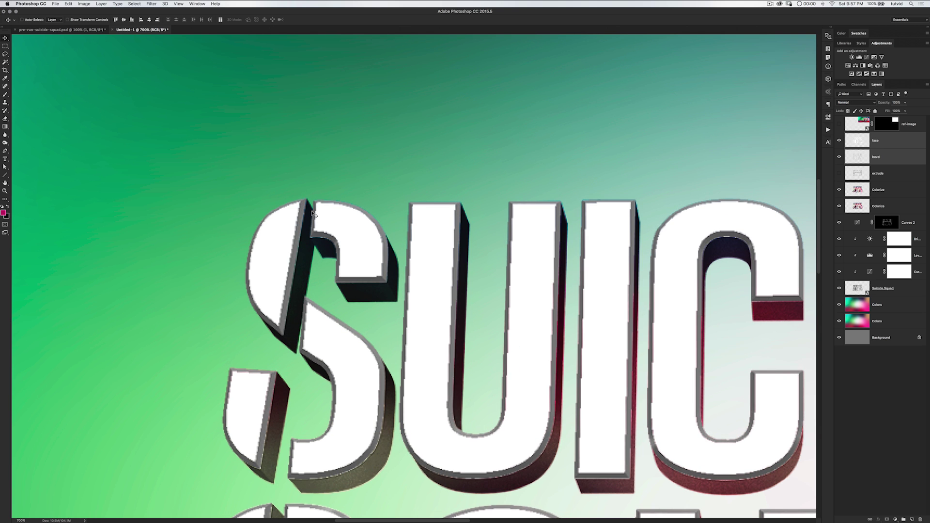
key(super+minus)
key(super+minus)
key(super+minus)
key(super+minus)
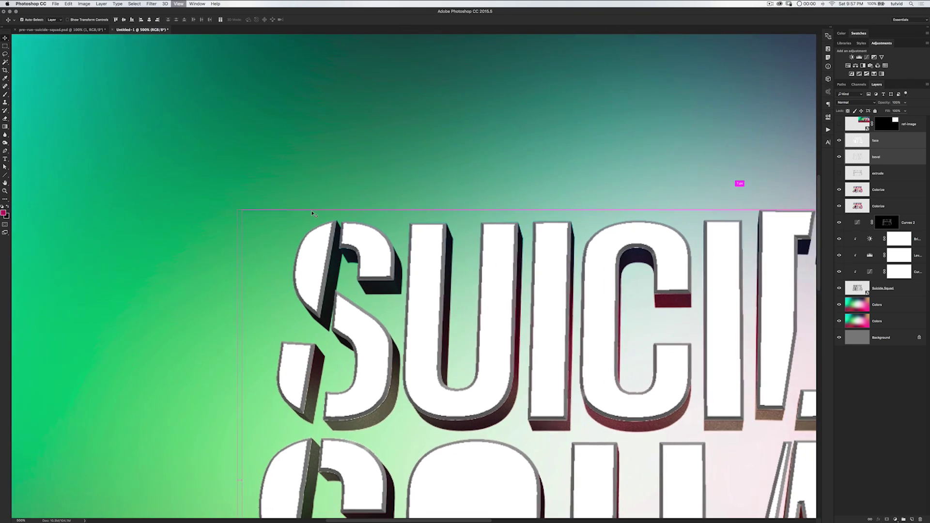
key(Down)
key(Up)
key(Down)
key(super+minus)
key(super+minus)
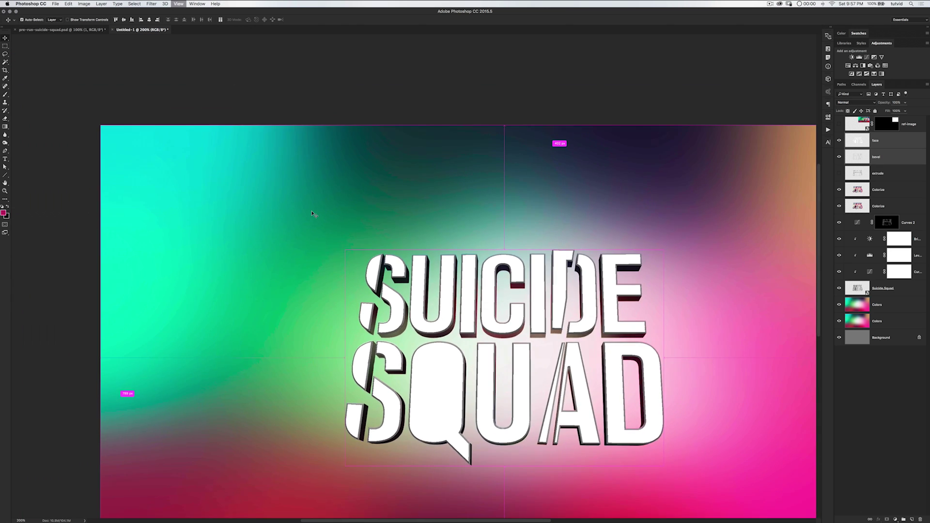
key(super+plus)
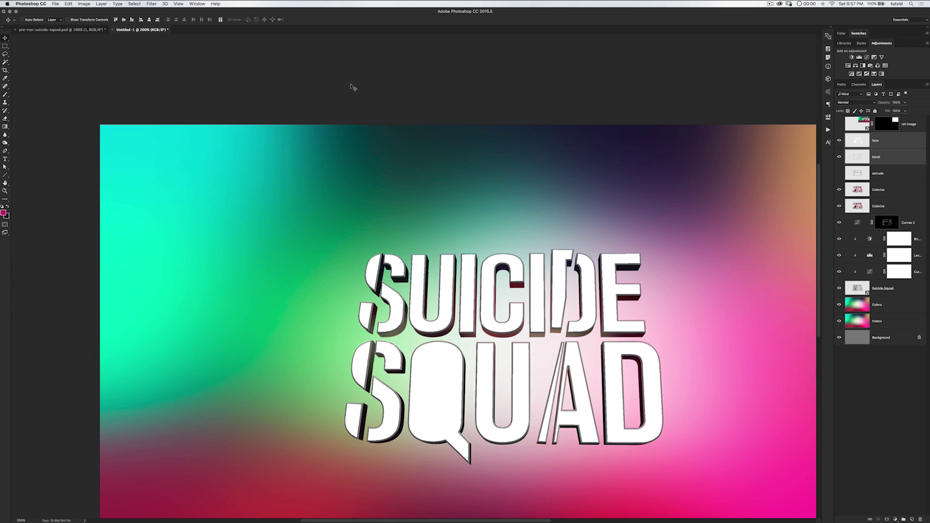
Hide the face and bevel layers and load the bevel layer's shapes as a selection
drag(839, 141, 840, 157)
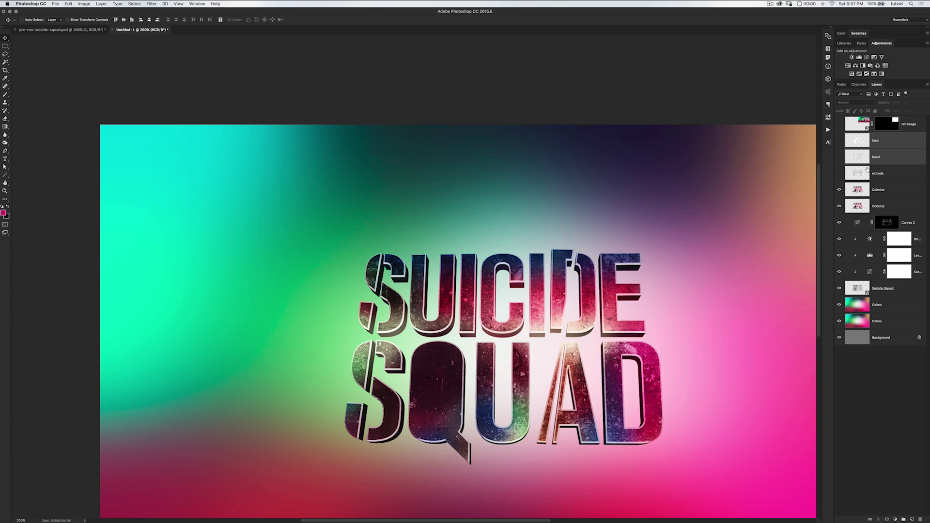
key(z)
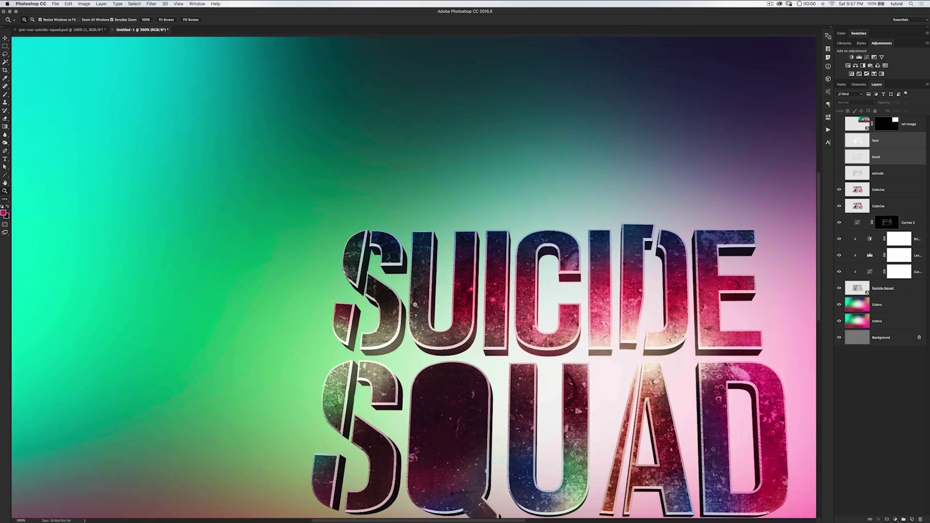
click(410, 308)
click(410, 308)
drag(641, 165, 659, 164)
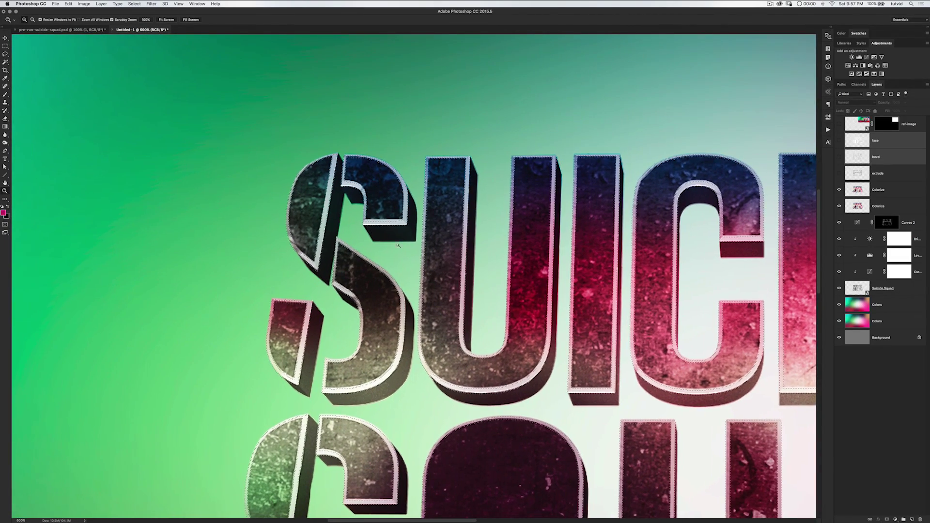
Add a Black & White adjustment masked to the bevel selection above the upper Colorize layer
click(857, 227)
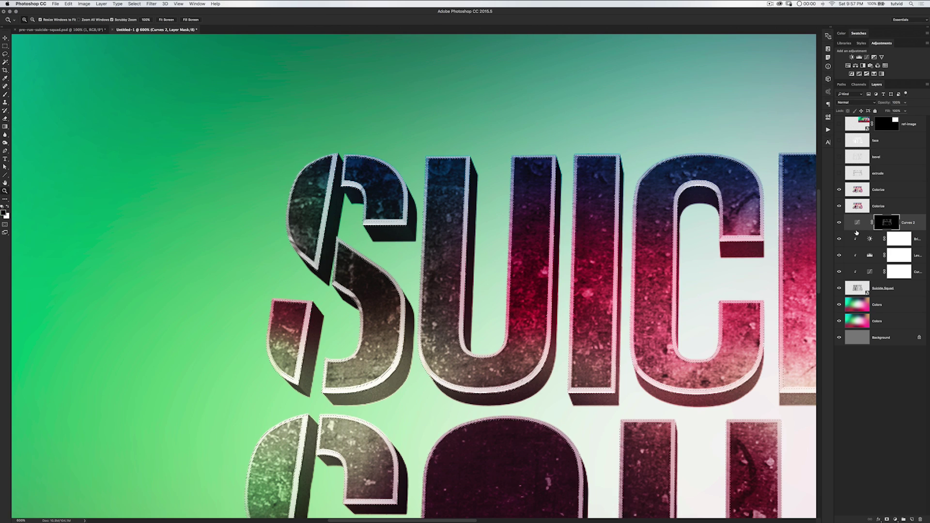
click(879, 190)
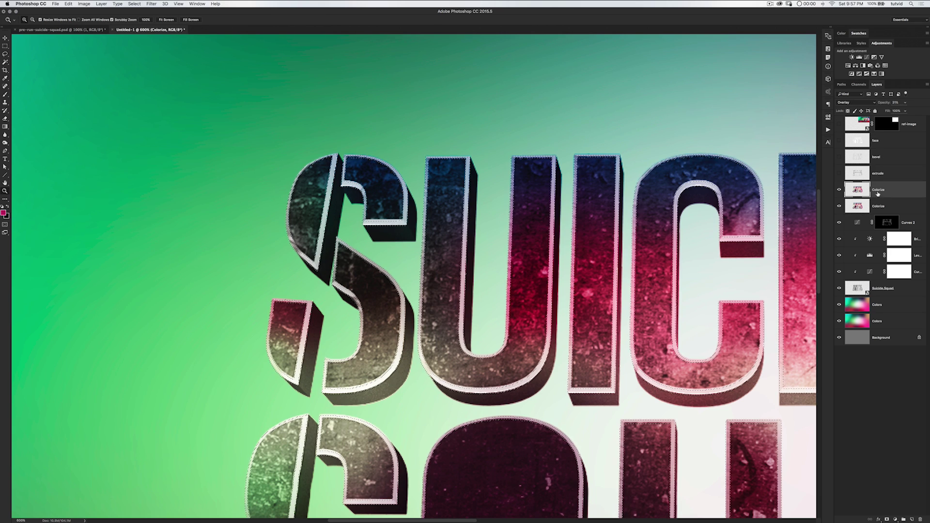
click(863, 65)
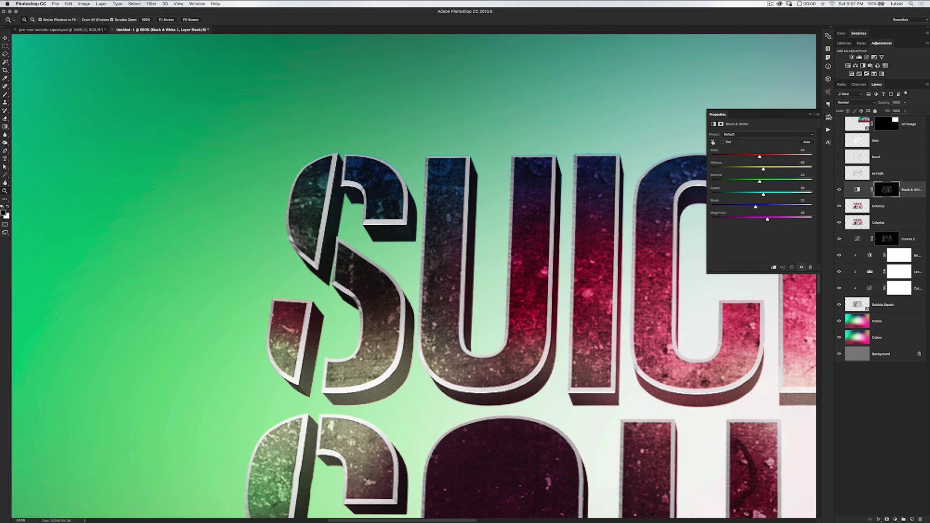
Add a Levels adjustment masked by the Black & White layer's mask, raising the shadow input and lowering the highlight input to about 211
click(828, 117)
super+click(882, 194)
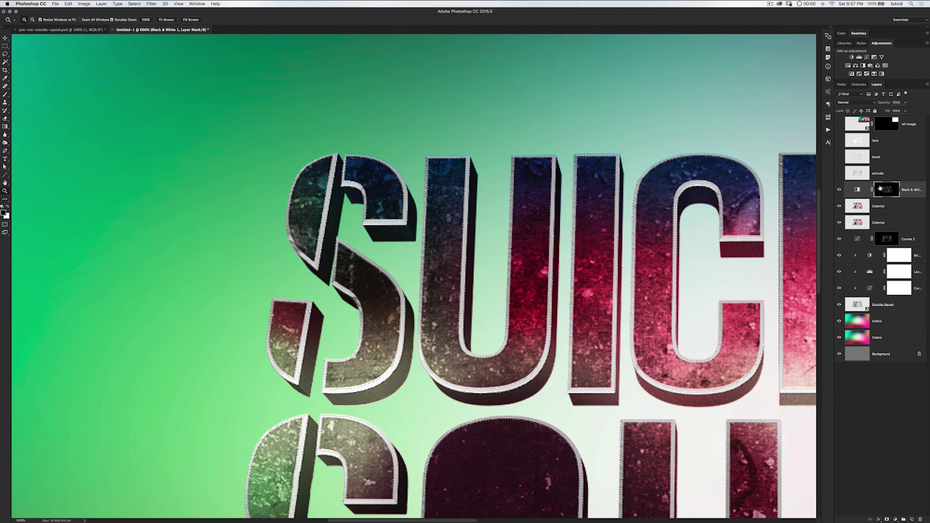
click(859, 57)
mouse_move(804, 179)
mouse_down()
mouse_move(776, 181)
mouse_move(792, 182)
mouse_up()
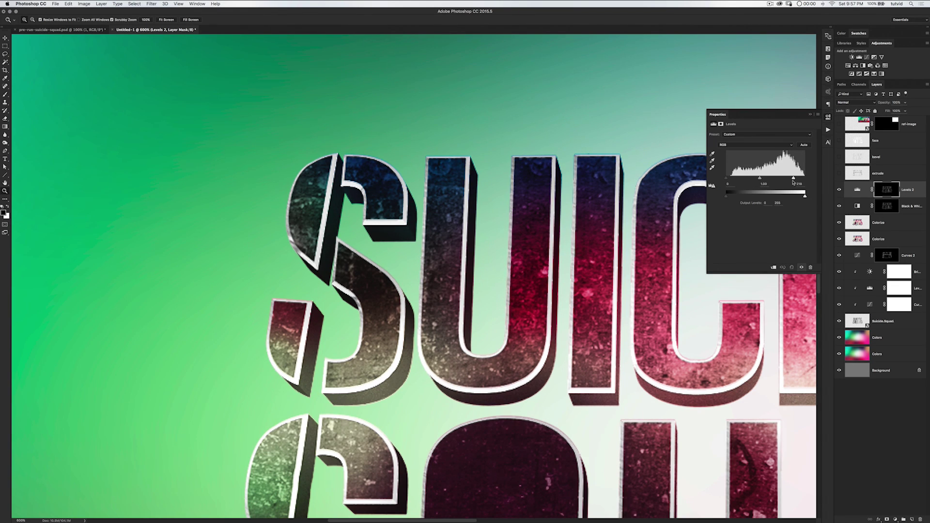
drag(726, 197, 768, 180)
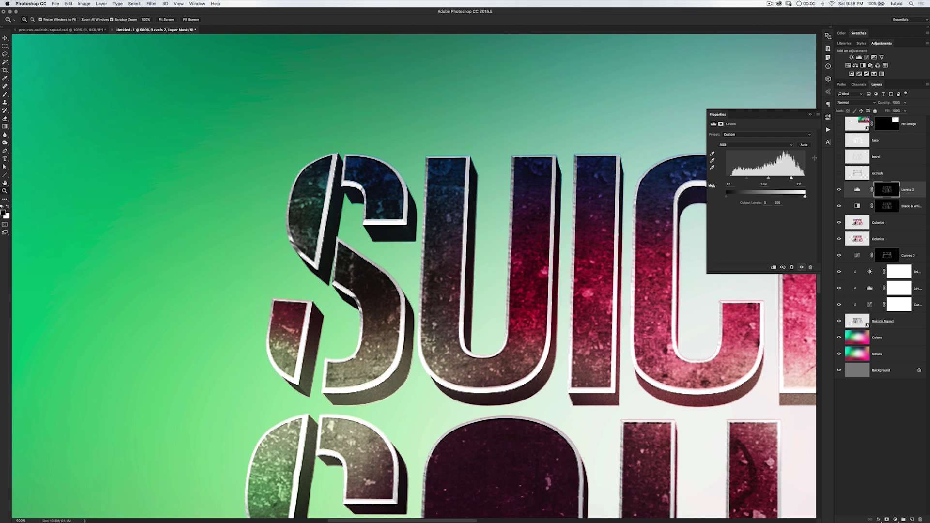
click(809, 114)
Add a monochrome Channel Mixer adjustment masked to the lettering above the upper Colorize layer and fine-tune its red and green amounts
key(super+minus)
key(super+minus)
key(super+minus)
key(super+minus)
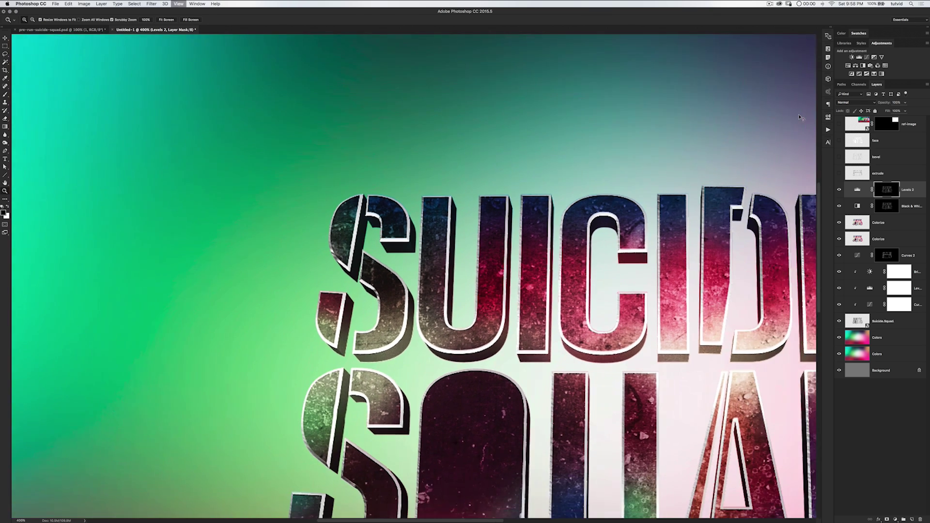
key(super+minus)
key(super+plus)
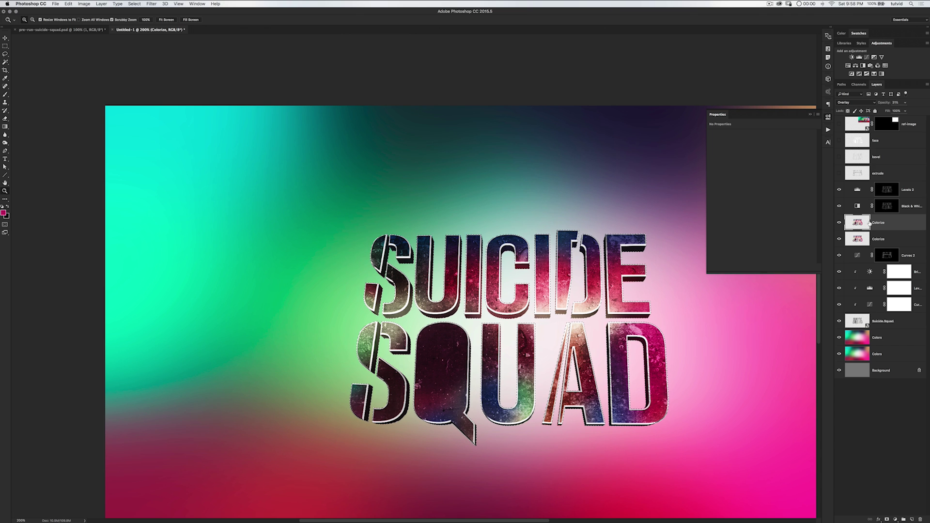
click(878, 66)
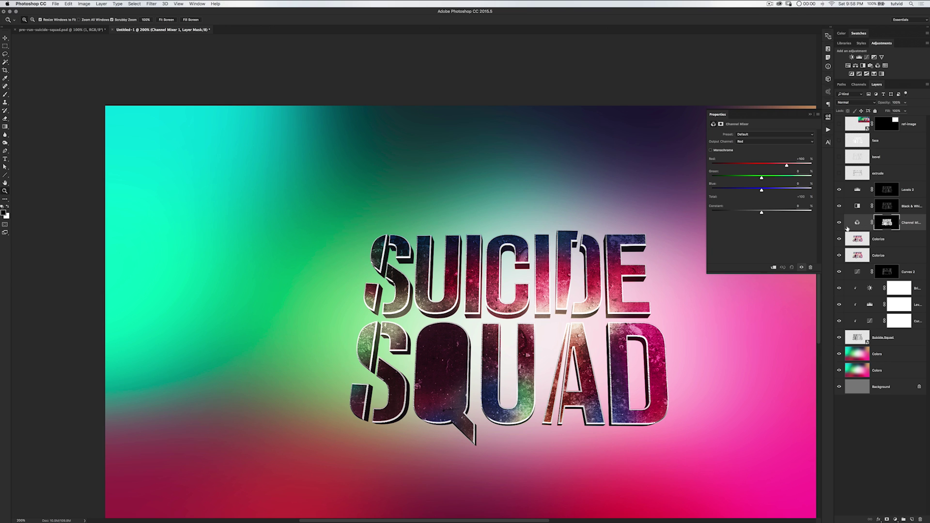
click(711, 151)
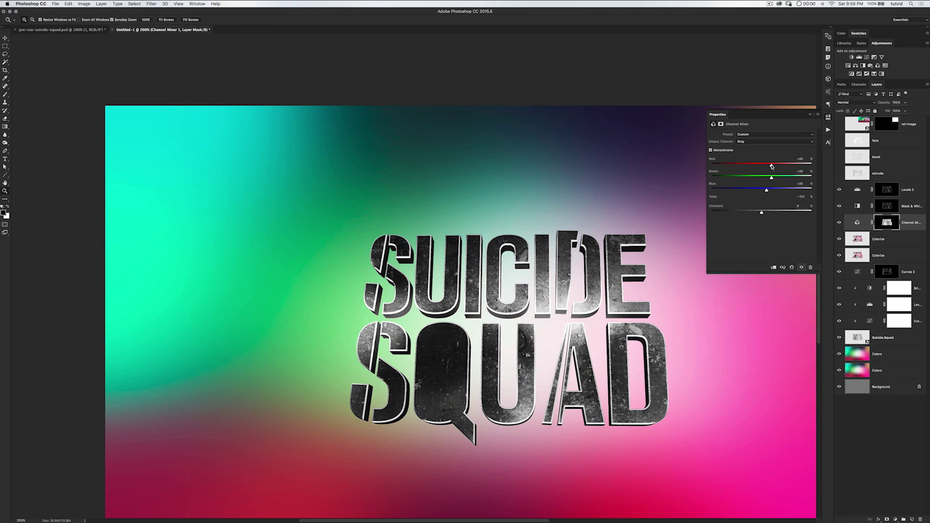
mouse_move(772, 166)
mouse_down()
mouse_move(787, 166)
mouse_move(773, 168)
mouse_move(781, 180)
mouse_move(770, 180)
mouse_up()
Set the Channel Mixer layer's blend mode to Soft Light, compare the lettering with and without it, and reduce its opacity
click(855, 103)
click(852, 175)
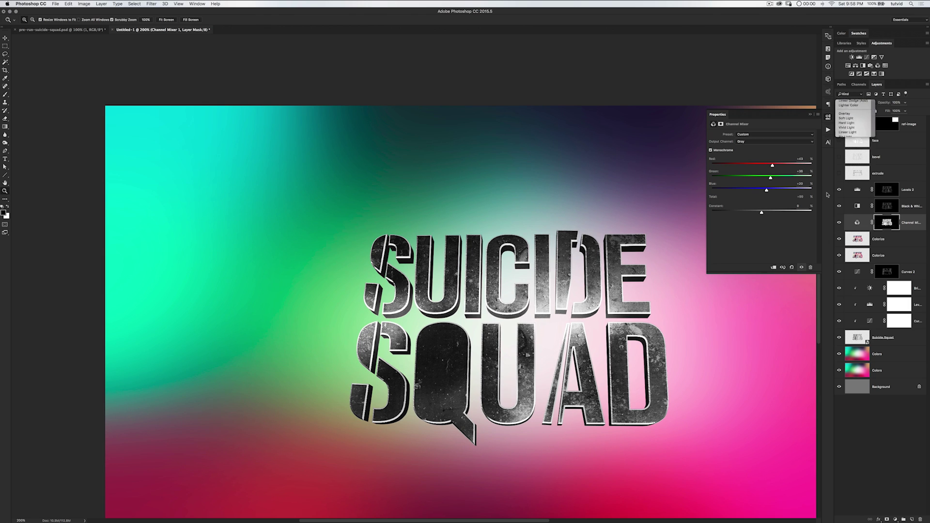
click(839, 223)
click(839, 223)
click(840, 222)
click(839, 222)
click(840, 223)
click(839, 223)
click(840, 222)
click(839, 222)
drag(886, 105, 878, 106)
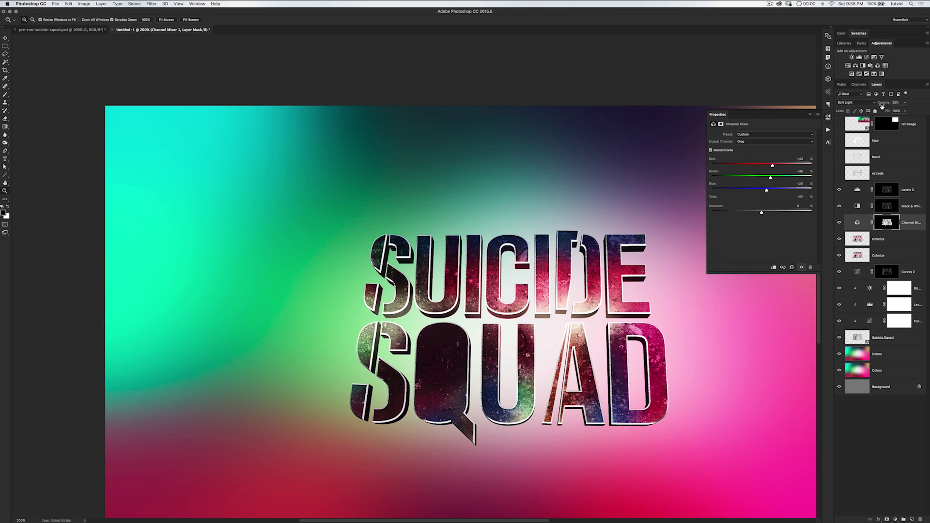
Add a Vibrance adjustment using the Channel Mixer mask as selection, raising vibrance strongly and saturation slightly
super+click(889, 224)
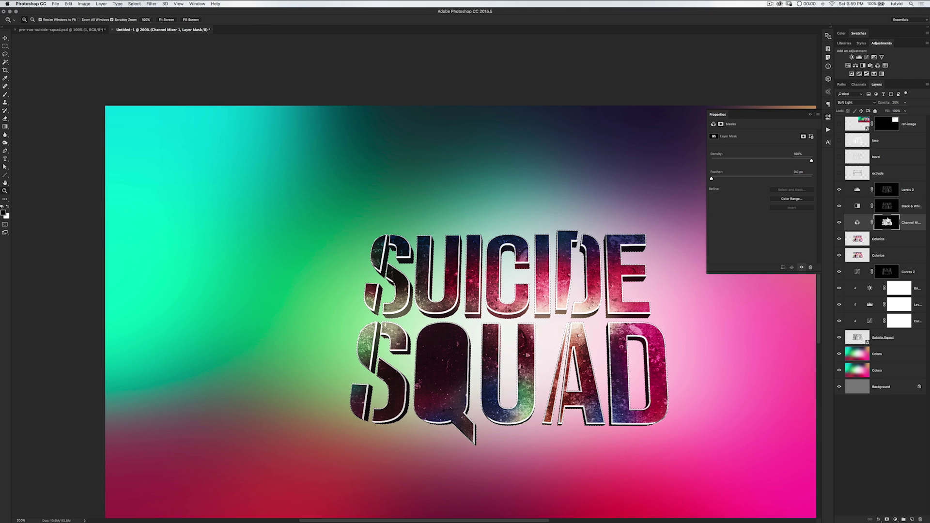
click(881, 57)
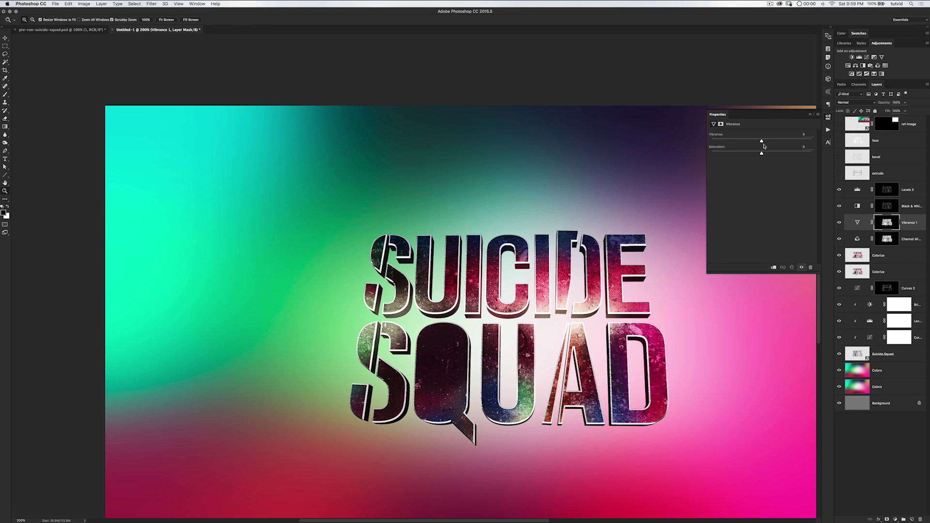
drag(762, 141, 786, 140)
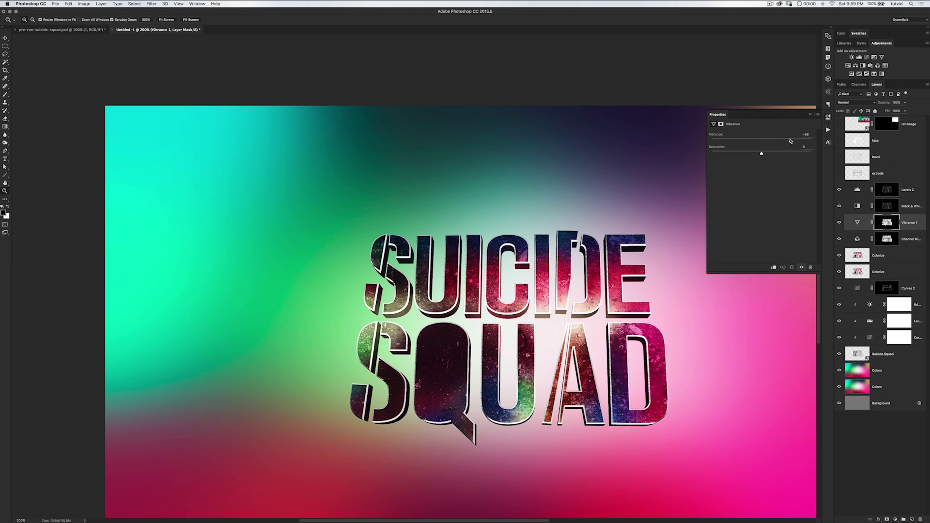
mouse_move(761, 153)
mouse_down()
mouse_move(778, 153)
mouse_move(768, 153)
mouse_up()
click(828, 117)
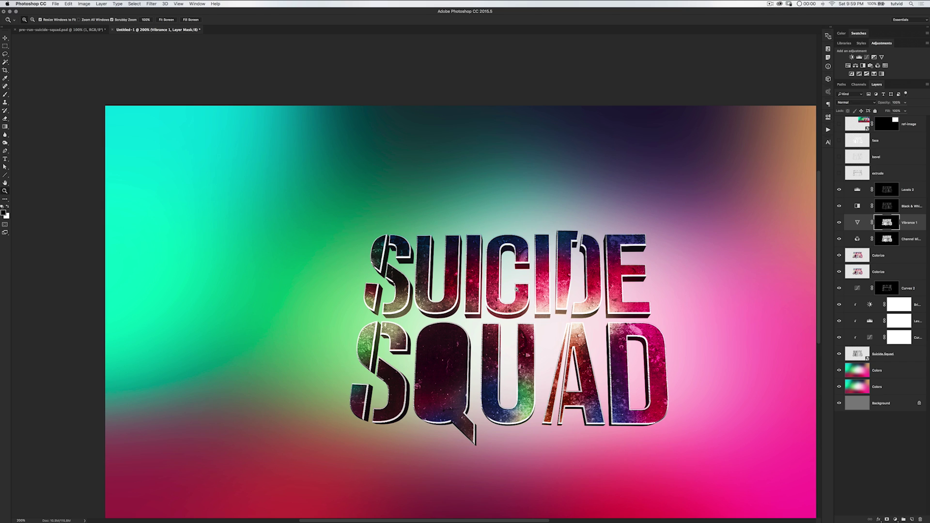
Move the Channel Mixer layer above the Vibrance layer and fine-tune its opacity
drag(864, 243, 858, 218)
click(840, 240)
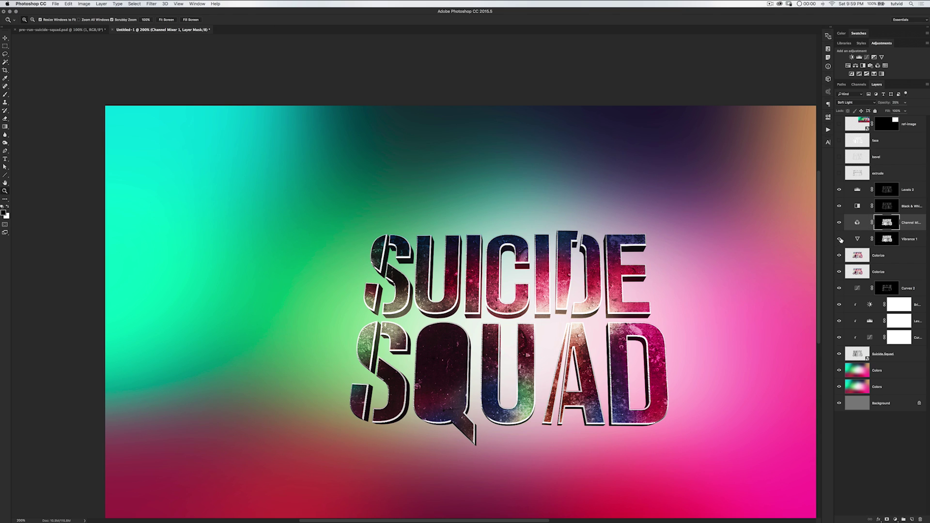
click(856, 224)
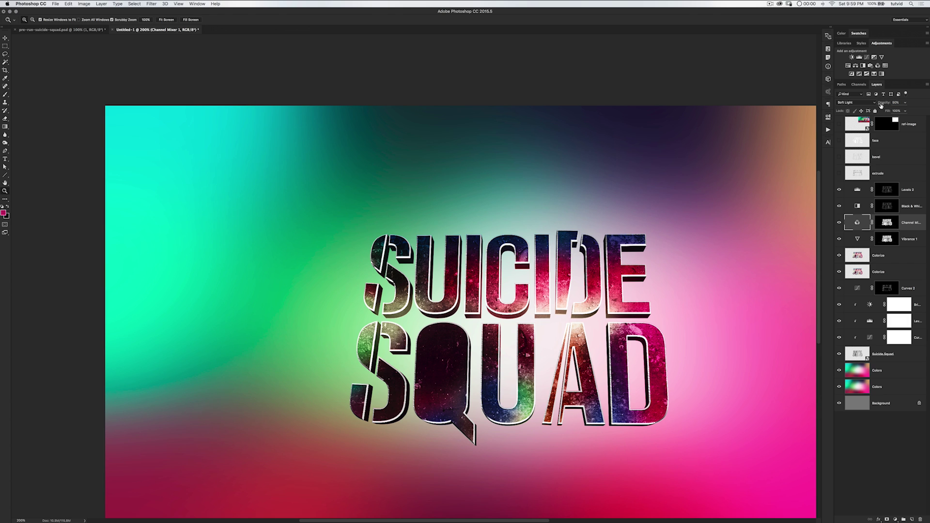
drag(880, 105, 876, 105)
Add a Levels adjustment masked to the letter faces above the Channel Mixer, brightening the midtones and highlights
super+click(858, 142)
click(859, 59)
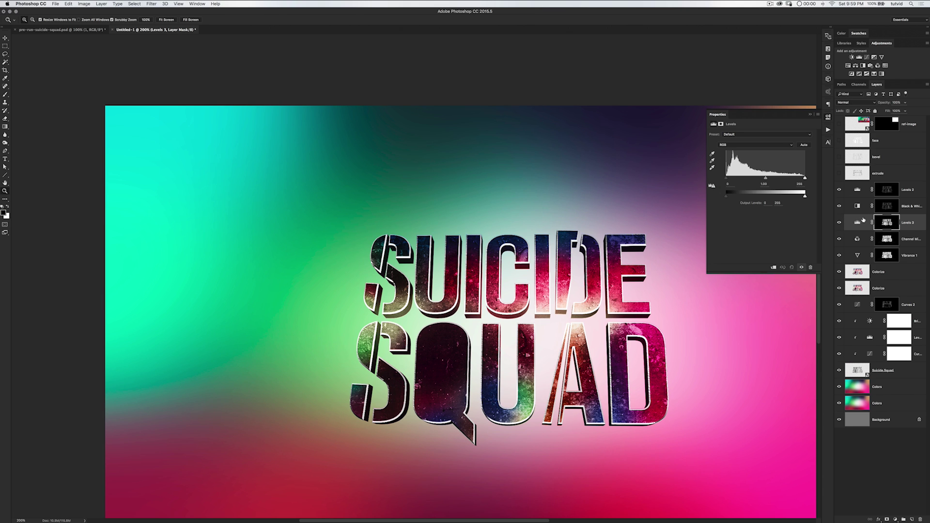
drag(766, 179, 728, 179)
drag(805, 179, 797, 179)
click(827, 120)
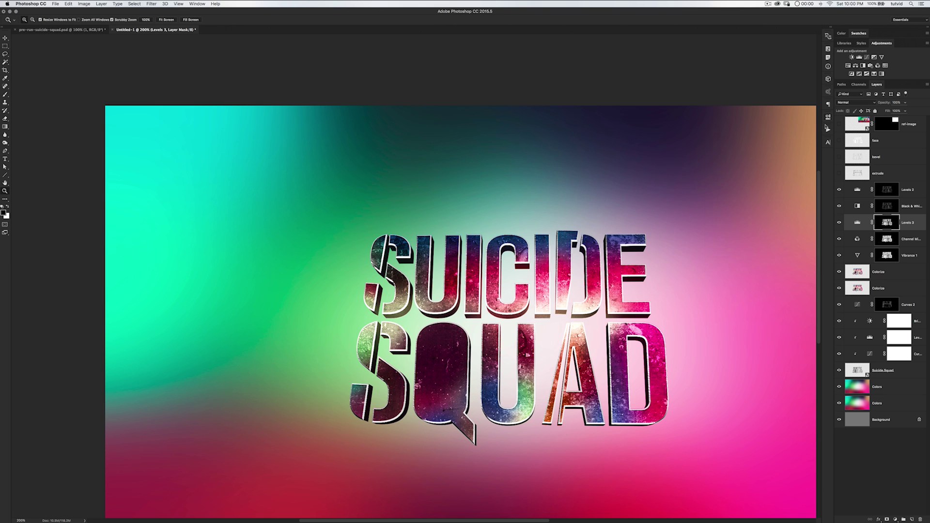
Examine the lettering's bevel edges up close with the topmost Levels adjustment hidden and shown
click(534, 252)
click(535, 252)
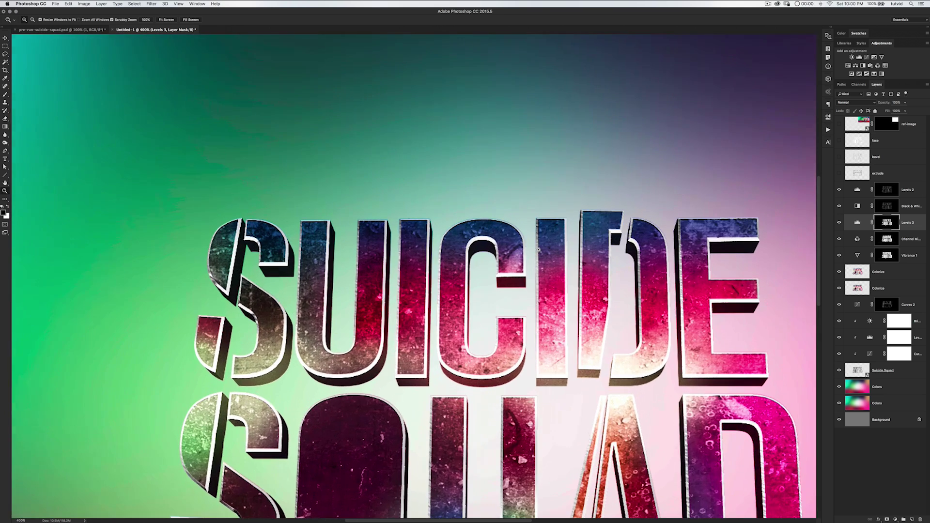
click(534, 252)
click(534, 252)
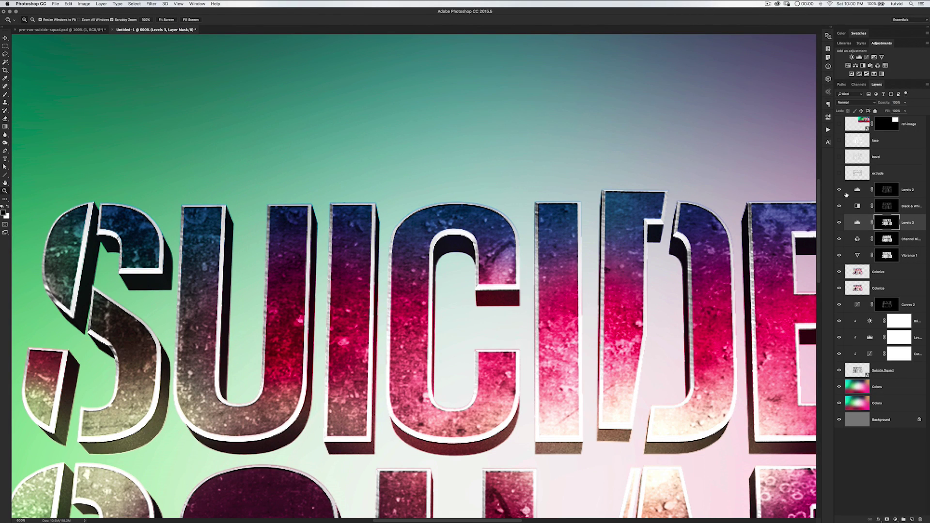
click(839, 190)
click(839, 190)
click(839, 190)
click(839, 189)
click(839, 188)
click(839, 188)
key(super+minus)
key(super+minus)
key(super+minus)
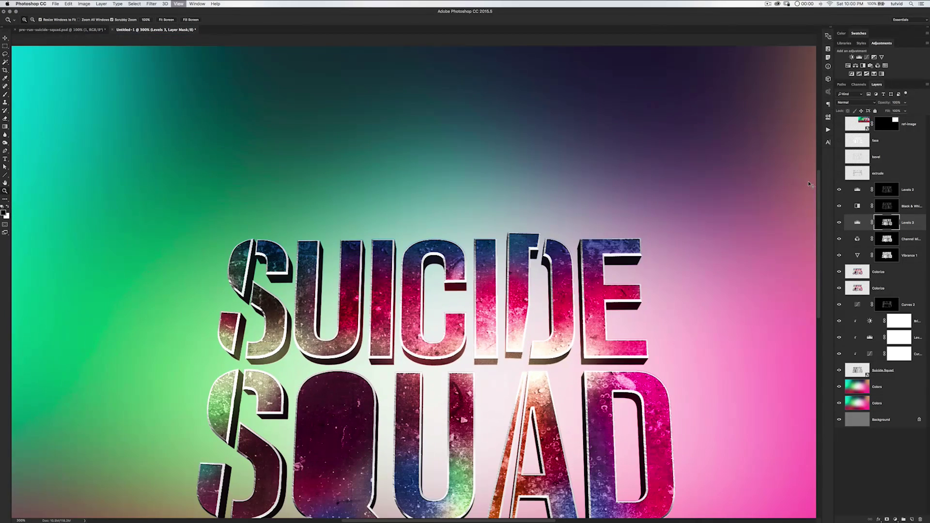
Compare the title with and without the topmost Levels adjustment and reduce that layer's opacity to about 43%
click(844, 190)
click(838, 189)
click(838, 190)
click(837, 190)
click(837, 190)
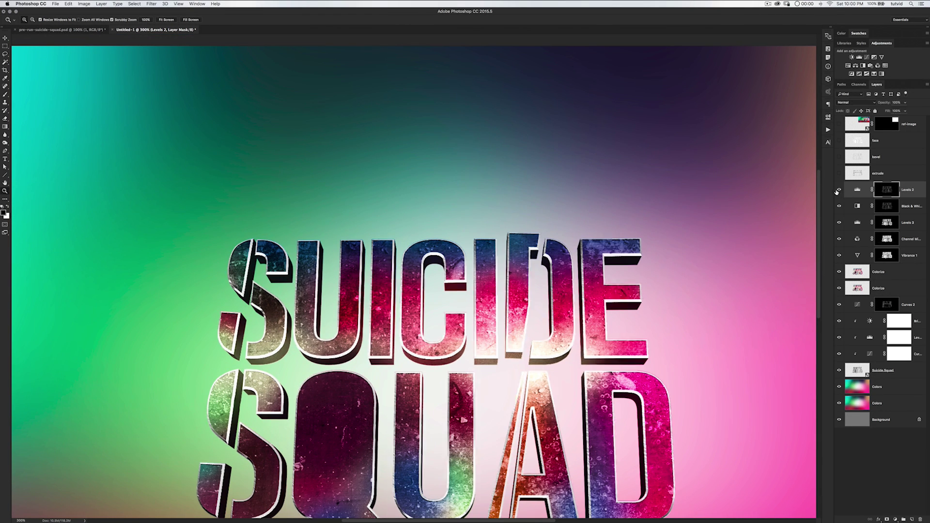
drag(885, 104, 884, 104)
Show the ref-image layer and delete its layer mask
key(super+minus)
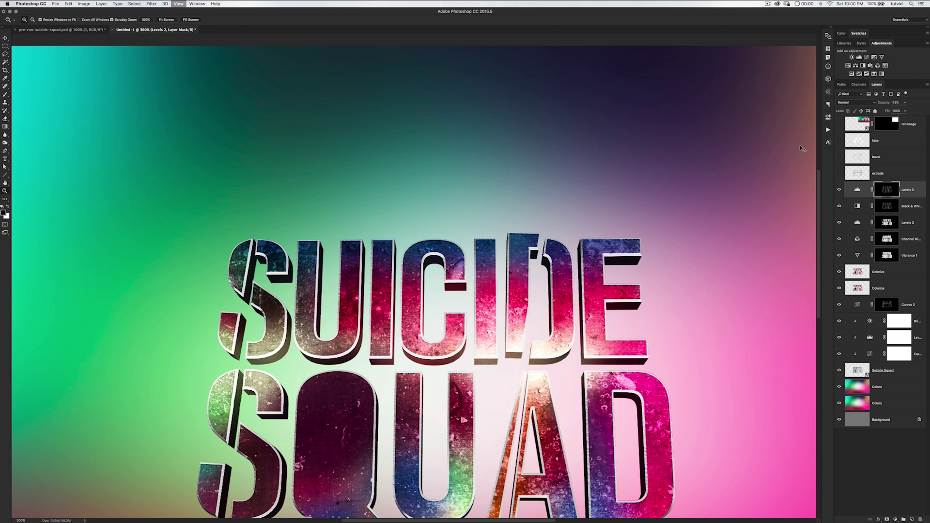
click(838, 125)
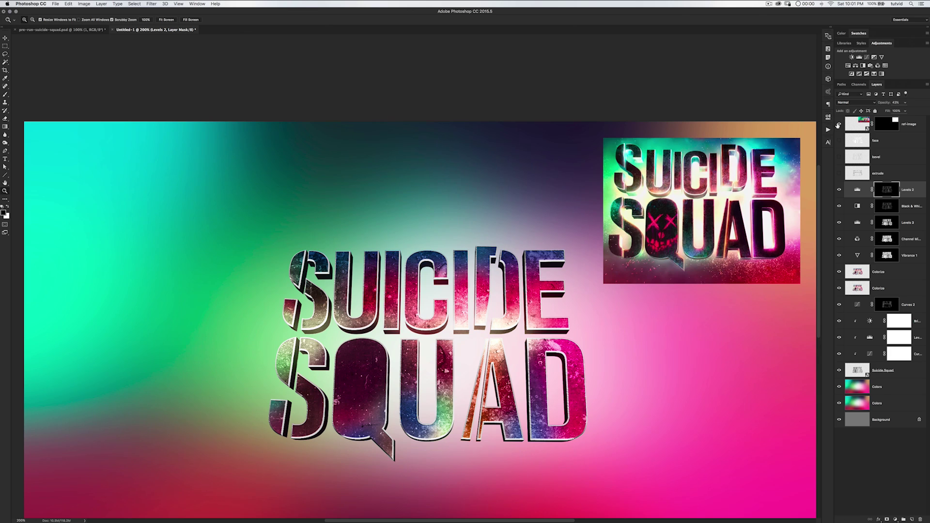
drag(884, 124, 920, 519)
Move the reference poster over the title for comparison, place it in the canvas's upper-right area, and hide its layer
key(v)
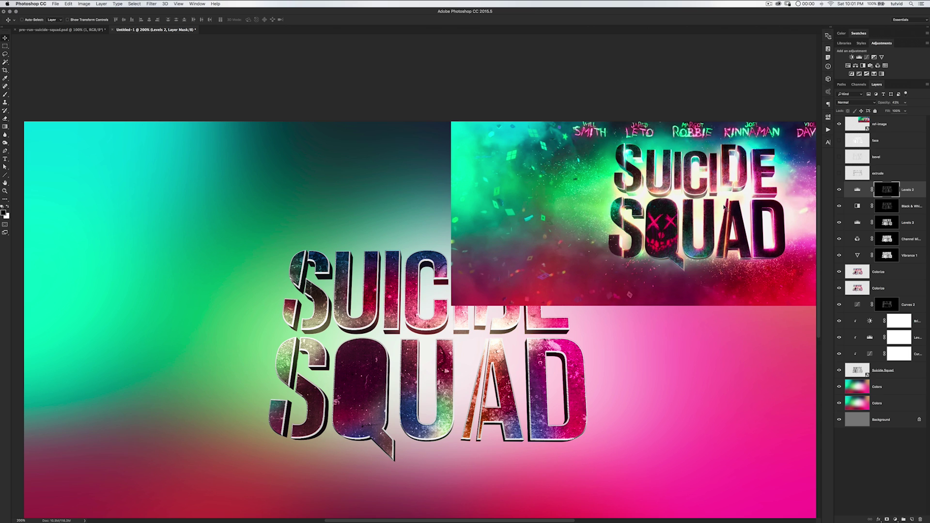
click(888, 124)
drag(758, 160, 573, 227)
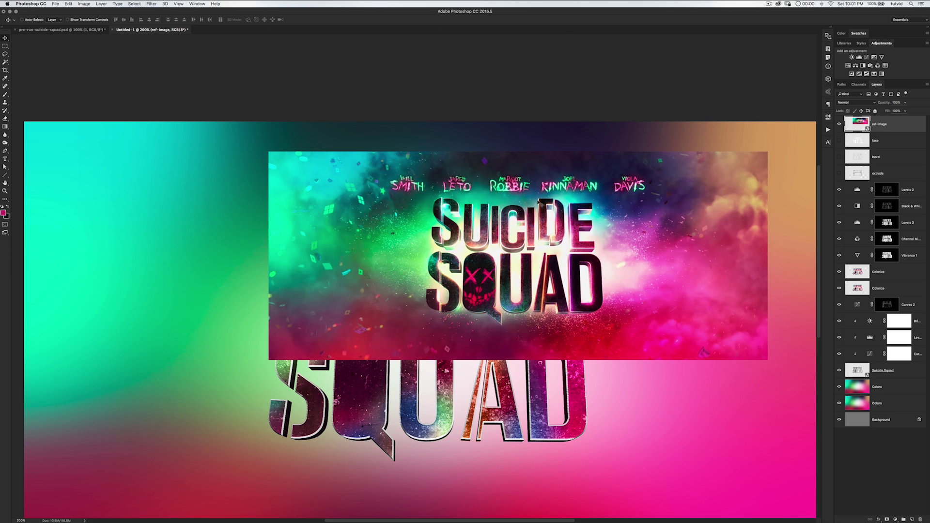
drag(684, 187, 636, 271)
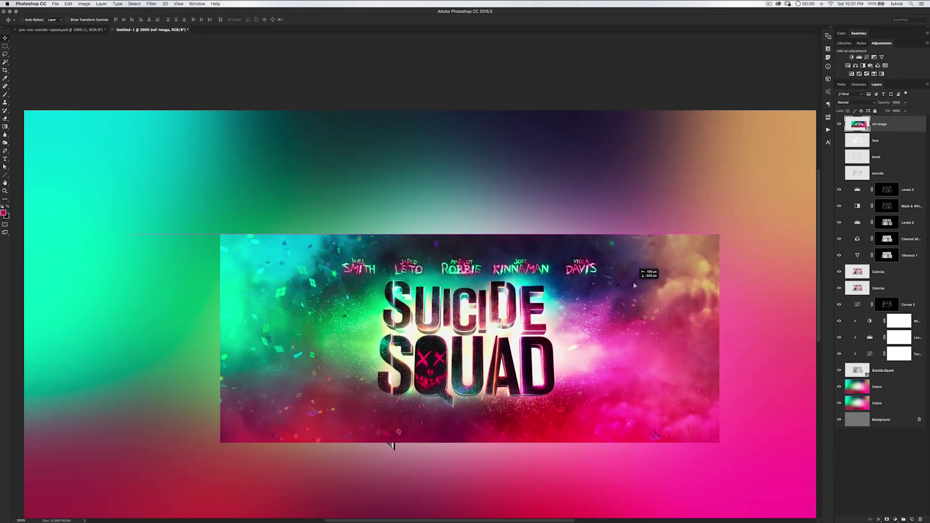
drag(574, 302, 666, 182)
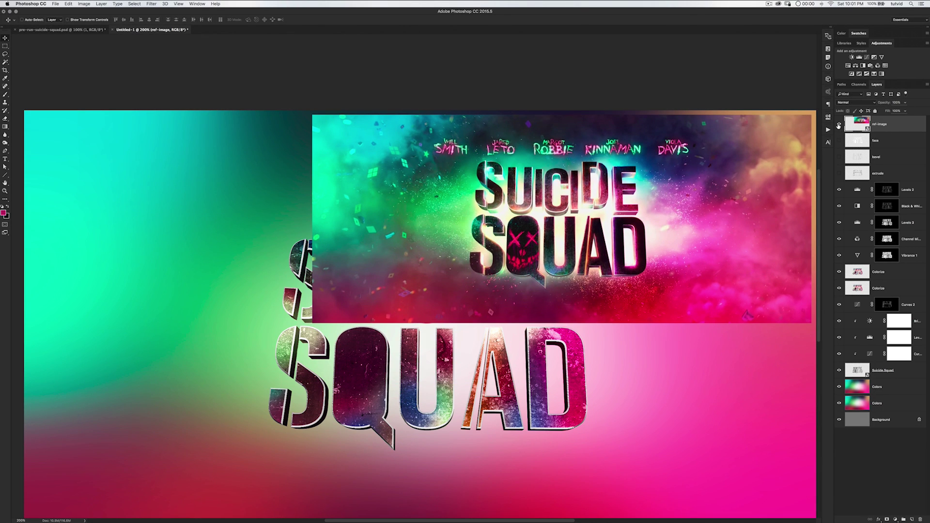
click(839, 125)
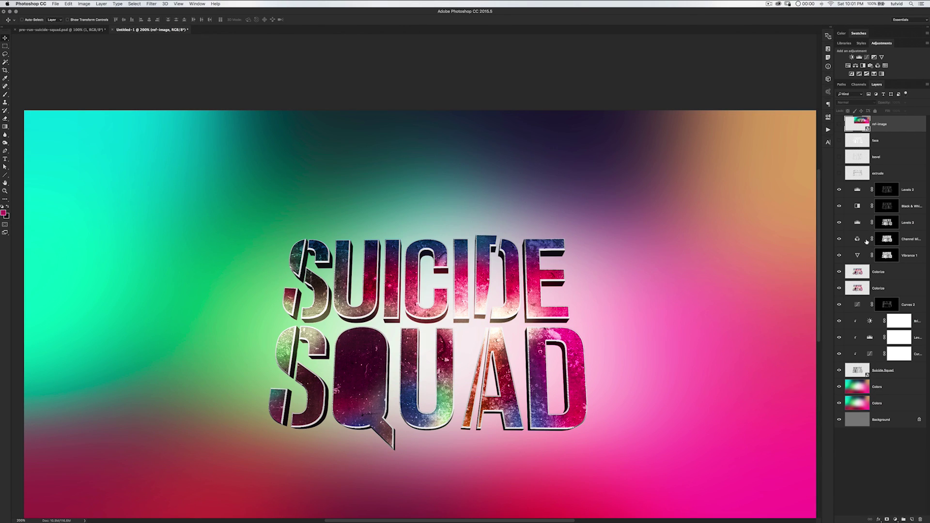
Create a new layer above the topmost Levels adjustment and fill it with 50% Gray at 100% opacity
click(860, 192)
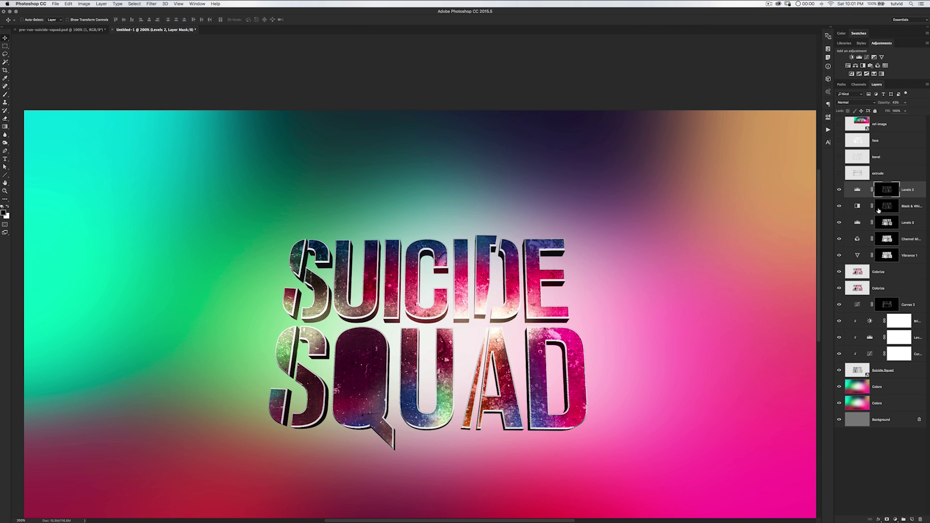
click(912, 519)
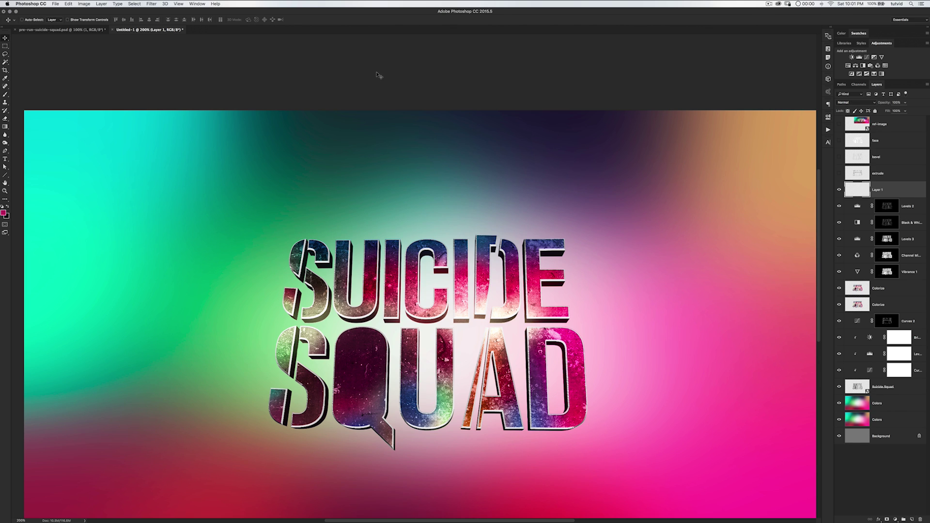
click(67, 4)
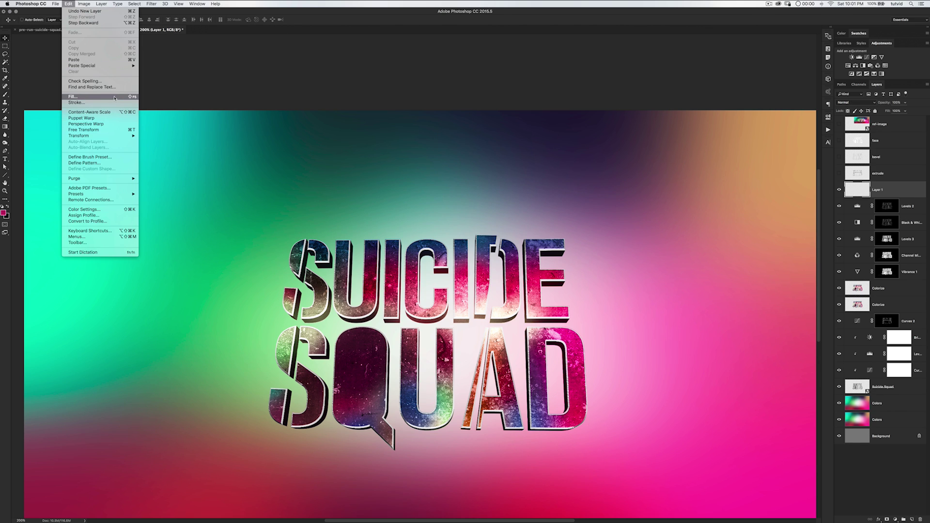
click(78, 98)
click(485, 92)
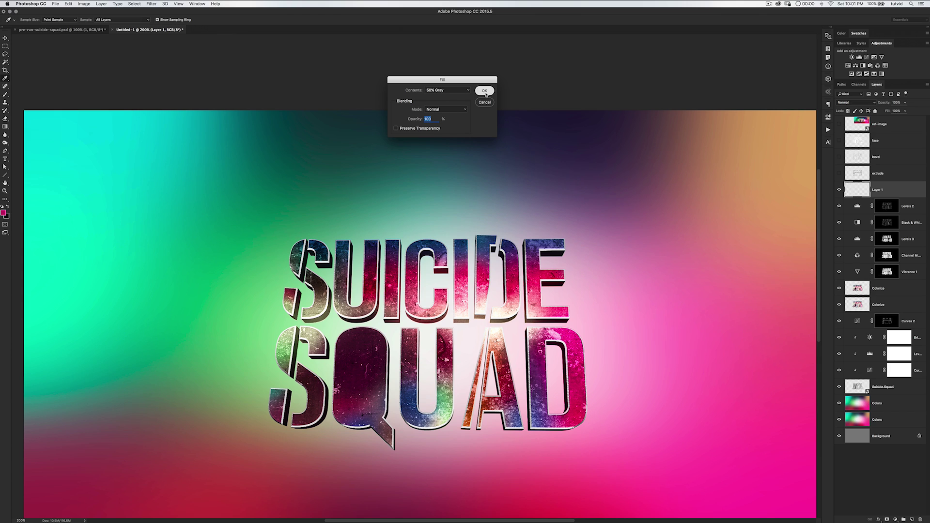
Rename the gray-filled layer D&B and set its blend mode to Overlay
double_click(878, 189)
text(D&B)
key(Return)
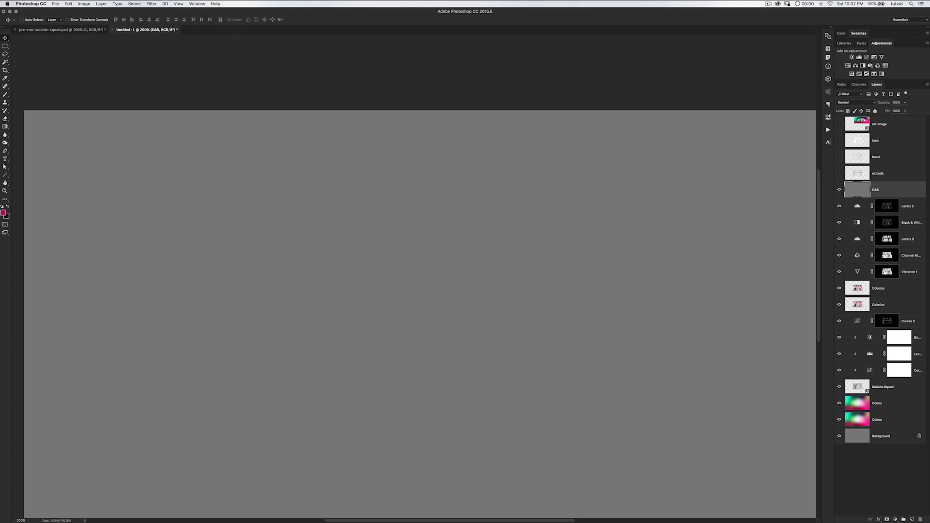
click(854, 103)
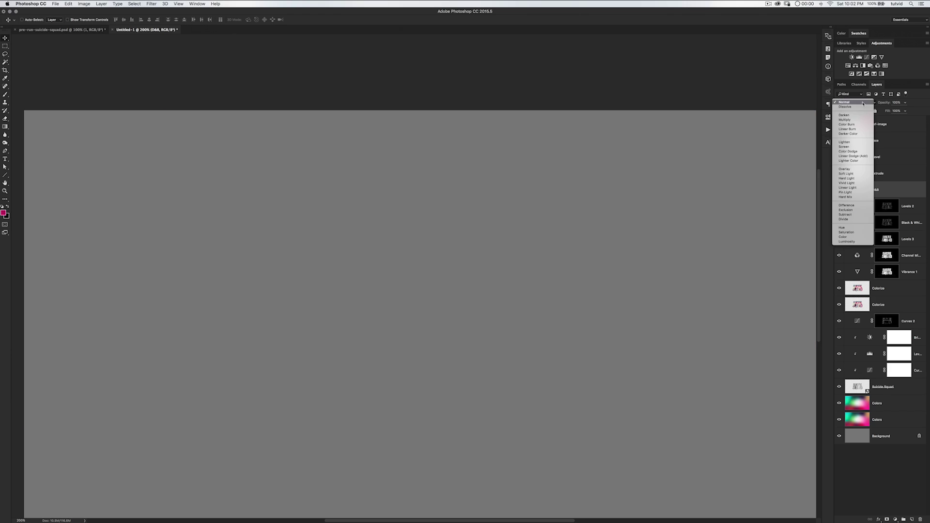
click(850, 170)
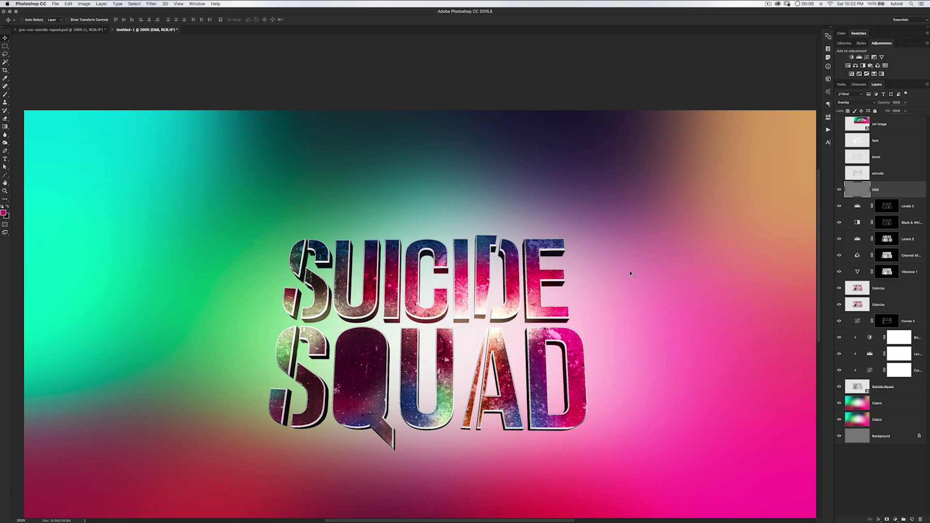
Burn the upper parts of the D and E in SUICIDE on the D&B layer with a large midtones Burn brush
key(super+minus)
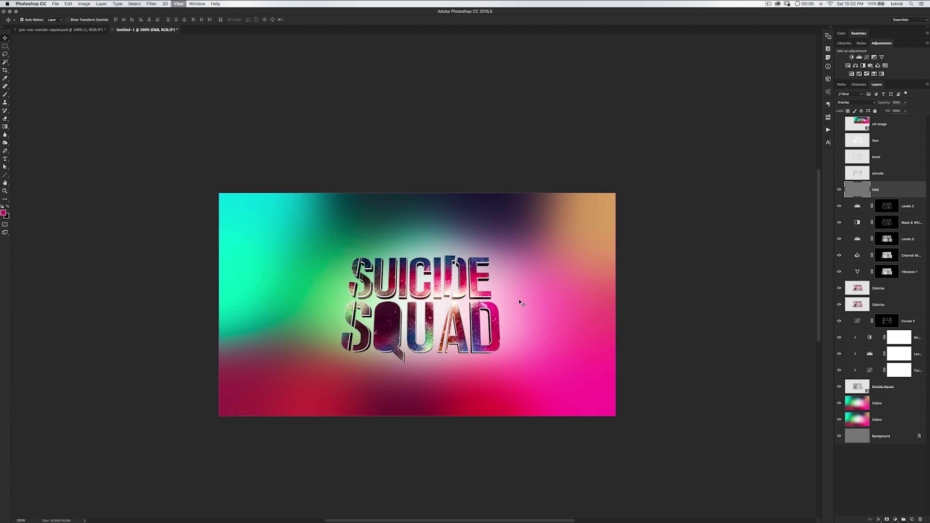
key(super+plus)
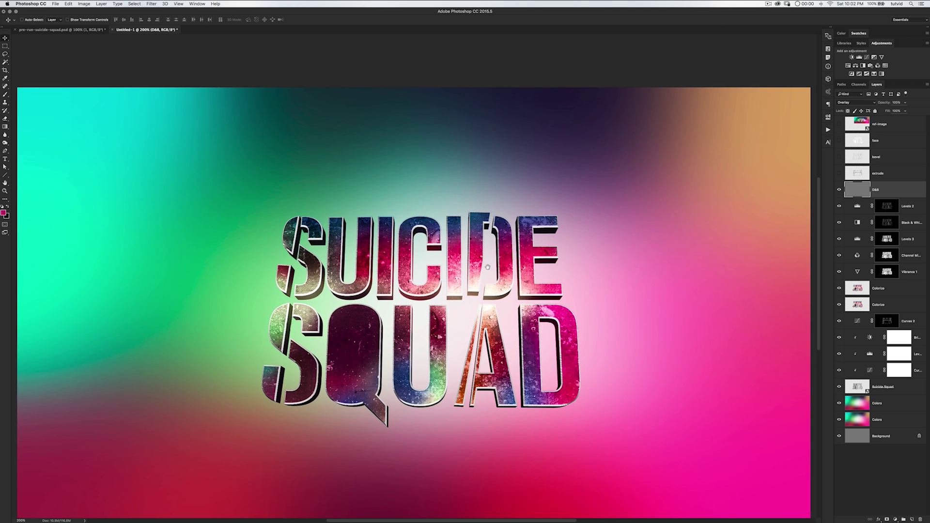
drag(487, 266, 487, 265)
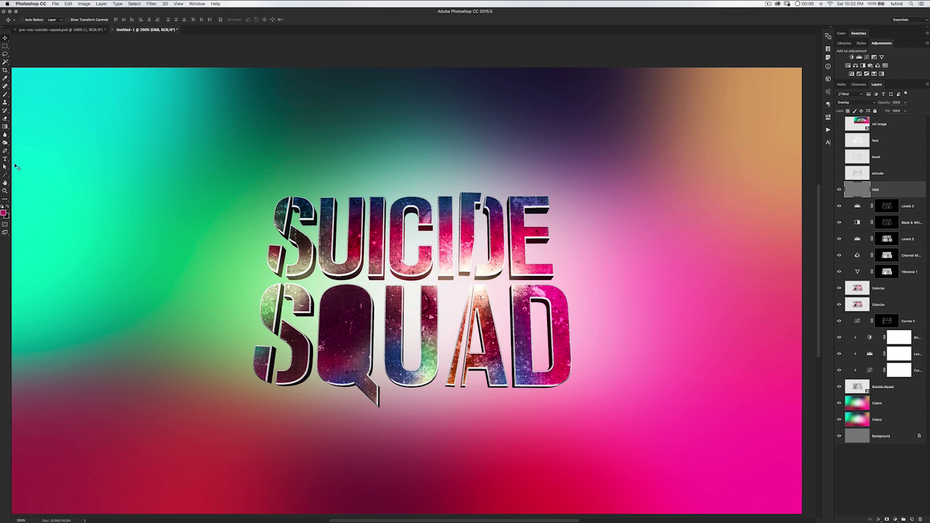
click(4, 144)
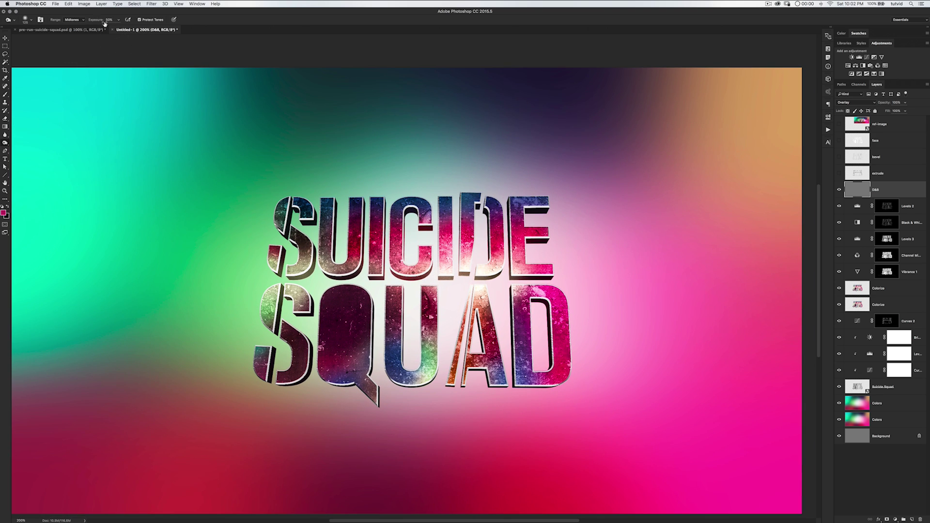
key(bracketright)
key(bracketright)
key(bracketright)
key(bracketright)
key(bracketright)
key(bracketright)
key(bracketright)
click(522, 193)
click(528, 200)
click(525, 200)
click(466, 198)
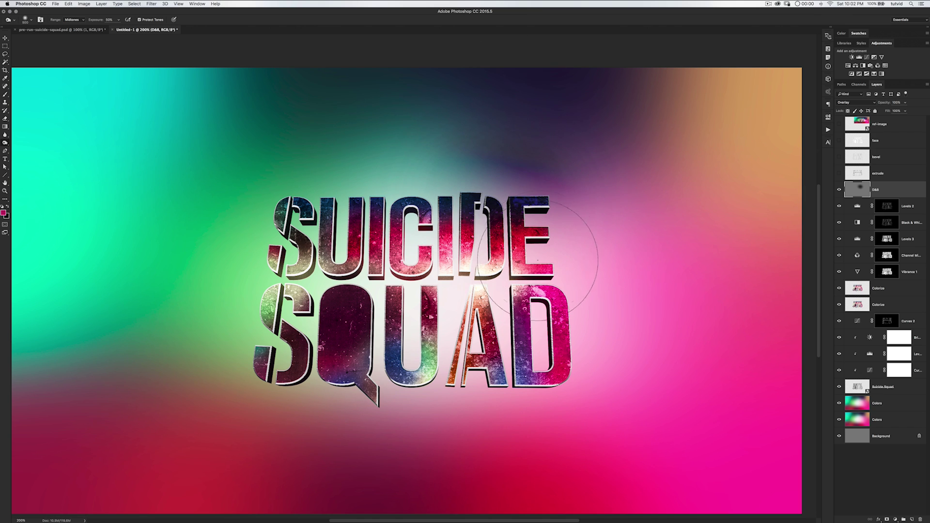
Set the D&B layer's blend mode to Soft Light and briefly show the reference poster for comparison
click(857, 102)
click(848, 107)
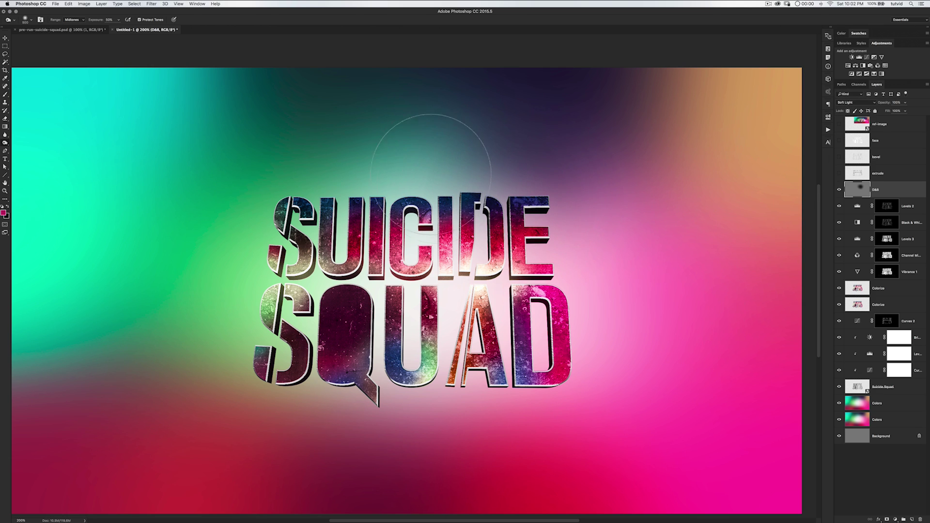
click(839, 125)
click(839, 124)
Burn over the upper part of the A in SQUAD with a smaller brush
key(bracketleft)
key(bracketleft)
key(bracketleft)
mouse_move(489, 303)
mouse_down()
mouse_move(502, 369)
mouse_move(493, 335)
mouse_up()
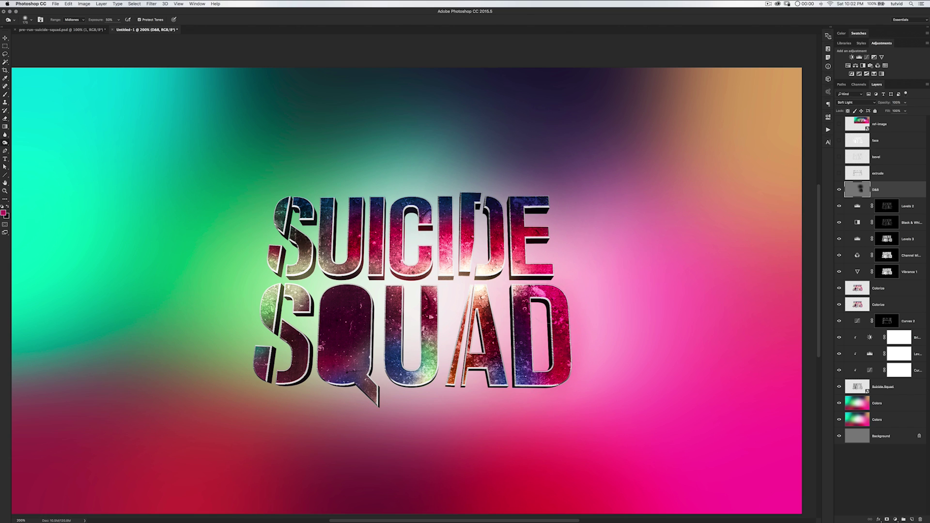
Compare the title with and without the Levels adjustment below Black & White, and check it against the reference poster
click(840, 241)
click(839, 240)
click(839, 240)
click(839, 239)
click(839, 240)
click(838, 240)
click(840, 126)
click(840, 125)
Burn across the upper U and C in SUICIDE and the Q and U in SQUAD, adjusting the brush size between areas
key(bracketright)
key(bracketright)
key(bracketright)
mouse_move(361, 208)
mouse_down()
mouse_move(422, 199)
mouse_move(313, 204)
mouse_move(471, 193)
mouse_move(408, 199)
mouse_up()
mouse_move(361, 300)
mouse_down()
mouse_move(353, 300)
mouse_move(380, 294)
mouse_up()
key(bracketleft)
key(bracketleft)
drag(398, 323, 431, 323)
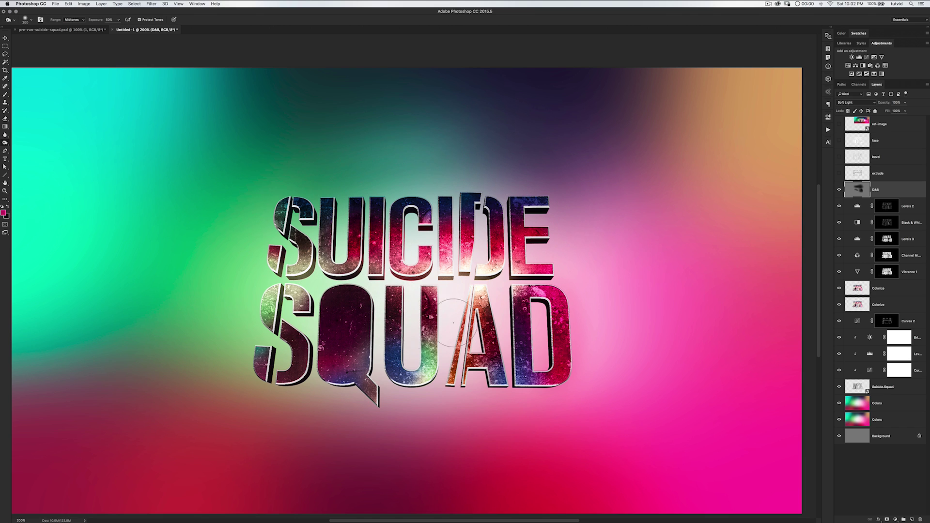
Compare the burned lettering with the reference poster and with the title when the D&B layer is hidden
click(839, 124)
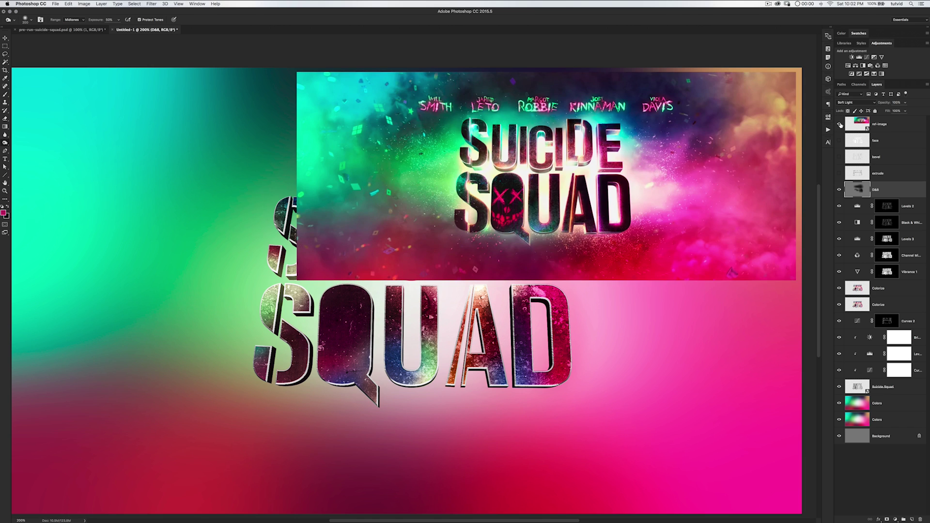
click(840, 124)
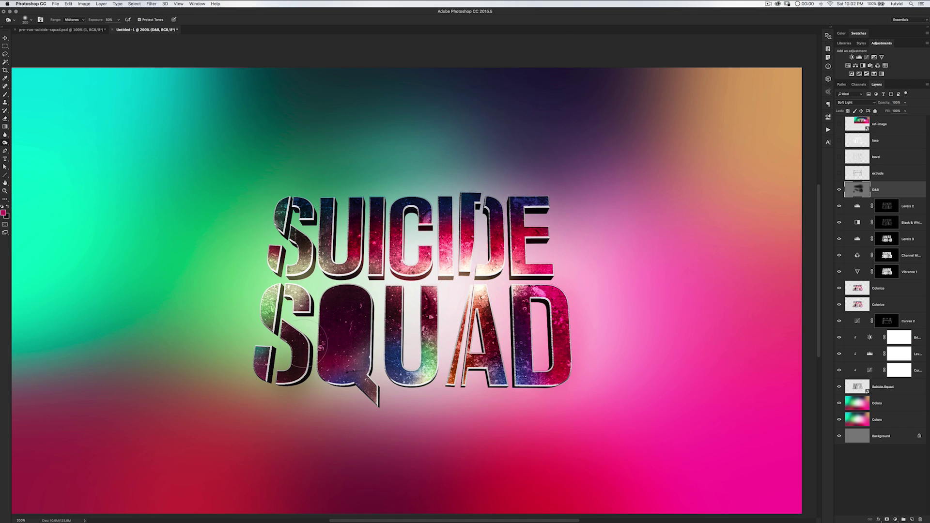
click(840, 124)
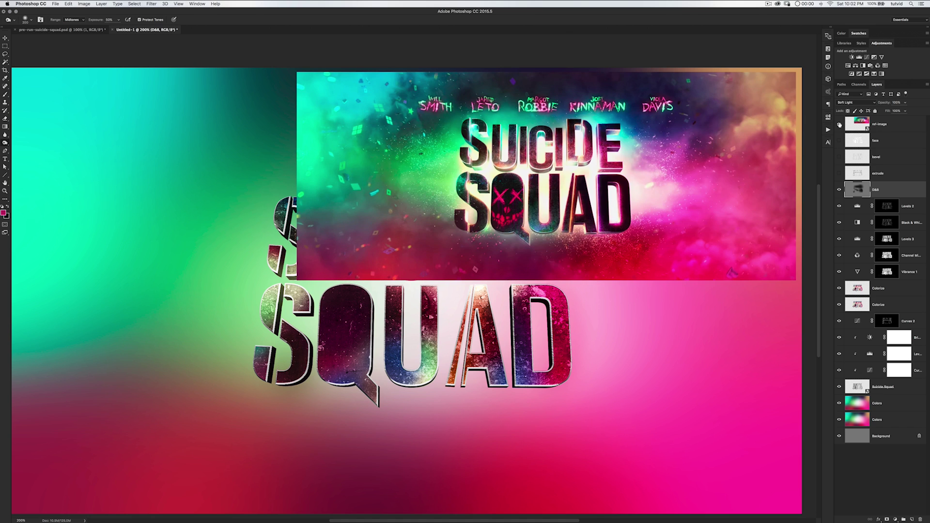
click(839, 124)
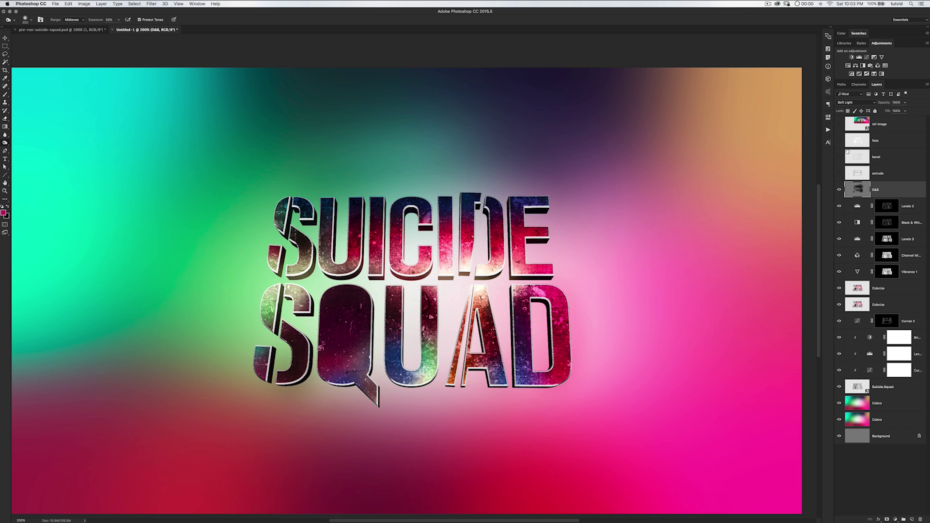
click(839, 190)
click(840, 190)
click(840, 190)
click(839, 191)
Mask the D&B layer to the lettering outline of the Suicide.Squad layer, and compare the title with D&B on and off
super+click(862, 387)
click(887, 519)
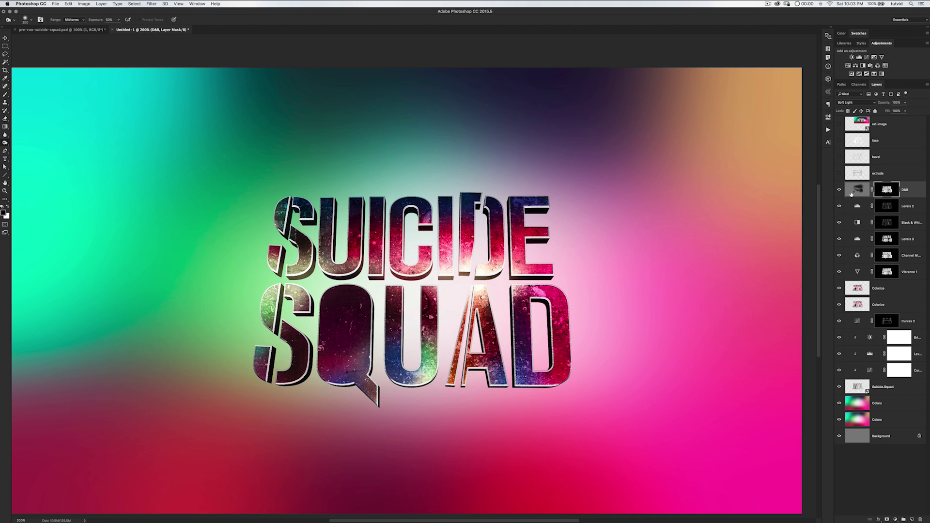
click(840, 191)
click(839, 190)
click(839, 191)
click(839, 190)
click(839, 190)
click(839, 191)
Compare the title with and without the Levels adjustment below Black & White, and reduce that adjustment's opacity
click(839, 240)
click(839, 241)
click(839, 240)
click(839, 240)
click(858, 240)
drag(887, 104, 883, 104)
click(855, 192)
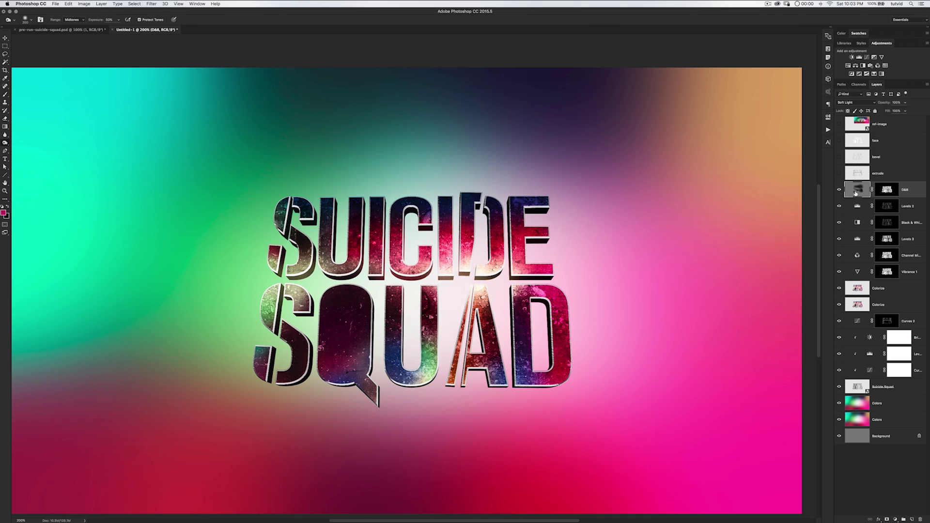
click(887, 239)
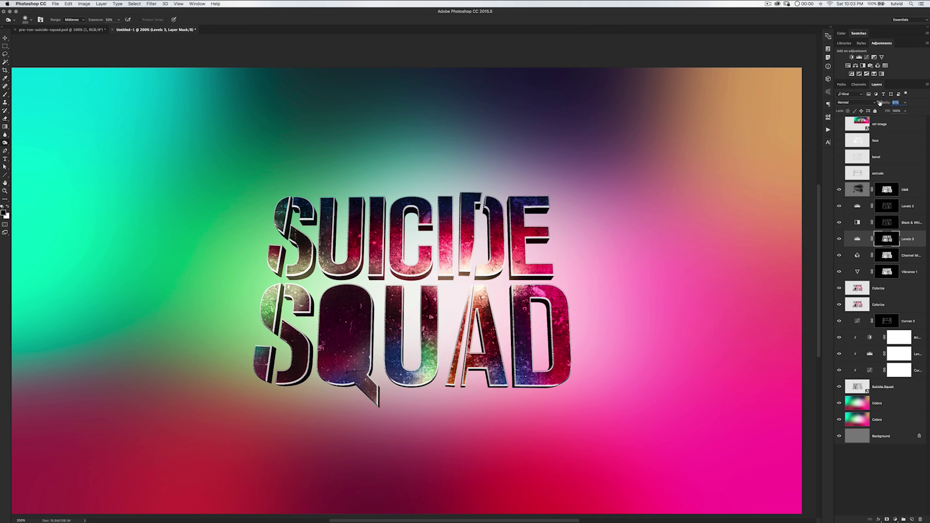
Slightly reduce the D&B layer's opacity and check the title against the reference poster
click(857, 191)
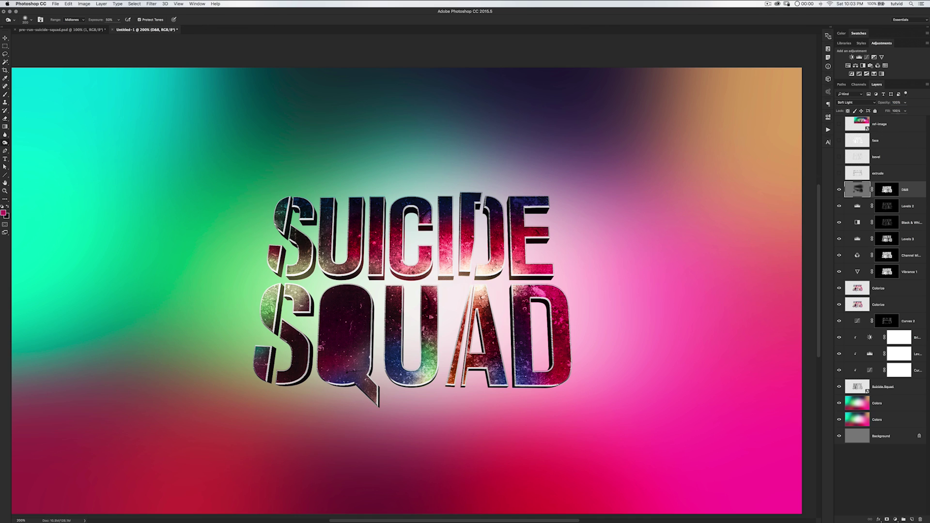
mouse_move(891, 106)
mouse_down()
mouse_move(879, 104)
mouse_move(888, 105)
mouse_up()
click(839, 124)
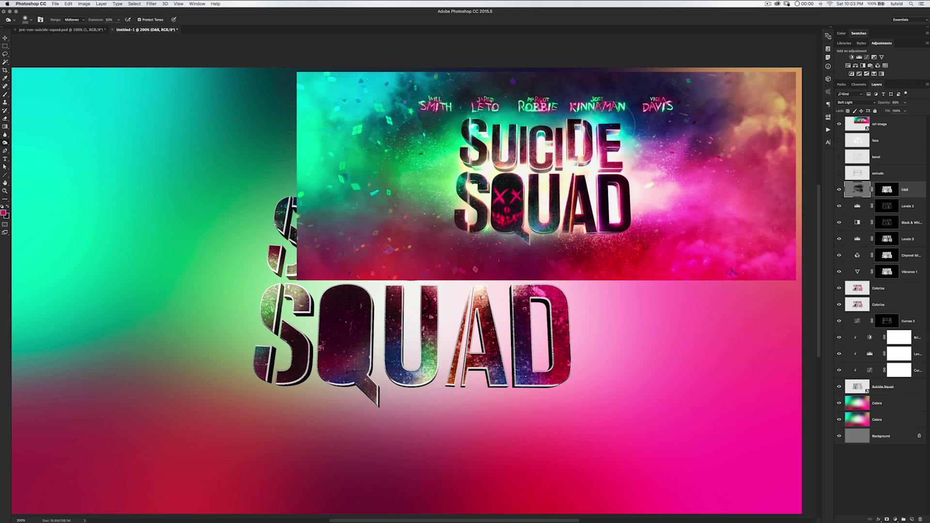
click(838, 124)
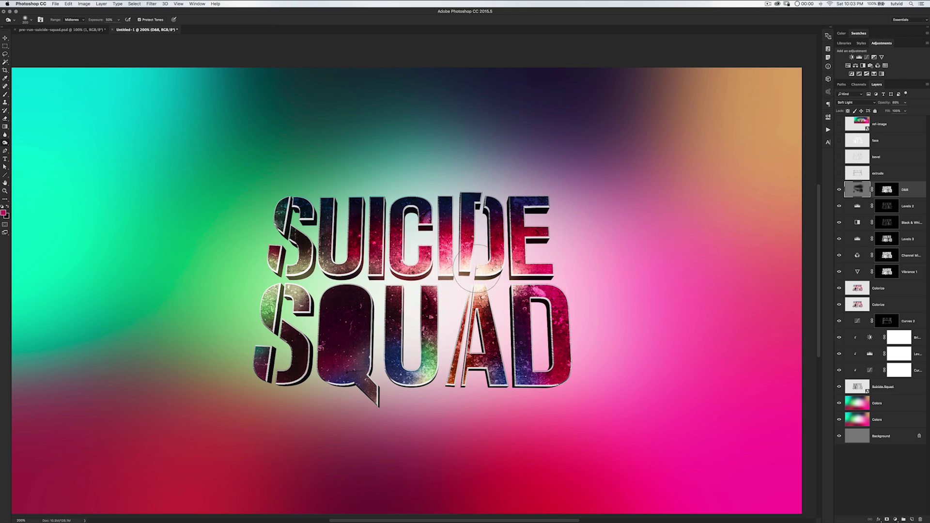
Reduce the Channel Mixer adjustment's opacity and check the effect of the two Levels adjustments above it
click(858, 256)
drag(884, 103, 884, 104)
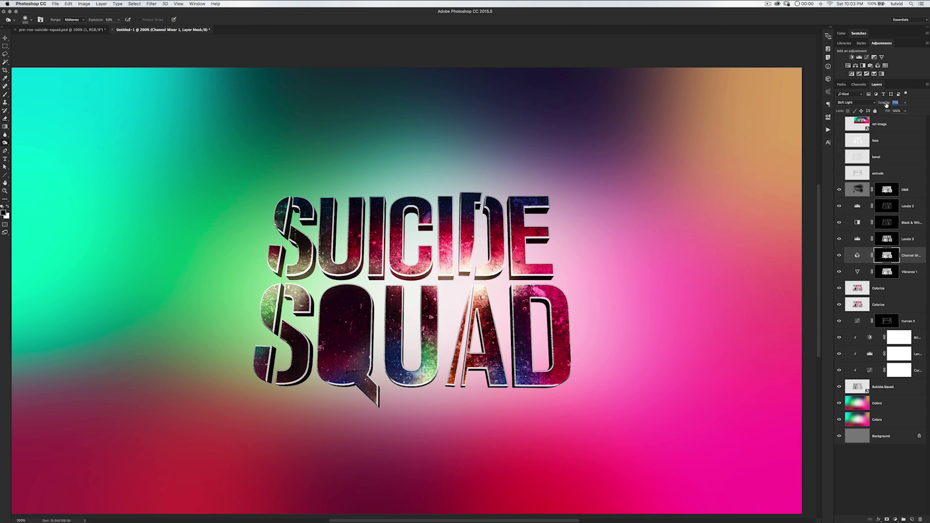
key(Return)
click(840, 239)
click(840, 239)
click(839, 205)
click(839, 206)
Reduce the Vibrance 1 adjustment's opacity and compare the title with and without it
click(861, 270)
drag(886, 104, 880, 104)
click(840, 272)
click(839, 272)
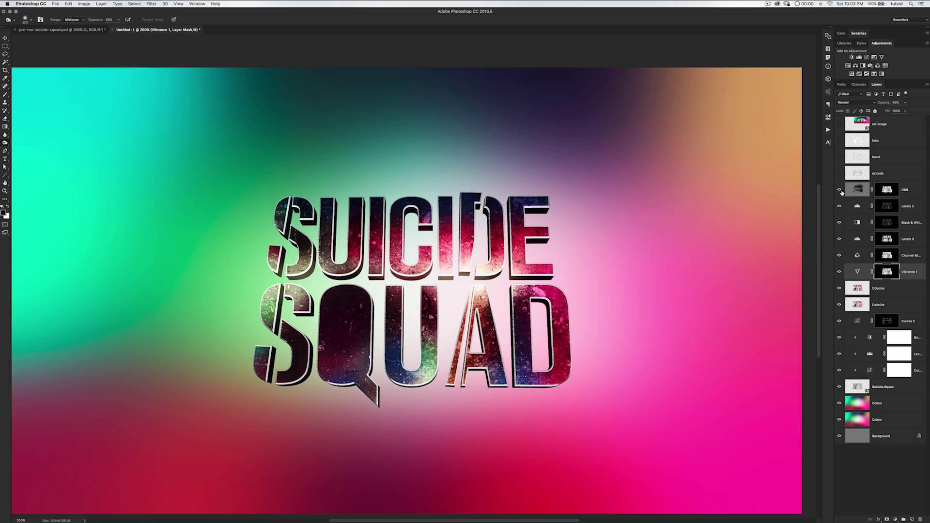
Compare the bevel with and without the Curves 2 adjustment, and leave that adjustment hidden
click(854, 195)
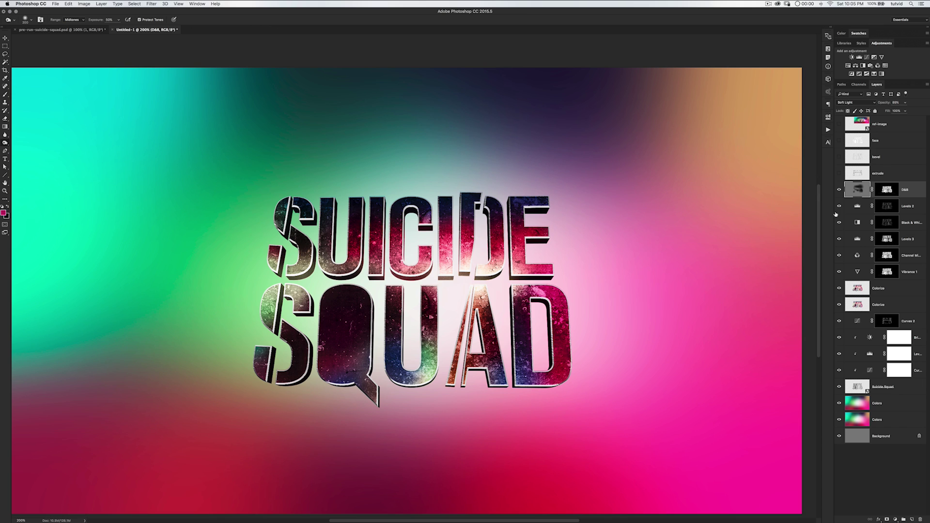
click(839, 321)
click(840, 321)
click(839, 321)
click(837, 325)
click(837, 325)
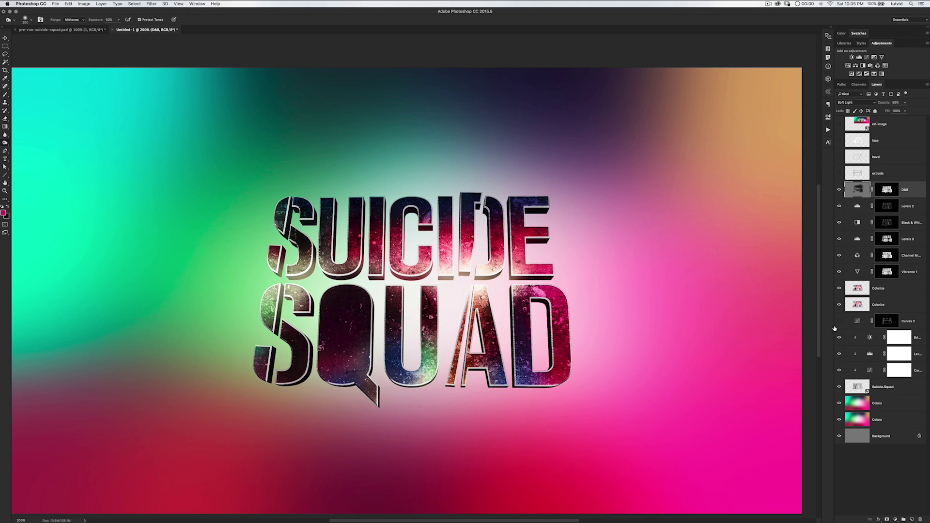
click(857, 322)
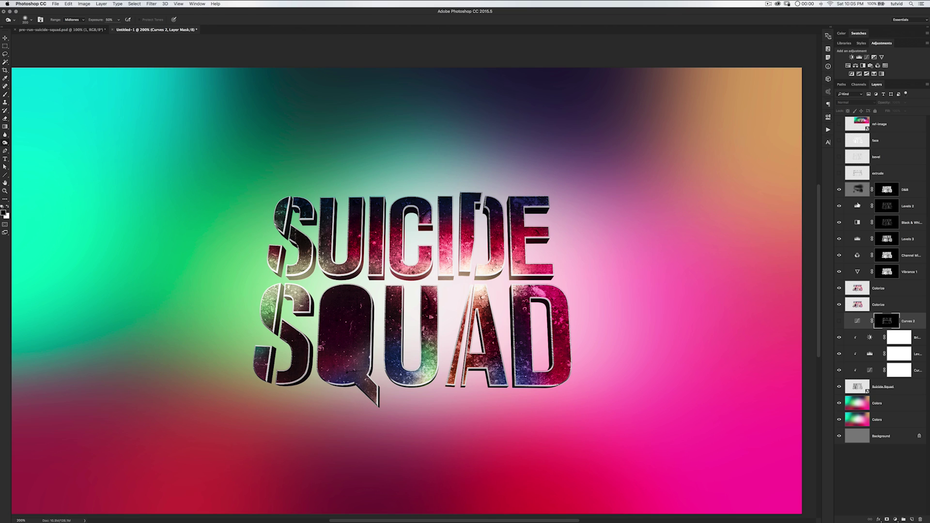
Create a new layer above D&B and set its blend mode to Color Dodge
click(860, 191)
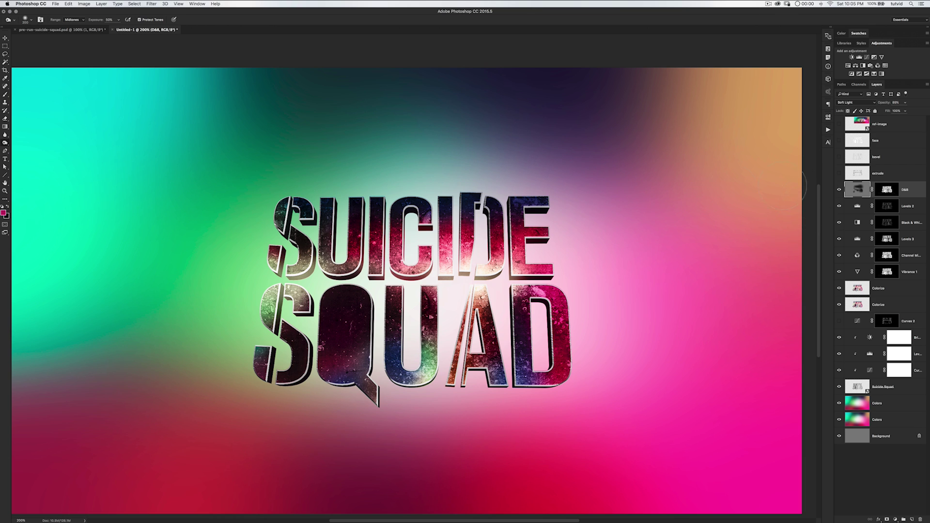
click(839, 124)
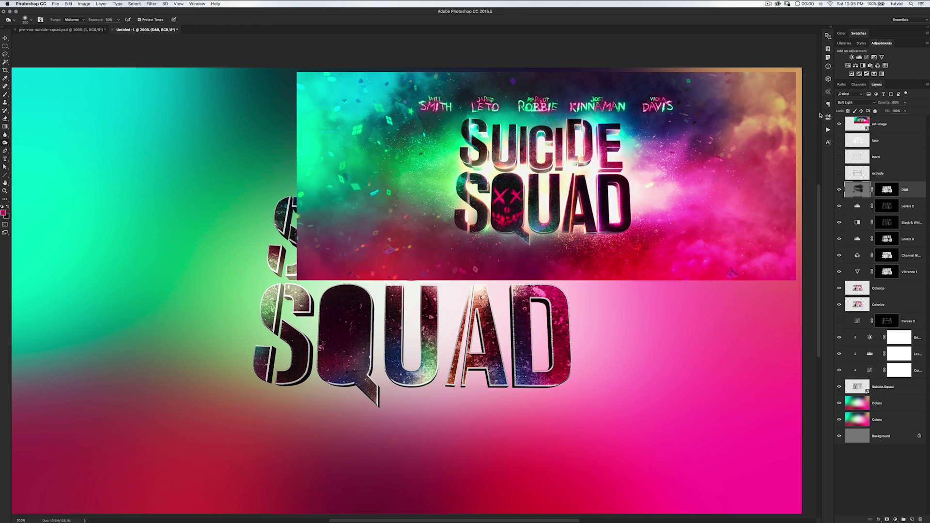
click(839, 124)
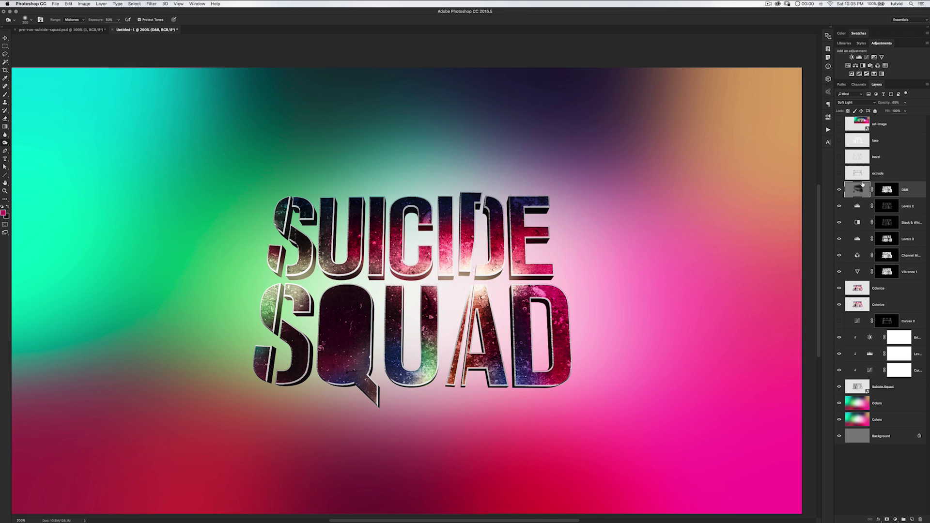
key(alt+shift+super+n)
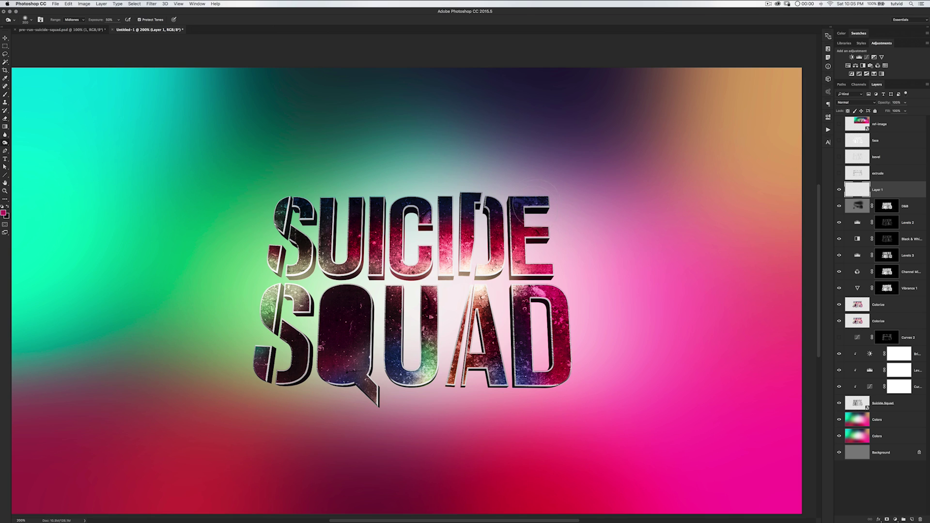
click(857, 103)
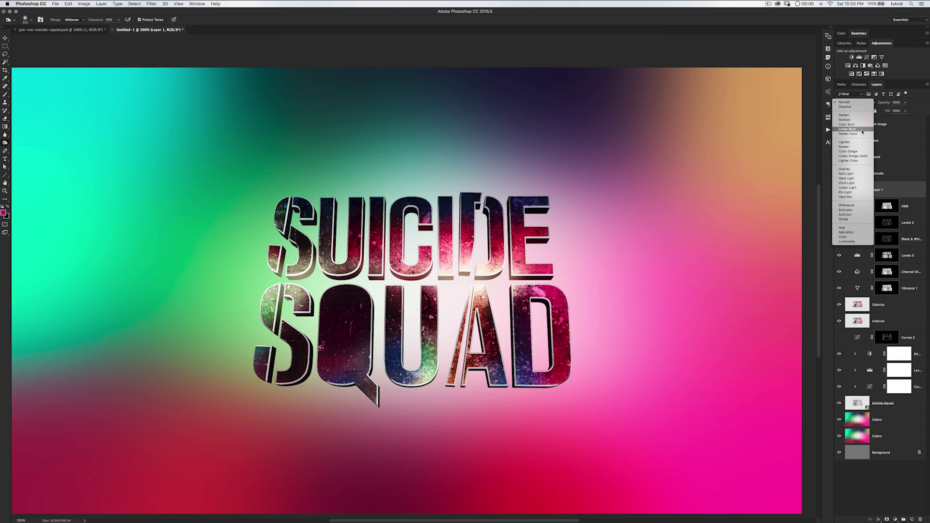
click(848, 151)
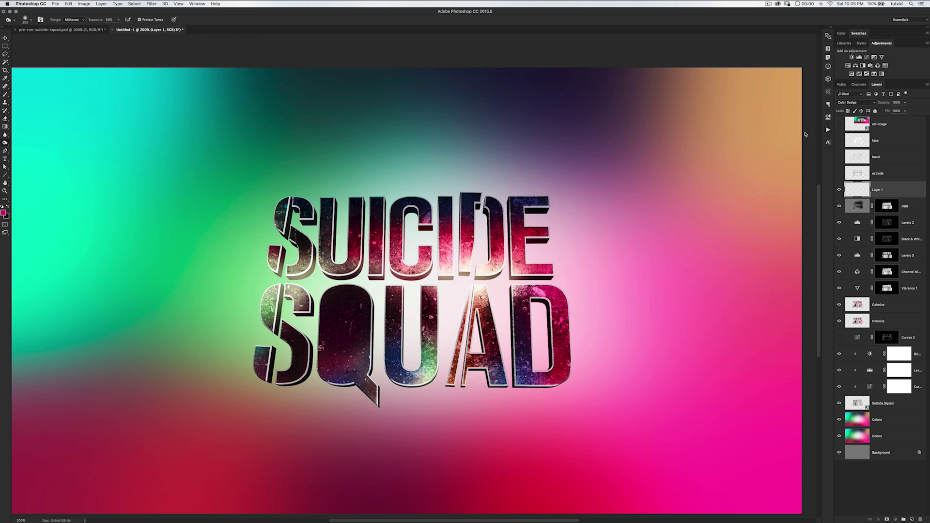
Expand the colour swatches, check the reference poster's glow, and choose light yellow as the foreground colour
click(856, 34)
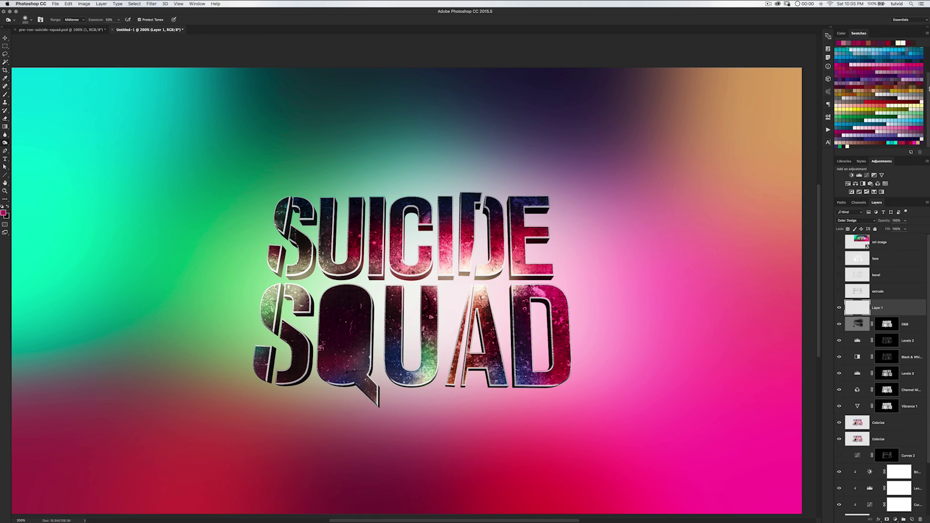
drag(928, 88, 928, 47)
click(839, 241)
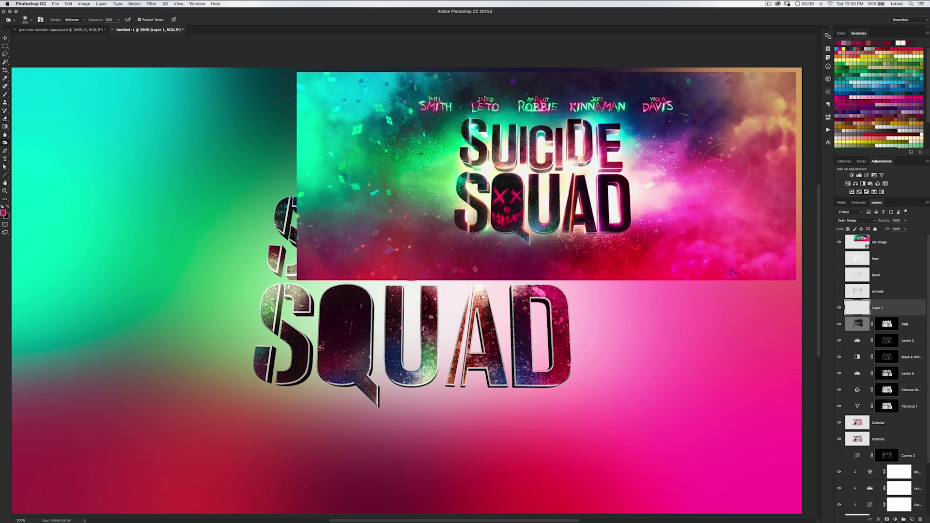
click(839, 242)
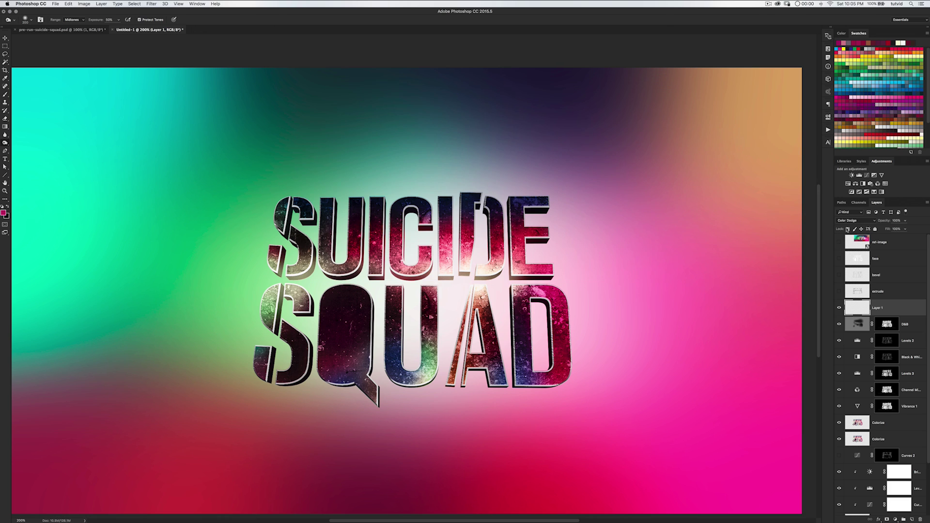
click(848, 57)
Brush light yellow highlights along the gap between SUICIDE and SQUAD, from the A across to the S
key(b)
drag(523, 276, 437, 281)
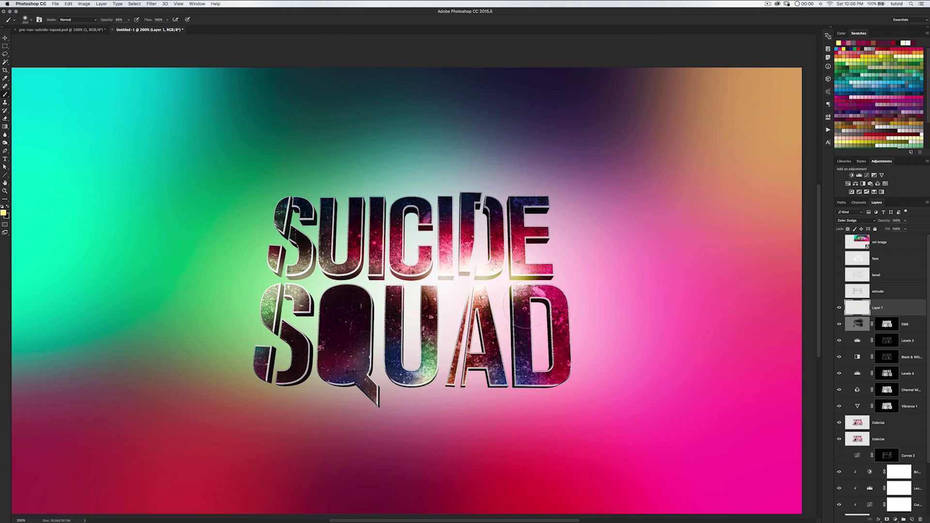
click(379, 276)
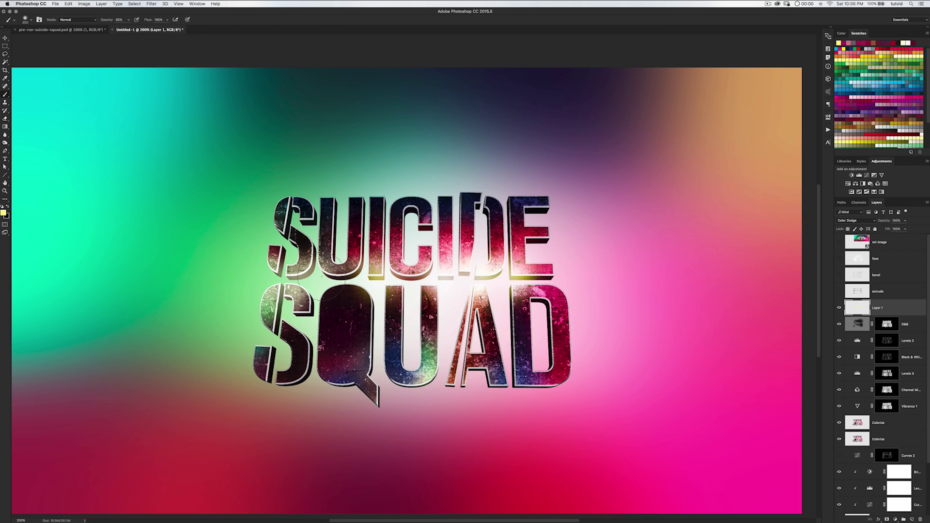
click(307, 276)
click(274, 297)
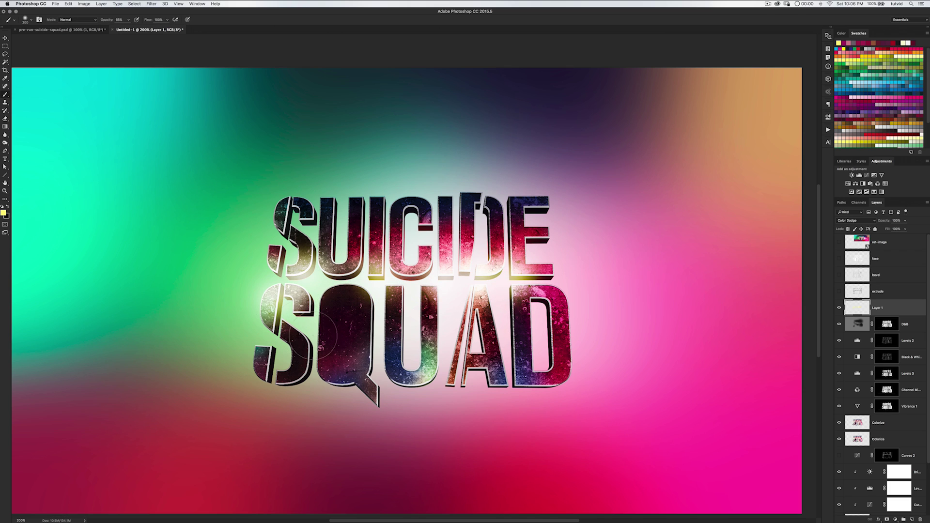
Check the reference poster's glow and try a yellow highlight along the lower part of SQUAD's A
click(839, 242)
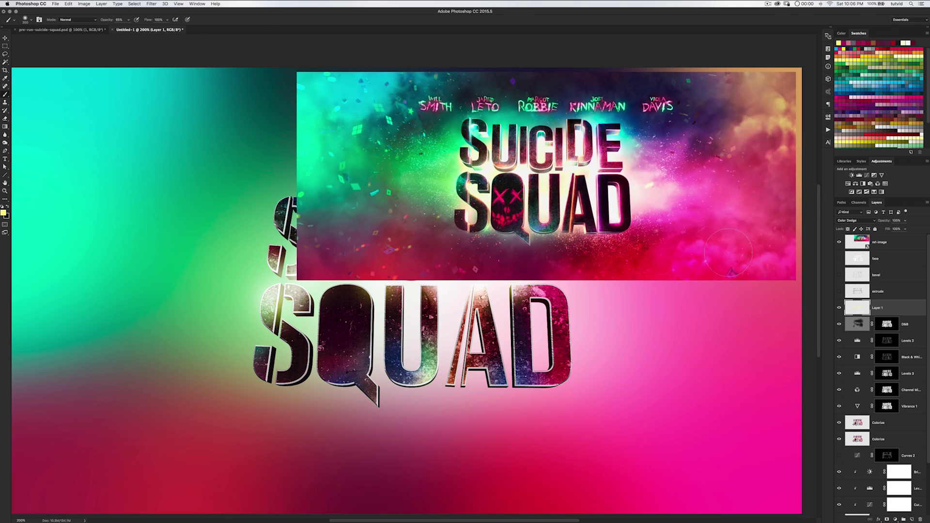
click(839, 242)
click(459, 365)
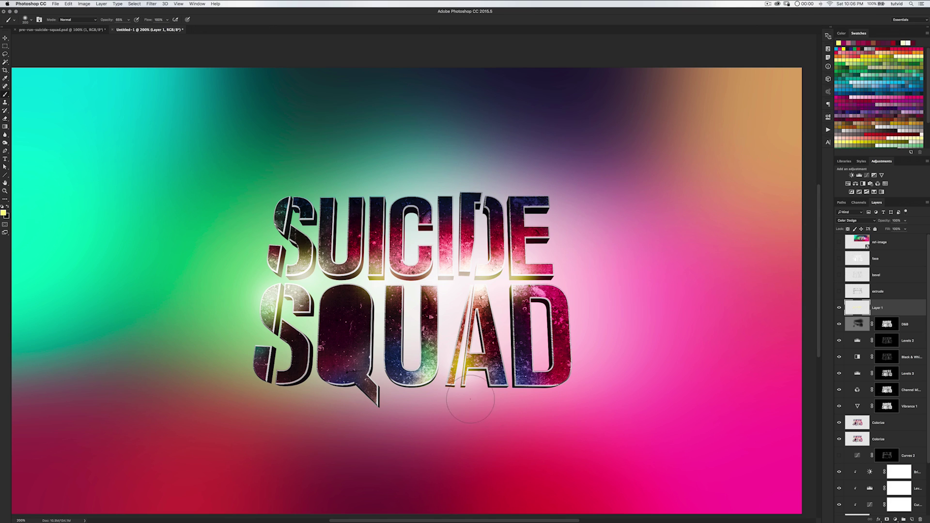
key(super+z)
Switch the foreground to a paler yellow and brush a smaller highlight at the foot of SQUAD's A
click(4, 213)
click(544, 137)
click(673, 127)
click(466, 366)
key(super+z)
key(bracketleft)
key(bracketleft)
click(451, 387)
Shrink the brush and dab pale yellow highlights on SUICIDE's upper letter edges and on the D and S of SQUAD
key(bracketleft)
key(bracketleft)
key(bracketleft)
key(bracketleft)
click(410, 210)
click(294, 211)
click(478, 208)
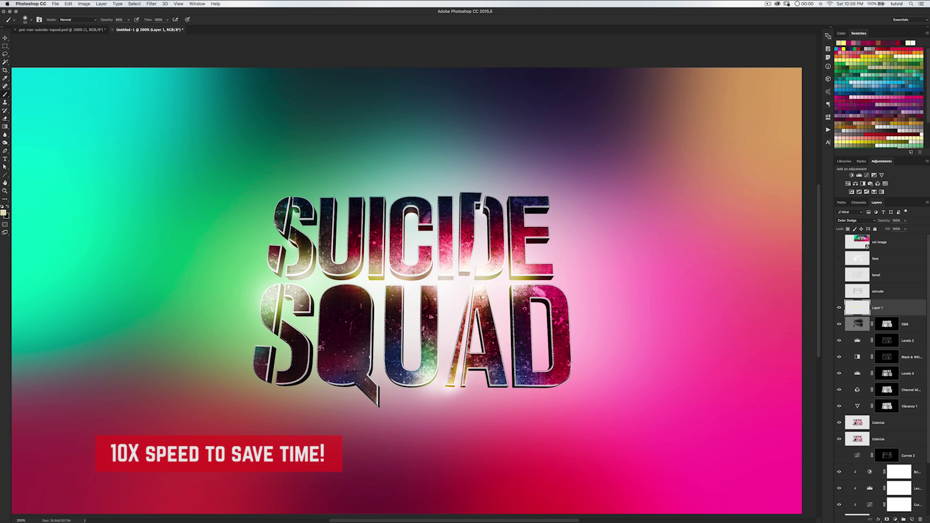
click(534, 210)
click(539, 303)
click(277, 336)
Copy the D&B layer's mask onto the highlight layer and rename that layer yellow-spots
click(839, 308)
click(839, 309)
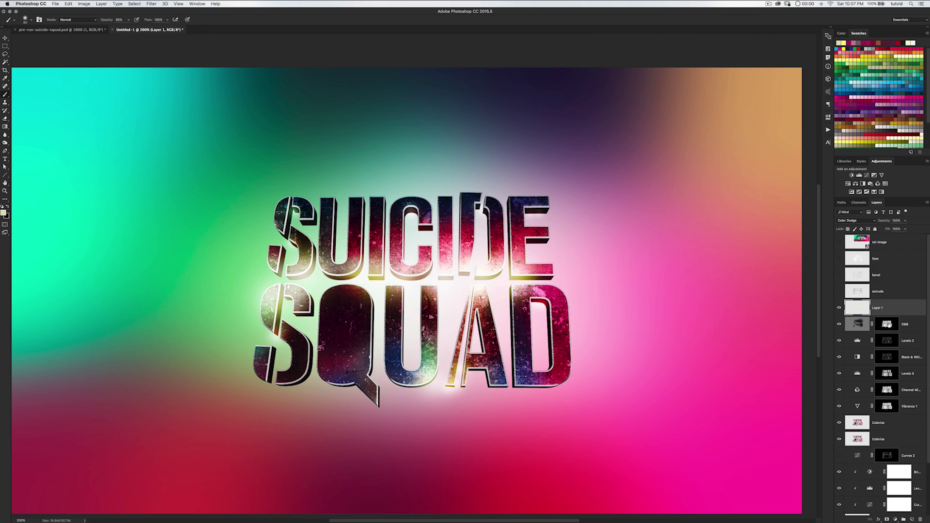
drag(889, 325, 887, 311)
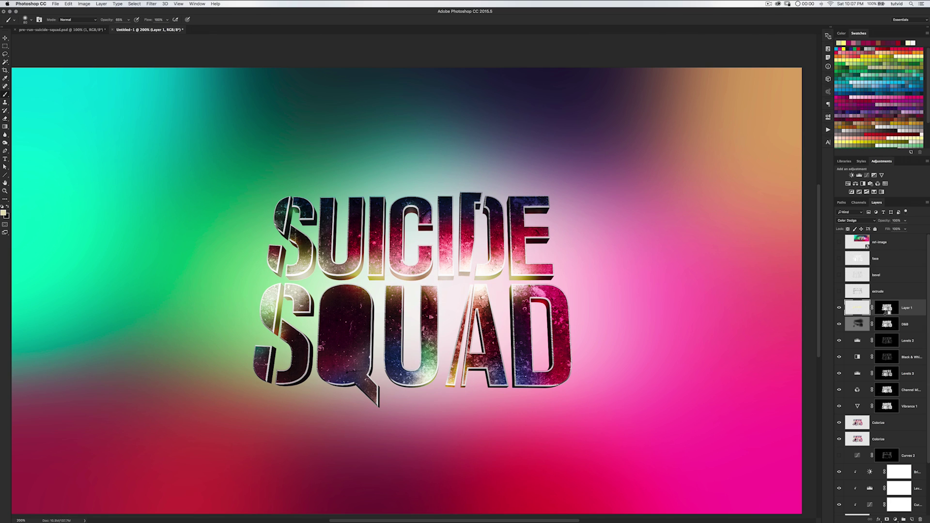
double_click(907, 309)
text(ye)
key(Return)
Compare the lettering with and without the yellow-spots layer, leaving it visible
click(840, 308)
click(840, 308)
click(838, 312)
click(838, 312)
Reduce the saturation of the yellow-spots layer with a Hue/Saturation adjustment
key(super+u)
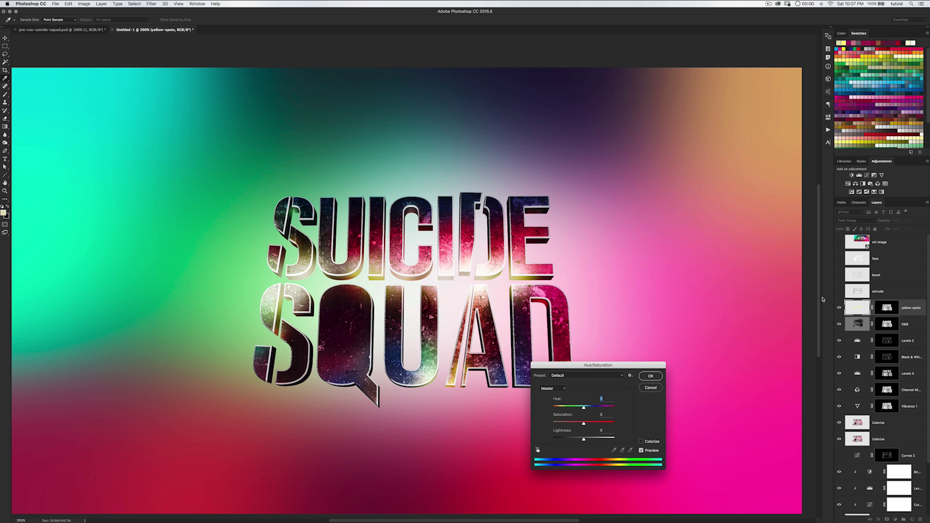
drag(584, 423, 559, 426)
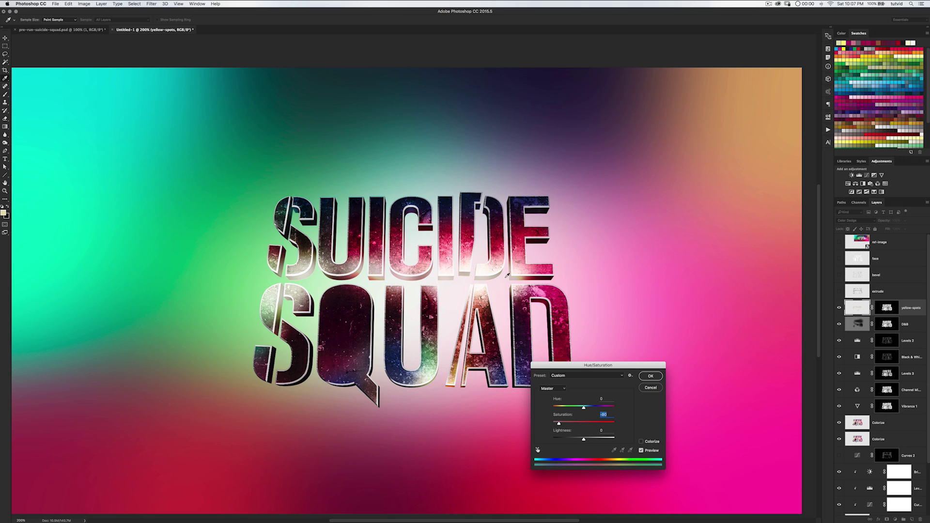
click(567, 424)
drag(568, 424, 568, 425)
click(652, 377)
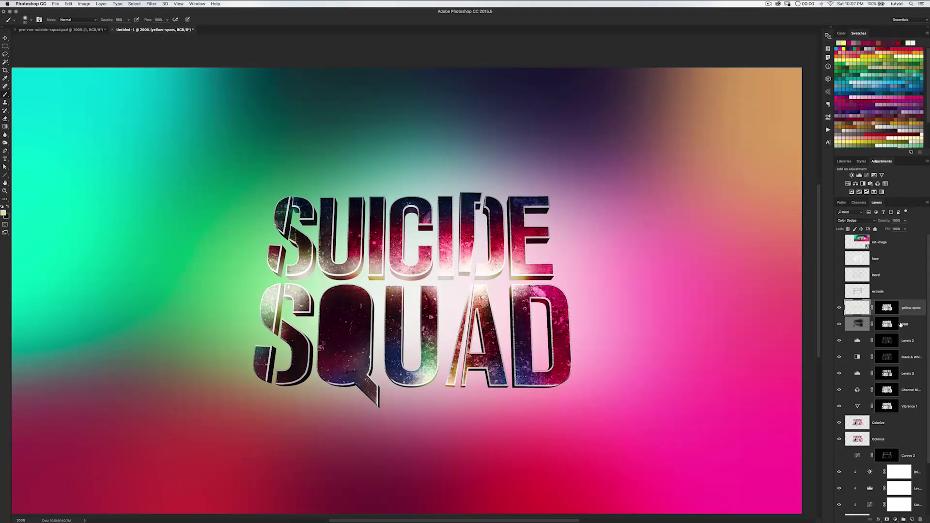
Create a new layer named Flaress above yellow-spots and set its blend mode to Color Dodge
click(912, 519)
double_click(878, 309)
text(Flaress)
key(Return)
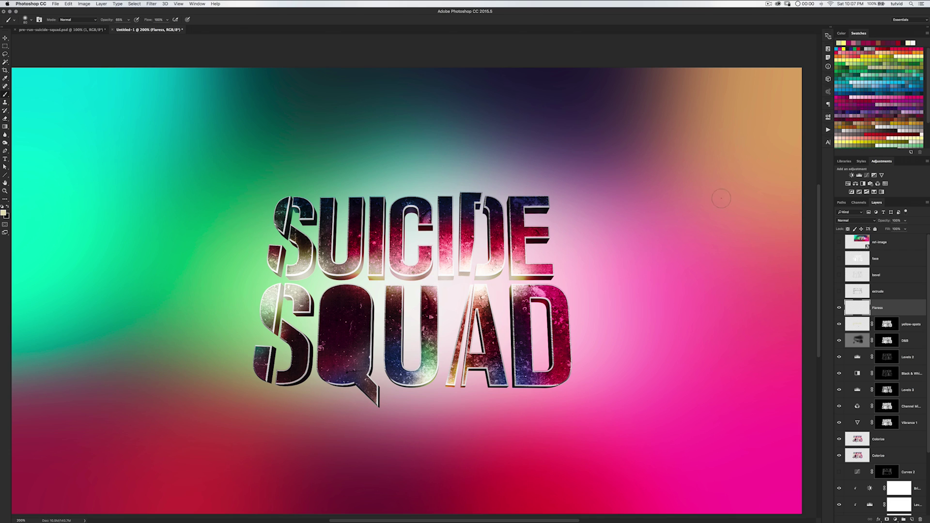
click(850, 220)
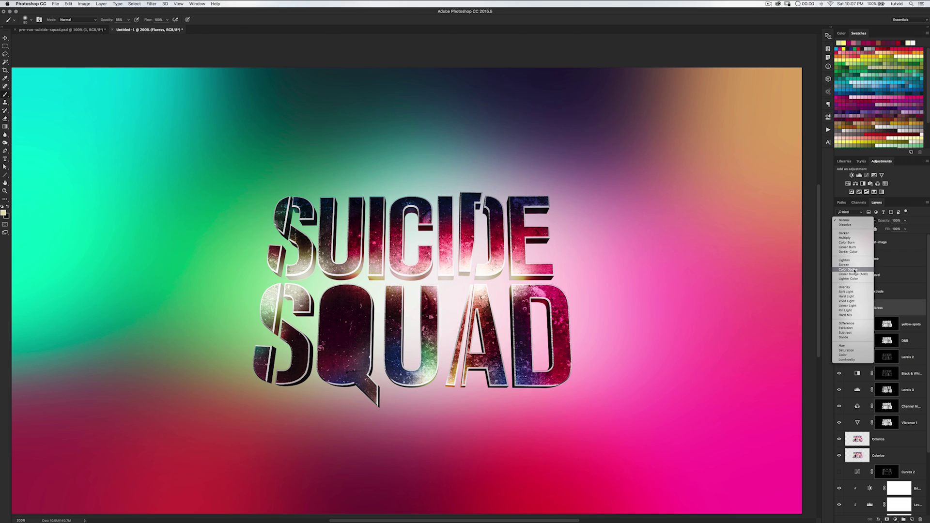
click(855, 269)
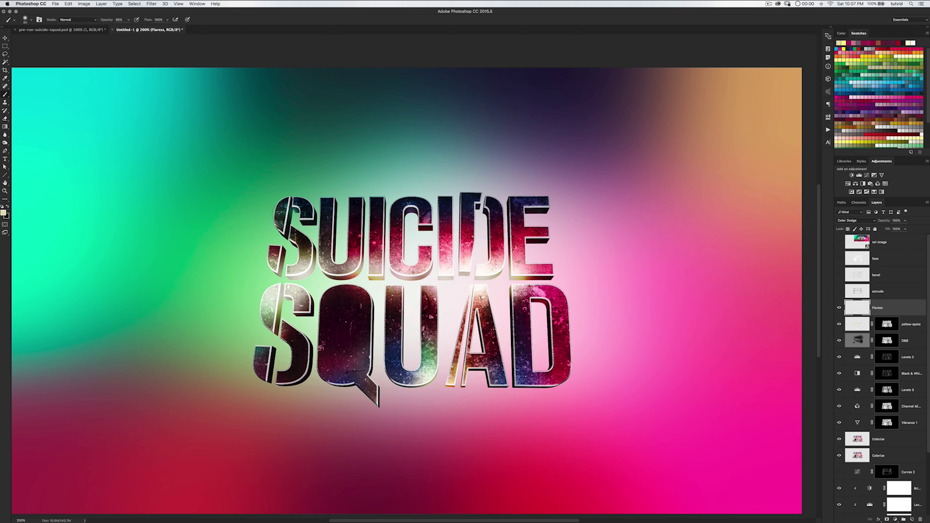
Raise the brush opacity to 100%
right_click(254, 125)
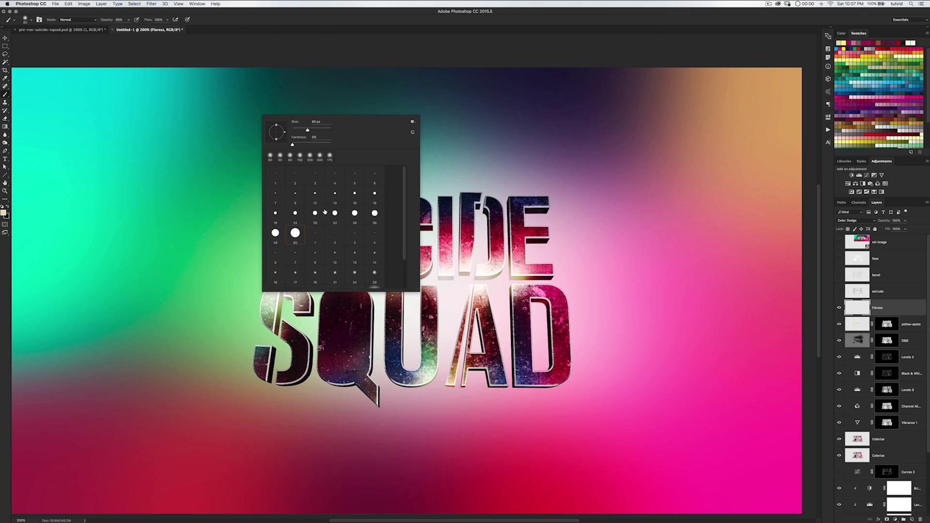
click(128, 21)
drag(128, 28, 143, 27)
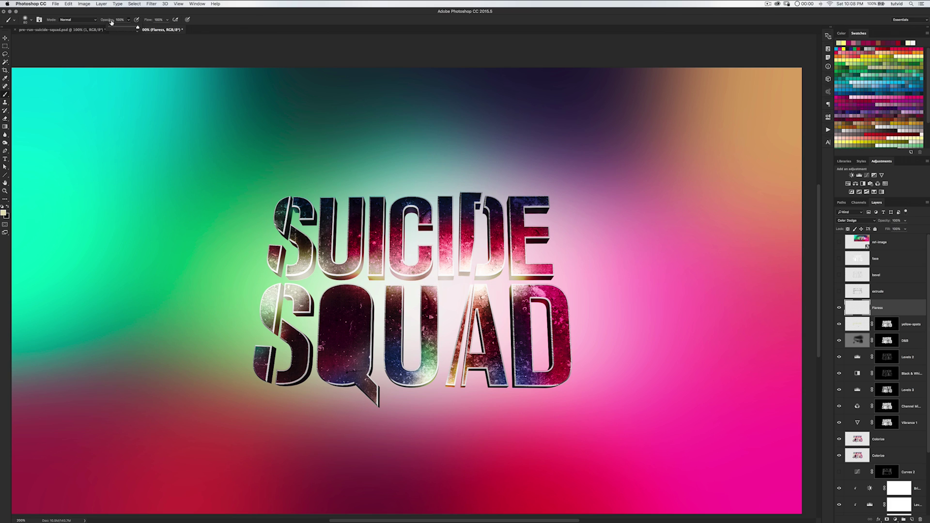
Replace the current brush set with the __MYFlares.abr file from the stuff_needed folder
right_click(345, 145)
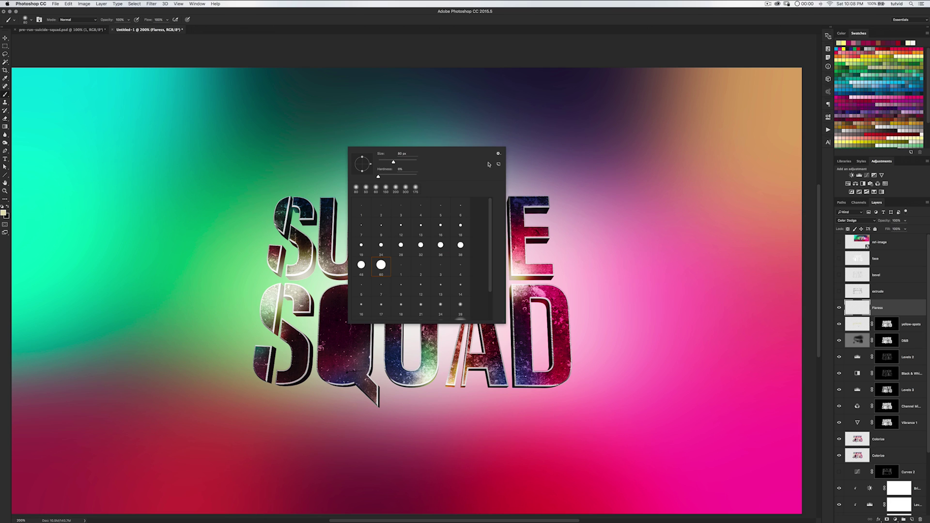
click(499, 154)
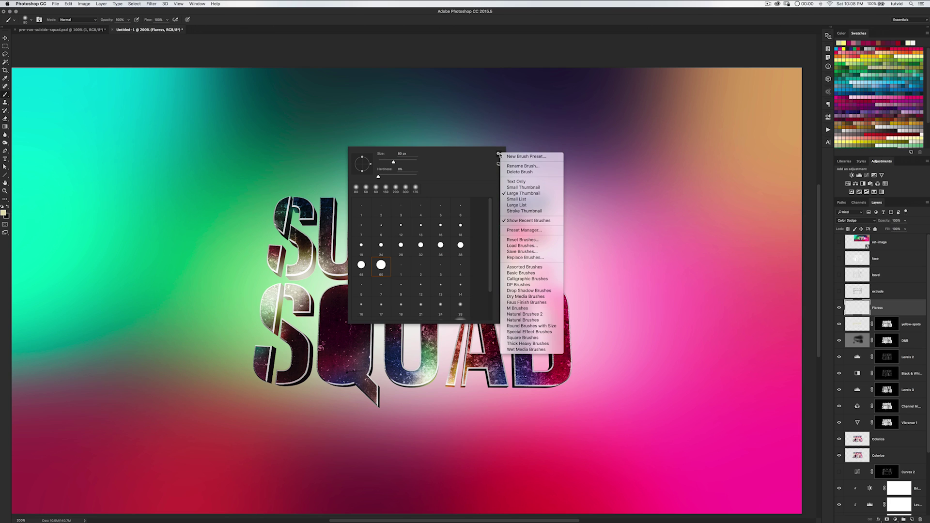
click(522, 258)
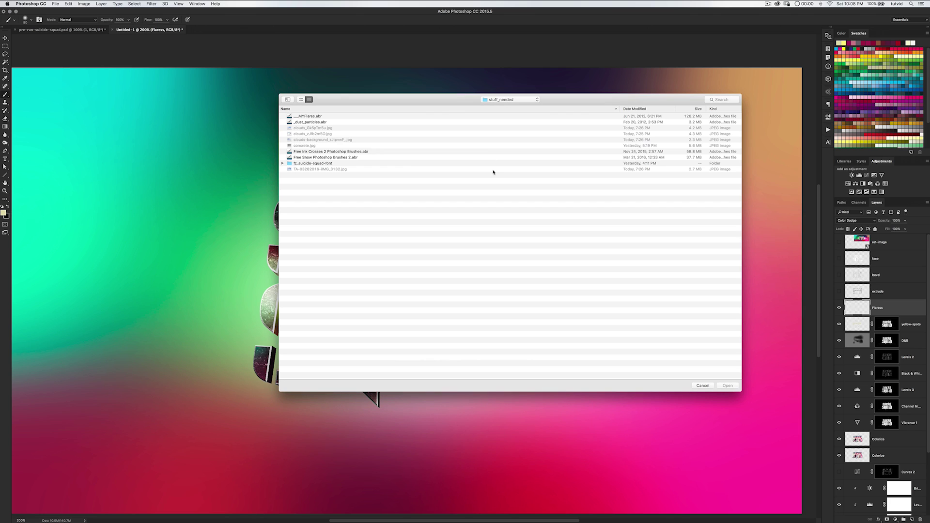
click(318, 117)
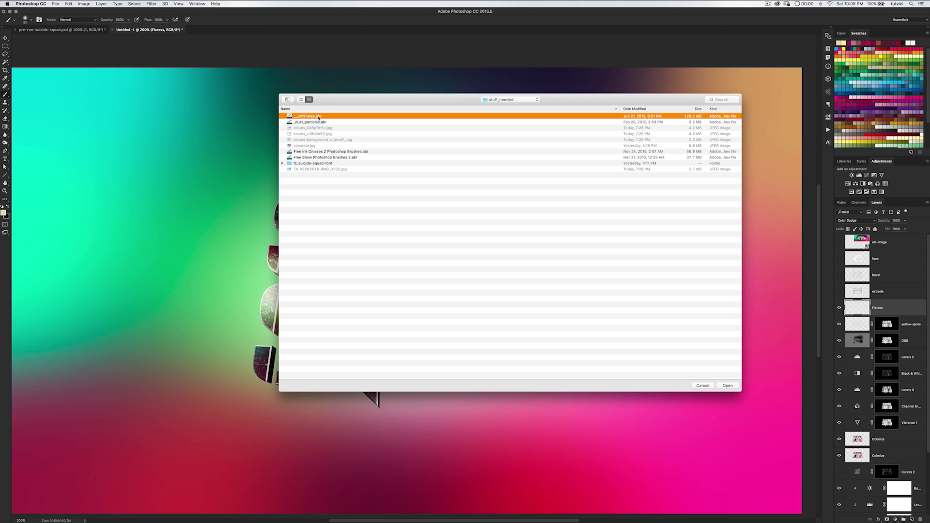
click(729, 389)
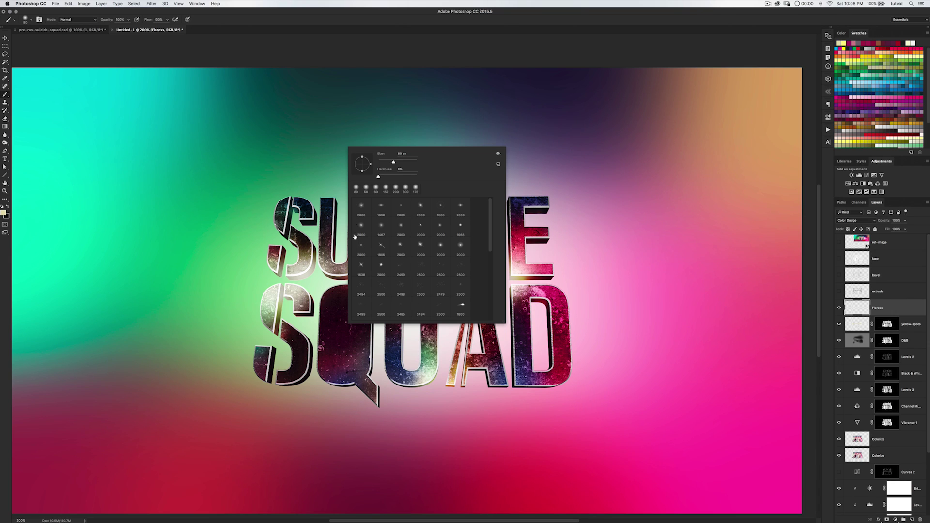
Pick a flare brush tip and set its roundness to 20% and its angle to 90° in the brush settings
click(361, 227)
click(40, 20)
click(40, 19)
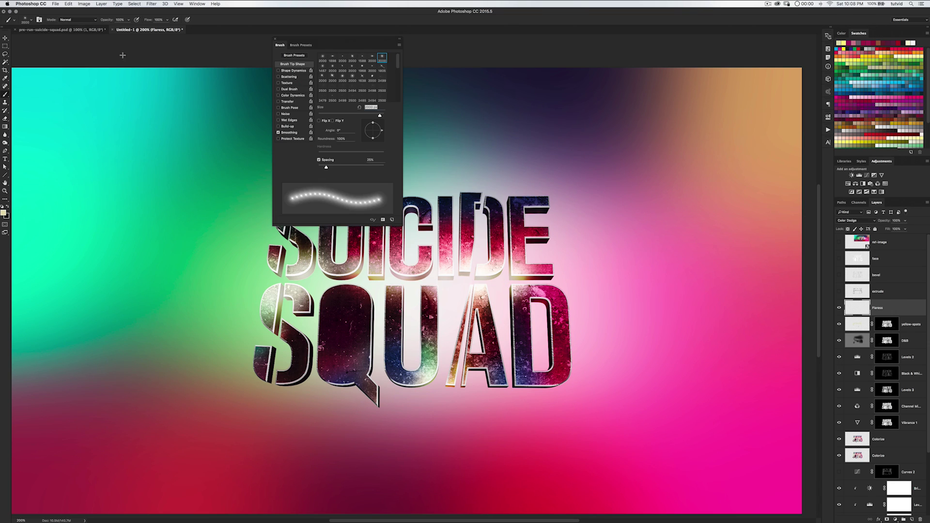
mouse_move(355, 38)
mouse_down()
mouse_move(489, 64)
mouse_move(656, 114)
mouse_up()
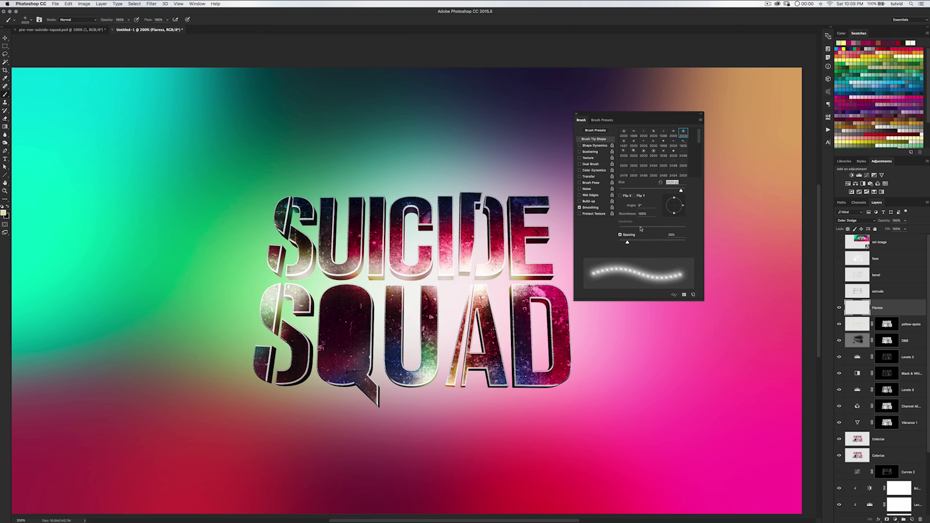
click(644, 214)
text(20)
key(Tab)
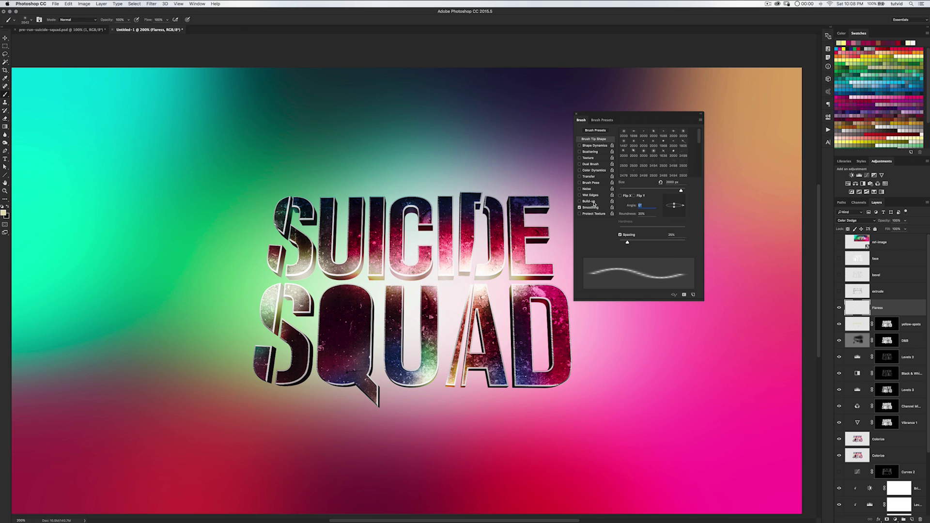
text(90)
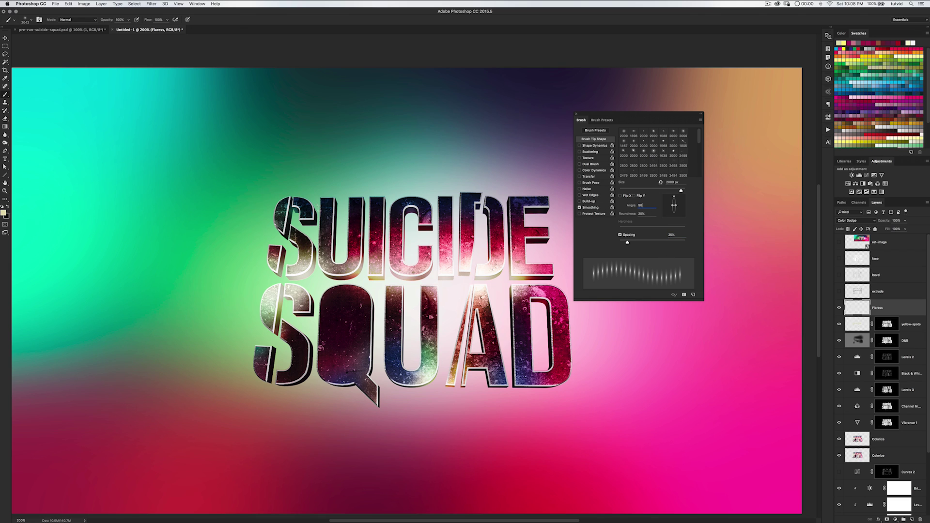
Try a vertical flare on the S of SUICIDE, undo it, and reduce the flare brush to 1200 px
click(290, 237)
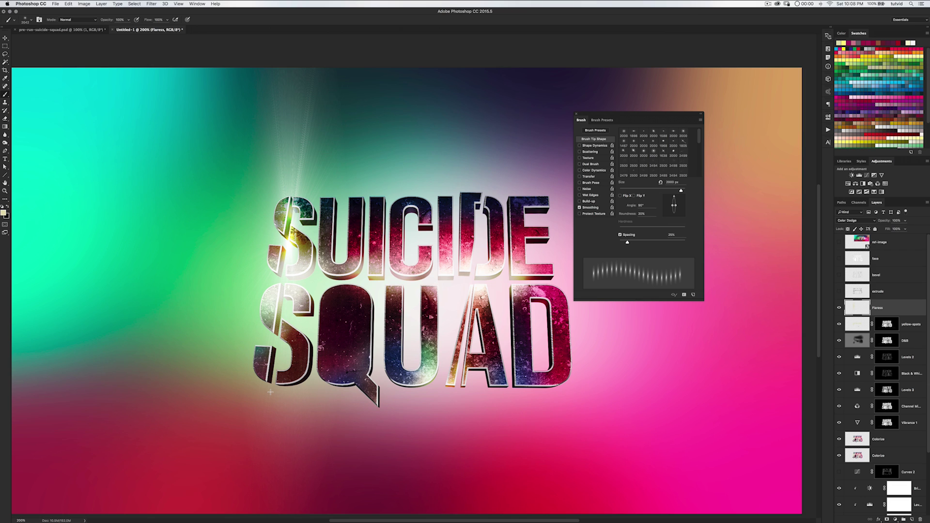
key(super+z)
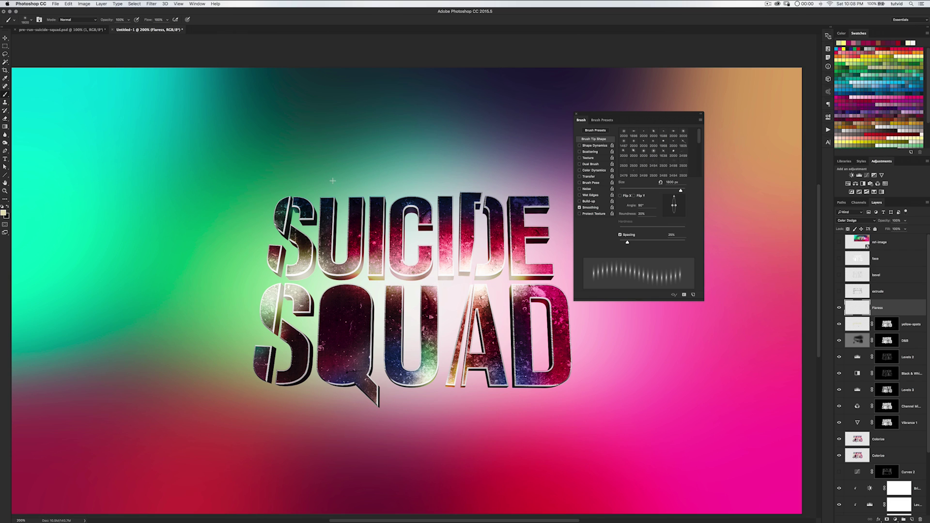
key(bracketleft)
Examine the light flares in the reference poster, moving the brush settings clear of it, and hide the poster again
click(839, 243)
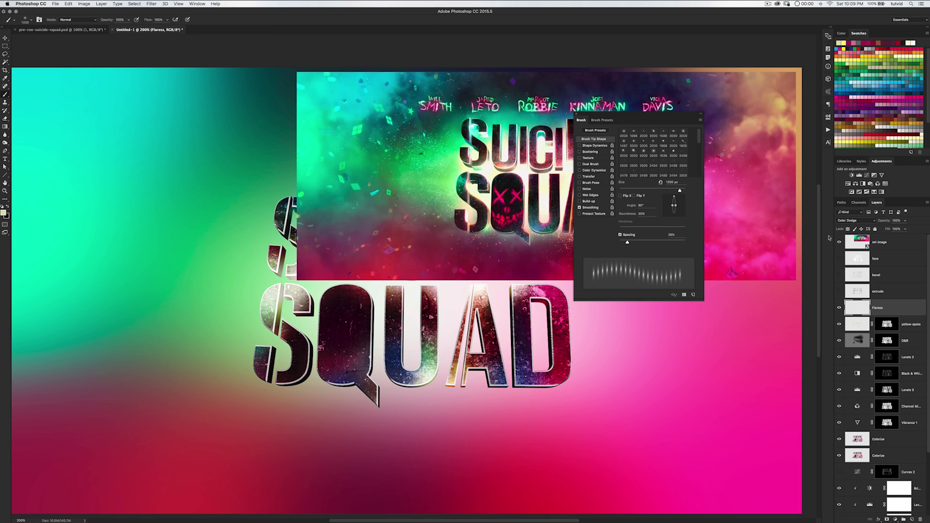
drag(654, 114, 380, 178)
drag(273, 155, 98, 79)
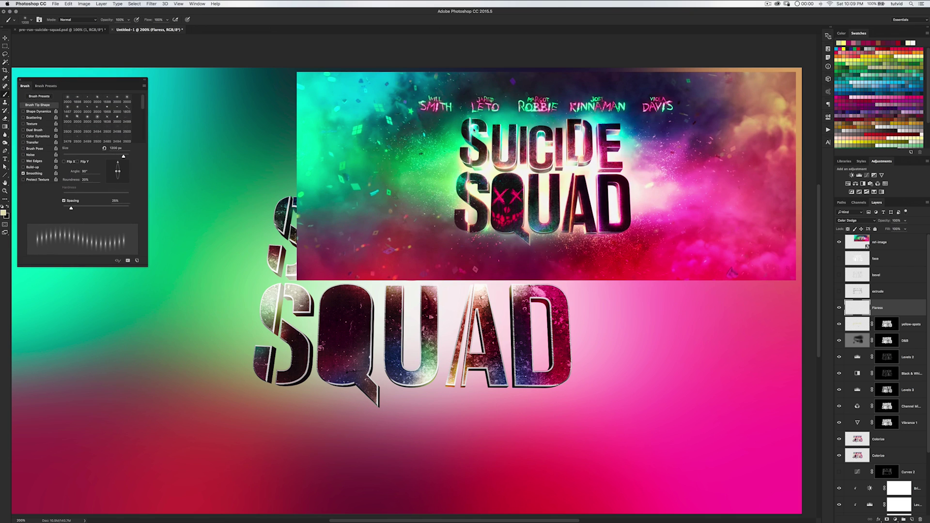
click(839, 242)
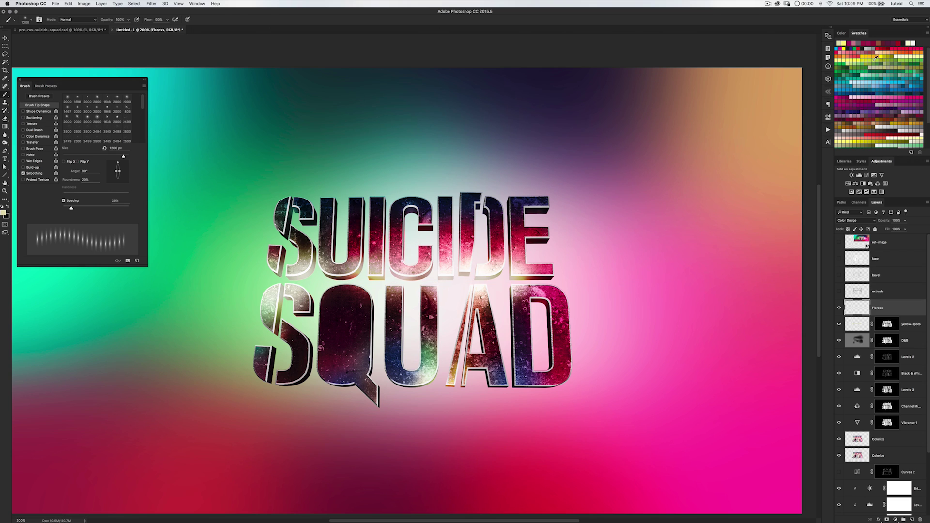
Choose another swatch colour and try a flare near the bottom of the S in SUICIDE
click(842, 47)
click(913, 139)
click(283, 257)
key(super+t)
Choose a muted swatch colour and stamp vertical flares at the bottom and top of SUICIDE's S and the foot of SQUAD's S
drag(926, 122, 928, 150)
click(846, 144)
click(281, 269)
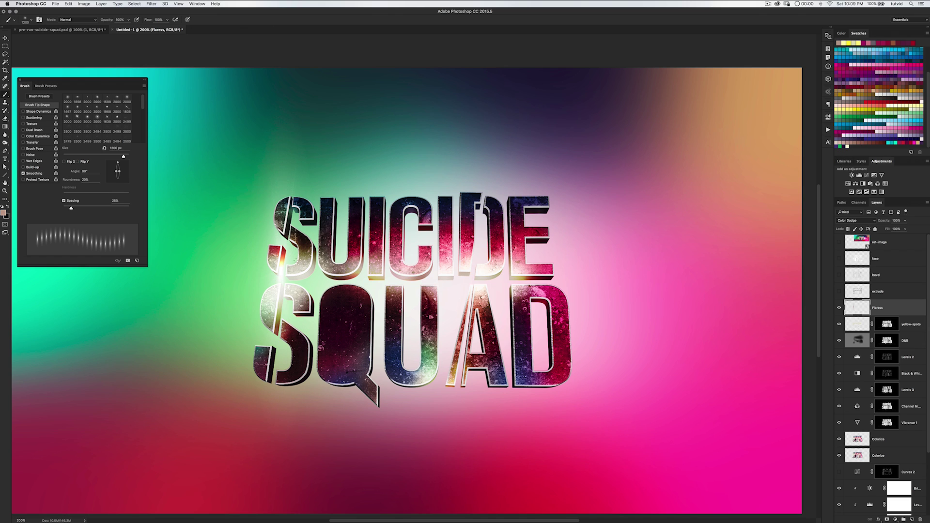
click(290, 192)
click(277, 363)
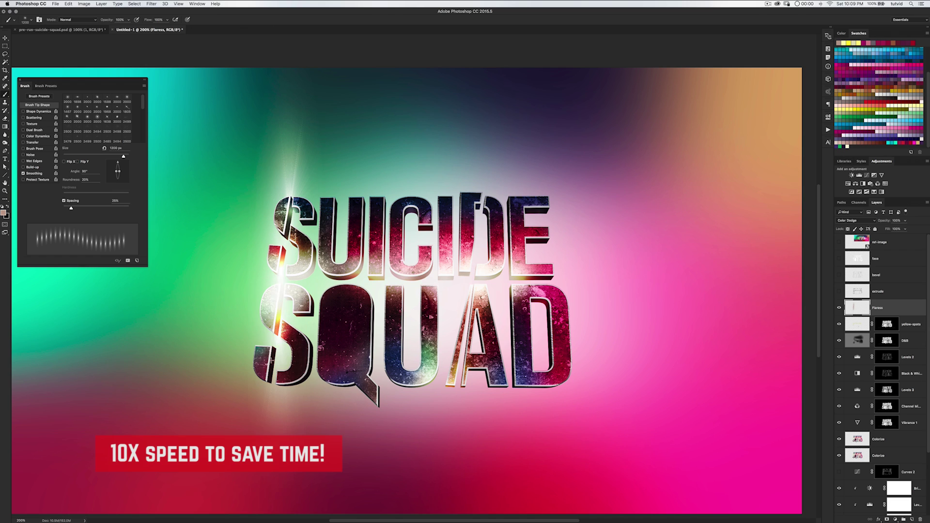
key(ctrl+z)
click(269, 385)
Recheck the reference poster with the Flaress layer active and stamp a flare at the foot of SQUAD's A
click(910, 324)
click(877, 307)
click(839, 242)
click(839, 242)
click(324, 273)
key(super+z)
click(460, 386)
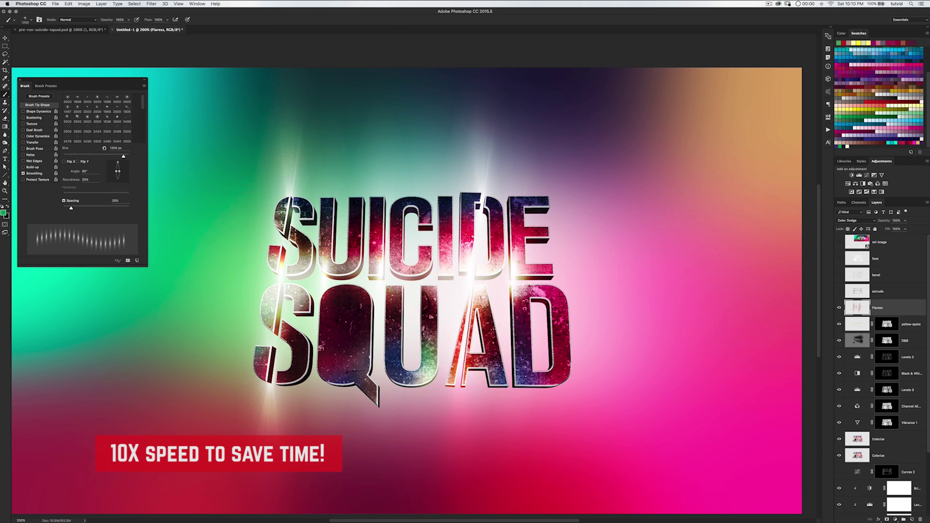
Stamp coloured flares above SUICIDE's S and D, below its C, and beneath the Q and D of SQUAD
click(292, 191)
click(386, 277)
click(483, 190)
click(512, 386)
click(326, 386)
Sample a dark blue from the D in the reference poster as the foreground colour and hide the poster again
click(839, 242)
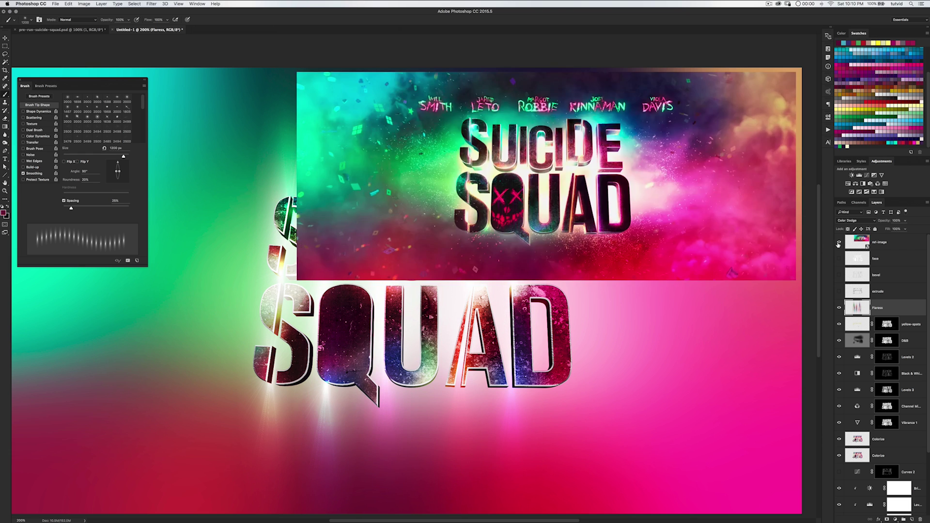
alt+click(589, 140)
click(839, 243)
Add a layer mask to Flaress and choose a soft round brush at 444 px with 0% hardness
key(super+minus)
key(super+minus)
key(super+equal)
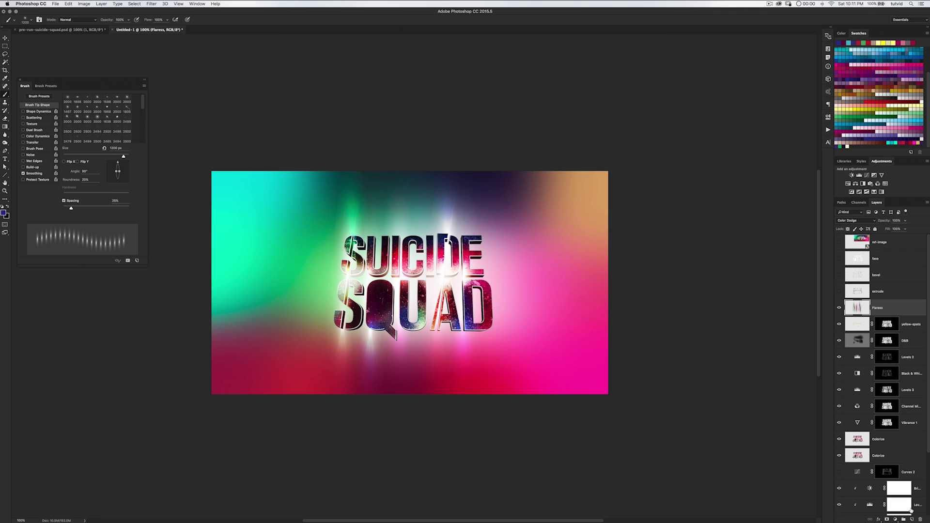
click(887, 519)
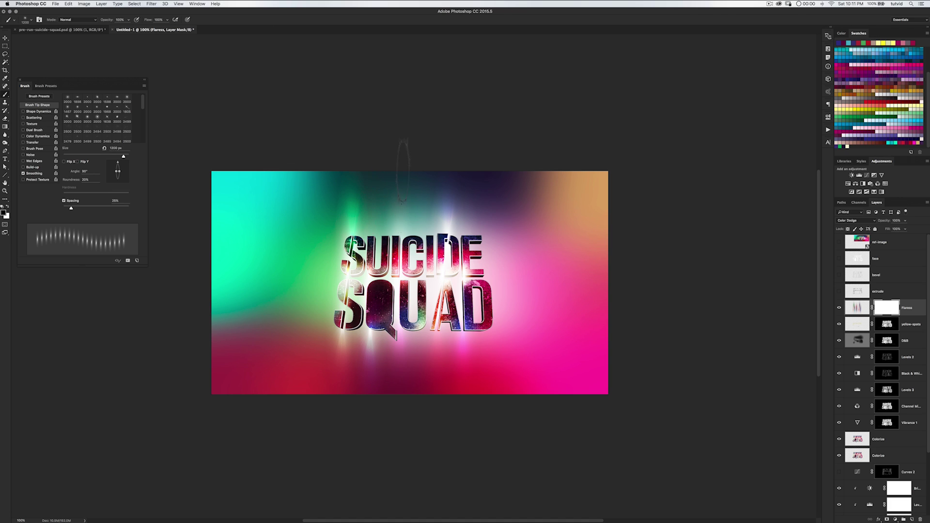
right_click(406, 232)
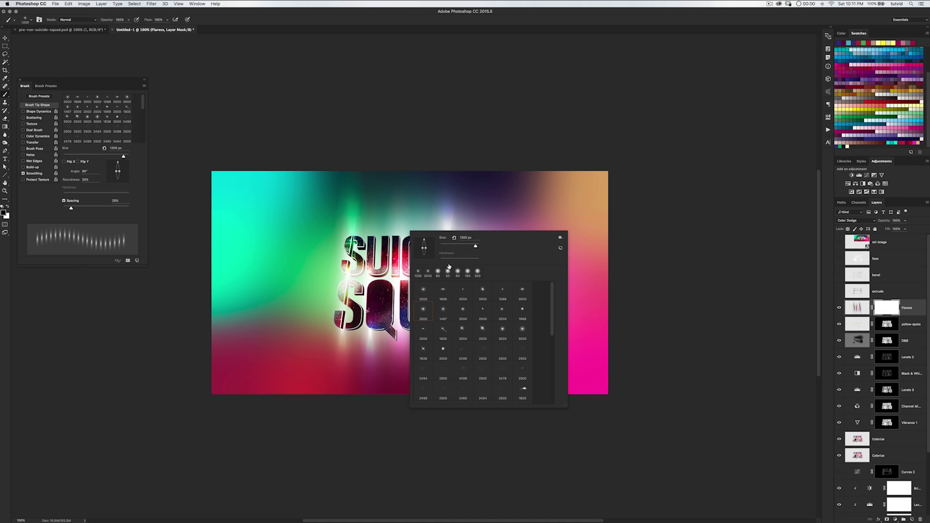
click(477, 272)
drag(473, 249, 475, 249)
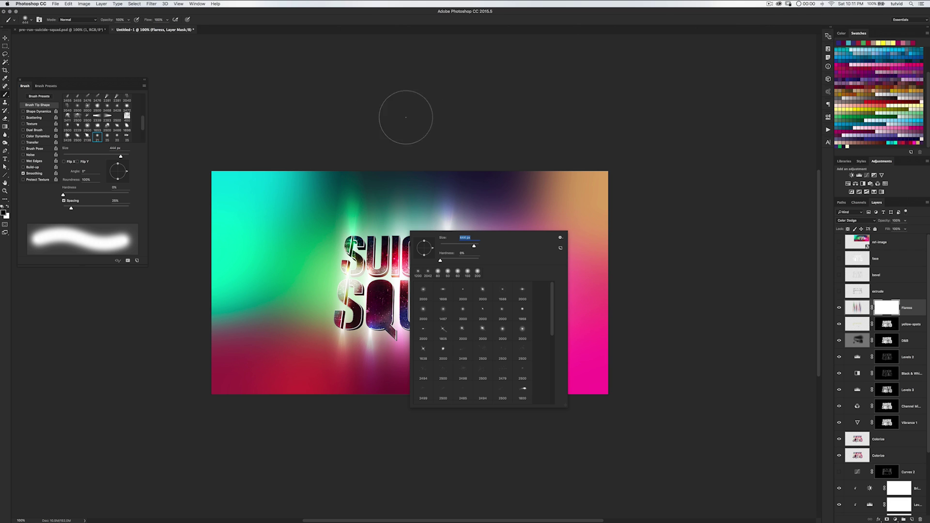
Enlarge the soft brush to 700 px and paint black on the Flaress mask to fade the flare ends above and below the lettering
click(373, 105)
key(bracketright)
key(bracketright)
key(bracketright)
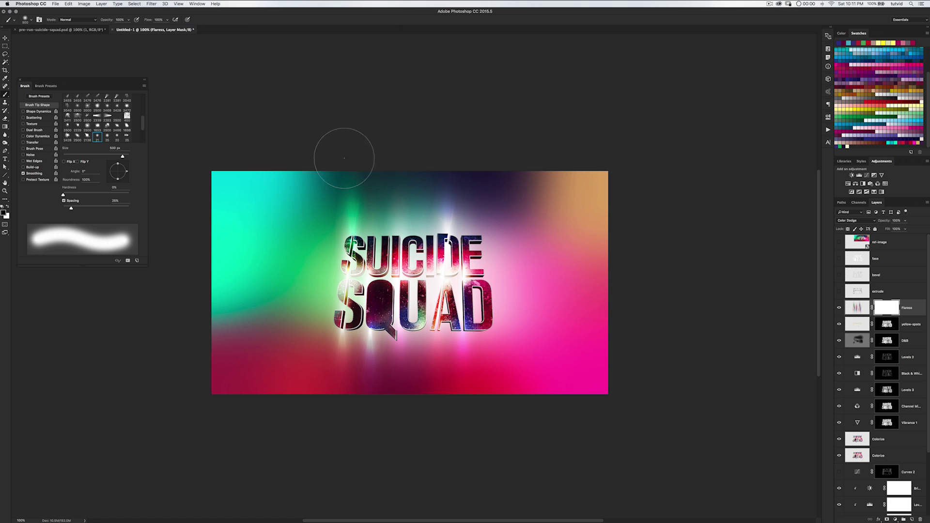
mouse_move(342, 157)
mouse_down()
mouse_move(391, 158)
mouse_move(489, 167)
mouse_up()
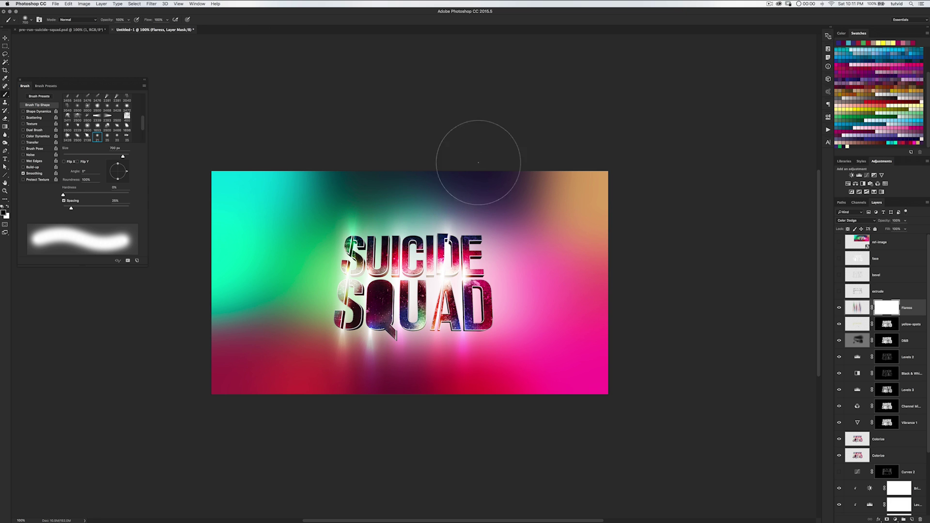
mouse_move(495, 400)
mouse_down()
mouse_move(408, 414)
mouse_move(314, 412)
mouse_move(309, 395)
mouse_move(424, 405)
mouse_move(504, 382)
mouse_up()
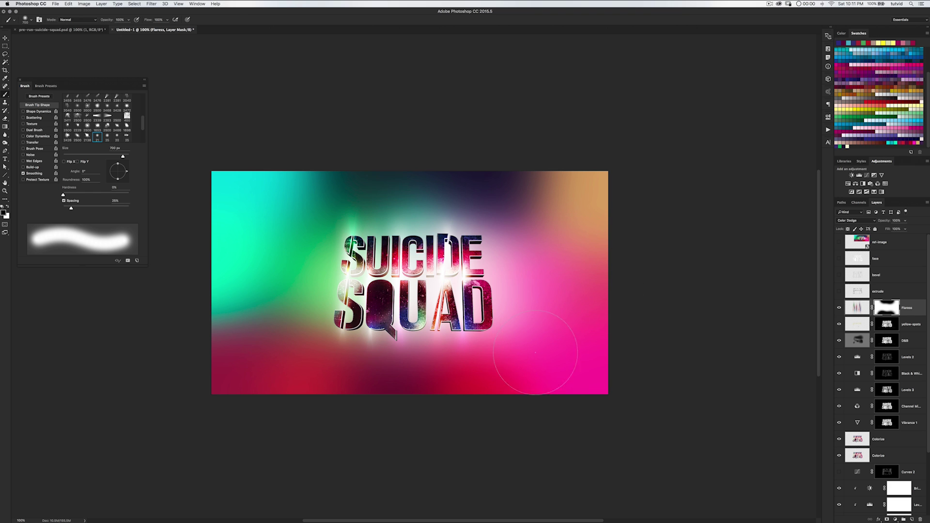
Compare the title with the Flaress layer, and the clipped Levels and Curves adjustments, hidden and shown
key(super+equal)
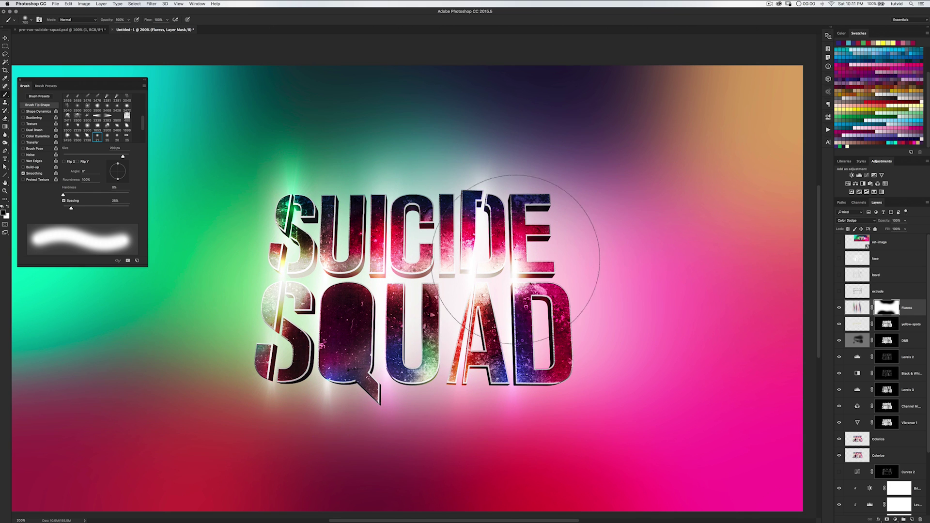
click(839, 308)
click(840, 308)
key(super+minus)
key(super+minus)
key(super+equal)
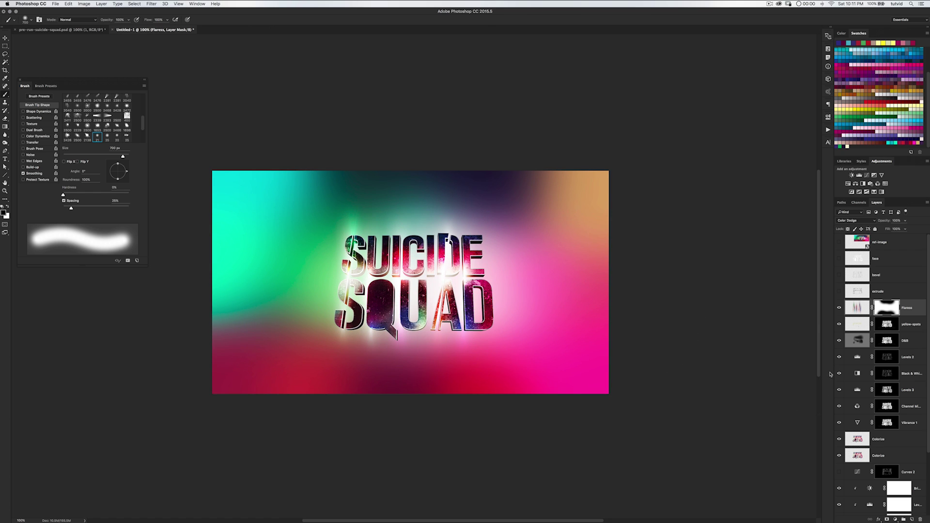
drag(929, 341, 927, 389)
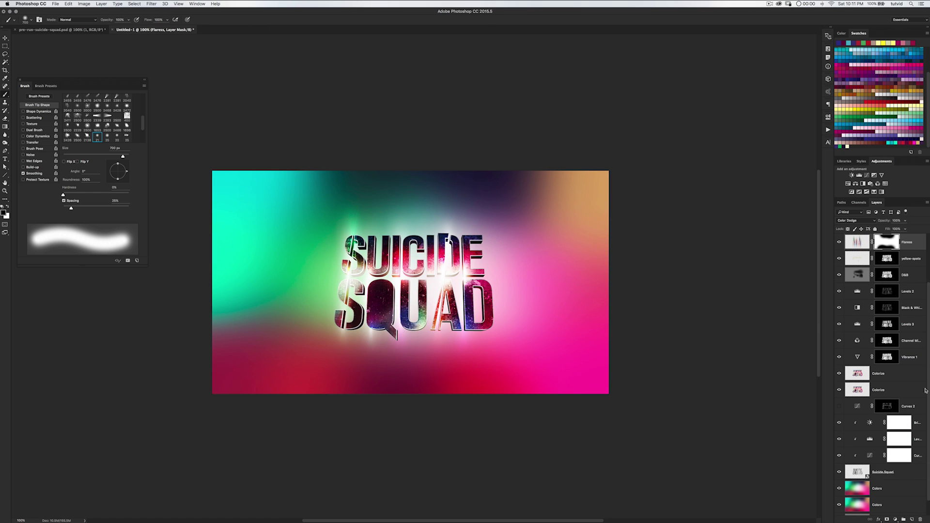
click(839, 439)
click(840, 456)
drag(841, 455, 838, 441)
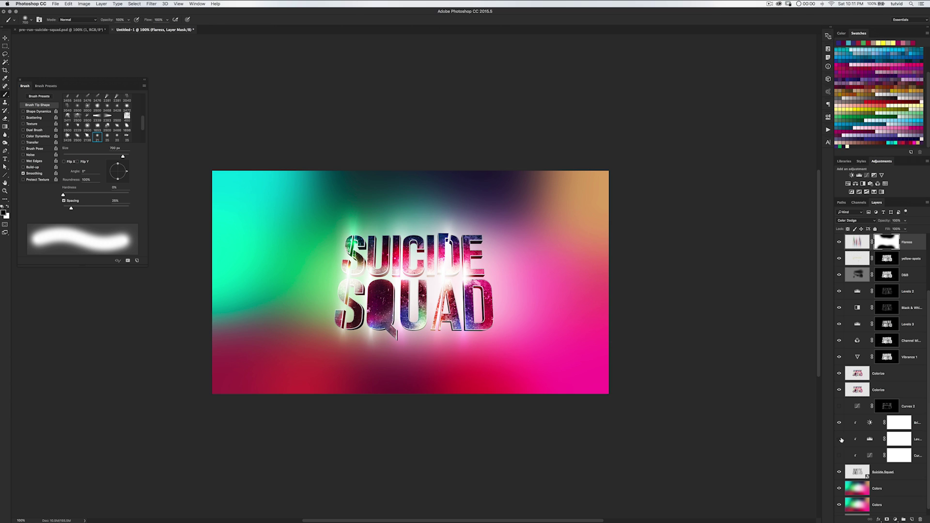
click(839, 456)
Lower the clipped Levels adjustment's opacity to 47% and reduce the opacity of the yellow-spots and Flaress layers
click(870, 455)
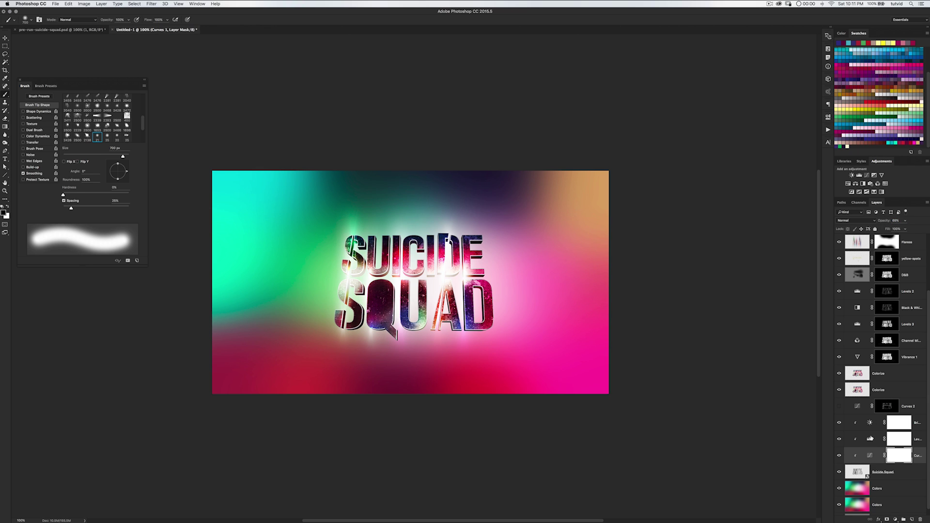
click(870, 439)
drag(888, 222, 868, 236)
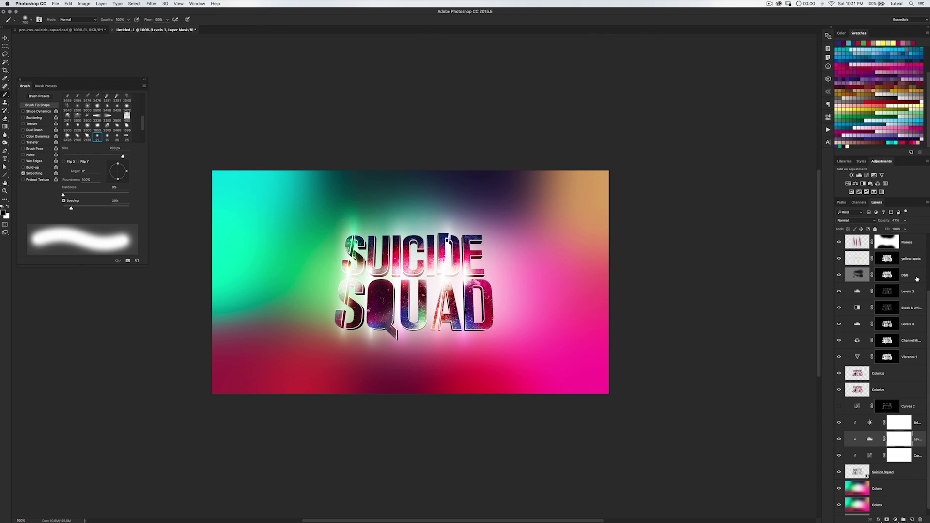
click(850, 257)
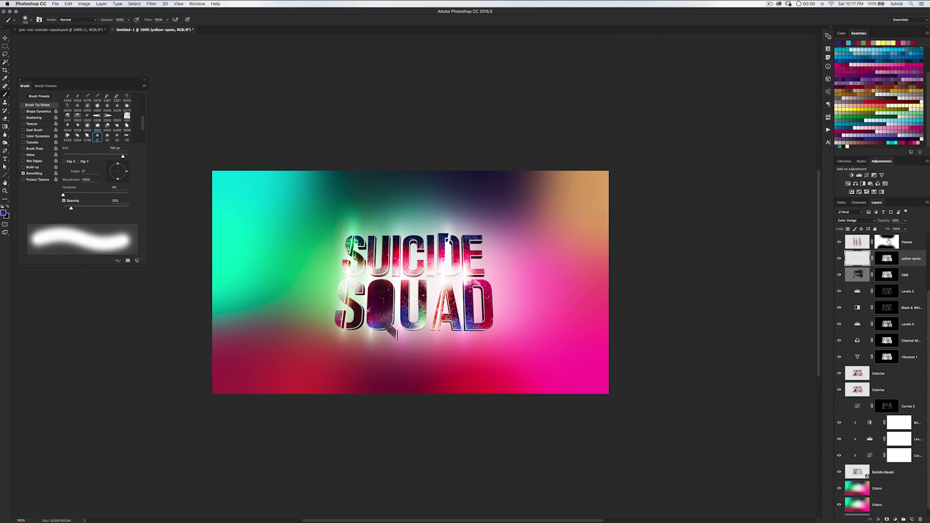
drag(887, 221, 881, 224)
click(861, 242)
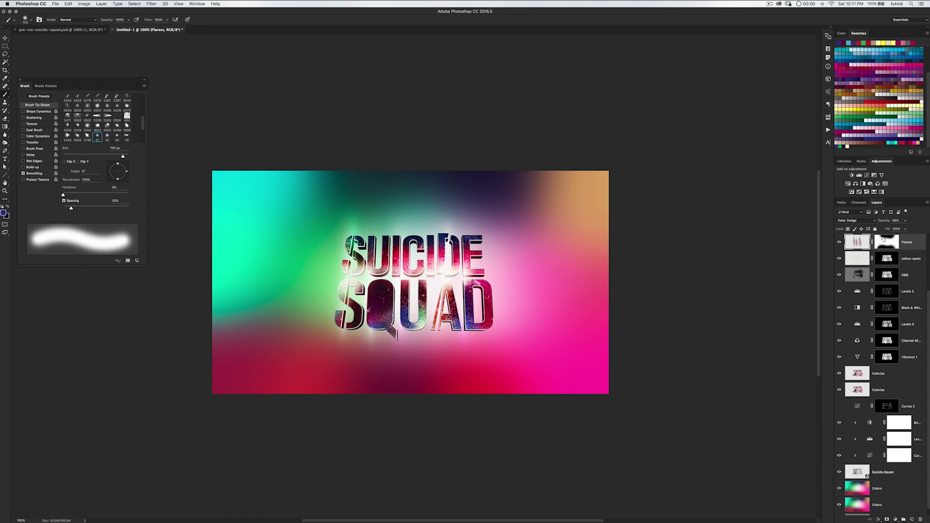
Load the Suicide.Squad lettering as a selection and add a masked Gradient Map above Flaress using the black-to-white preset
scroll(884, 292, up, 3)
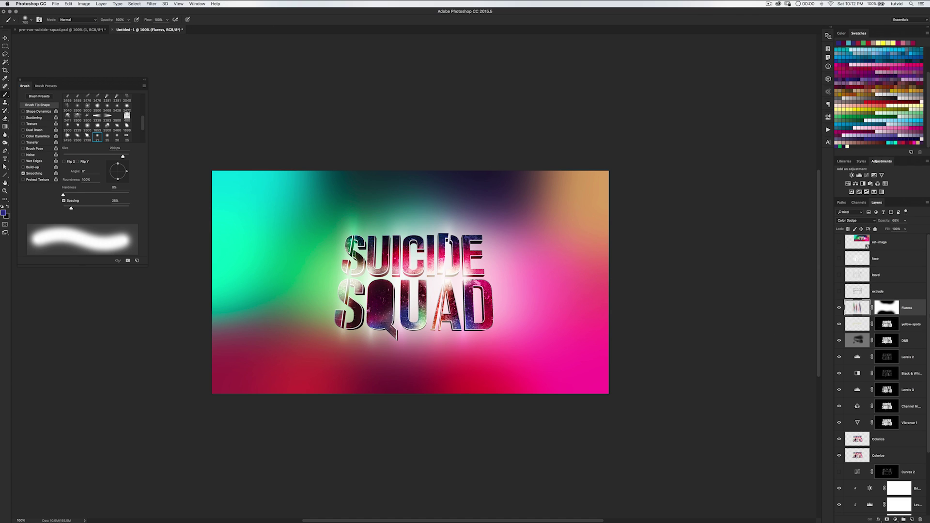
drag(928, 309, 929, 386)
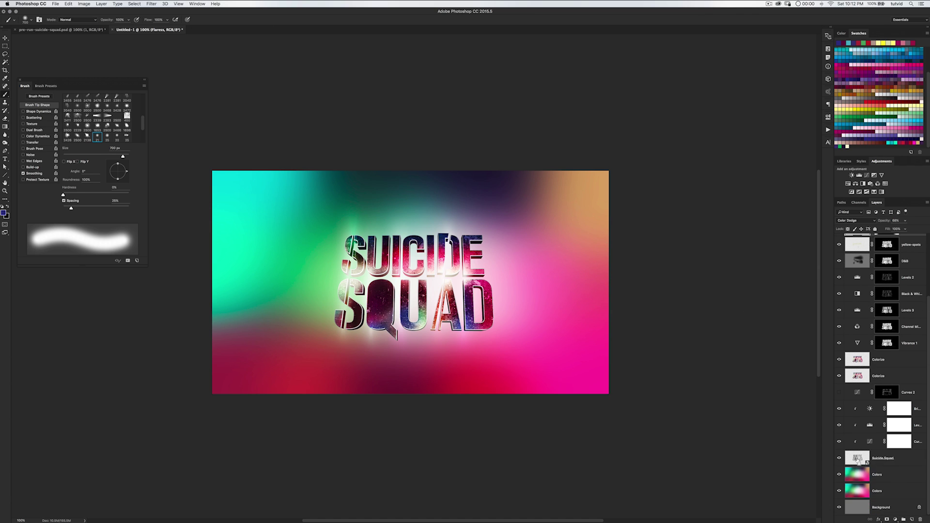
drag(928, 313, 928, 245)
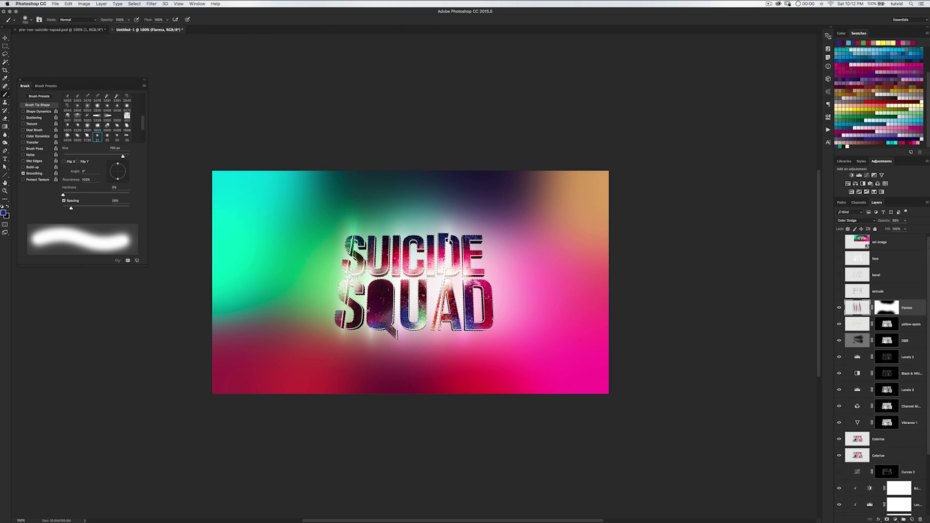
click(882, 192)
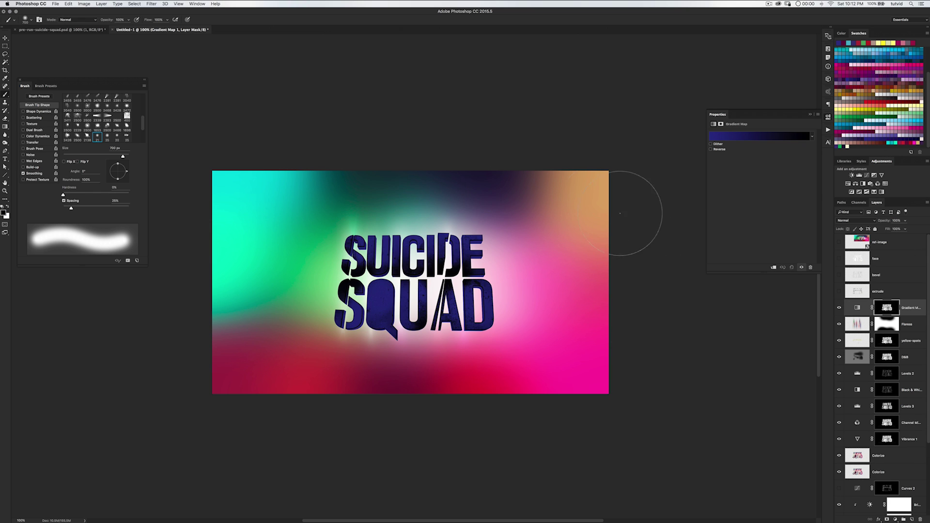
click(758, 137)
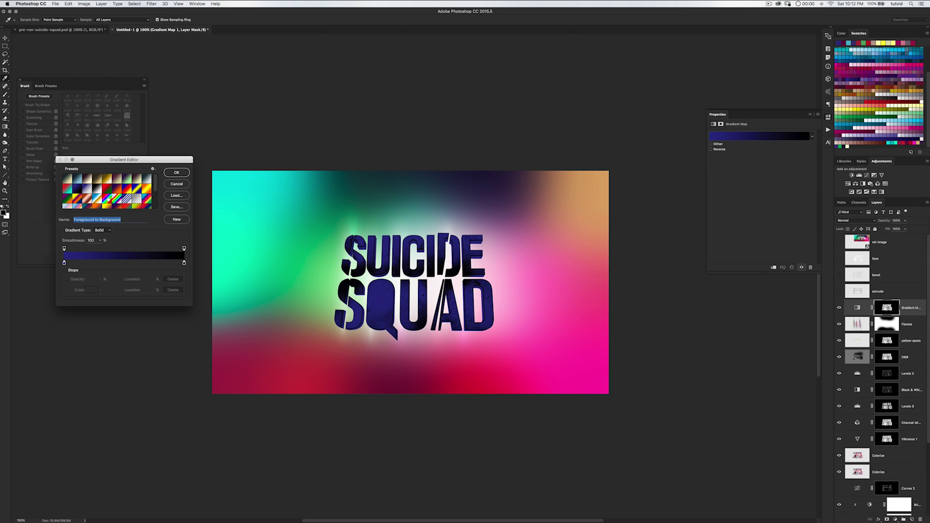
click(97, 189)
click(176, 173)
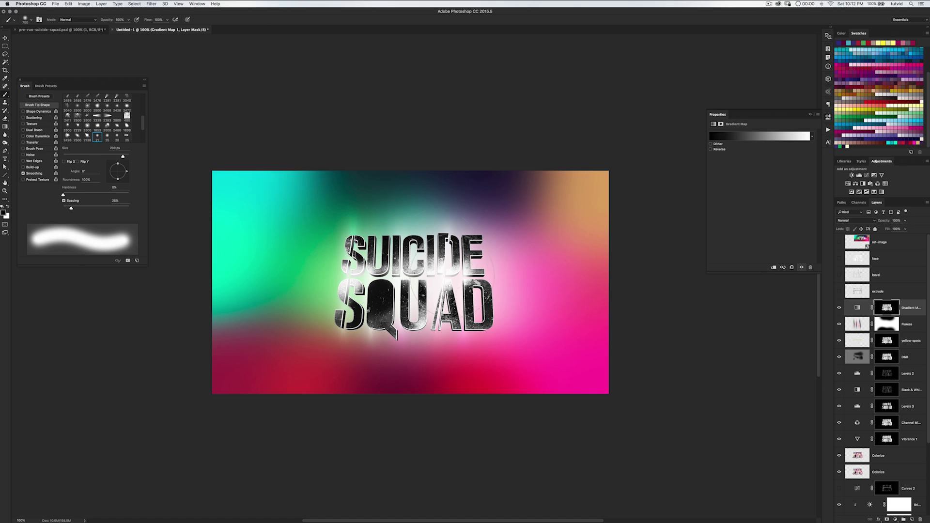
Lower the Gradient Map layer's opacity to 35% and compare the lettering with it hidden and shown
click(827, 118)
drag(886, 222, 882, 225)
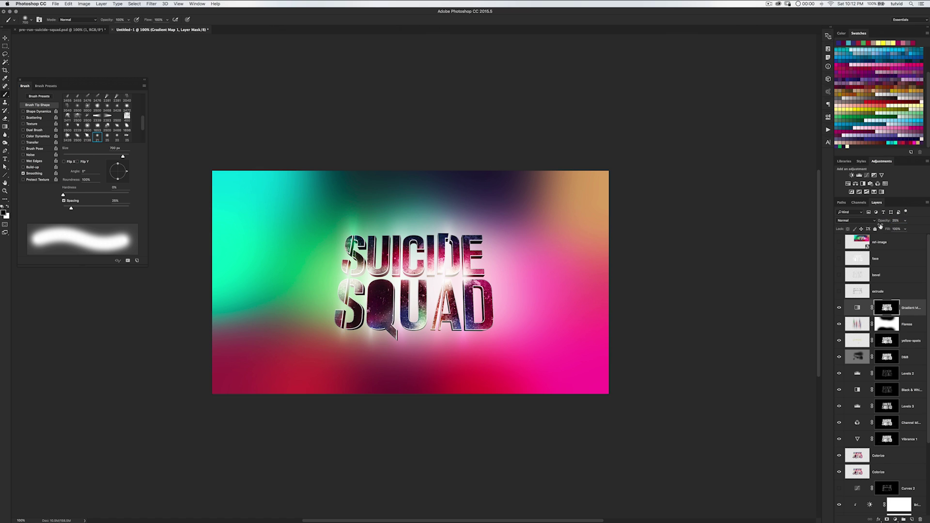
click(840, 308)
click(840, 308)
Add a Brightness/Contrast adjustment above the Gradient Map with contrast -44 and brightness -7
click(853, 175)
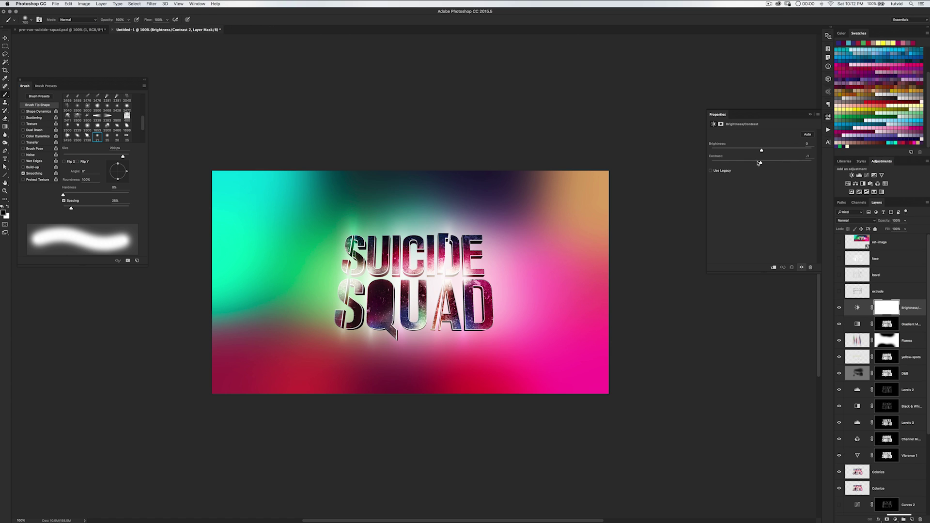
drag(759, 162, 719, 165)
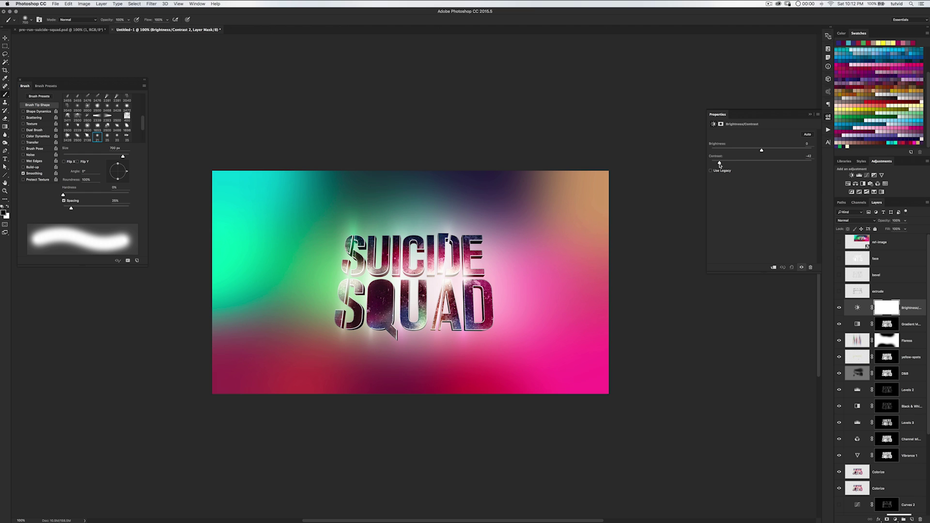
drag(761, 151, 758, 152)
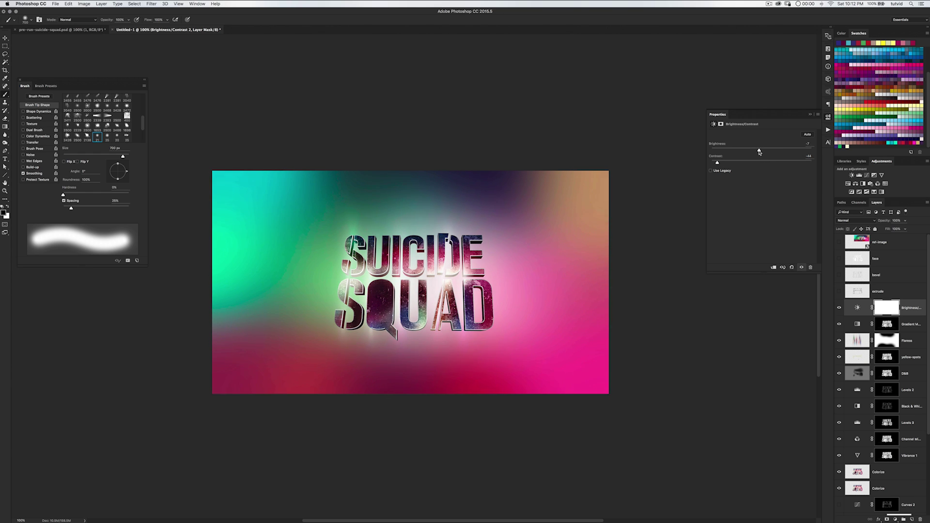
click(827, 118)
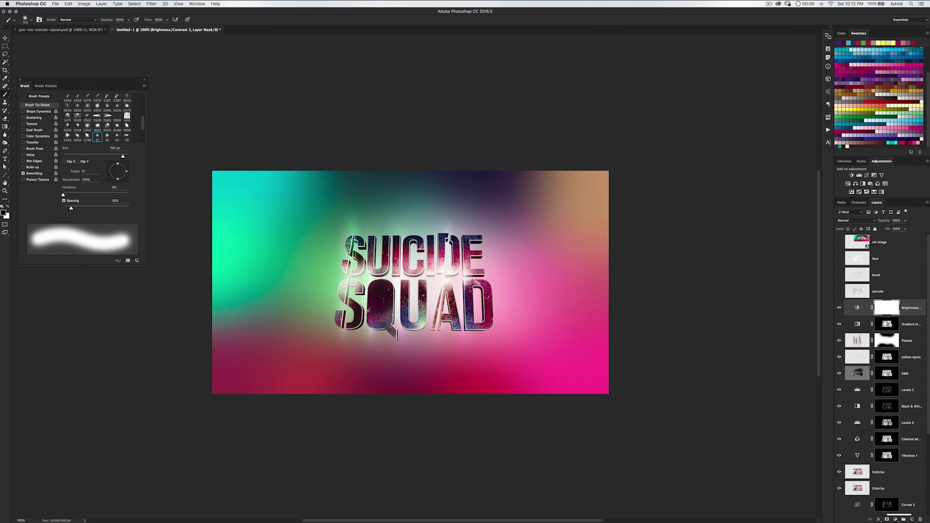
Copy the Gradient Map's lettering mask onto the new Brightness/Contrast layer and check the effect of both adjustments
drag(888, 328, 889, 314)
click(840, 325)
click(839, 308)
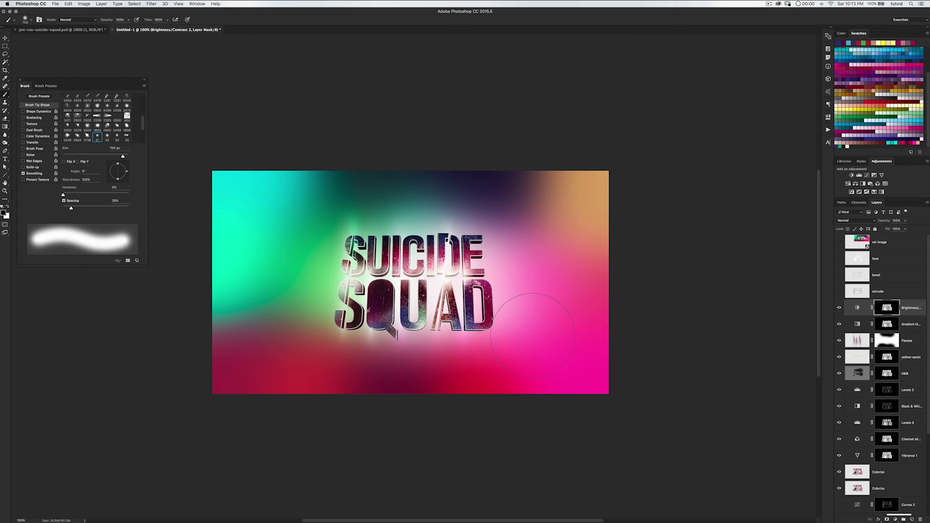
Create a new layer above the Brightness/Contrast adjustment and name it skull
key(v)
key(super+alt+shift+n)
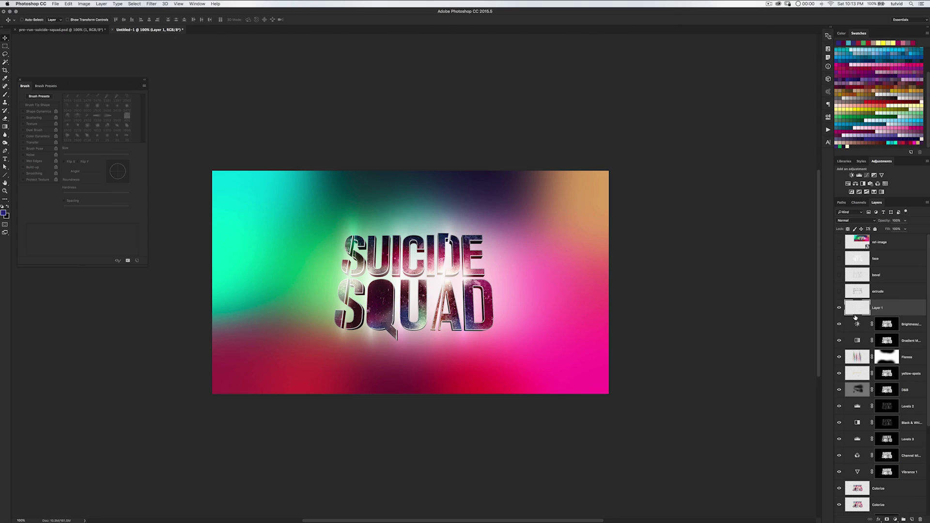
double_click(877, 309)
text(skull)
key(Return)
Zoom in on SQUAD's Q and load the Free Ink Crosses 2 Photoshop Brushes.abr set for the Brush tool
key(z)
click(385, 311)
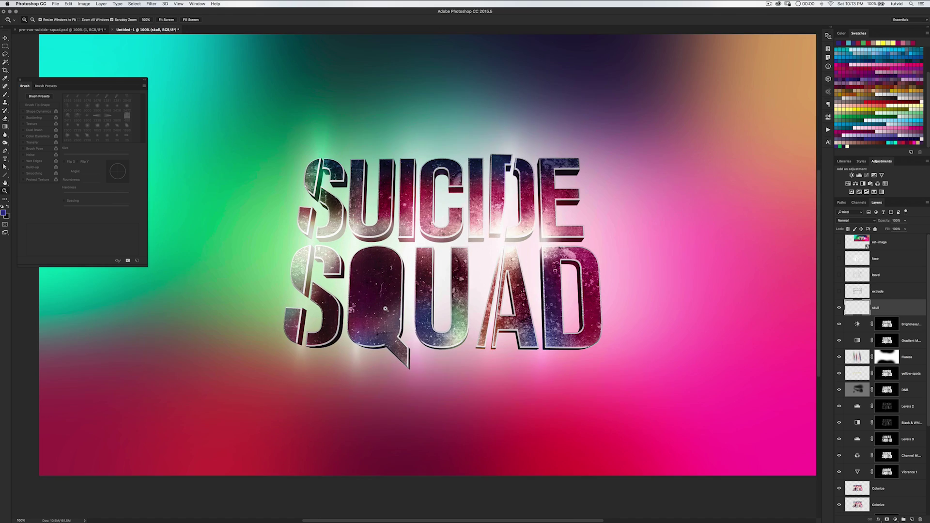
click(385, 310)
click(385, 309)
drag(380, 282, 454, 300)
click(439, 302)
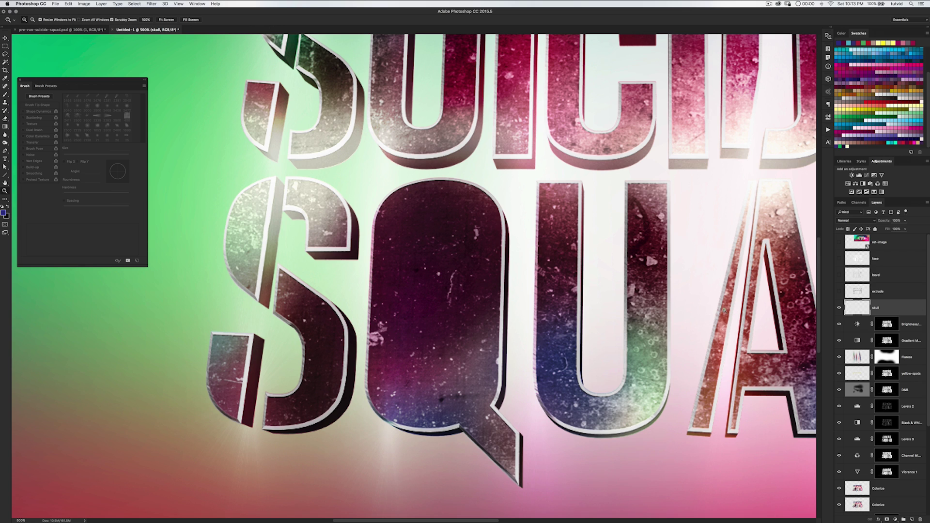
key(b)
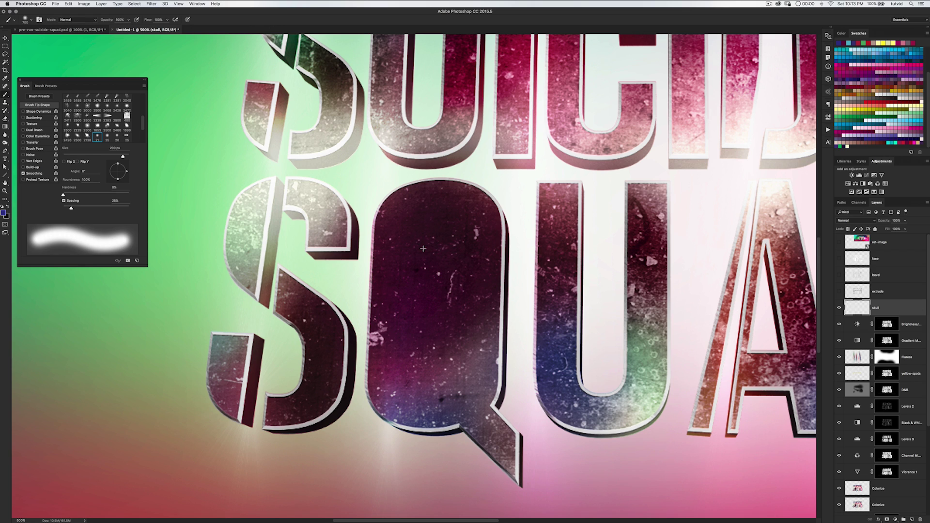
right_click(390, 199)
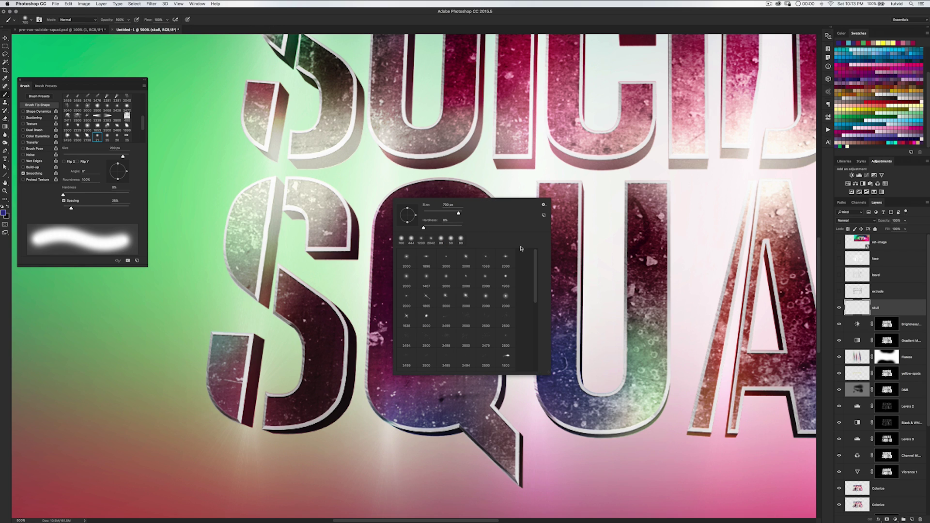
mouse_move(535, 277)
mouse_down()
mouse_move(536, 323)
mouse_move(538, 241)
mouse_up()
click(544, 204)
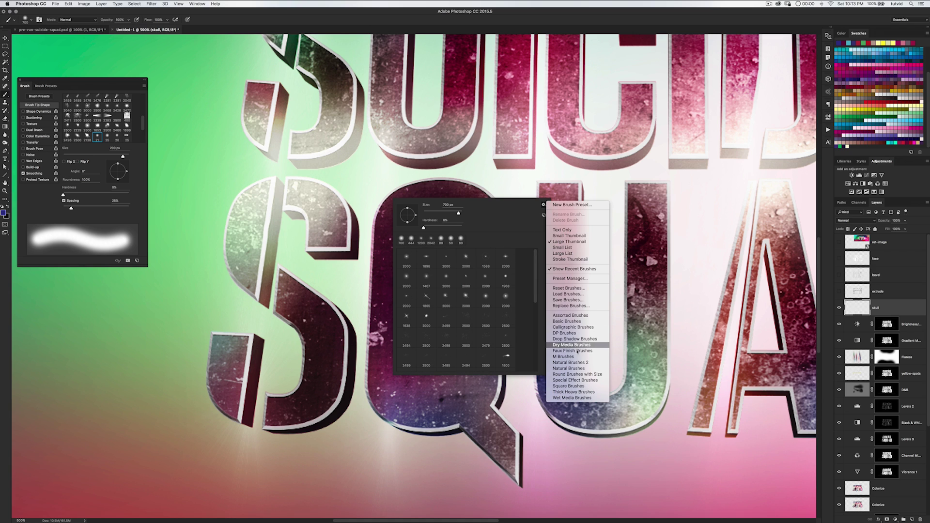
click(568, 294)
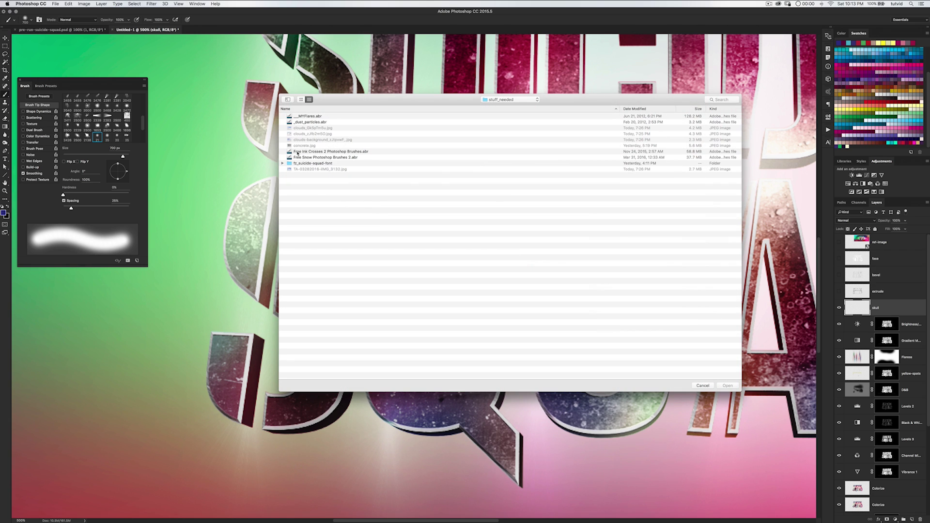
click(322, 152)
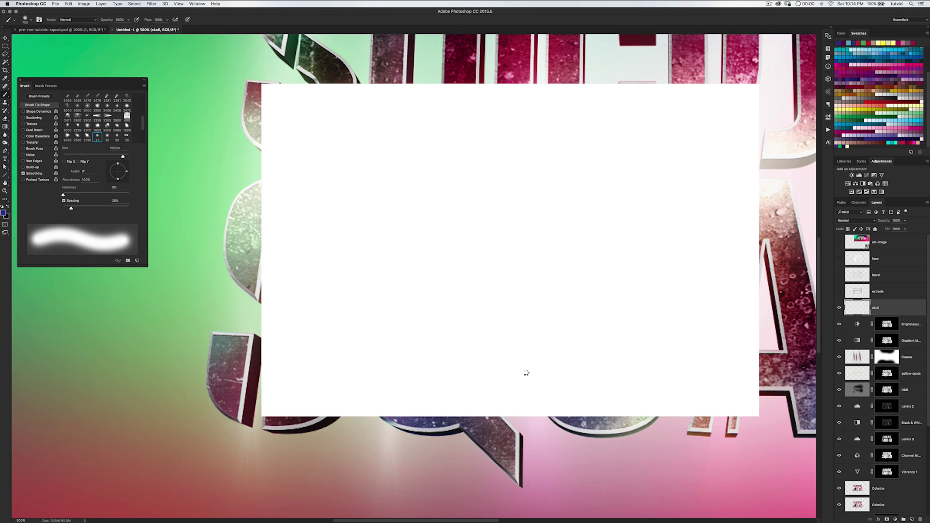
Choose the X-shaped ink cross brush at 76 px and make a test stamp between SQUAD's S and Q, undoing the stamp
scroll(486, 302, down, 10)
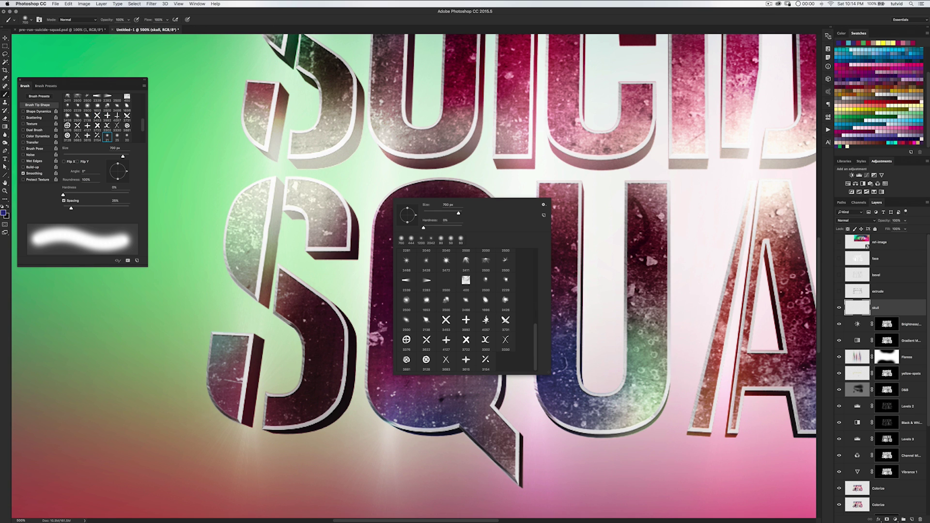
click(506, 321)
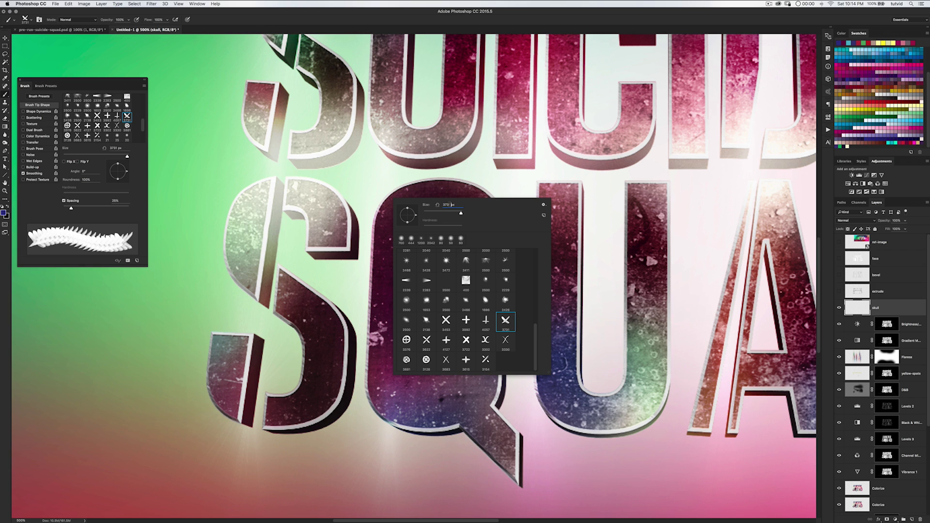
text(76)
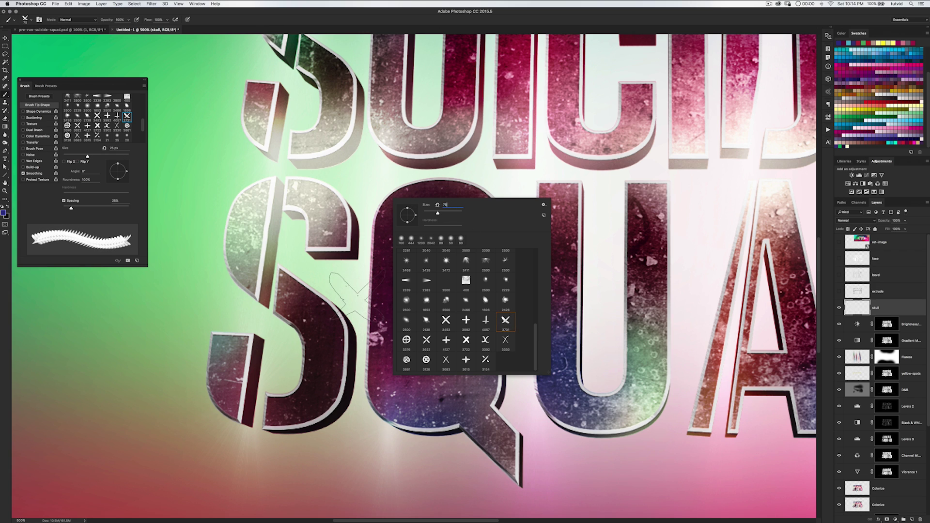
key(Return)
click(356, 297)
key(super+z)
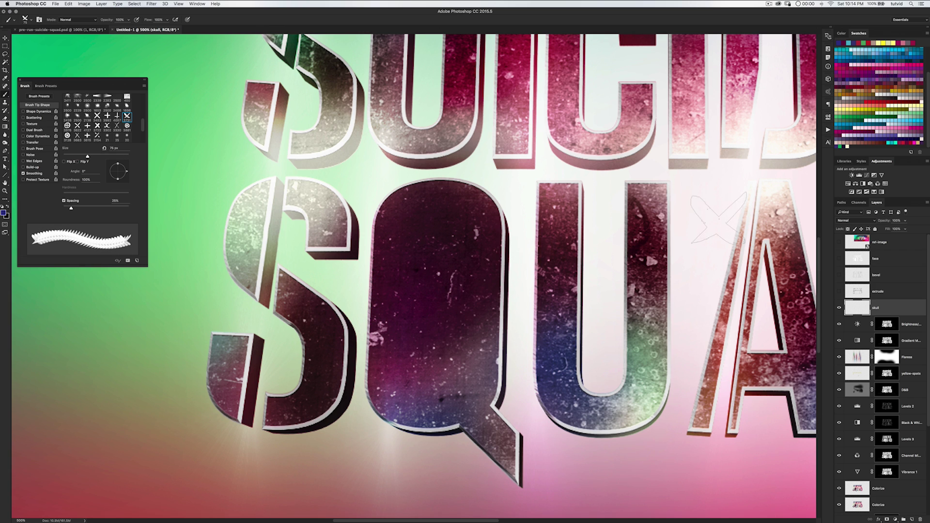
Show the reference image, sample the skull's pink-red as the foreground colour, and hide the reference again
key(super+minus)
key(super+minus)
key(super+minus)
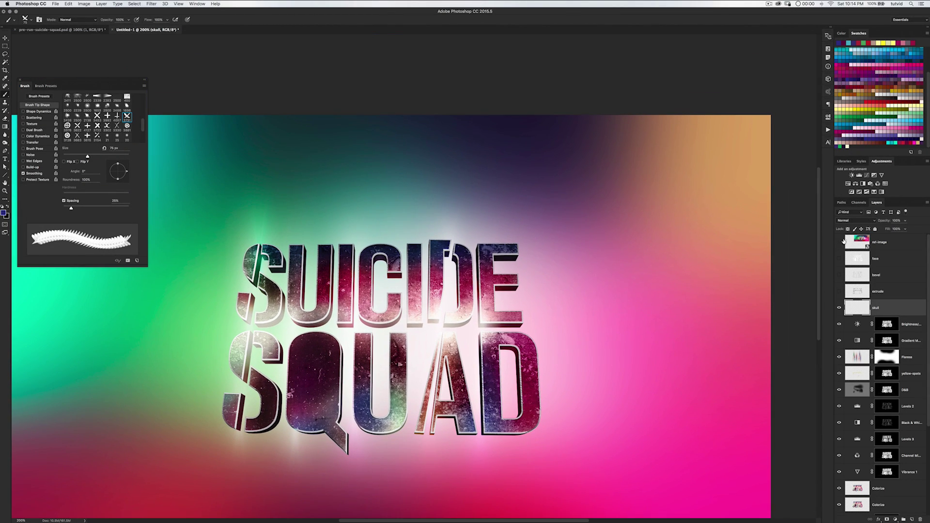
click(839, 243)
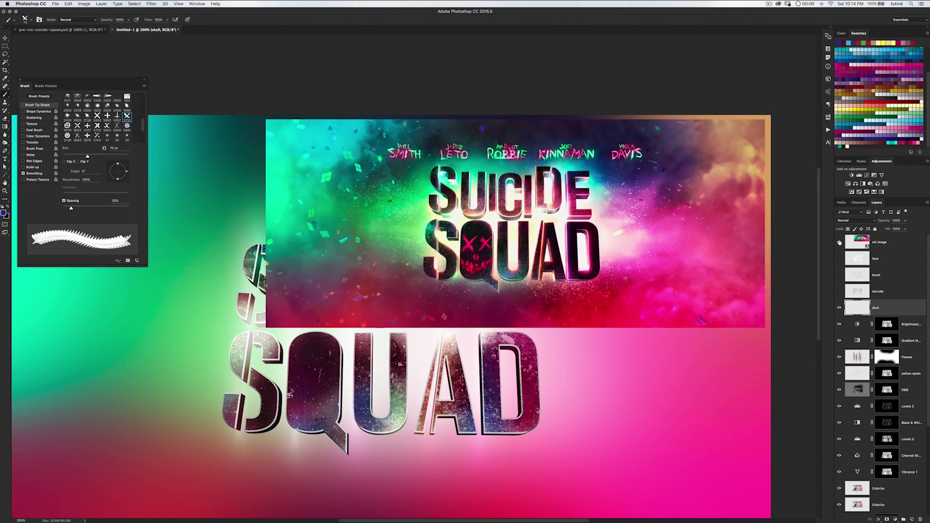
alt+click(485, 240)
click(839, 242)
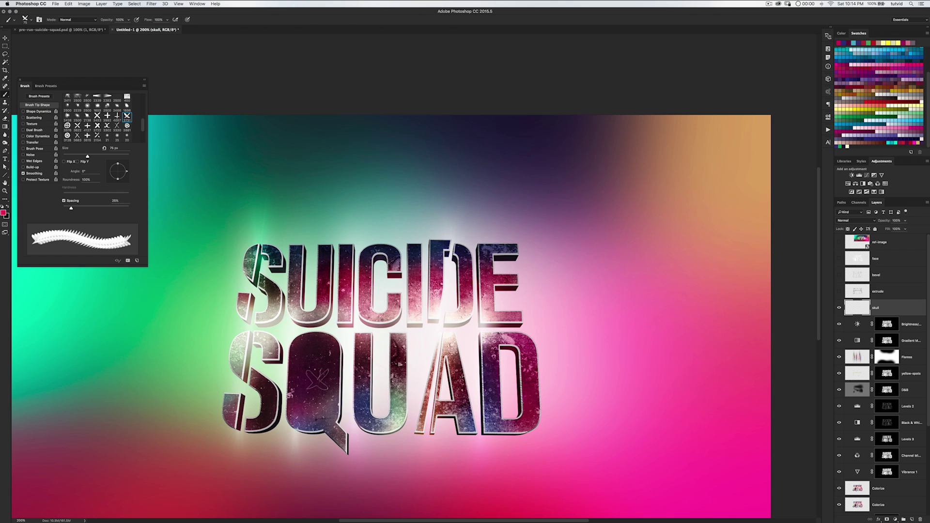
Stamp two pink X-shaped eyes inside SQUAD's Q, rotating the brush tip to -34° for the second one
click(302, 377)
drag(127, 174, 129, 178)
click(329, 379)
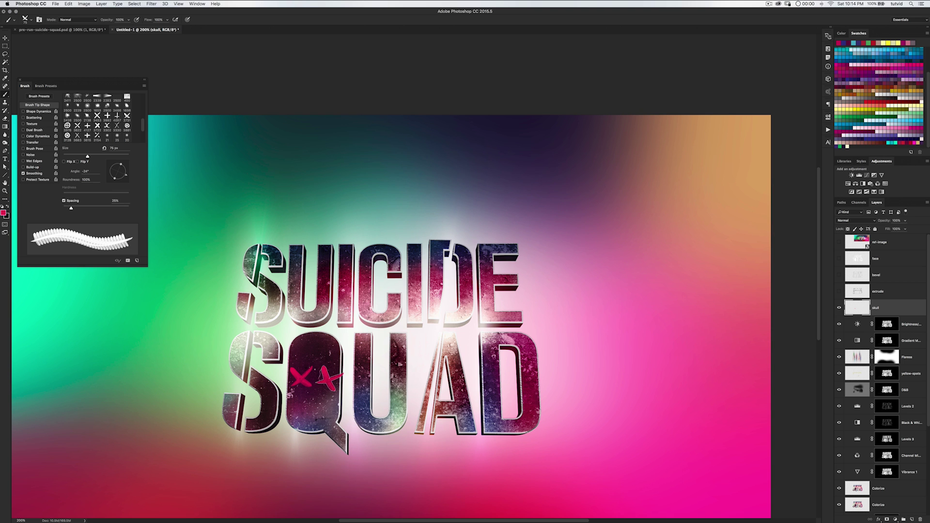
Choose the rough oval paint-dab brush tip at 65 px and make a test stamp on SQUAD's S, undoing the stamp
key(z)
drag(334, 383, 371, 386)
scroll(372, 386, left, 3)
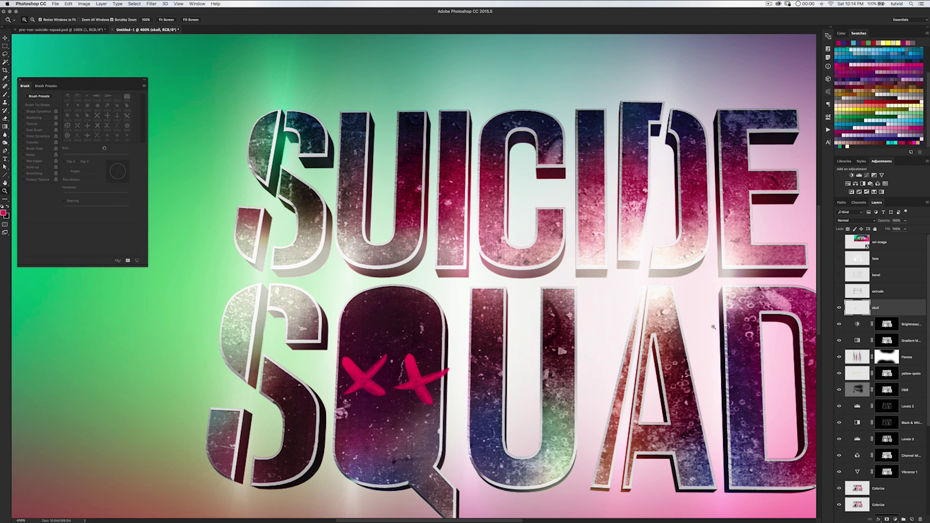
click(399, 430)
drag(404, 416, 443, 393)
key(b)
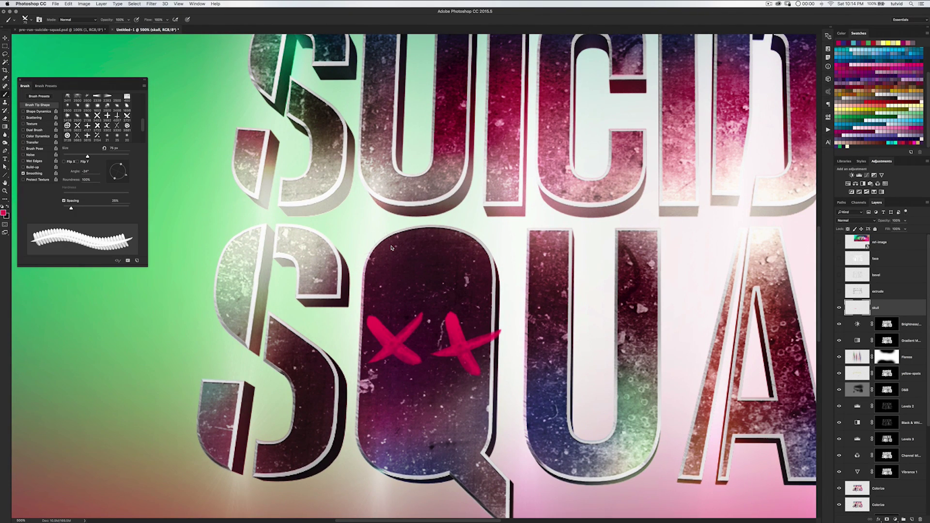
right_click(392, 248)
scroll(482, 356, up, 5)
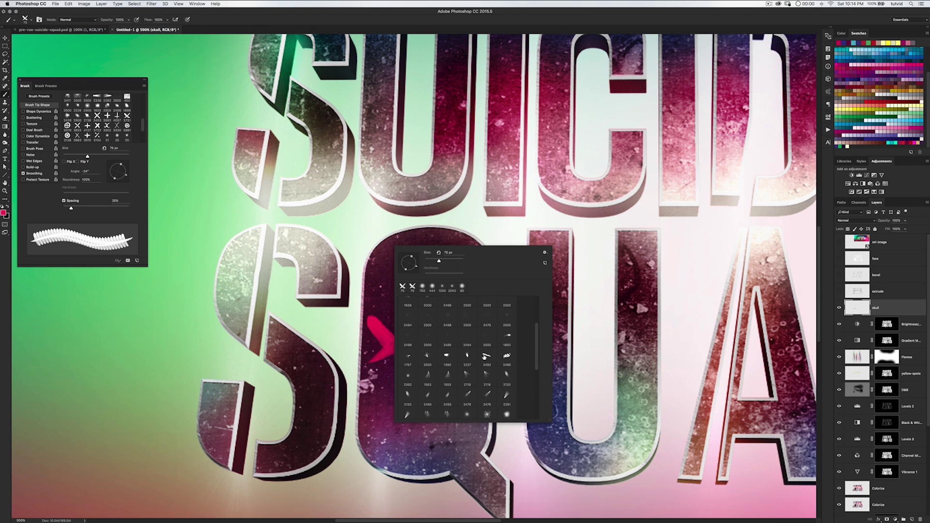
click(447, 356)
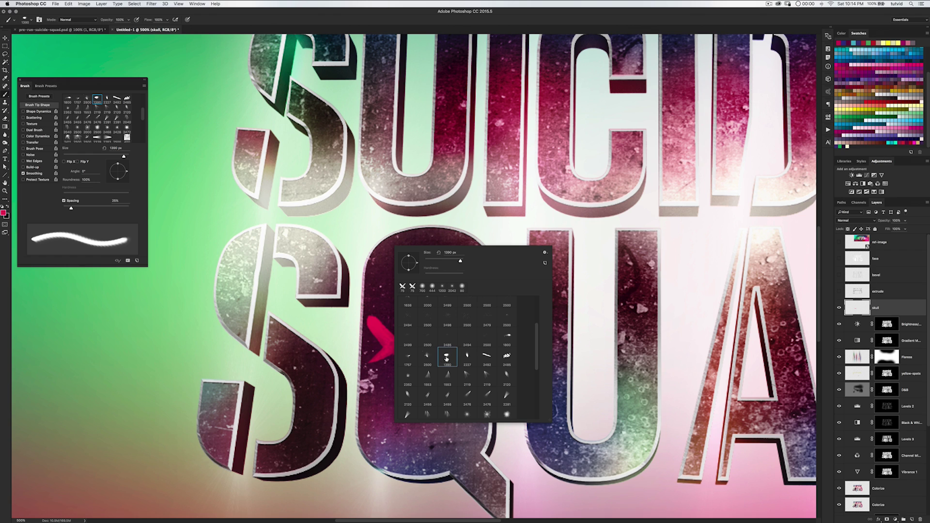
drag(460, 261, 441, 261)
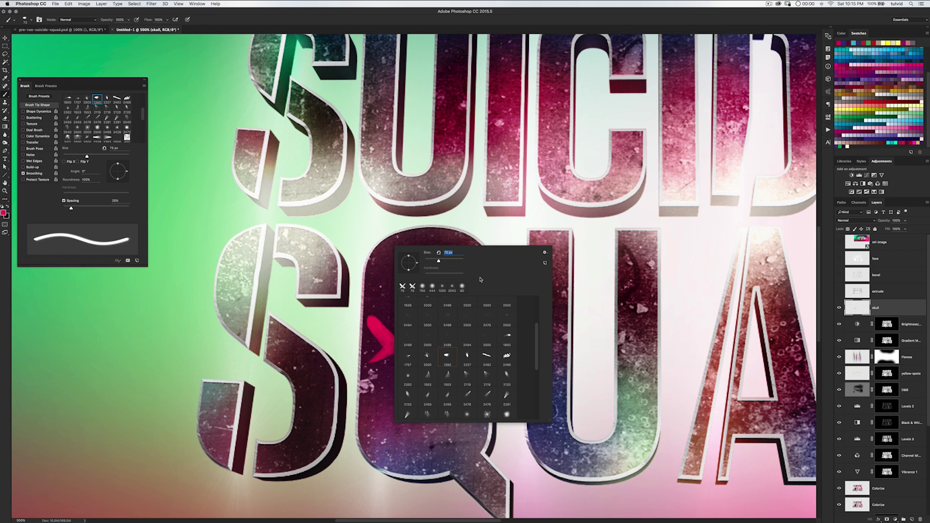
text(65)
click(277, 335)
key(super+z)
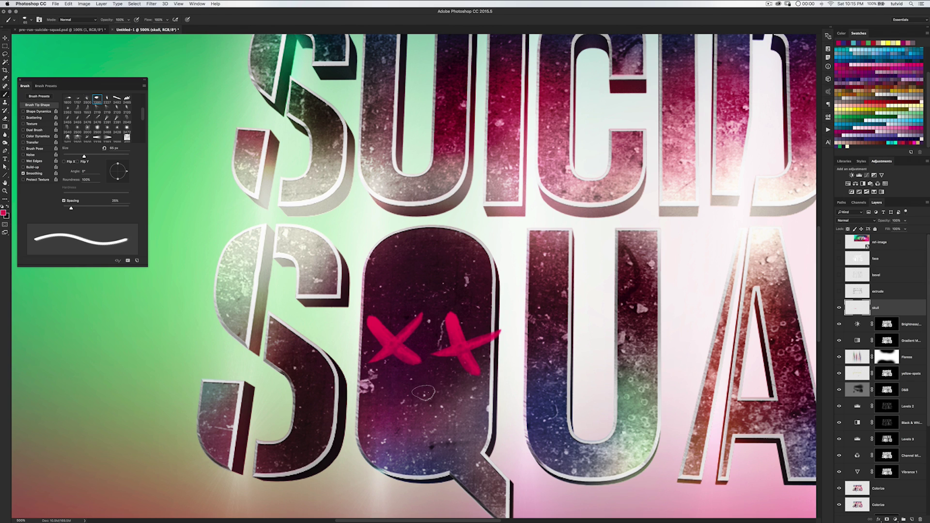
Stamp two small nostrils below the X eyes, flipping the brush tip horizontally for the second one
click(435, 382)
click(71, 162)
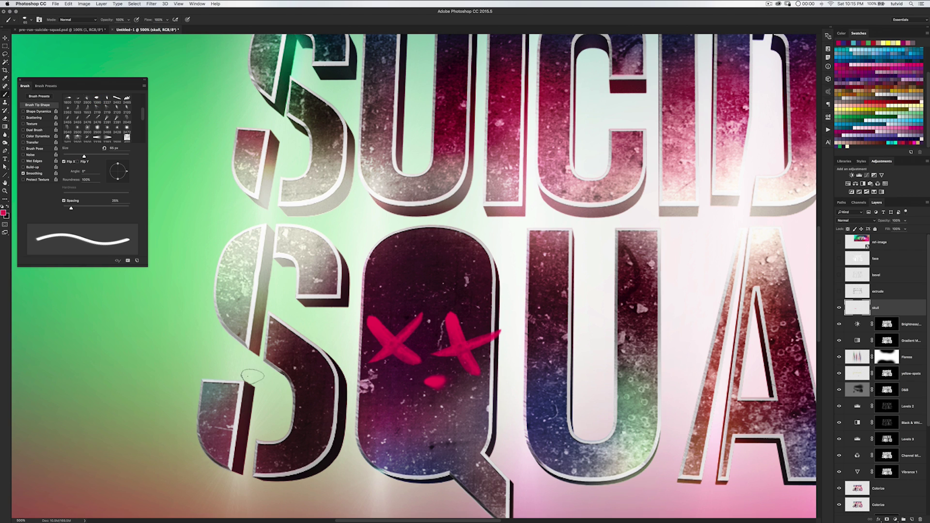
click(415, 389)
Stamp two curved rows of upright teeth across the lower part of the Q, varying the brush angle and horizontal flip
drag(127, 172, 119, 180)
click(370, 419)
click(399, 435)
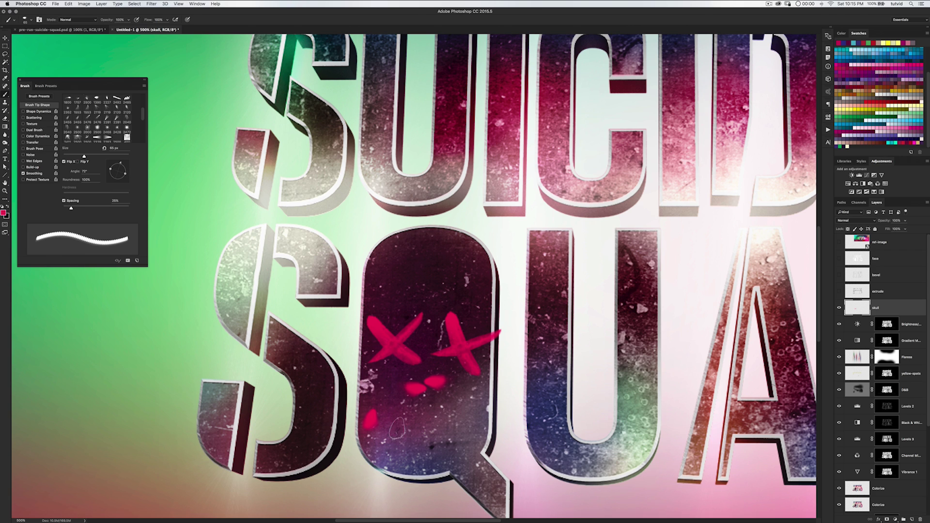
mouse_move(116, 173)
mouse_down()
mouse_move(115, 164)
mouse_move(124, 176)
mouse_move(117, 154)
mouse_up()
click(426, 428)
click(458, 424)
click(481, 414)
click(361, 403)
click(386, 411)
click(414, 419)
click(64, 162)
click(440, 417)
click(468, 407)
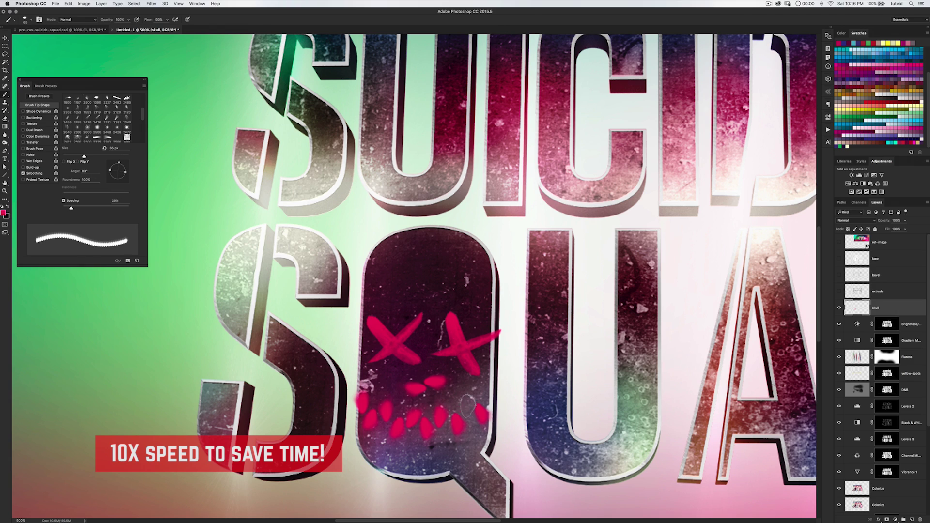
Zoom in on the Q and add a layer mask to the skull layer
key(super+1)
super+click(399, 298)
click(399, 297)
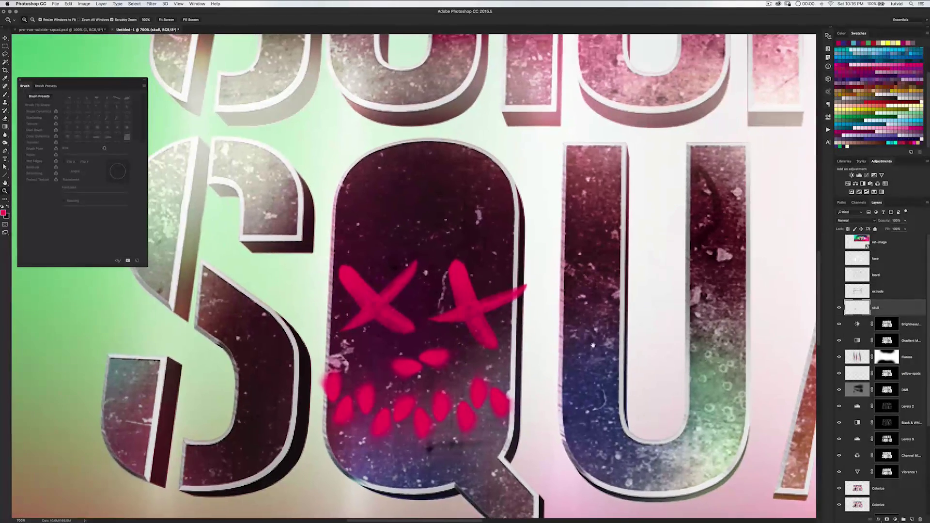
click(887, 519)
key(b)
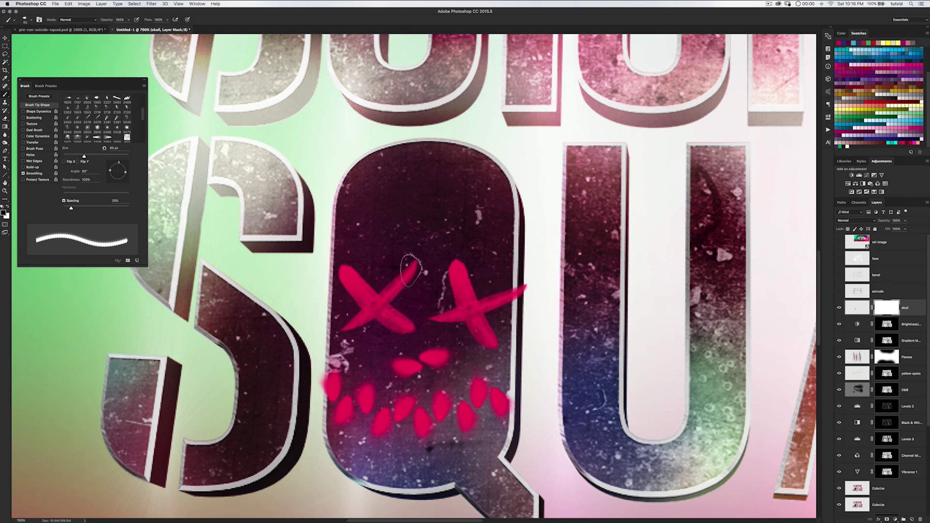
Load the set of basic round brushes and choose the soft round 3 px tip
right_click(435, 264)
scroll(517, 368, down, 5)
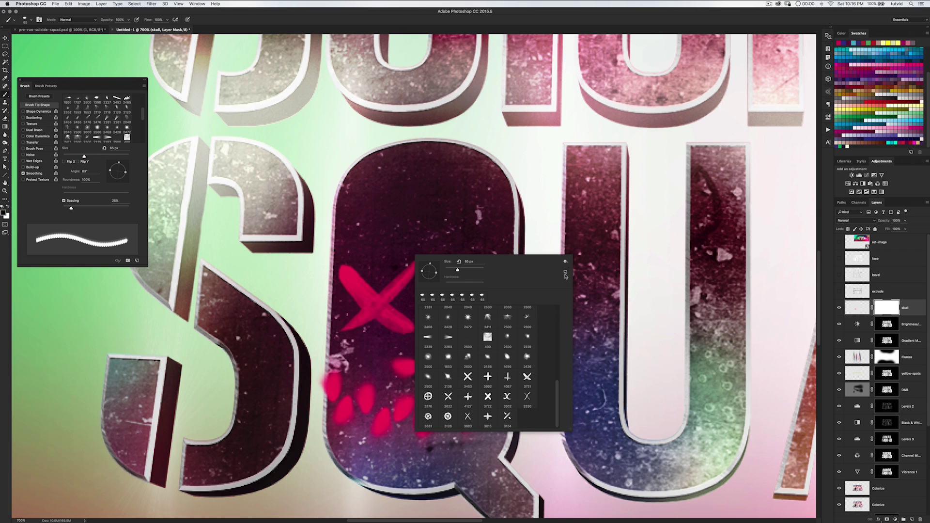
click(565, 261)
click(588, 381)
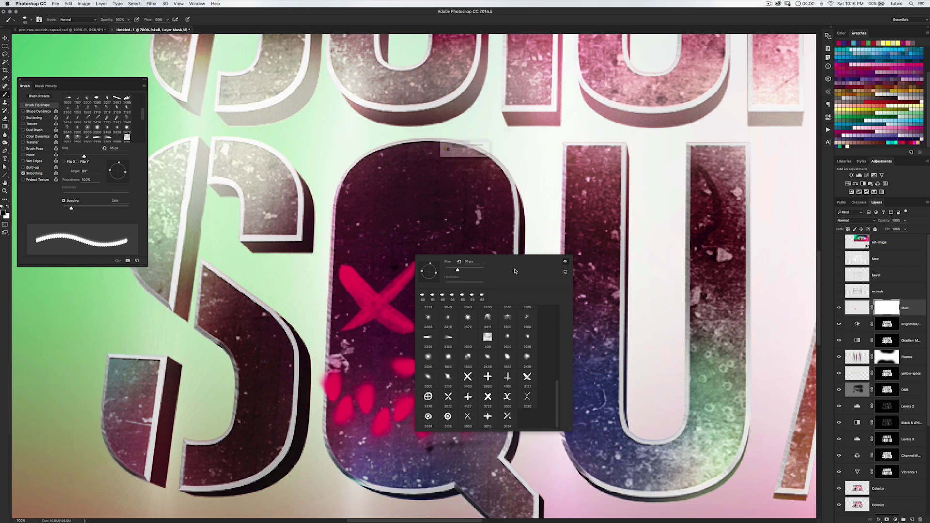
click(514, 163)
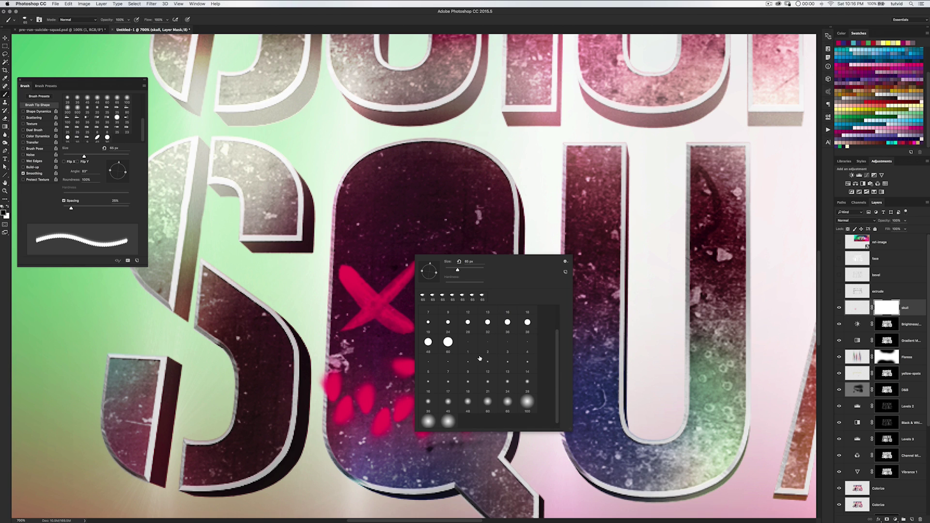
click(483, 350)
click(507, 344)
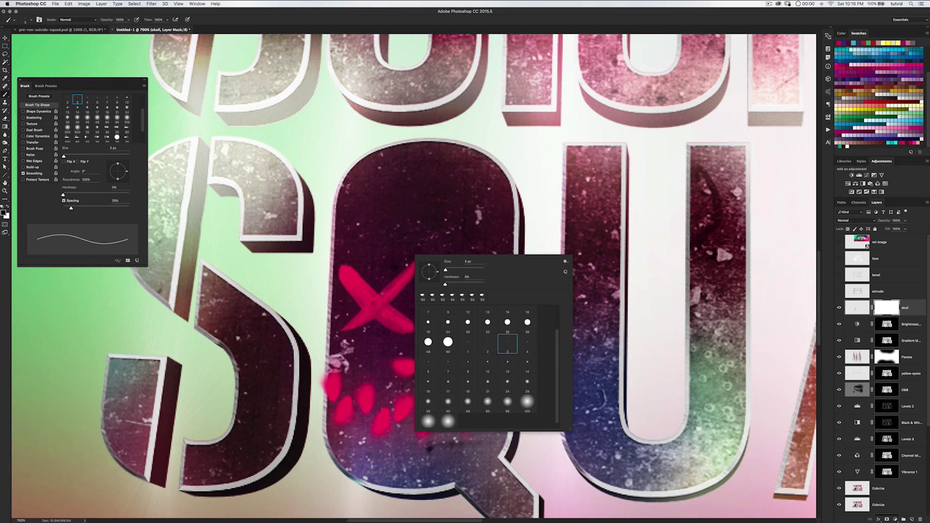
key(Return)
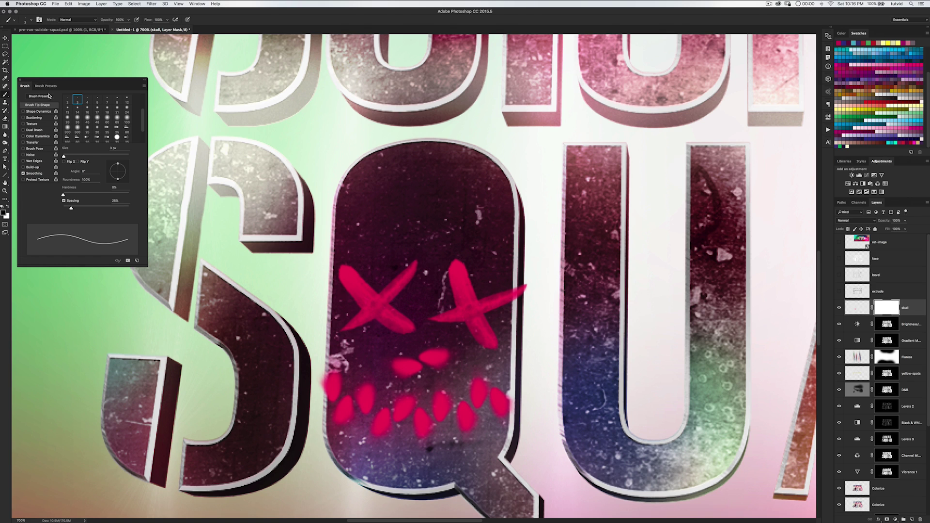
Enable Shape Dynamics with Pen Pressure size control and paint thin black scratches across the X eyes on the skull mask
click(37, 111)
click(93, 110)
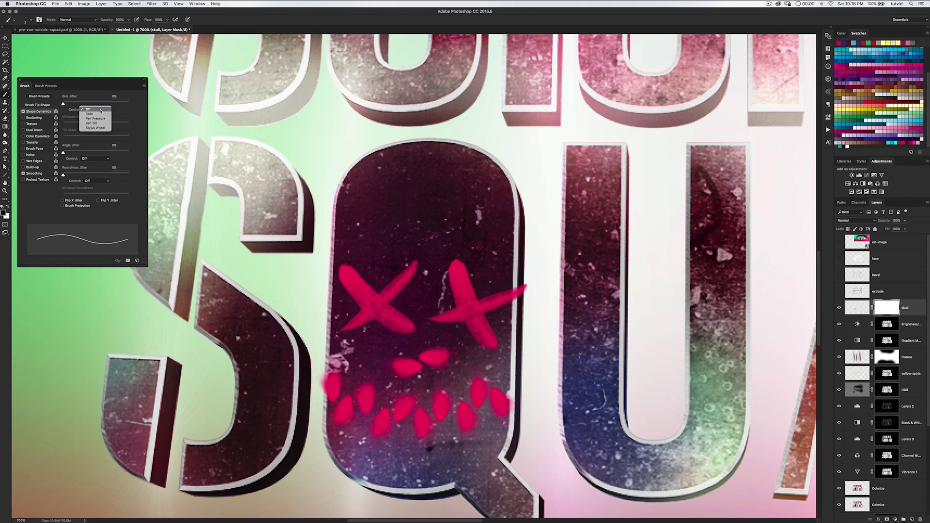
click(94, 113)
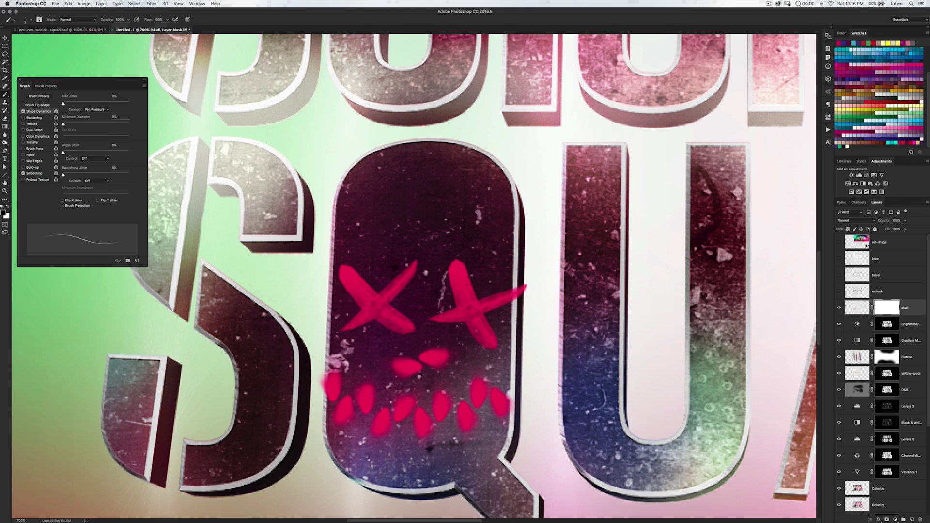
drag(463, 289, 481, 334)
drag(504, 299, 452, 316)
mouse_move(354, 282)
mouse_down()
mouse_move(384, 313)
mouse_move(405, 280)
mouse_up()
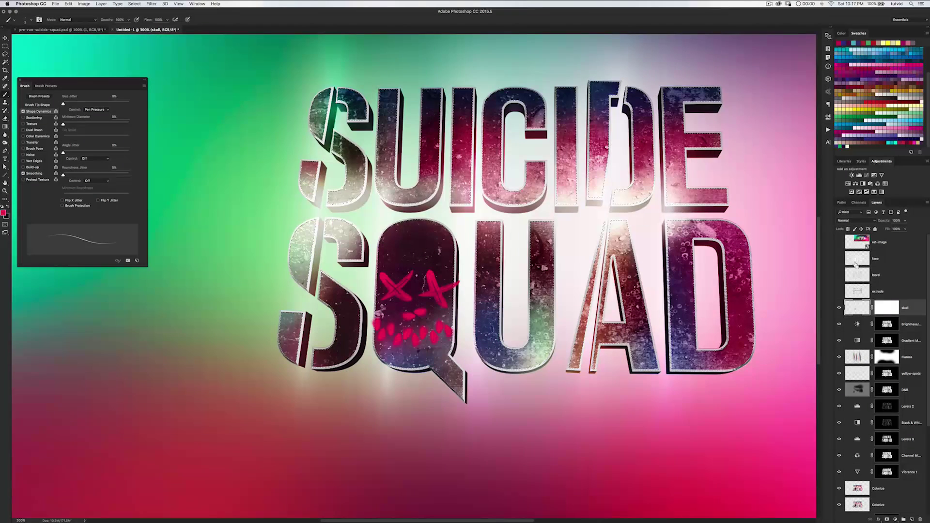
Load the face layer's outline as a selection, invert it, and choose a large soft round brush, undoing a test stamp
super+click(858, 262)
click(136, 4)
right_click(415, 272)
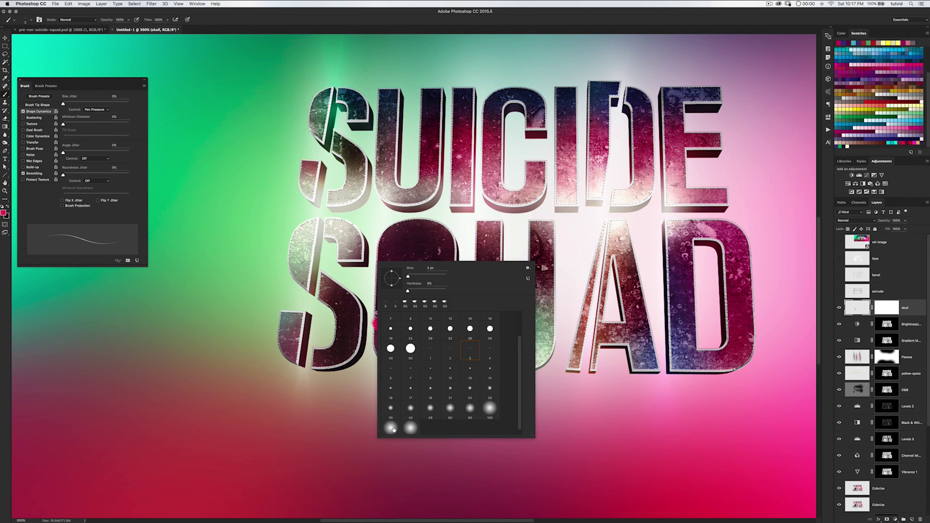
click(394, 429)
click(265, 346)
key(super+z)
Paint the skull layer's mask black along both sides of the Q to hide the overflowing paint, and deselect
click(888, 311)
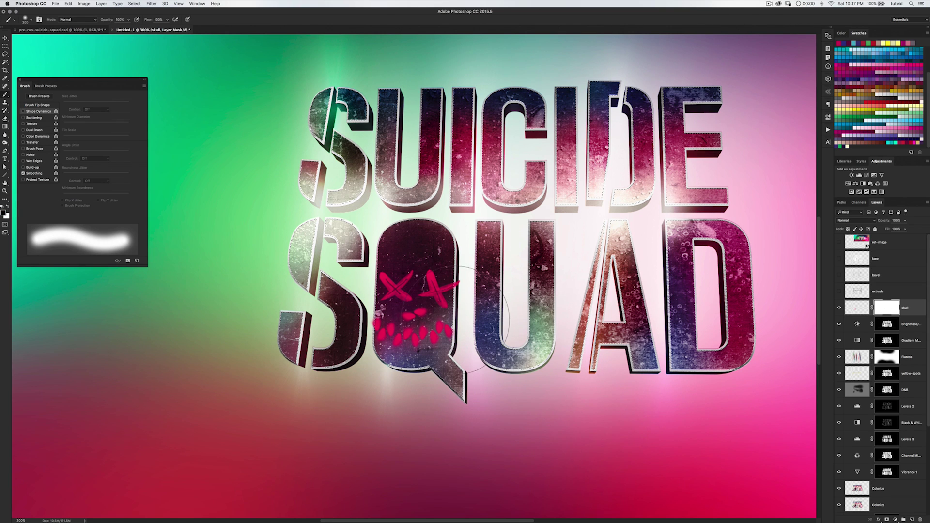
mouse_move(338, 313)
mouse_down()
mouse_move(349, 297)
mouse_move(356, 304)
mouse_up()
mouse_move(473, 315)
mouse_down()
mouse_move(472, 286)
mouse_move(461, 320)
mouse_up()
key(super+d)
Create a new layer above skull, close the brush settings, and enlarge the soft round brush to span most of the canvas height
key(super+minus)
key(super+minus)
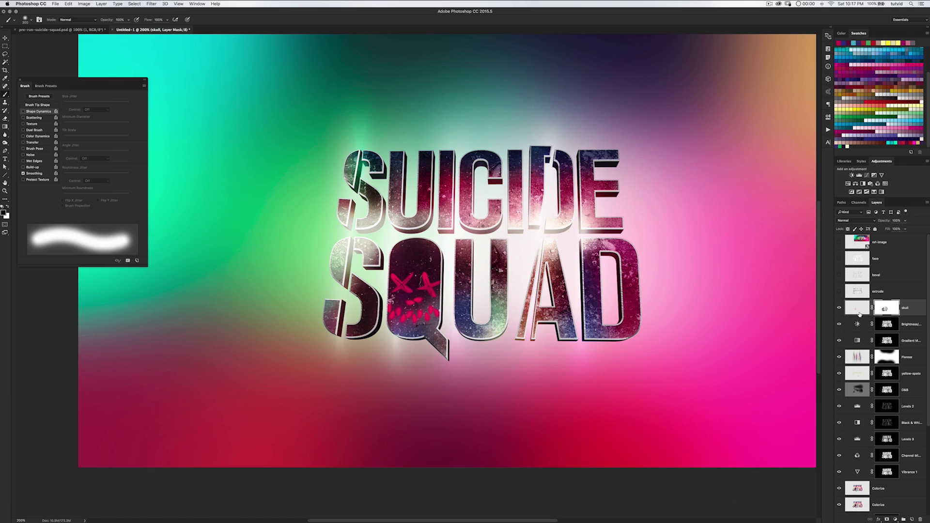
click(912, 519)
key(super+minus)
key(super+minus)
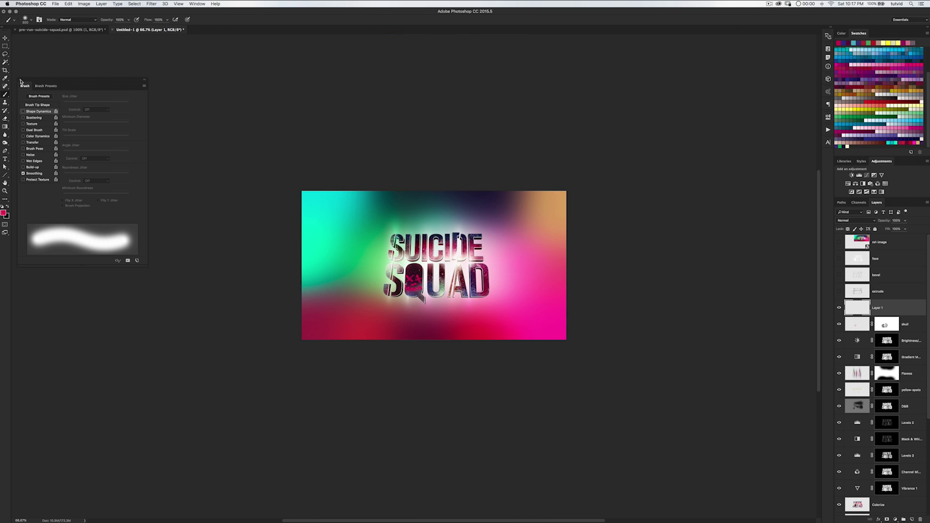
click(21, 79)
right_click(443, 269)
drag(503, 285, 508, 284)
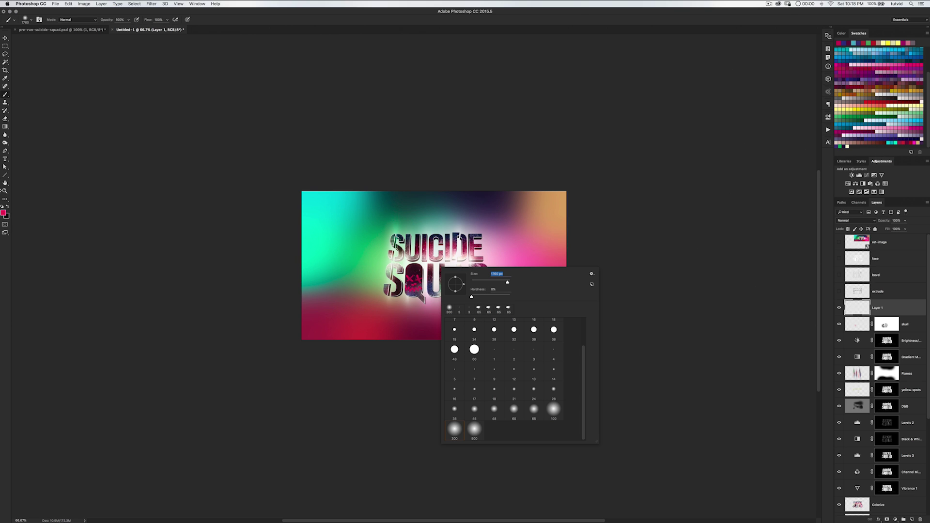
Set the foreground colour to white and stamp one large soft glow over the centre of the title
click(3, 213)
drag(570, 155, 494, 112)
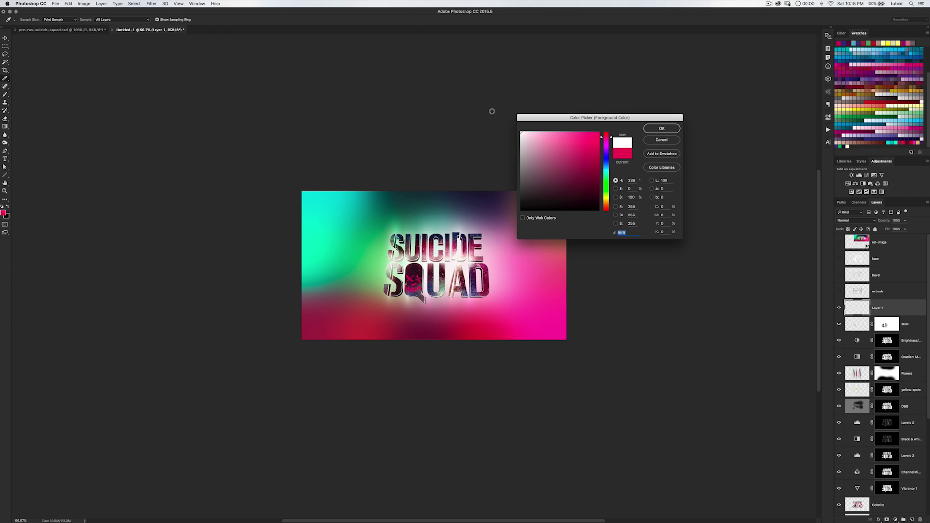
click(651, 131)
key(b)
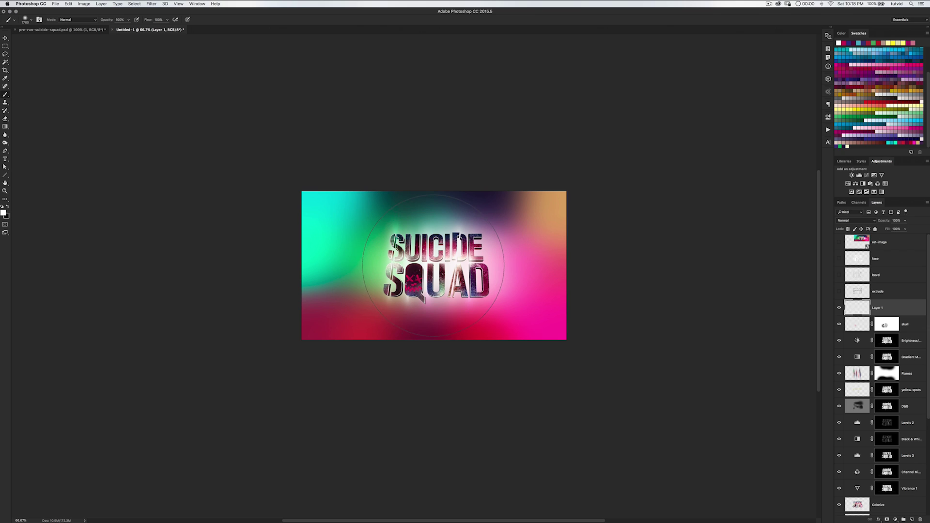
click(446, 267)
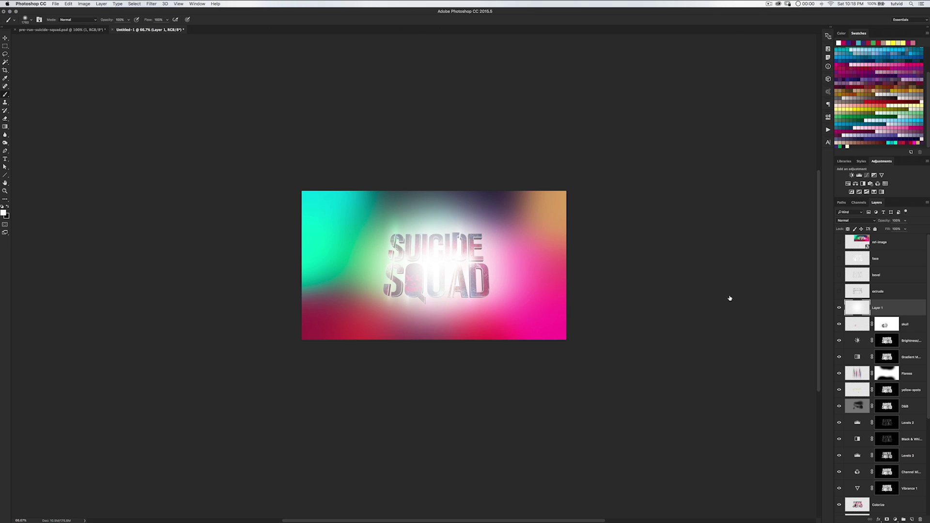
Colorize the glow yellow using Hue/Saturation with Hue 61, Saturation 100 and a lowered Lightness
key(super+u)
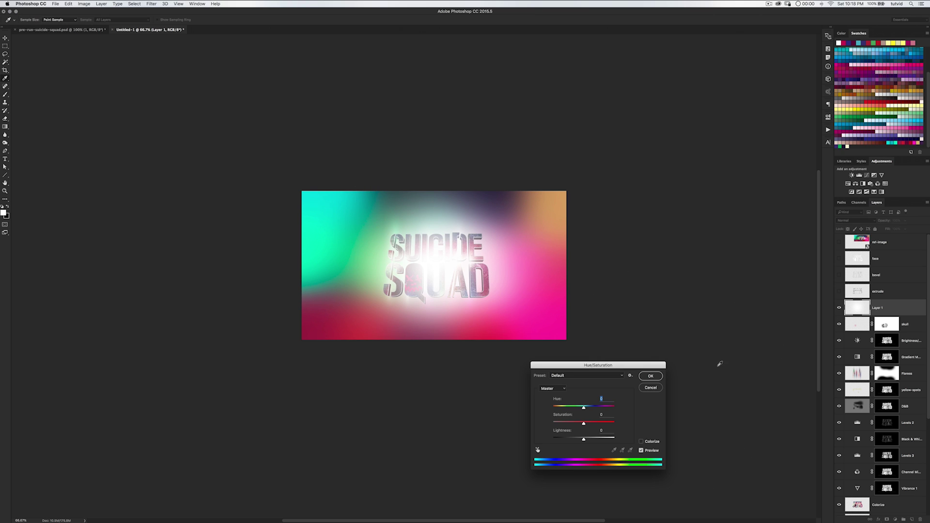
drag(632, 362, 608, 229)
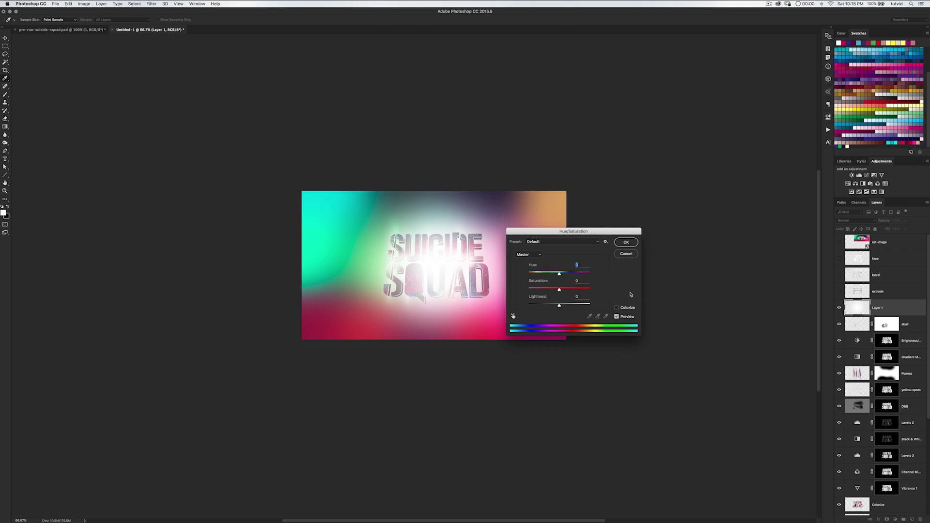
click(617, 308)
mouse_move(559, 306)
mouse_down()
mouse_move(543, 307)
mouse_move(577, 291)
mouse_move(556, 275)
mouse_move(535, 276)
mouse_move(552, 306)
mouse_up()
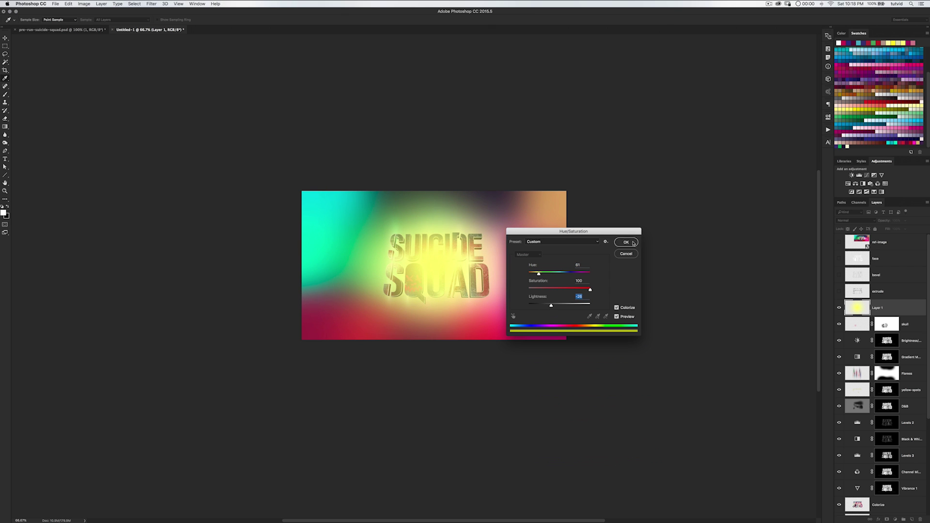
click(626, 242)
Set the yellow glow layer's blend mode to Screen and move it directly beneath the Suicide-Squad text layer
click(855, 220)
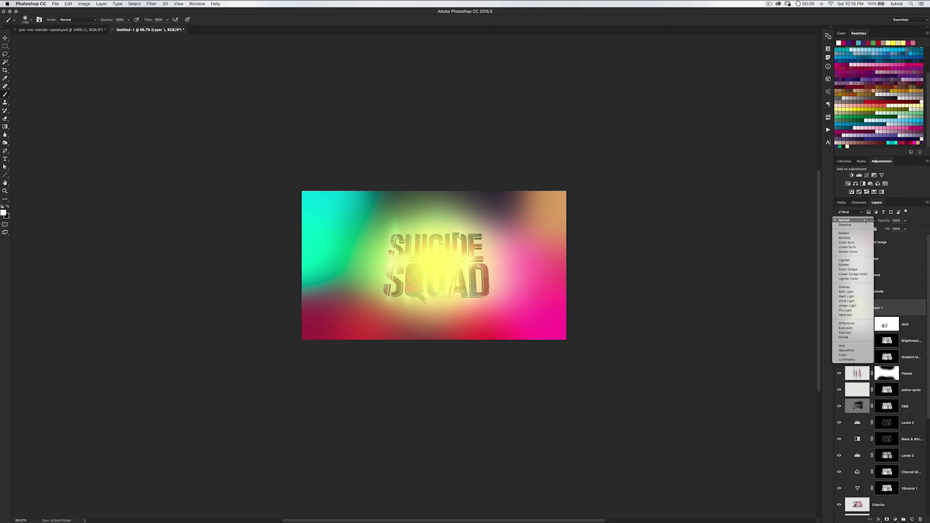
click(848, 265)
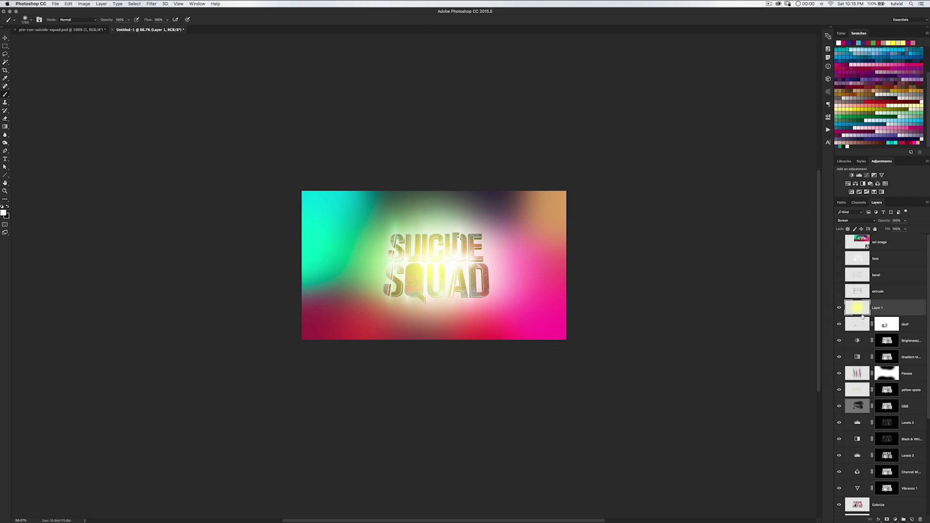
scroll(863, 316, down, 3)
drag(859, 263, 870, 473)
scroll(872, 460, down, 7)
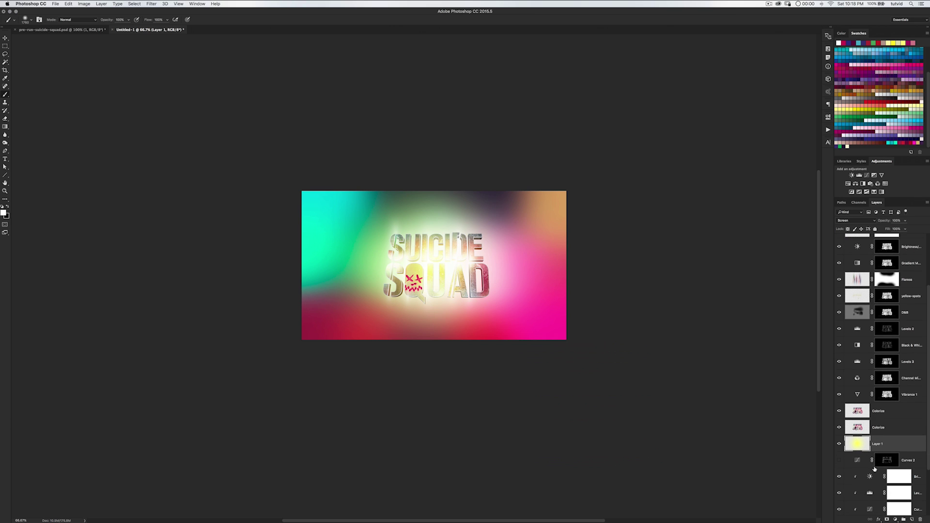
drag(857, 377, 856, 463)
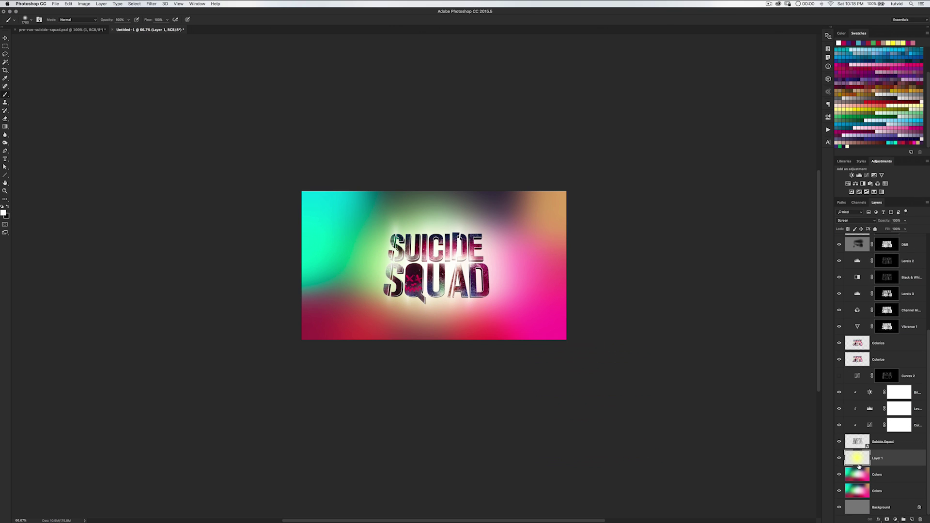
click(840, 459)
click(839, 459)
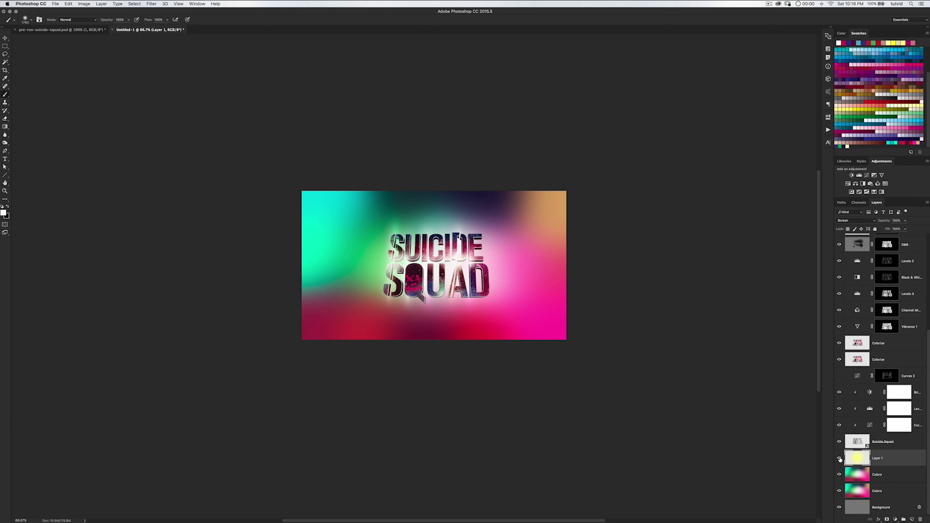
key(super+t)
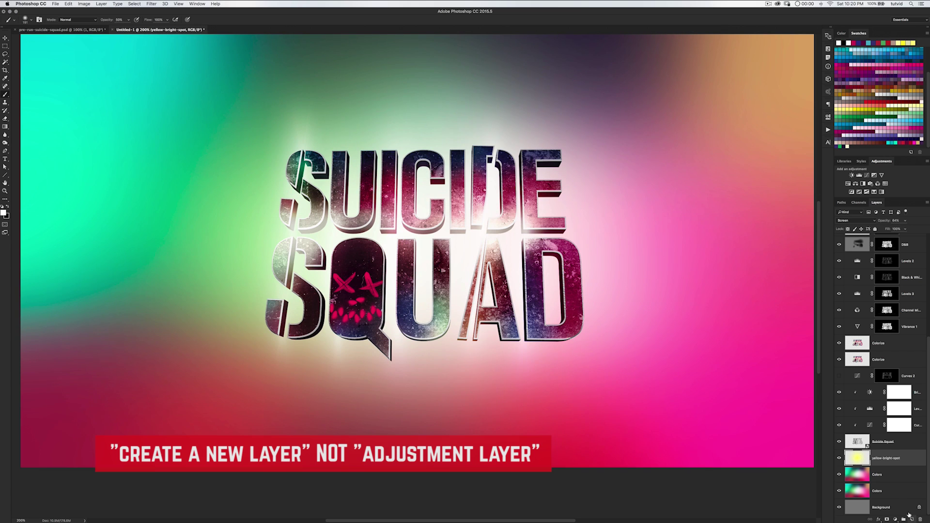
Create a new layer named sparks above the yellow-bright-spot layer
click(911, 518)
text(sparks)
key(Return)
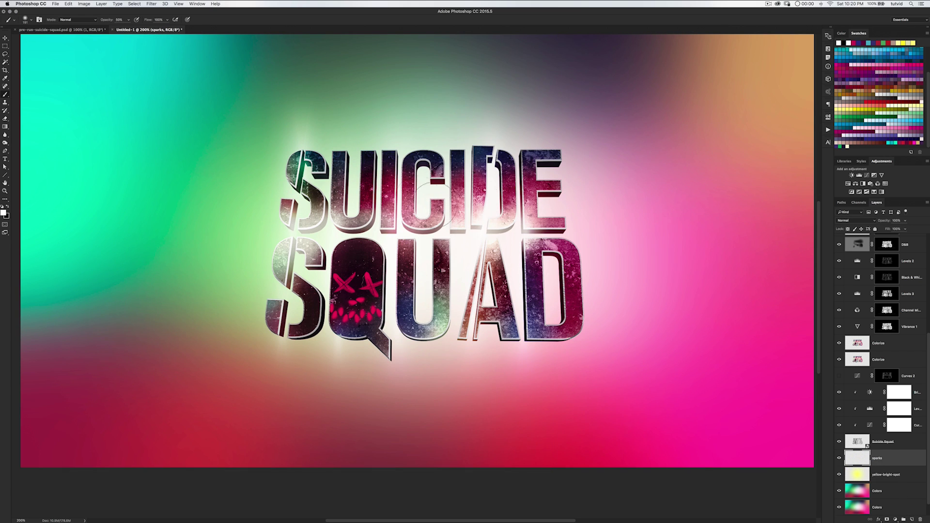
Replace the brush set with _dust_particles.abr, choose one of its particle tips and greatly reduce its size
right_click(364, 183)
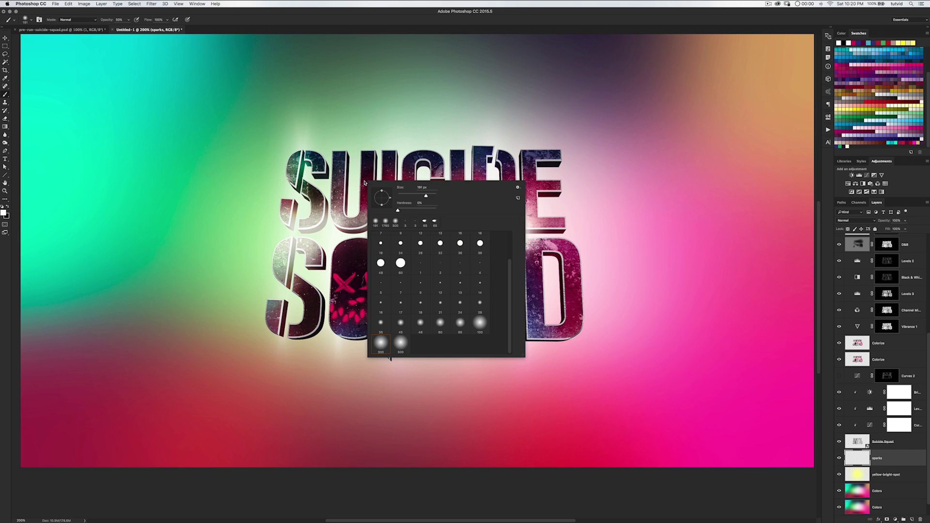
click(518, 187)
click(542, 293)
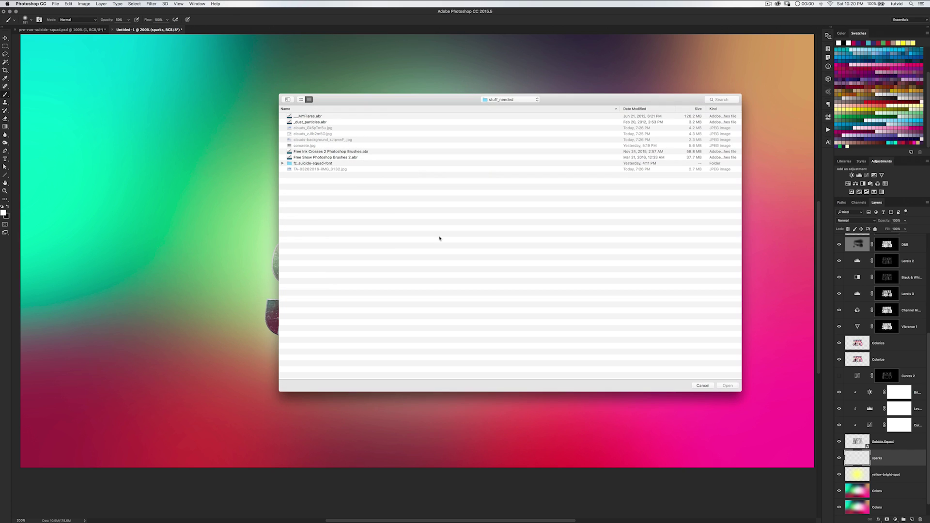
double_click(312, 123)
click(381, 257)
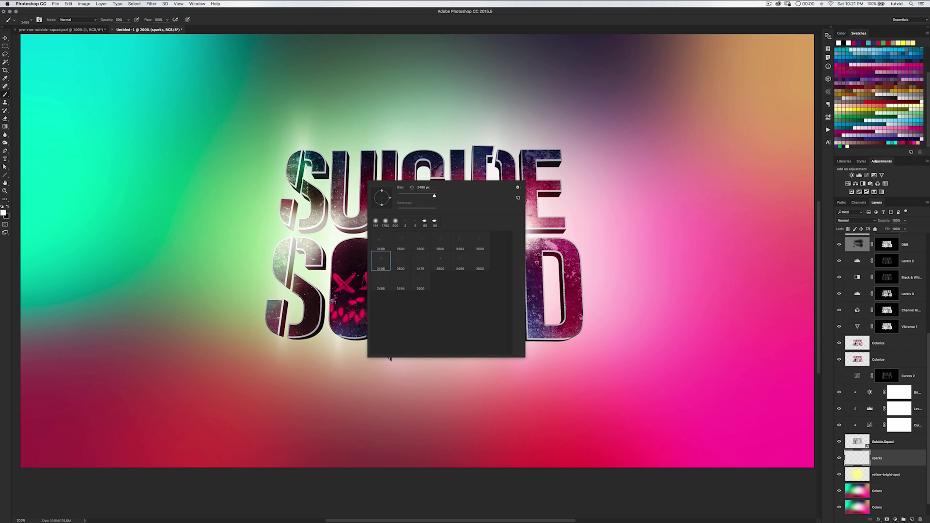
drag(435, 202, 423, 197)
Enable Shape Dynamics for the particle brush with Size Jitter 44% and Angle Jitter 100%
click(39, 20)
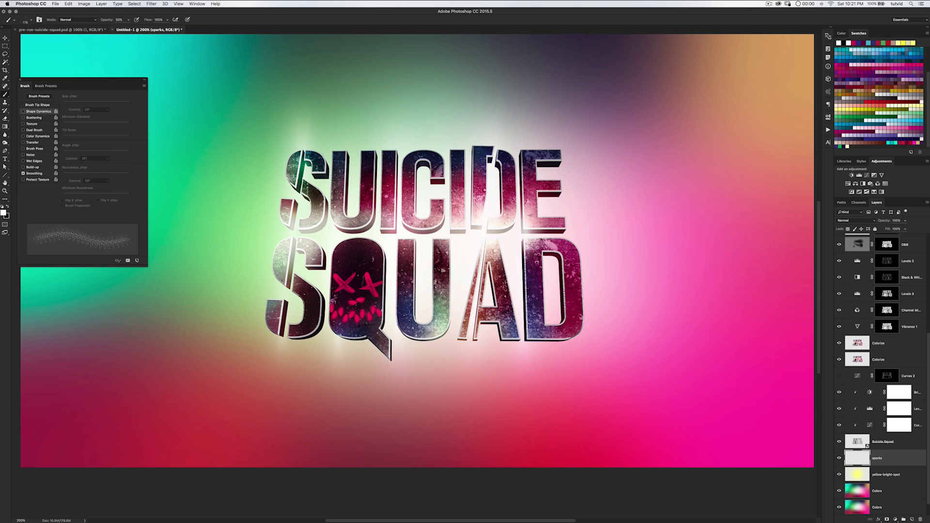
mouse_move(94, 85)
mouse_down()
mouse_move(131, 82)
mouse_move(131, 102)
mouse_up()
click(61, 110)
drag(102, 151, 154, 151)
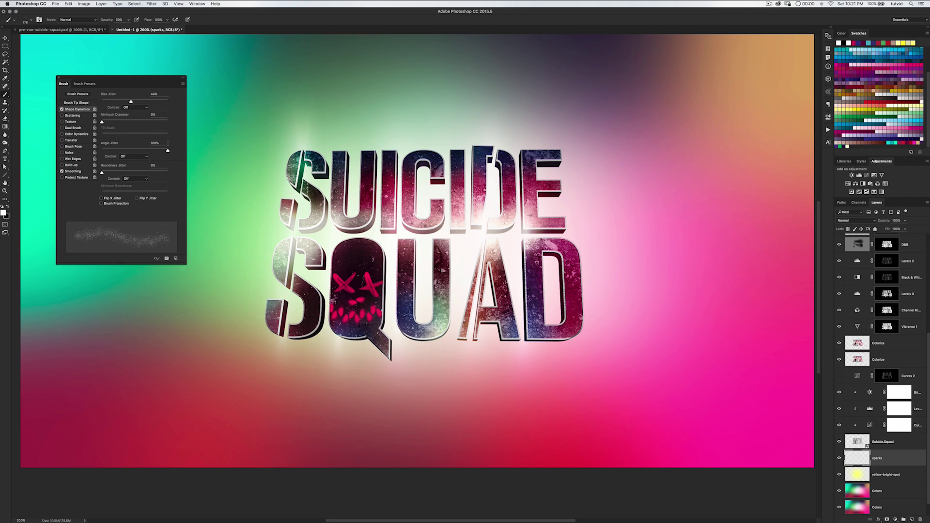
drag(114, 78, 82, 44)
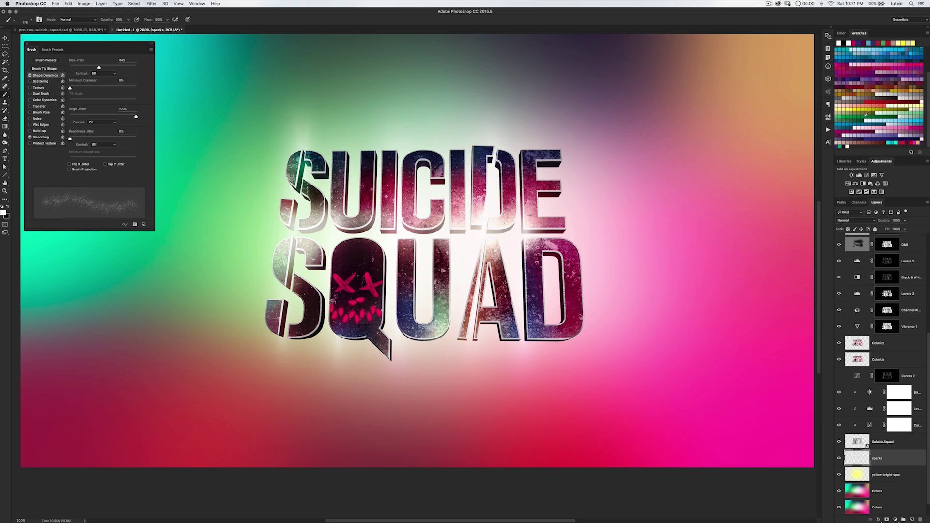
Stamp pale yellow spark particles around the title's edges at varying brush sizes, and undo the last unwanted stamp
click(918, 104)
click(128, 21)
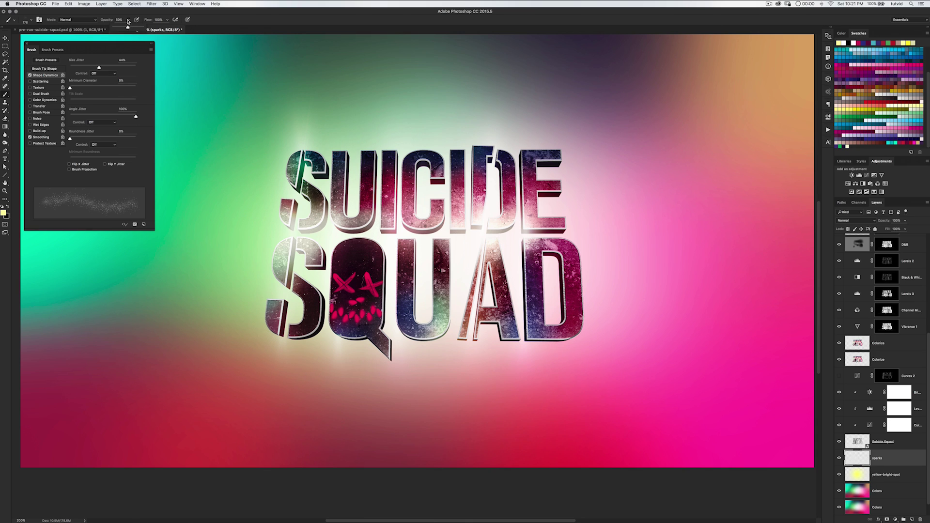
click(271, 346)
click(316, 356)
key(bracketright)
key(bracketright)
click(453, 353)
click(576, 208)
click(514, 164)
click(338, 167)
click(296, 245)
key(bracketleft)
key(bracketleft)
key(bracketleft)
key(bracketright)
key(super+z)
Duplicate the sparks layer twice and convert the topmost copy to a smart object
key(super+j)
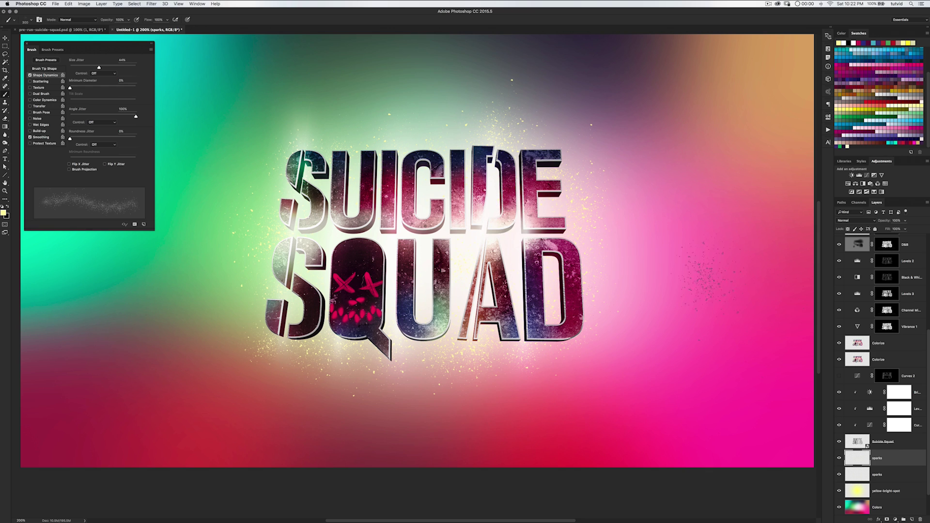
key(super+j)
key(v)
right_click(895, 464)
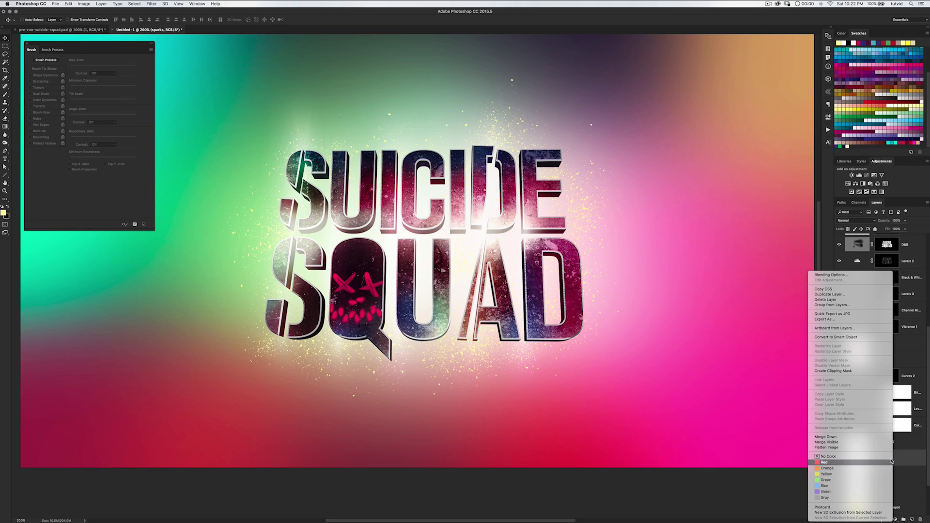
click(847, 337)
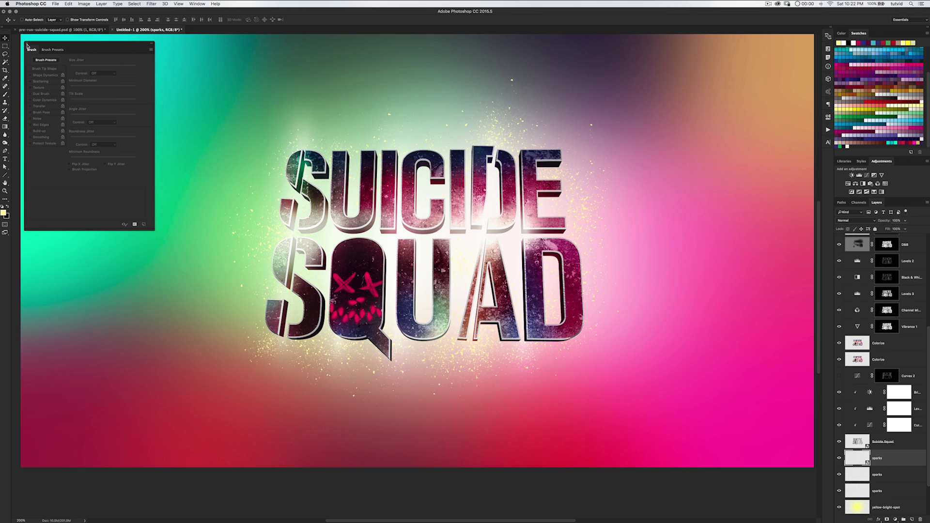
Close the brush settings and rename the sparks smart object as sparks-blur
click(27, 44)
double_click(878, 458)
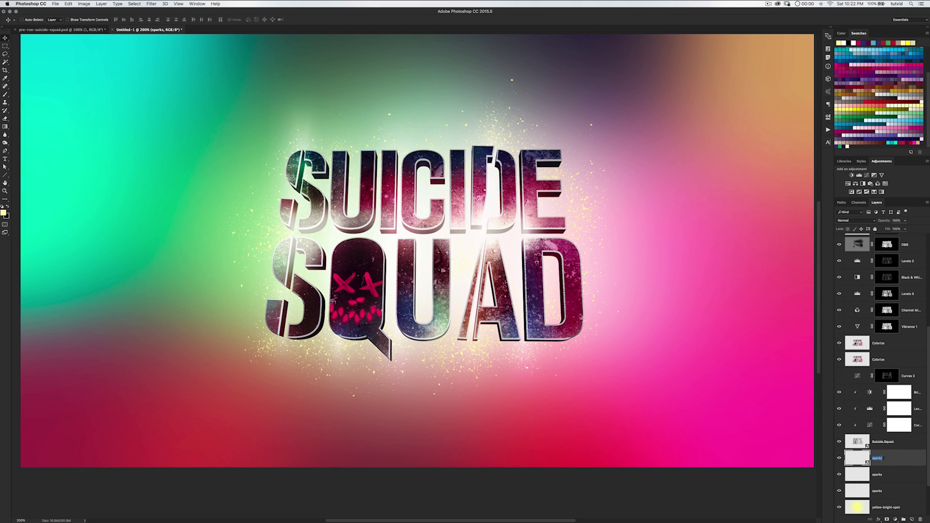
text(-blur)
key(Return)
Start a Path Blur on sparks-blur and run its first path horizontally from the title's centre to just beyond the D
click(151, 4)
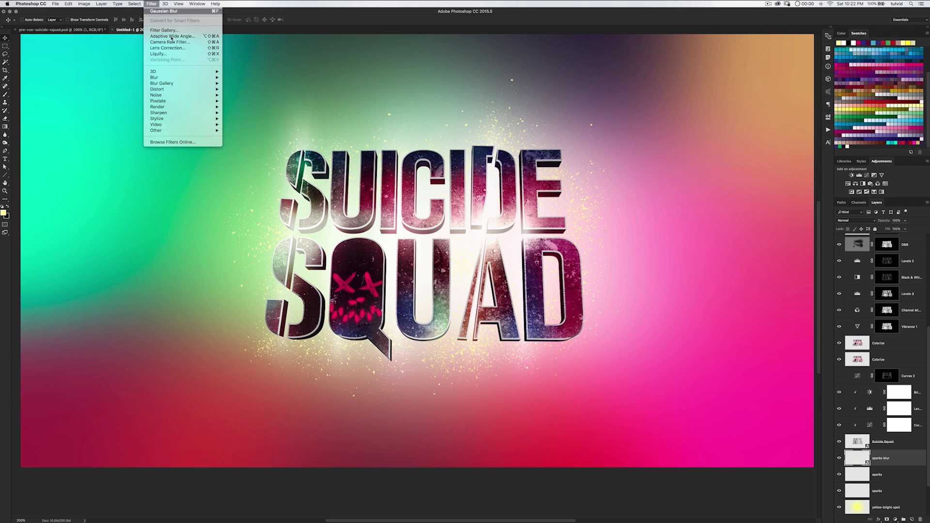
mouse_move(209, 84)
click(240, 101)
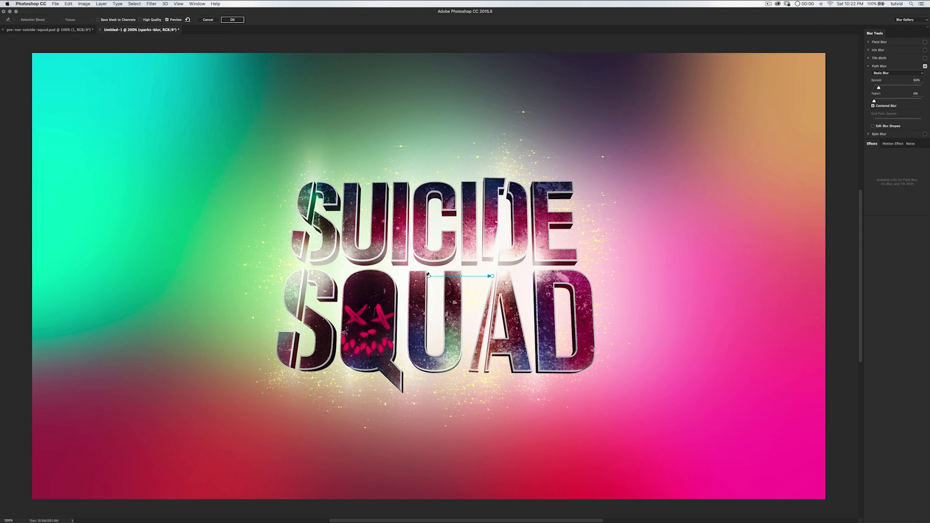
drag(430, 276, 617, 276)
Add three blur paths radiating from the title's centre to the lower right, straight down and the lower left
click(448, 286)
double_click(585, 386)
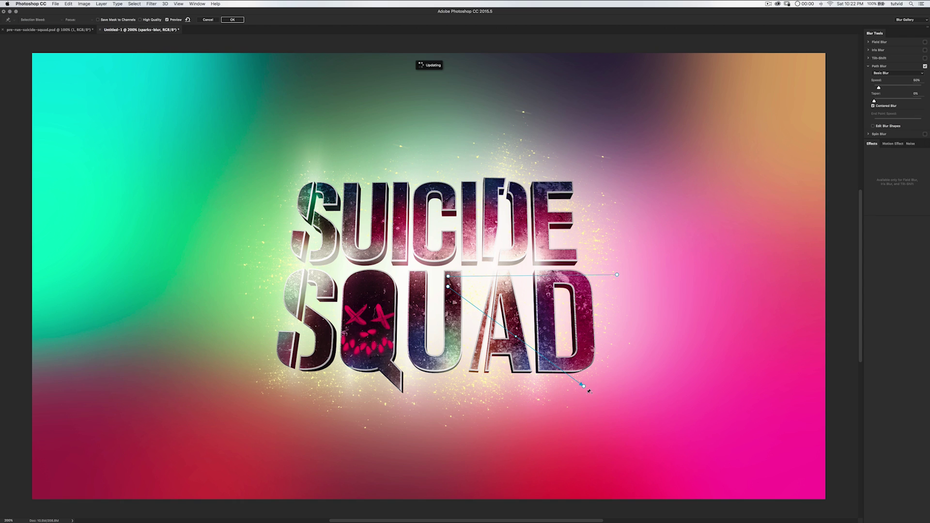
click(435, 285)
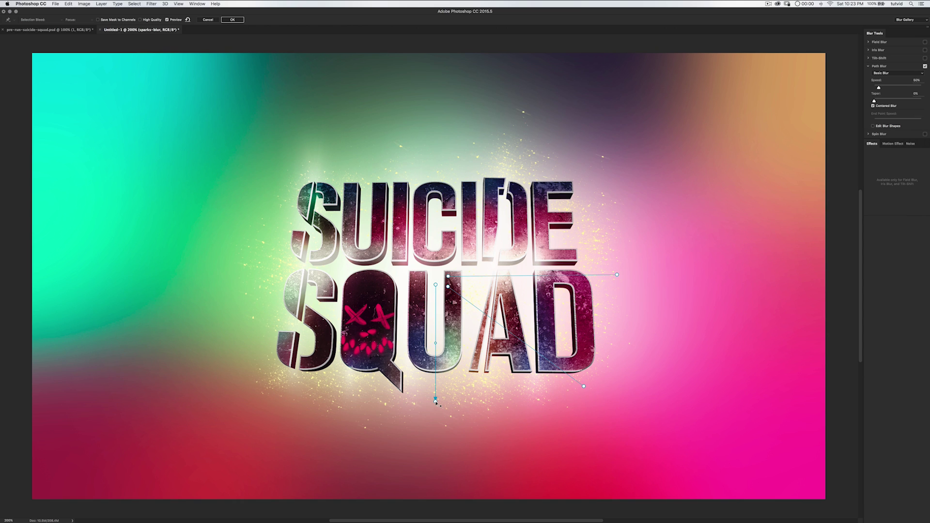
click(417, 287)
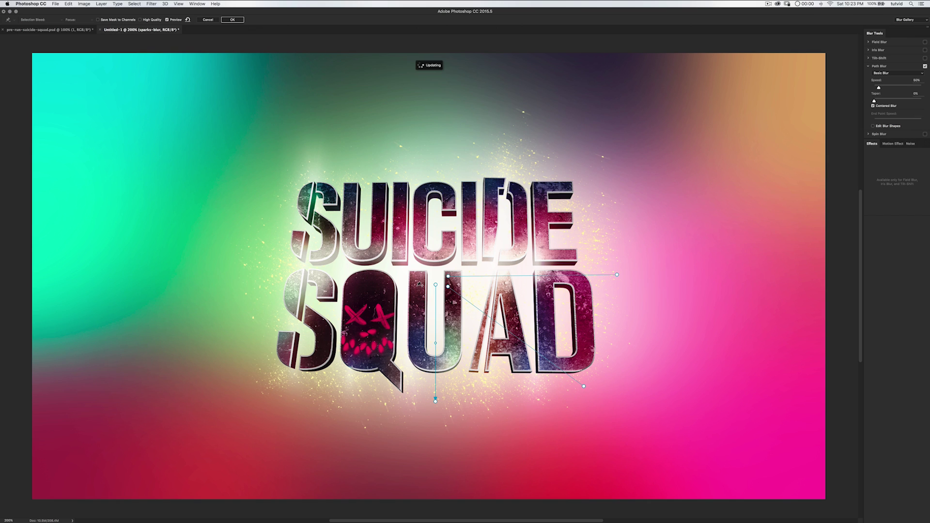
click(309, 389)
Add blur paths radiating from the title's centre to the left, upper left, straight up and upper right, and apply the Path Blur
click(411, 279)
click(258, 277)
click(409, 265)
double_click(289, 161)
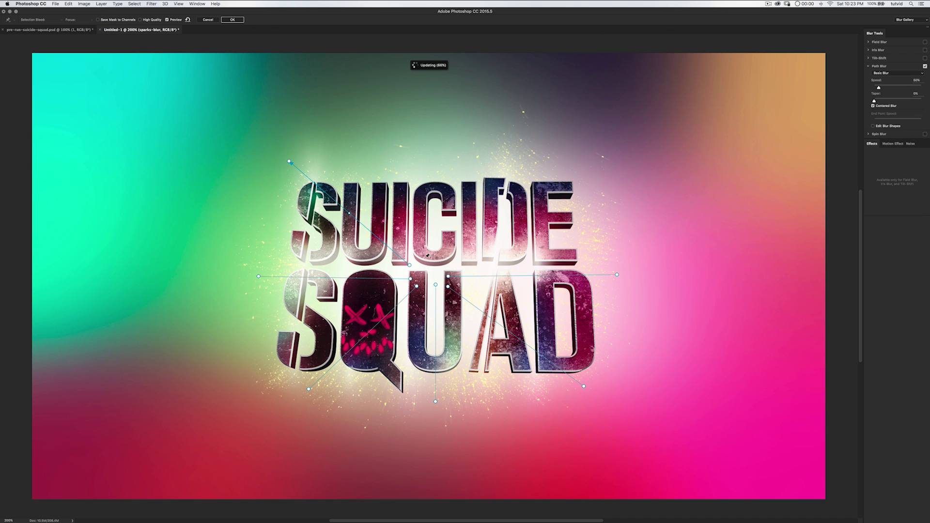
click(425, 259)
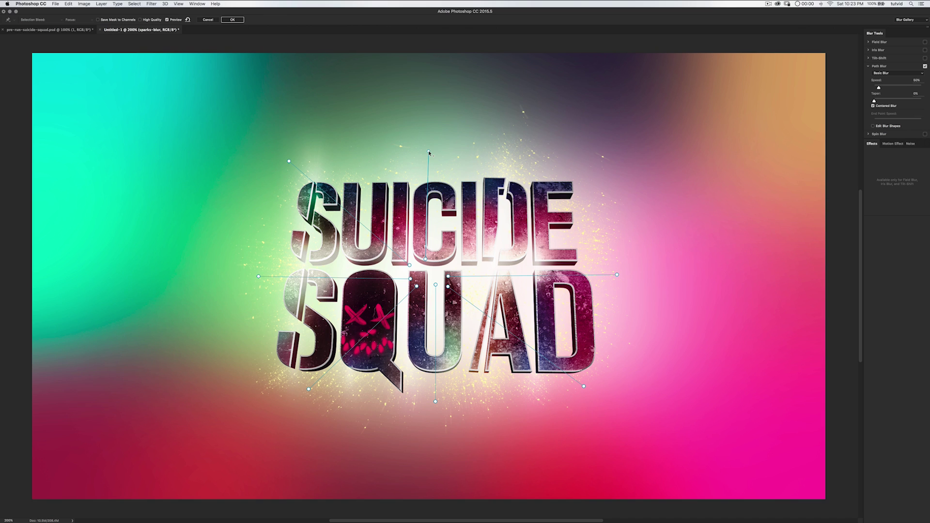
click(454, 260)
click(233, 20)
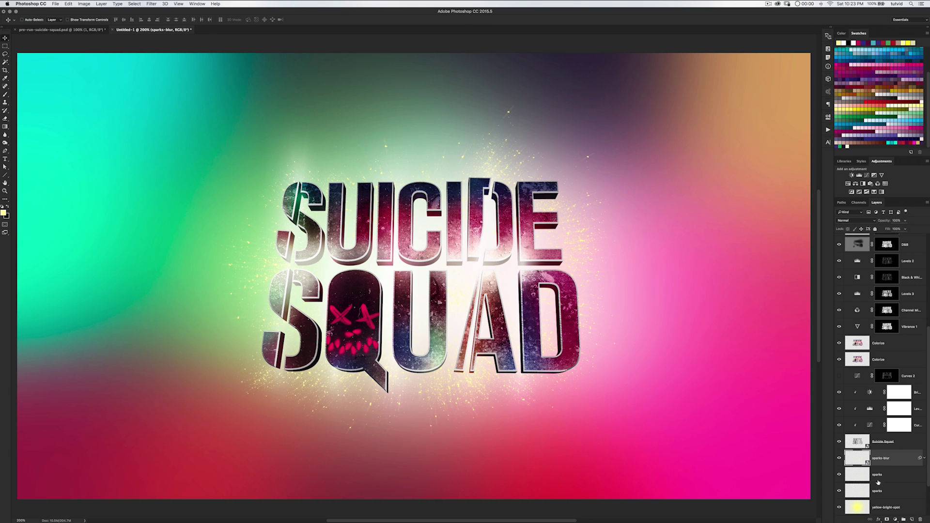
Duplicate sparks-blur, setting the upper copy's blend mode to Overlay and the lower one's to Soft Light
key(super+j)
click(865, 221)
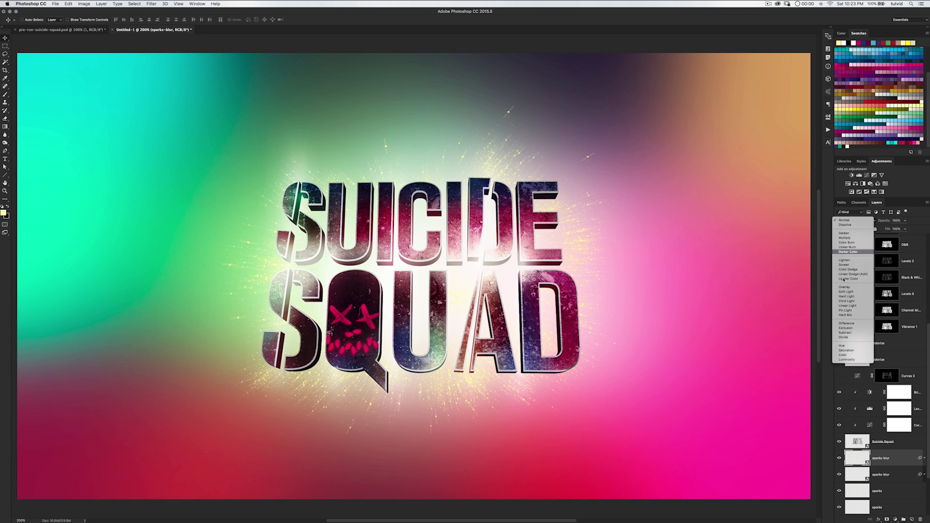
click(847, 289)
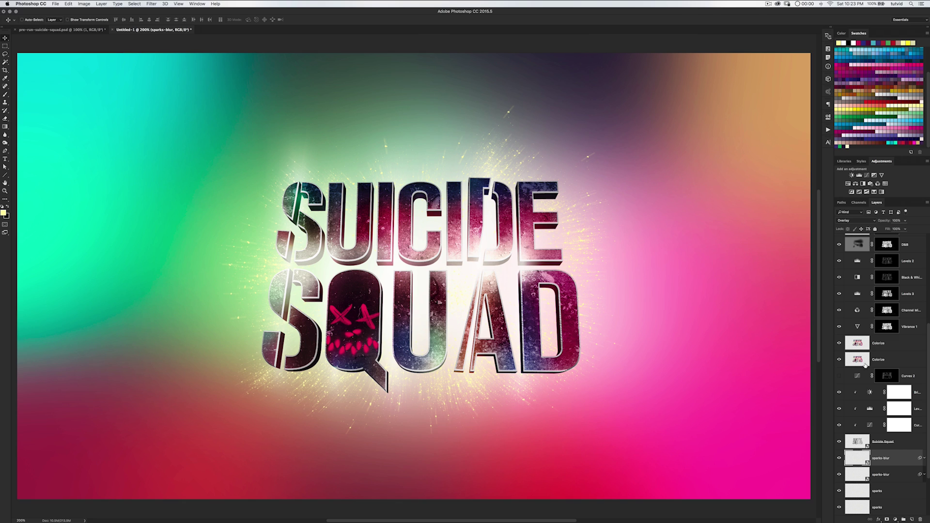
click(861, 471)
click(872, 221)
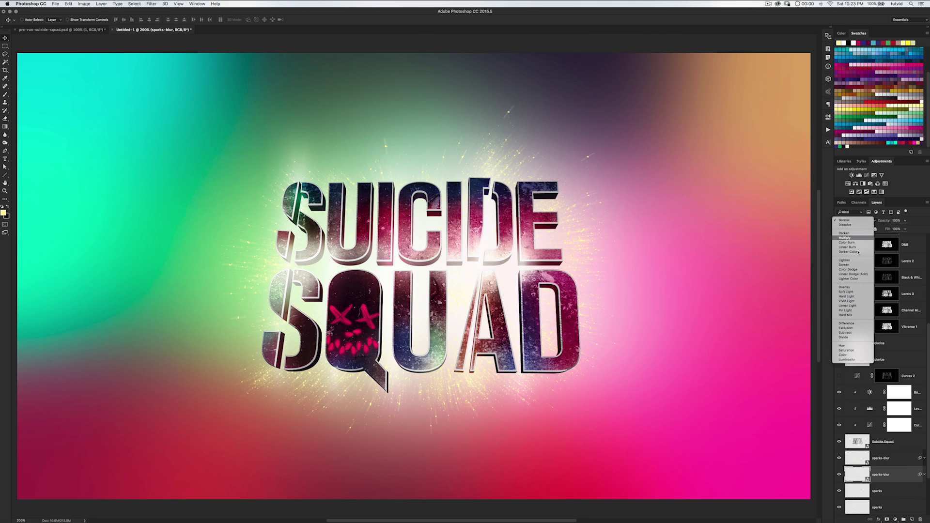
click(846, 291)
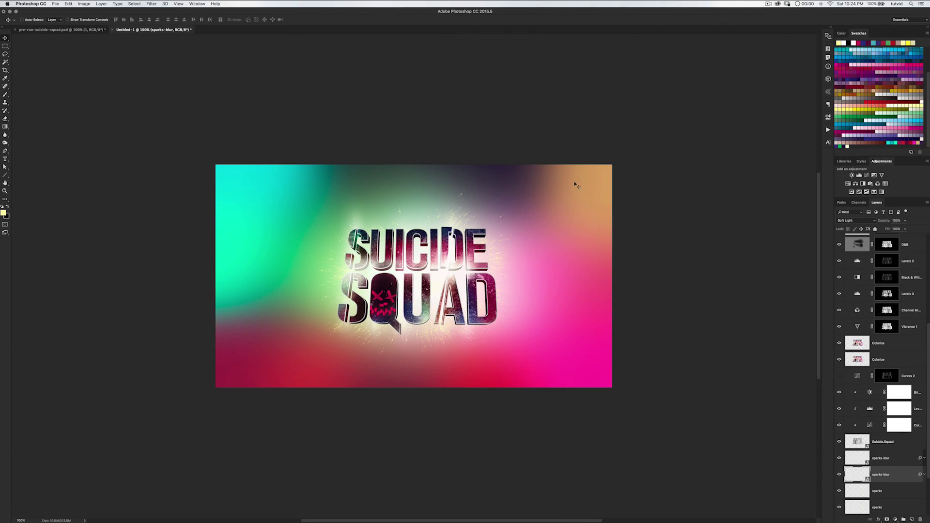
Group the extrude, bevel and face layers under the name selection-patterns and hide the group
scroll(882, 330, up, 5)
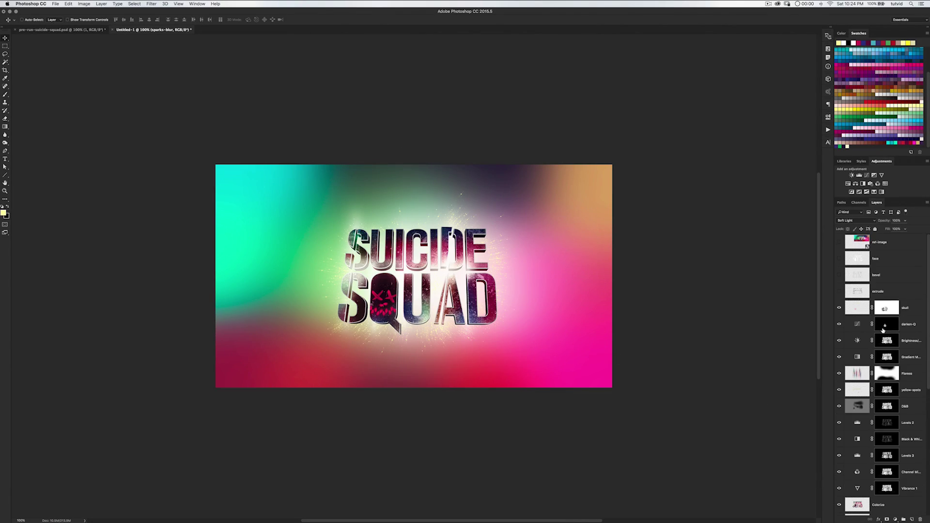
click(863, 307)
click(878, 290)
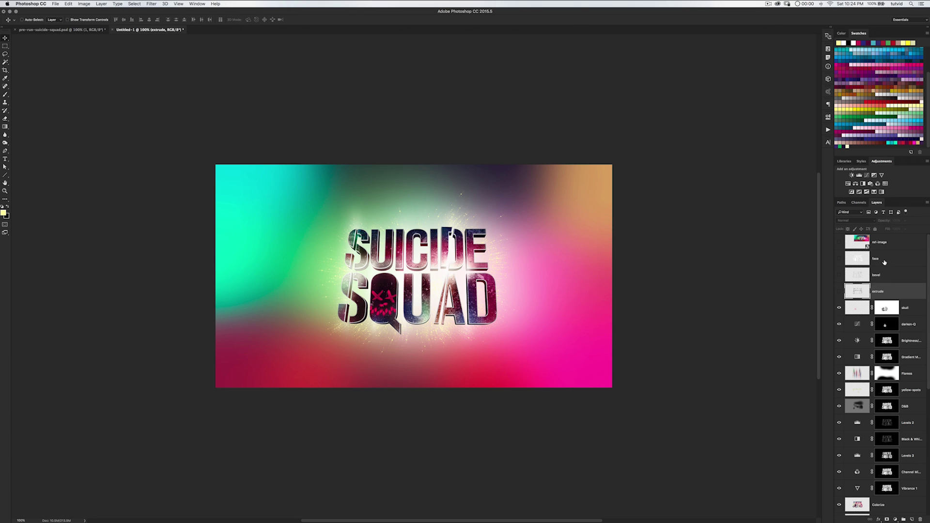
shift+click(884, 261)
key(super+g)
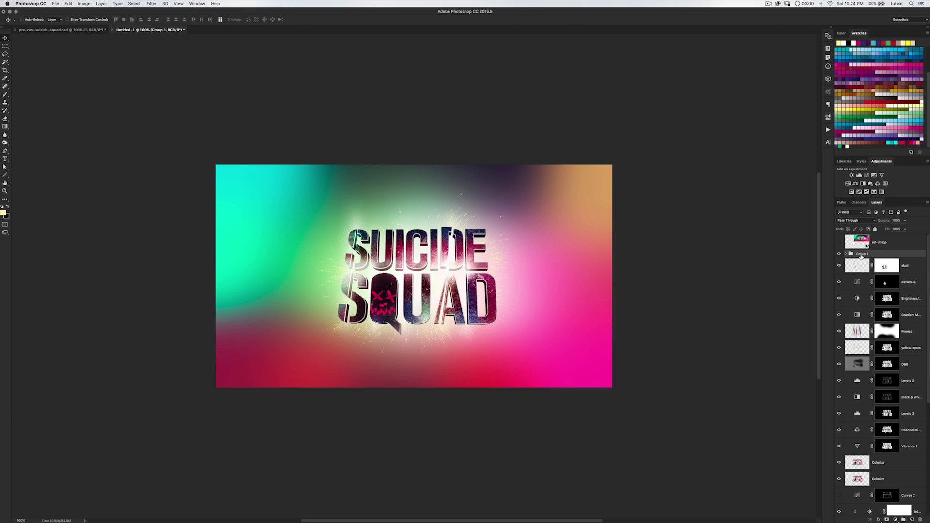
double_click(862, 254)
text(selection-patterns)
key(Return)
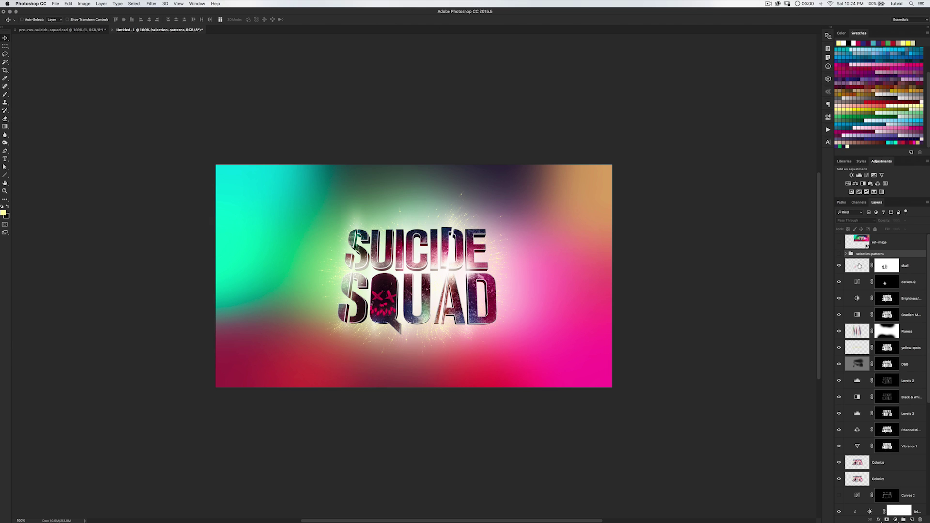
Add a new layer above the skull layer and name it edge-debris
click(856, 266)
click(911, 519)
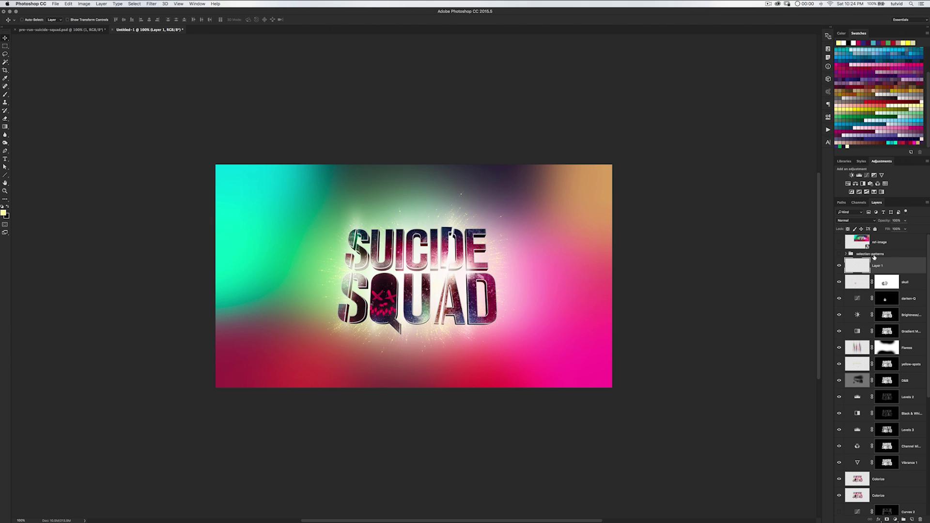
double_click(877, 266)
text(edge-debris)
key(Return)
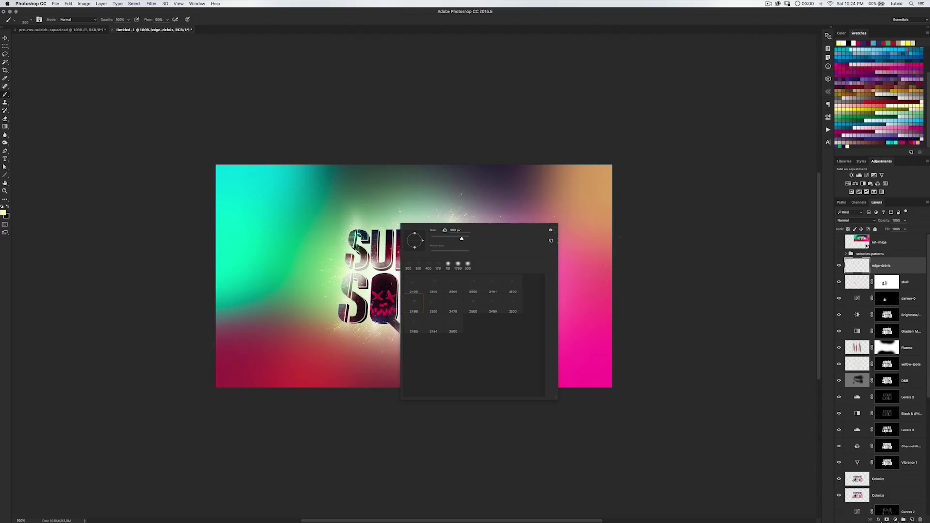
Replace the current brushes with Free Snow Photoshop Brushes 2.abr and pick the first snow brush
click(551, 230)
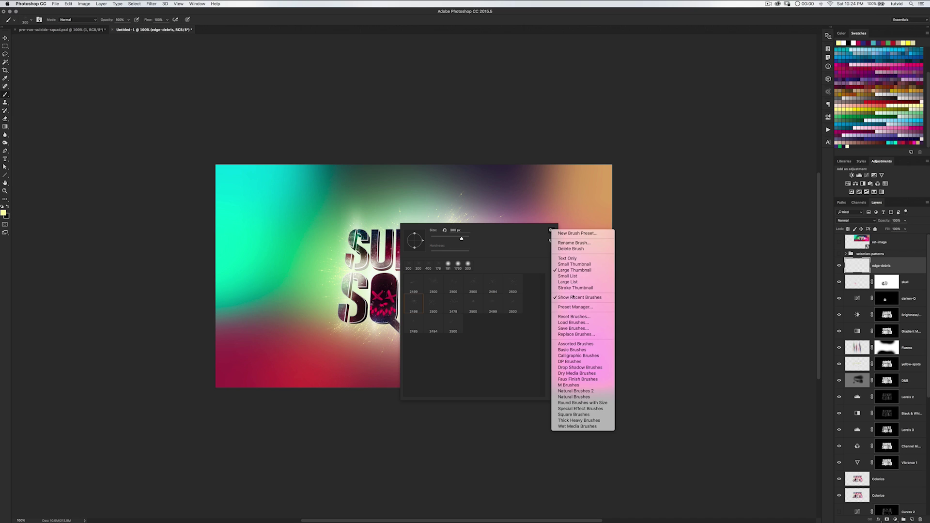
click(574, 334)
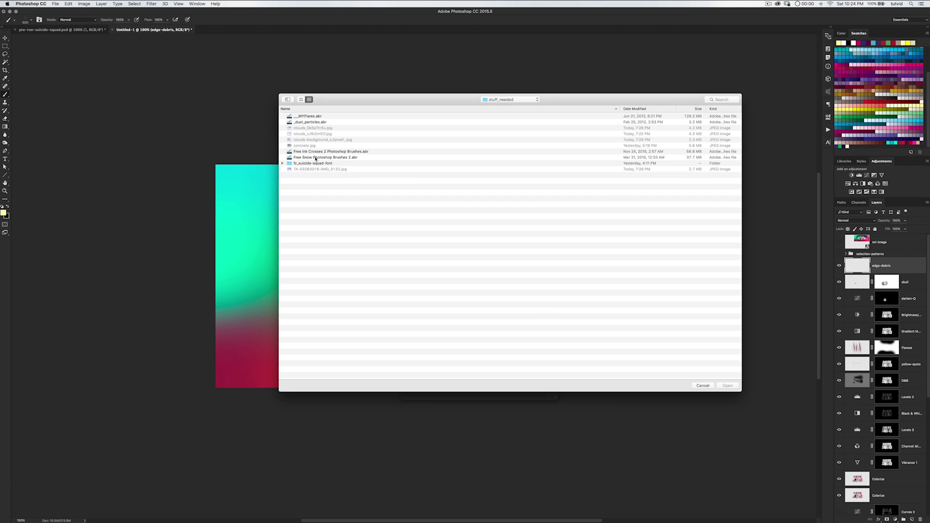
click(315, 158)
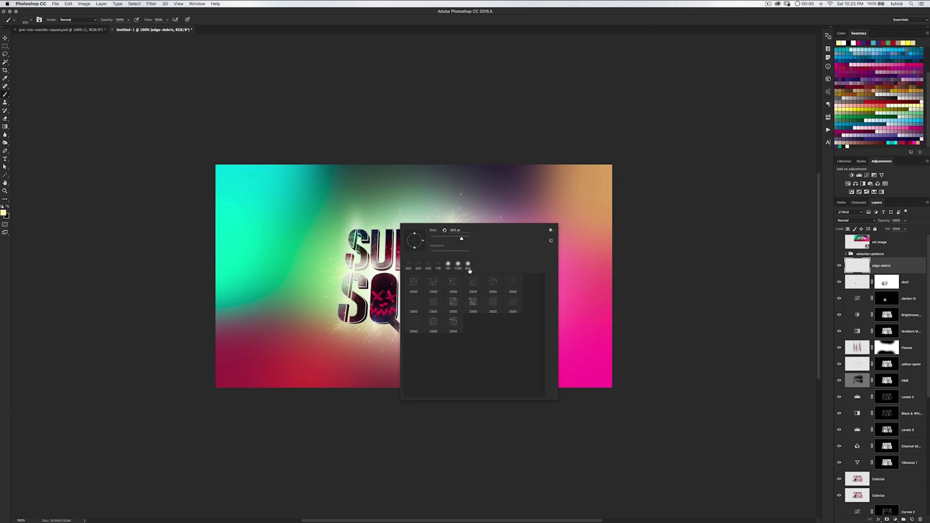
click(414, 281)
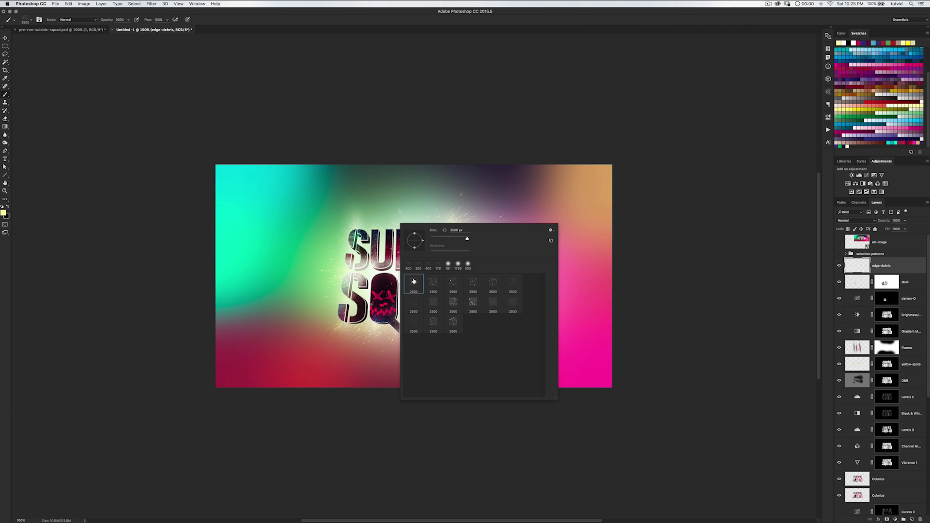
Set the foreground colour to white and reduce the snow brush's size to about 2100 px
click(6, 214)
drag(526, 191, 524, 123)
click(662, 128)
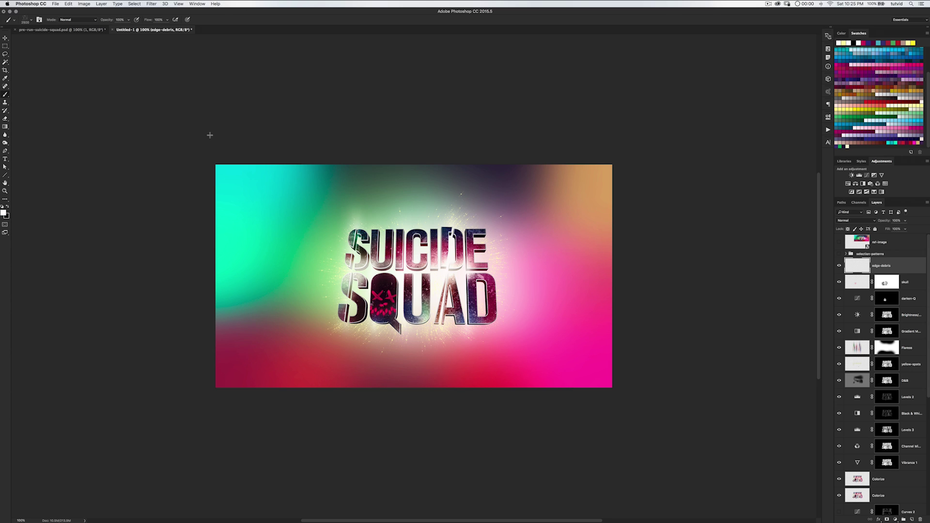
right_click(330, 272)
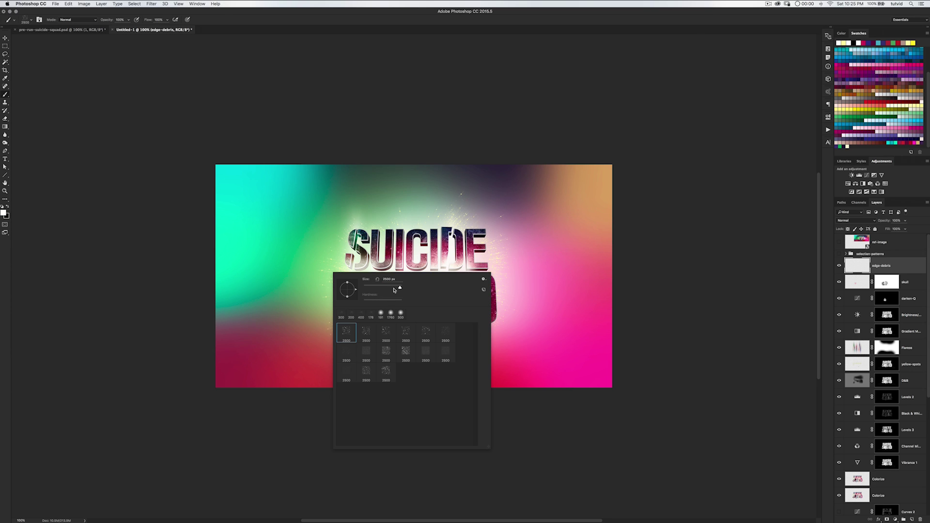
drag(398, 288, 398, 289)
key(Return)
Stamp white snow debris over the right and left halves of the canvas, undoing misplaced stamps
click(304, 237)
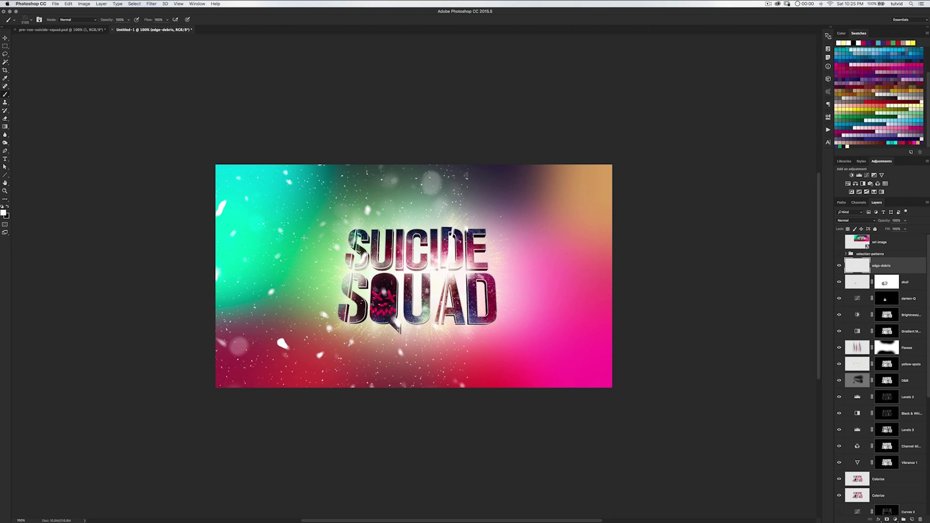
key(super+z)
click(502, 241)
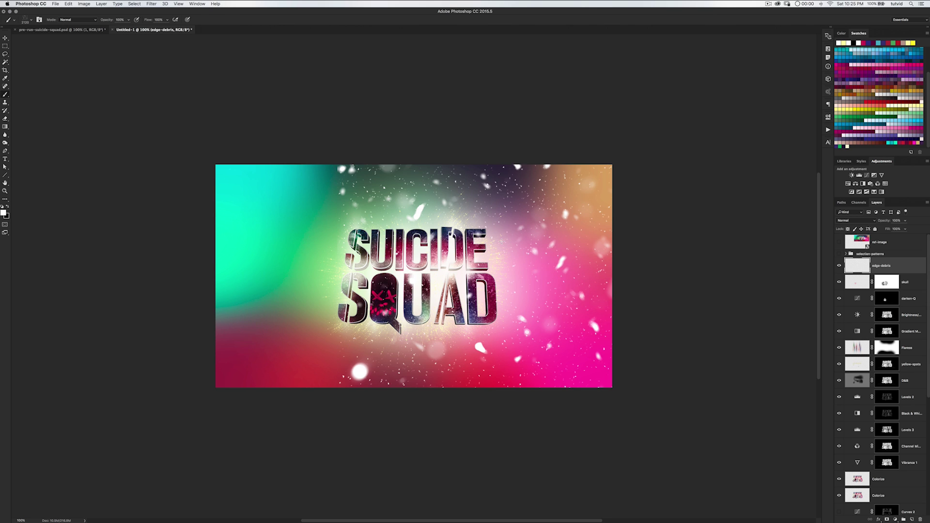
key(super+z)
click(480, 260)
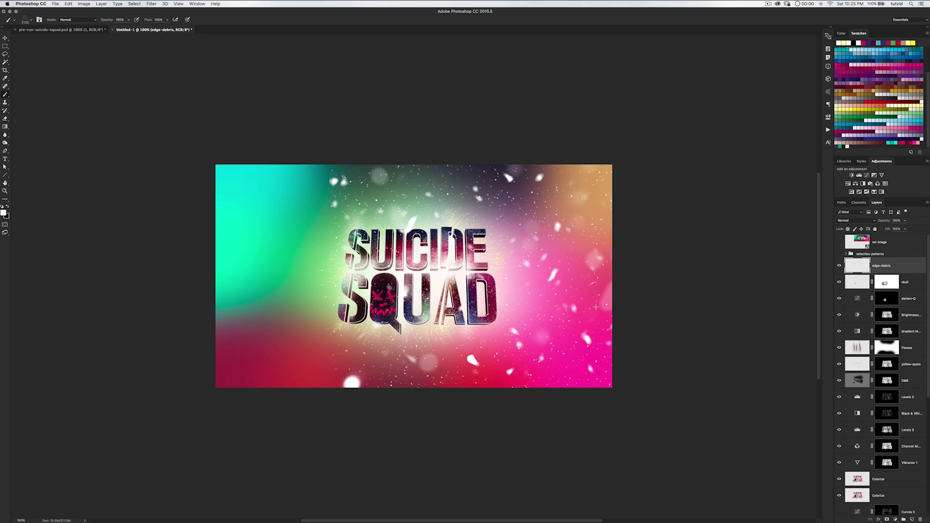
click(294, 266)
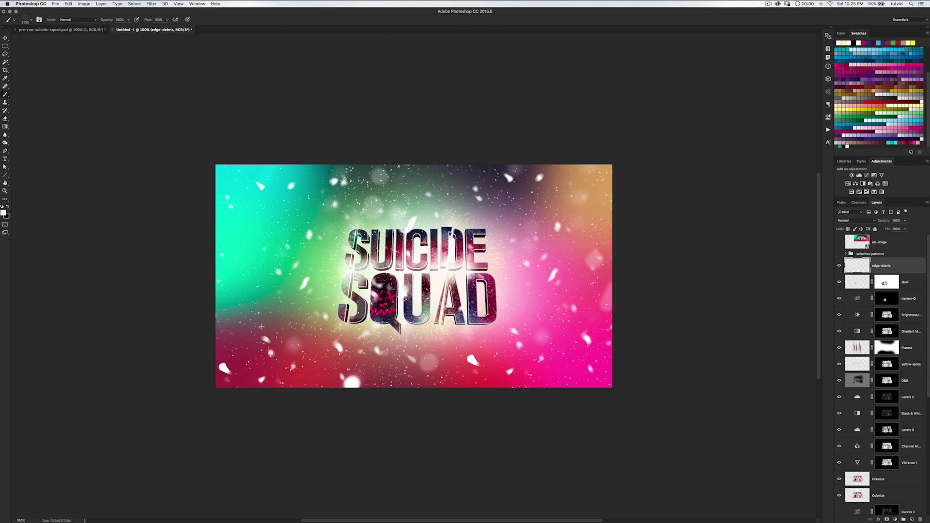
Pick other brushes from the snow set and stamp denser debris around the canvas sides, undoing unwanted stamps
right_click(492, 276)
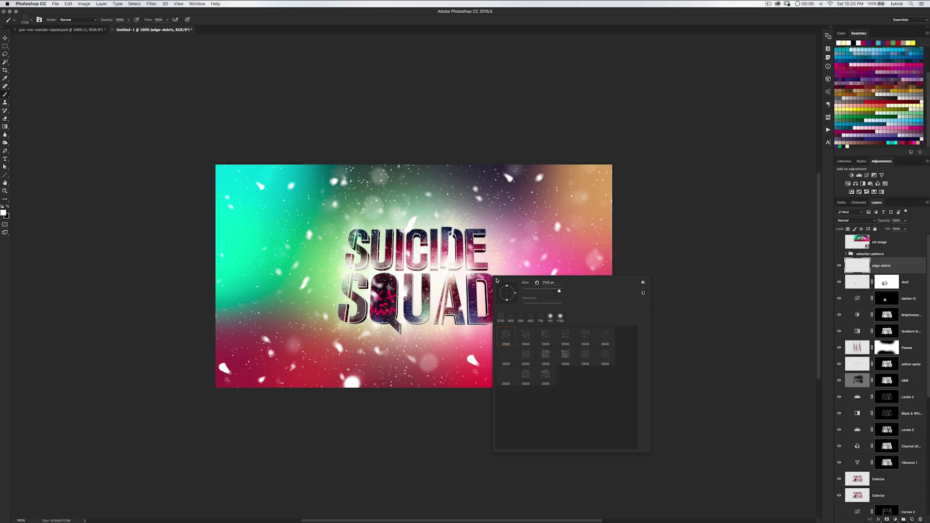
click(546, 378)
click(191, 257)
key(super+z)
click(191, 258)
click(675, 254)
key(super+z)
click(662, 221)
key(super+z)
right_click(571, 252)
click(605, 313)
click(615, 198)
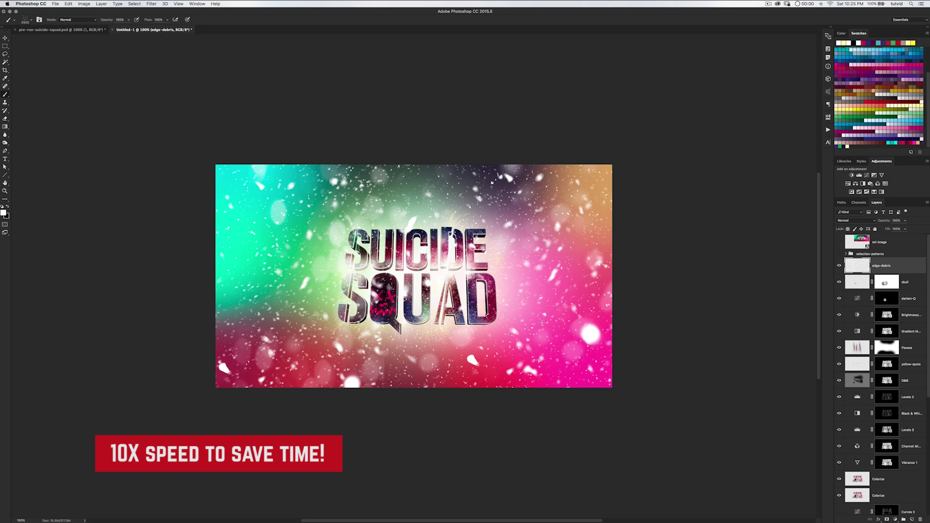
Add a layer mask to edge-debris, replace the brushes with Basic Brushes and pick the largest soft round brush
click(887, 519)
right_click(374, 255)
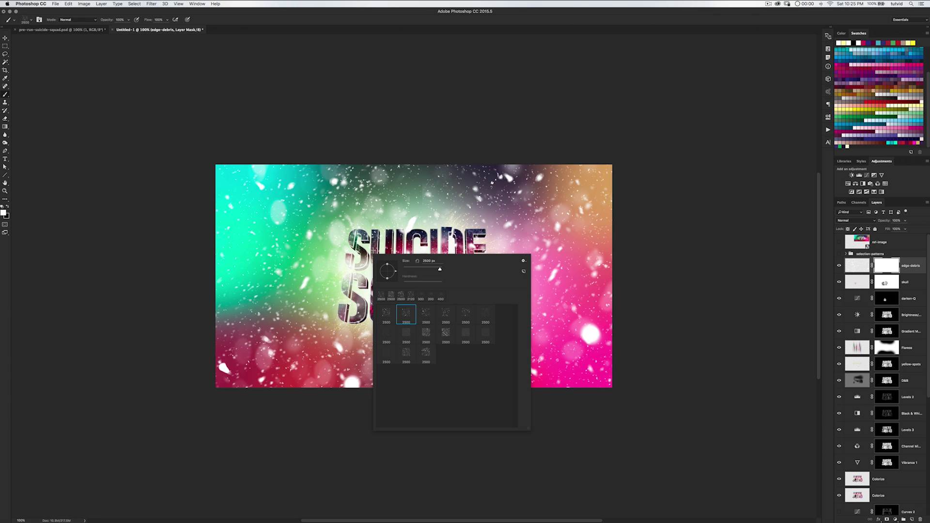
click(524, 262)
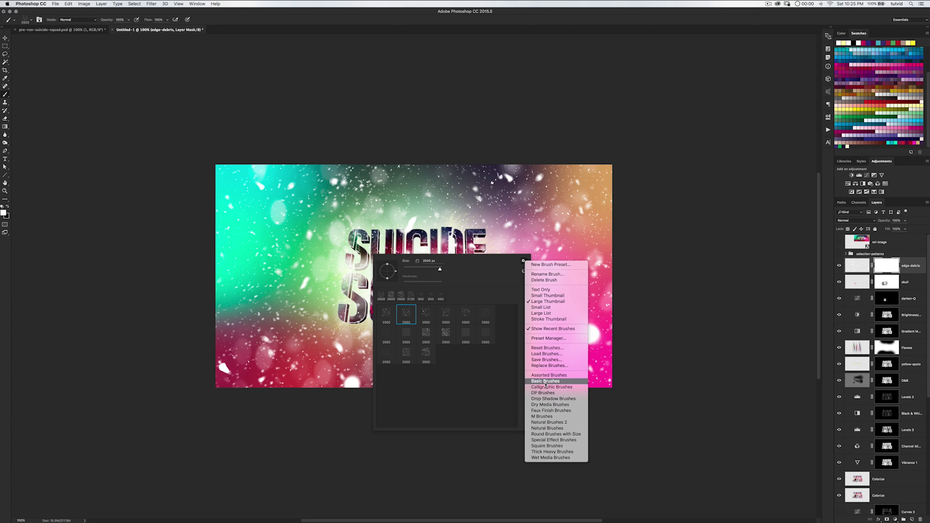
click(545, 381)
click(512, 163)
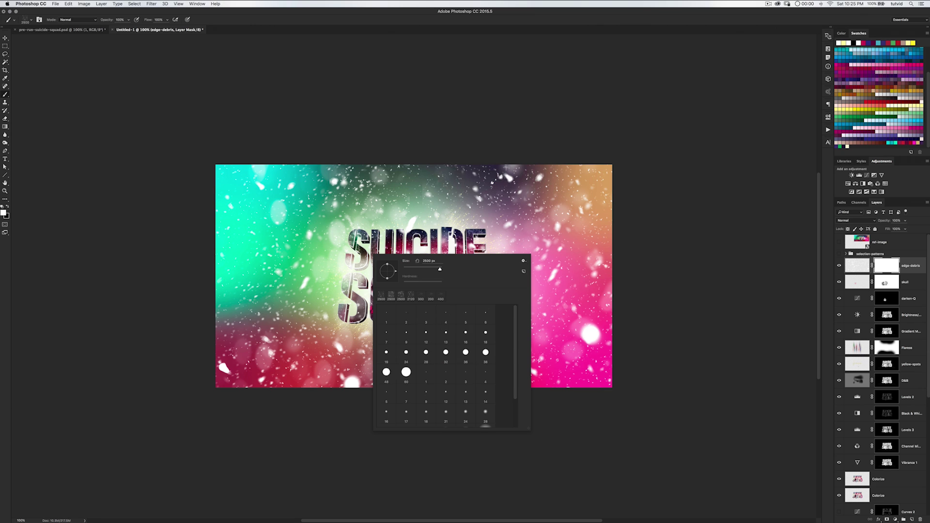
scroll(473, 375, down, 2)
click(406, 416)
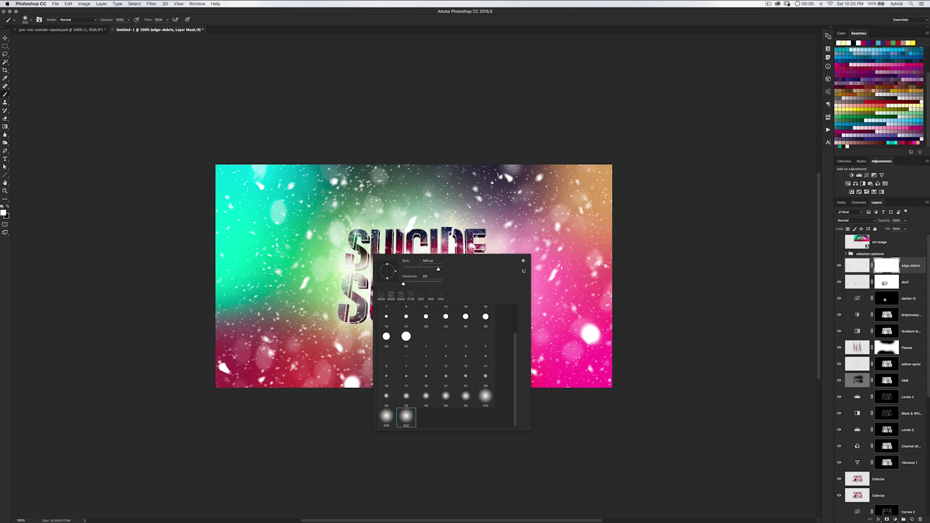
click(665, 270)
Enlarge the soft brush to about 1400 px and paint black on the edge-debris mask to hide debris over the title
key(bracketright)
key(bracketright)
key(bracketright)
key(bracketright)
key(bracketright)
key(bracketright)
key(bracketright)
key(bracketright)
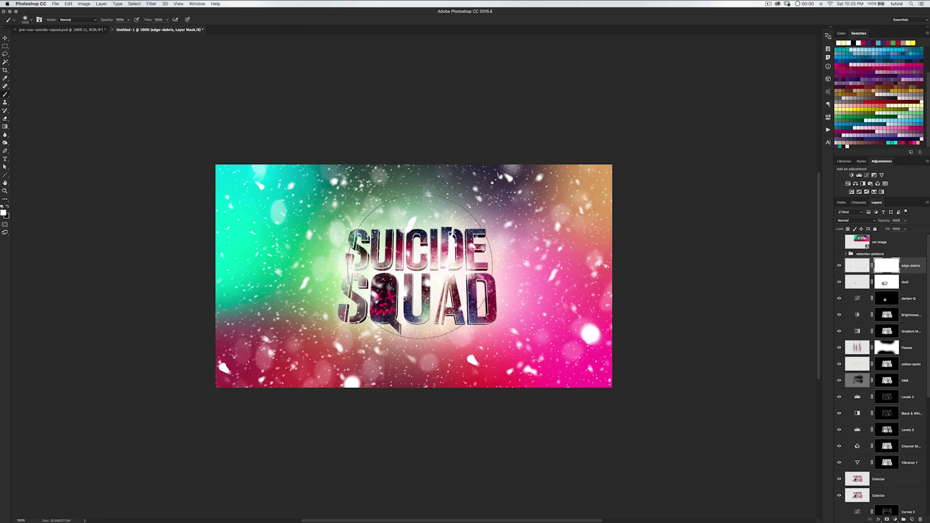
key(bracketright)
key(x)
click(384, 267)
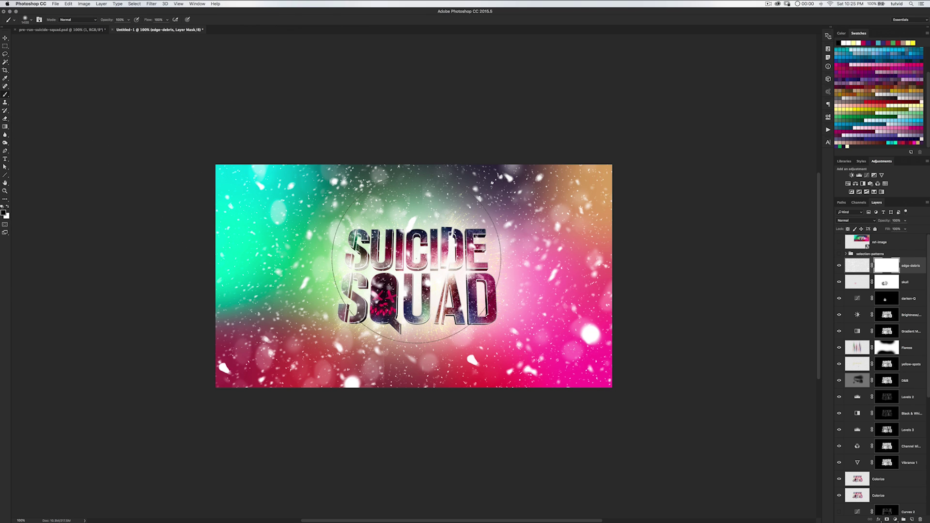
drag(384, 268, 357, 269)
click(443, 276)
click(498, 293)
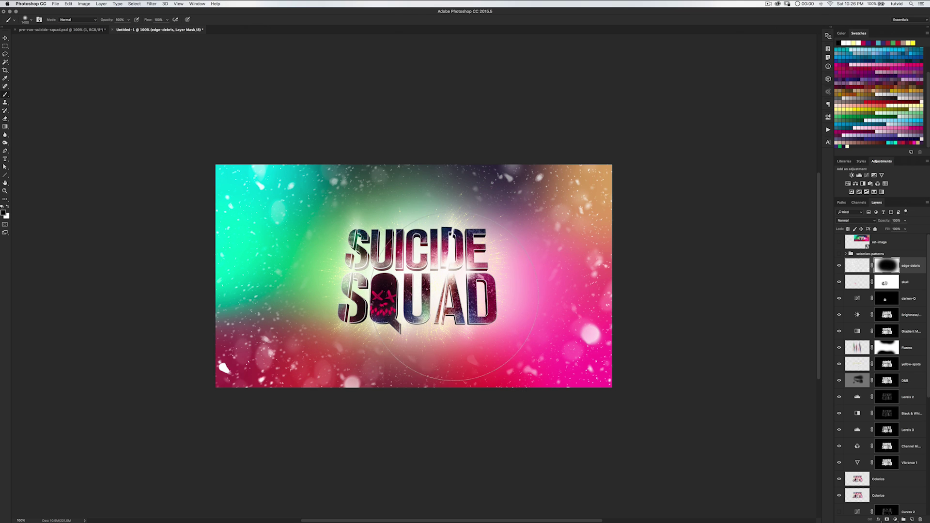
drag(332, 319, 325, 258)
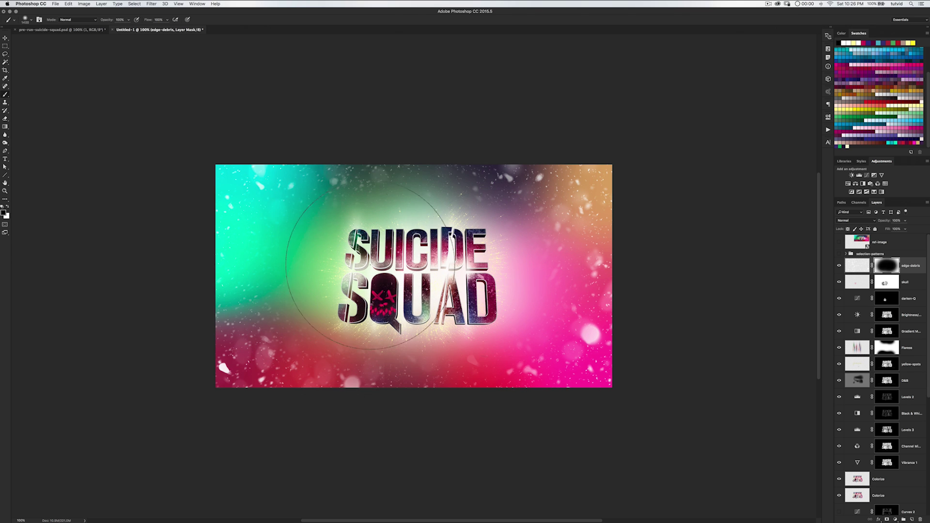
Set the edge-debris layer's blend mode to Overlay and duplicate the layer
click(855, 267)
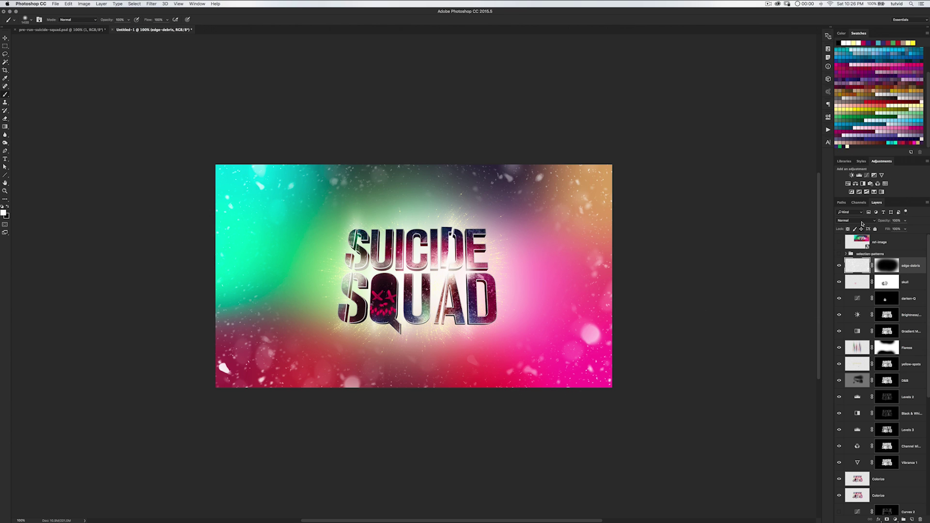
click(855, 221)
click(856, 289)
key(super+j)
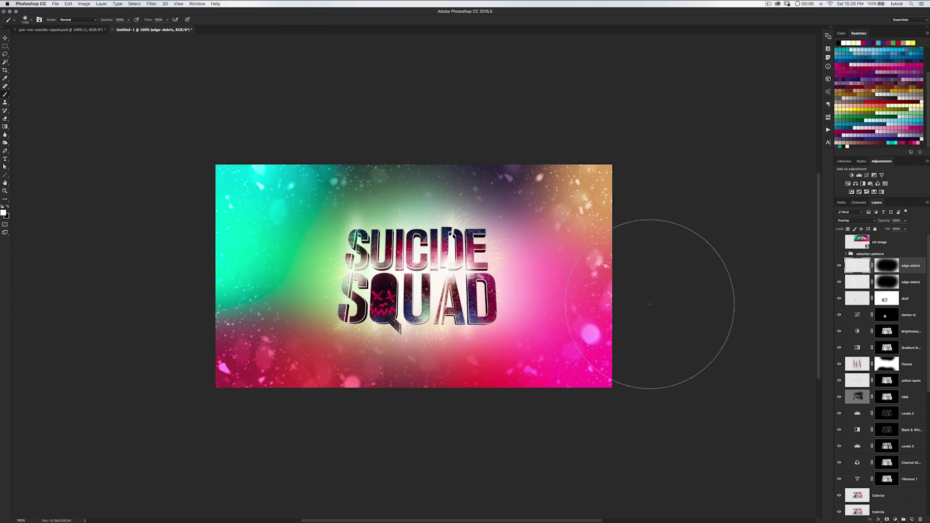
Paint white at about 19% brush opacity on the upper edge-debris mask, over the left and right of the title
click(887, 267)
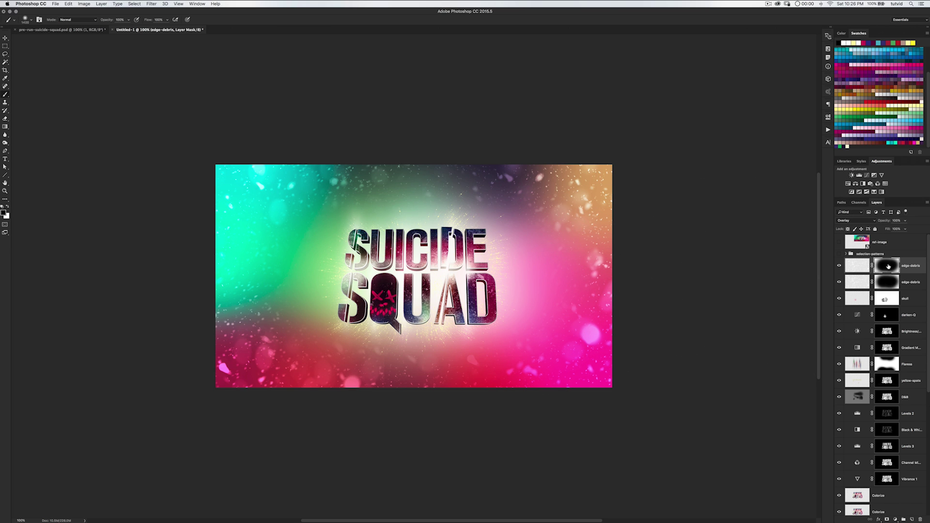
key(x)
click(128, 20)
drag(125, 27, 104, 28)
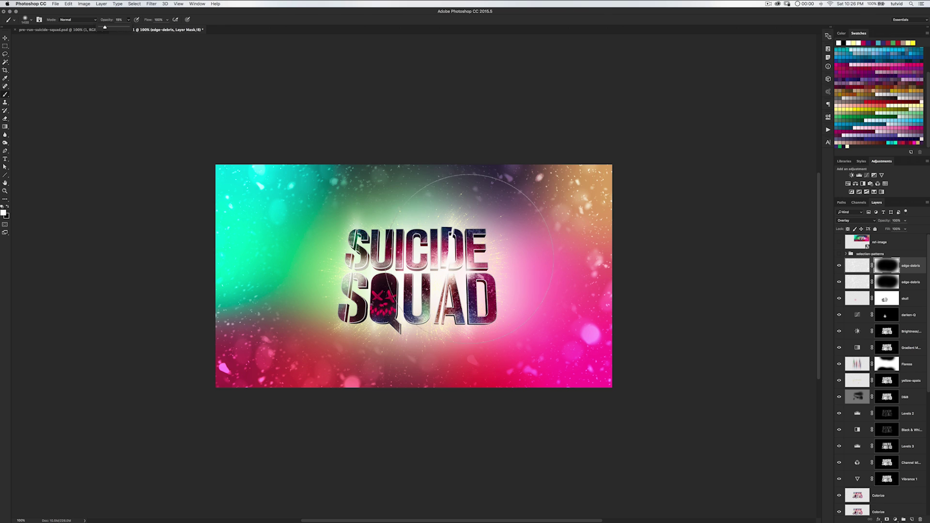
click(340, 261)
click(514, 264)
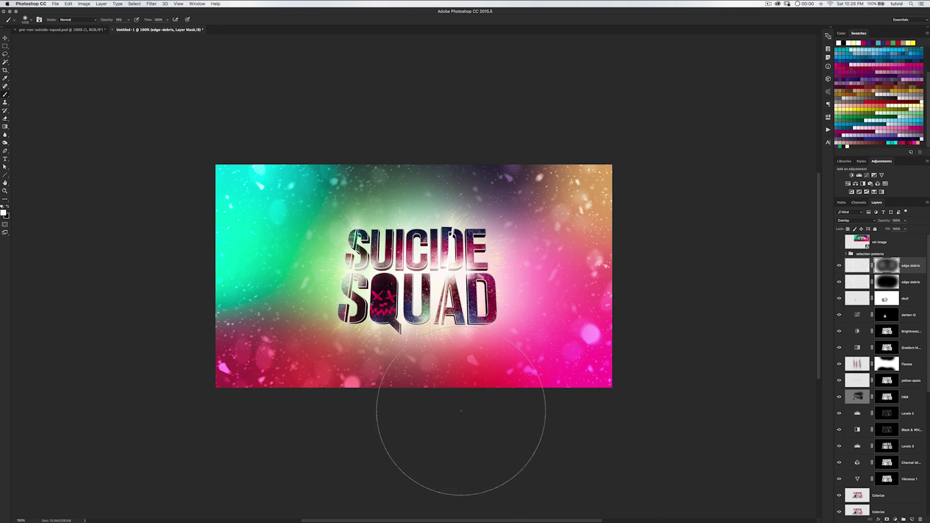
Add a new layer above the upper edge-debris layer and name it Circles
click(857, 268)
key(v)
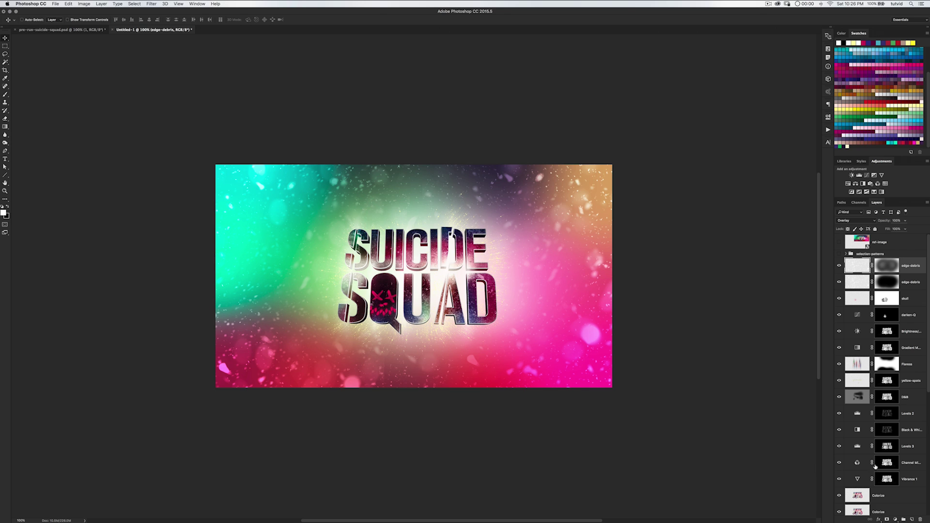
click(913, 520)
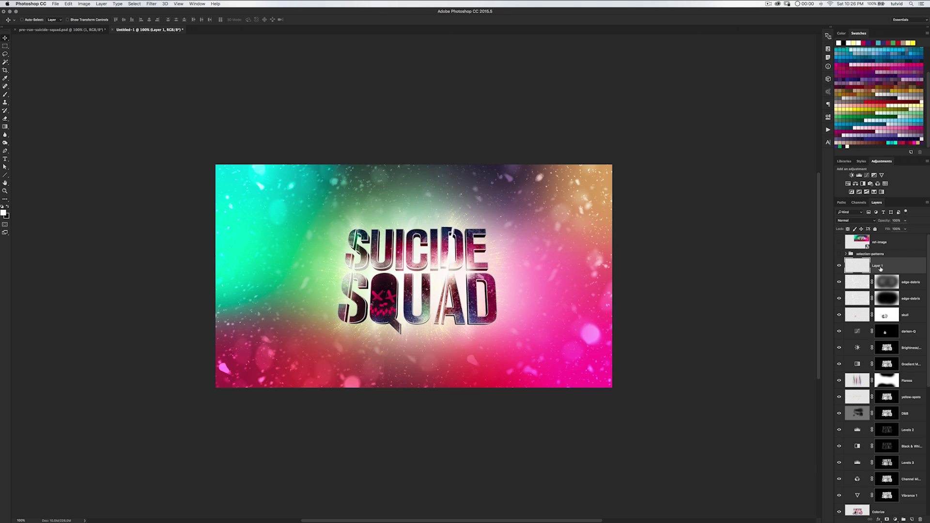
scroll(879, 266, down, 10)
scroll(883, 317, up, 10)
double_click(877, 266)
text(Circ)
key(Return)
Replace the brushes with the Assorted Brushes set and pick the large thin ring brush
key(b)
right_click(421, 224)
click(548, 213)
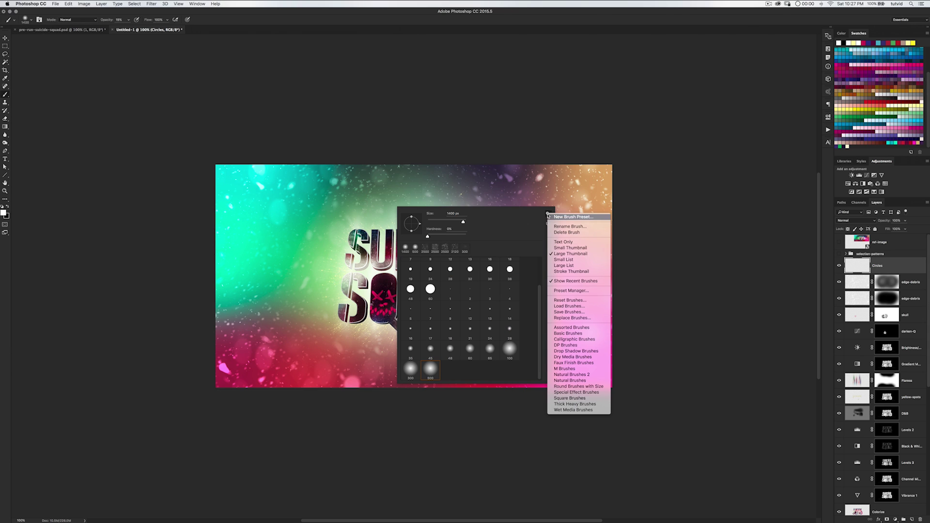
click(563, 327)
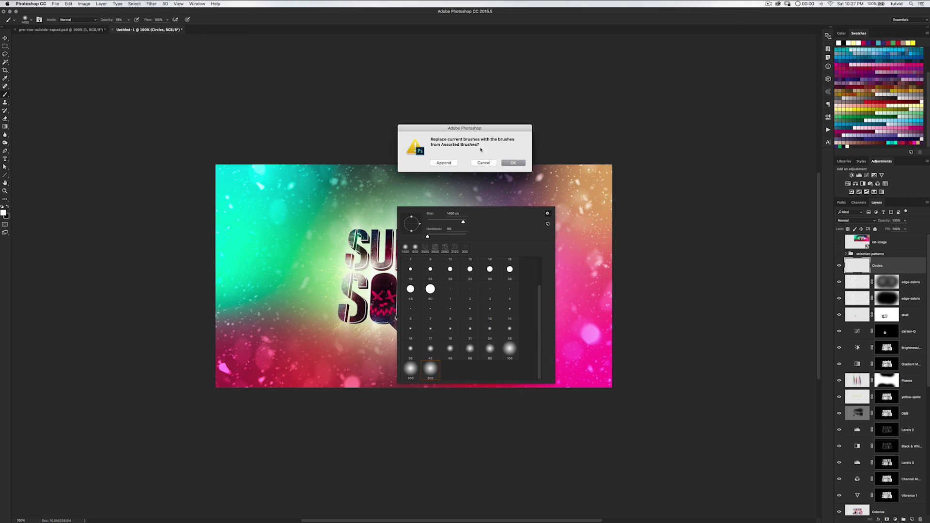
click(513, 162)
click(470, 266)
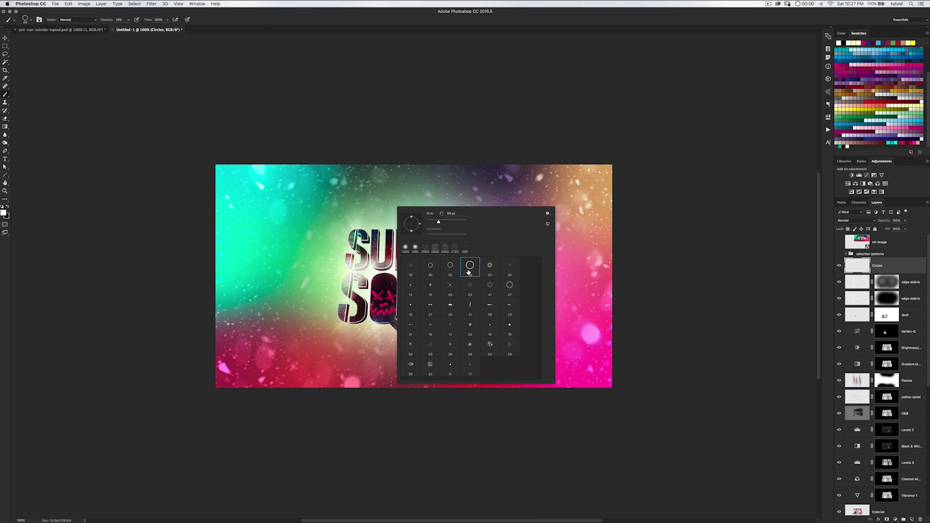
click(731, 236)
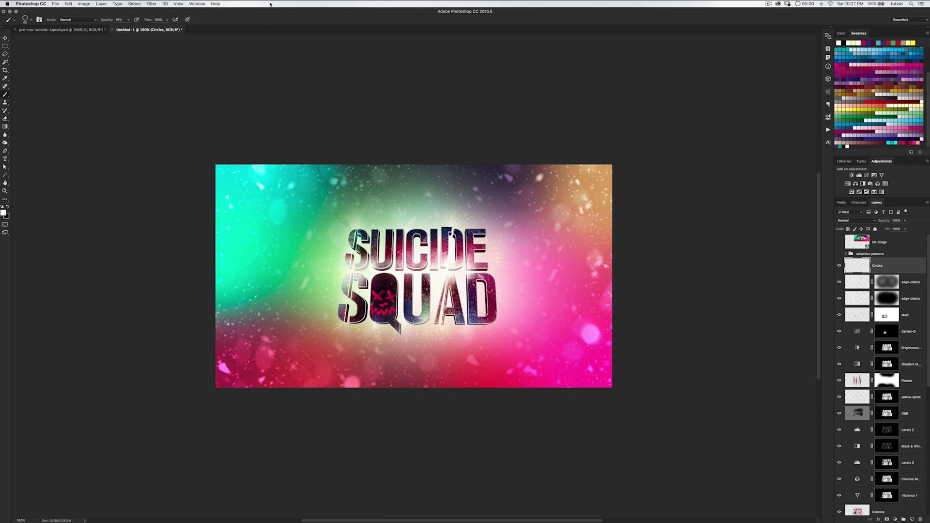
Give the ring brush a 67% size jitter in Shape Dynamics and a 1000% scatter
click(39, 20)
mouse_move(86, 47)
mouse_down()
mouse_move(611, 127)
mouse_move(696, 113)
mouse_move(703, 134)
mouse_move(723, 133)
mouse_up()
click(654, 140)
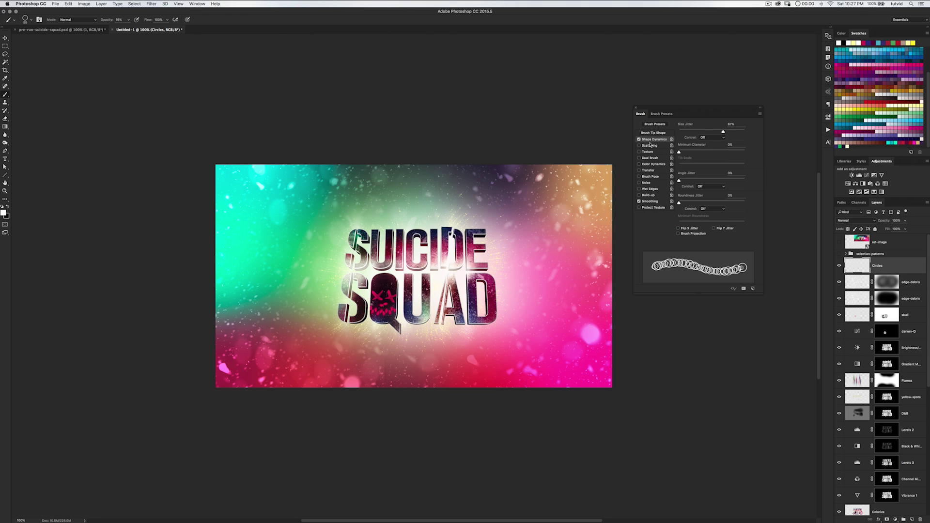
click(648, 146)
drag(703, 132, 771, 139)
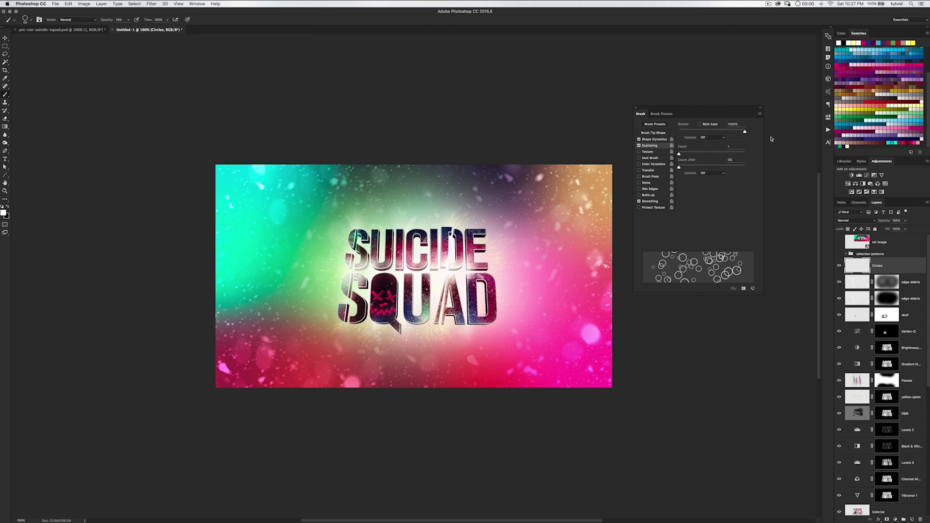
Widen the spacing of the ring brush tip and set the brush opacity to 100%
click(660, 134)
drag(687, 236, 713, 236)
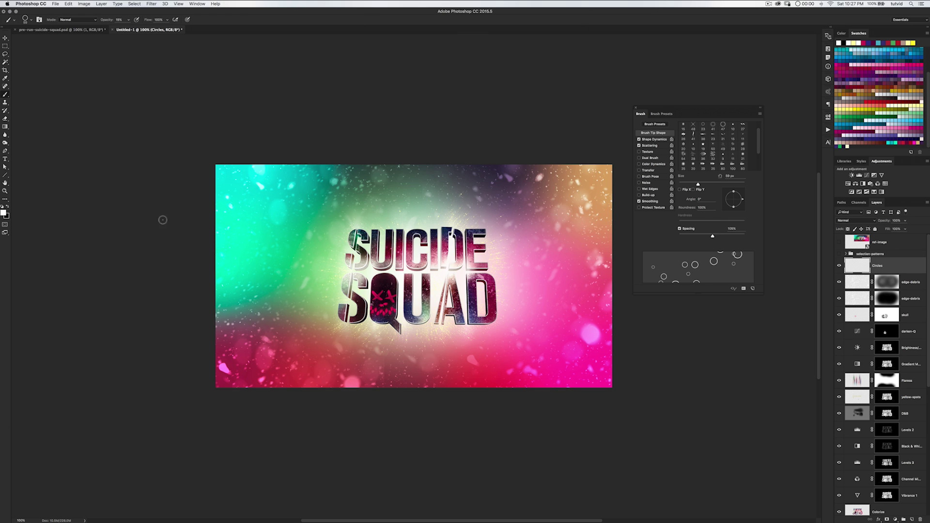
drag(106, 20, 174, 21)
Paint scattered white rings on the Circles layer around all the edges of the canvas, keeping the title clear
mouse_move(229, 181)
mouse_down()
mouse_move(235, 297)
mouse_move(227, 408)
mouse_up()
mouse_move(271, 379)
mouse_down()
mouse_move(411, 386)
mouse_move(433, 360)
mouse_move(501, 377)
mouse_move(629, 382)
mouse_up()
mouse_move(599, 245)
mouse_down()
mouse_move(606, 167)
mouse_move(598, 111)
mouse_up()
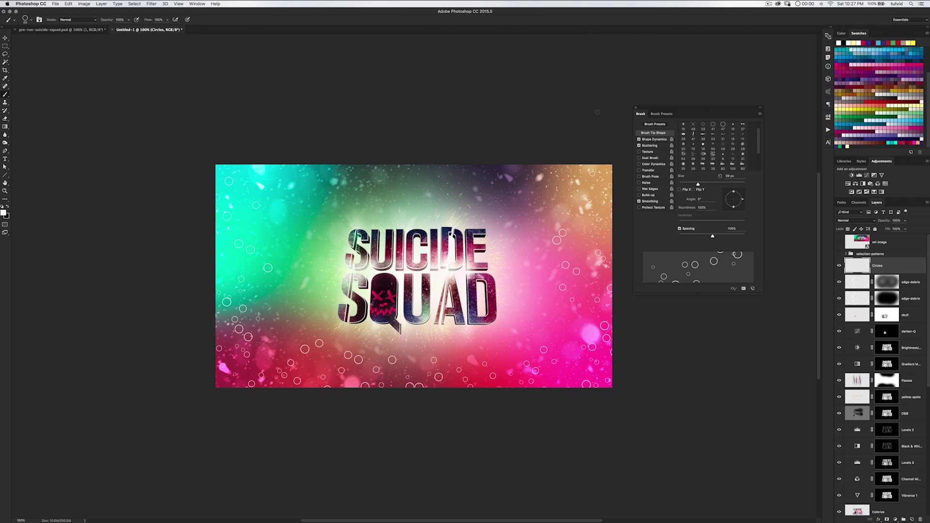
drag(602, 187, 212, 175)
drag(509, 175, 630, 280)
drag(574, 378, 631, 435)
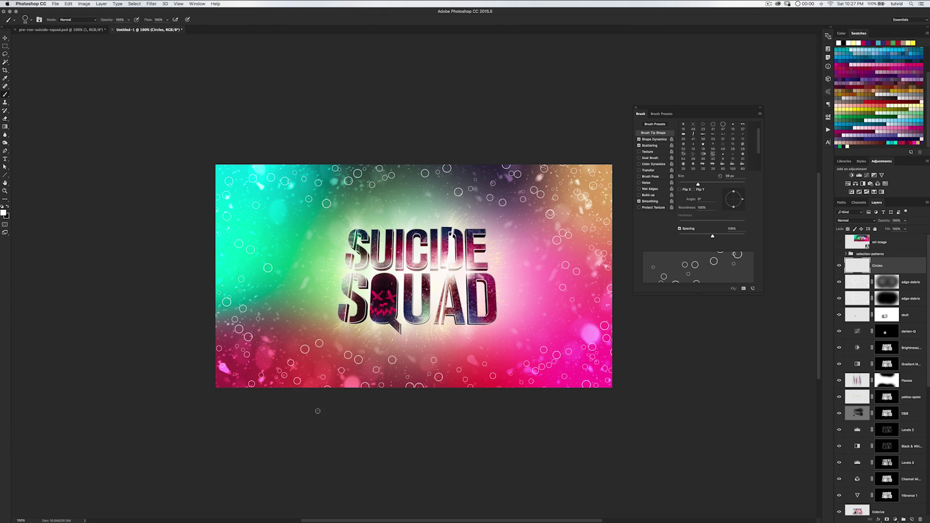
drag(212, 257, 292, 296)
Duplicate the Circles layer and scale the copy up beyond the canvas, shifting it so larger rings surround the title
key(super+j)
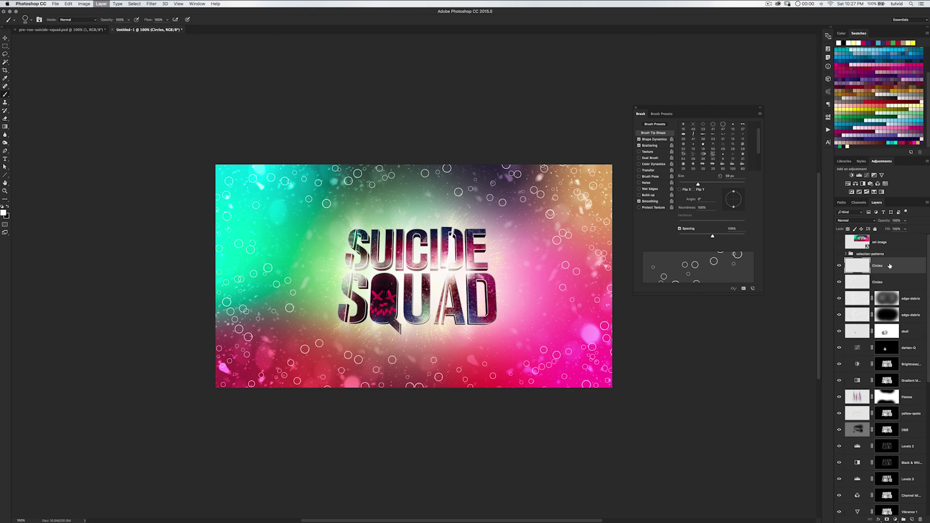
key(super+t)
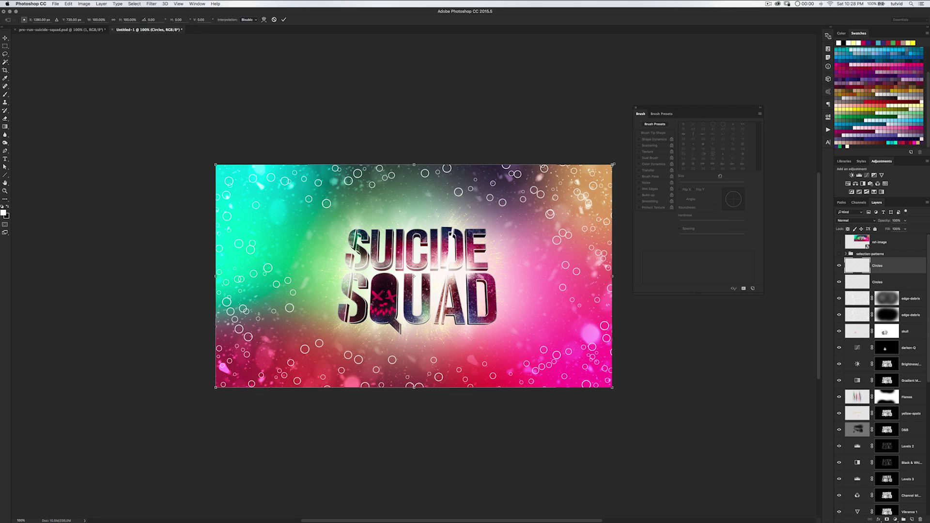
drag(620, 159, 775, 98)
drag(510, 196, 610, 196)
key(Return)
key(b)
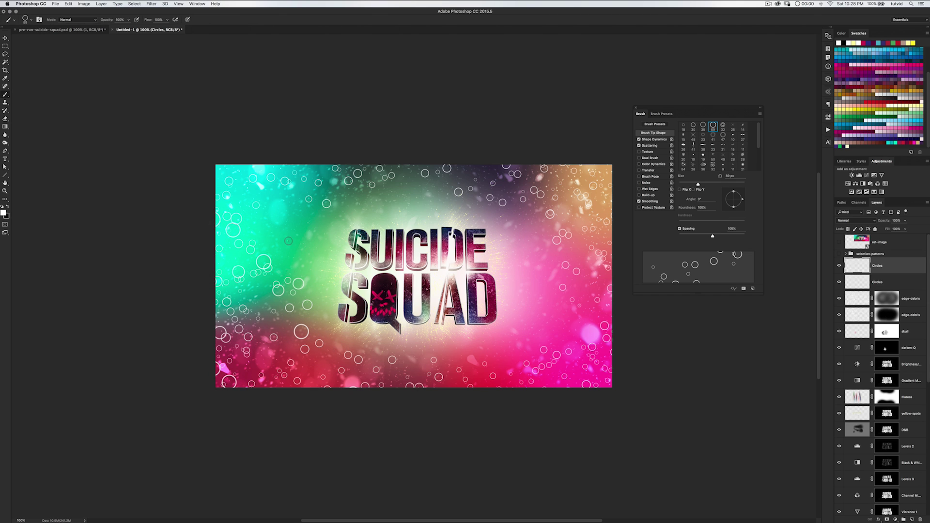
Apply a Gaussian Blur with a 7.0-pixel radius to the enlarged circles copy
click(152, 4)
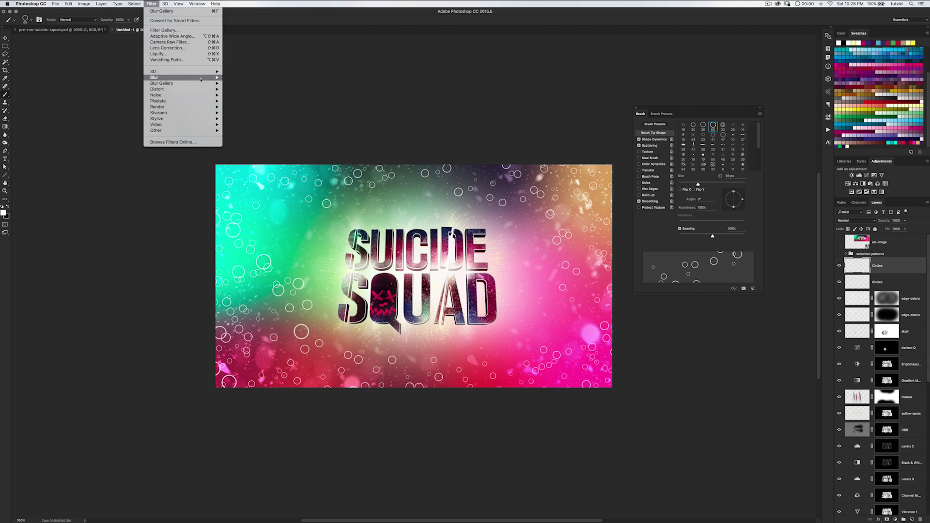
mouse_move(203, 78)
click(254, 101)
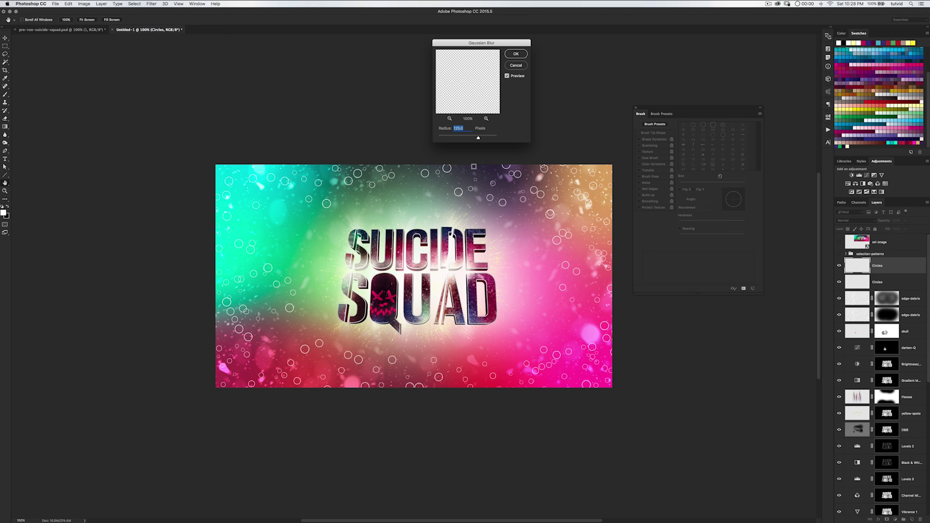
text(10)
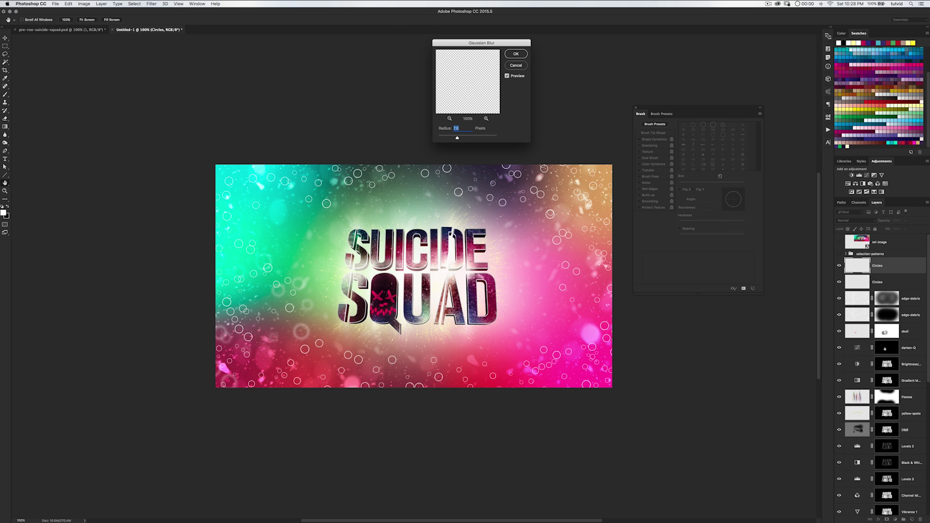
key(Return)
key(b)
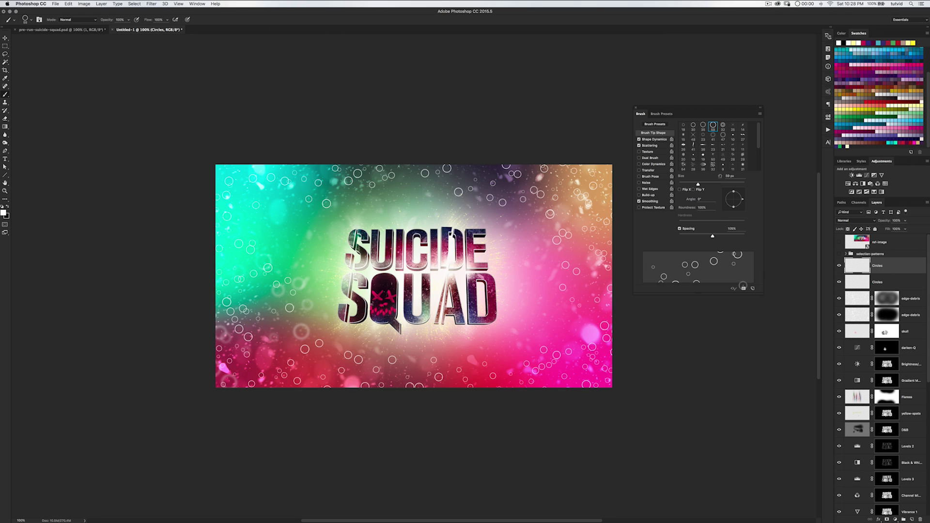
Duplicate the blurred circles layer and move the copy so its rings fill the upper part of the canvas
key(v)
key(super+j)
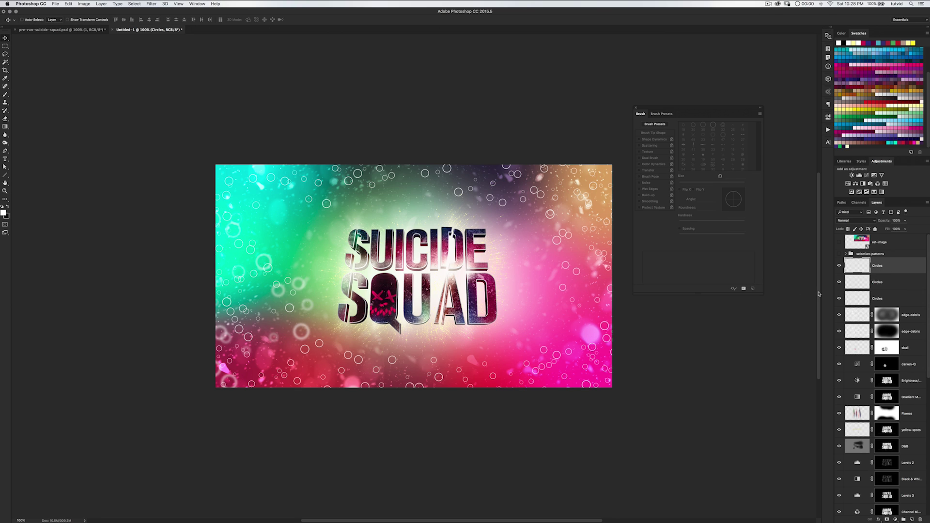
drag(506, 255, 396, 250)
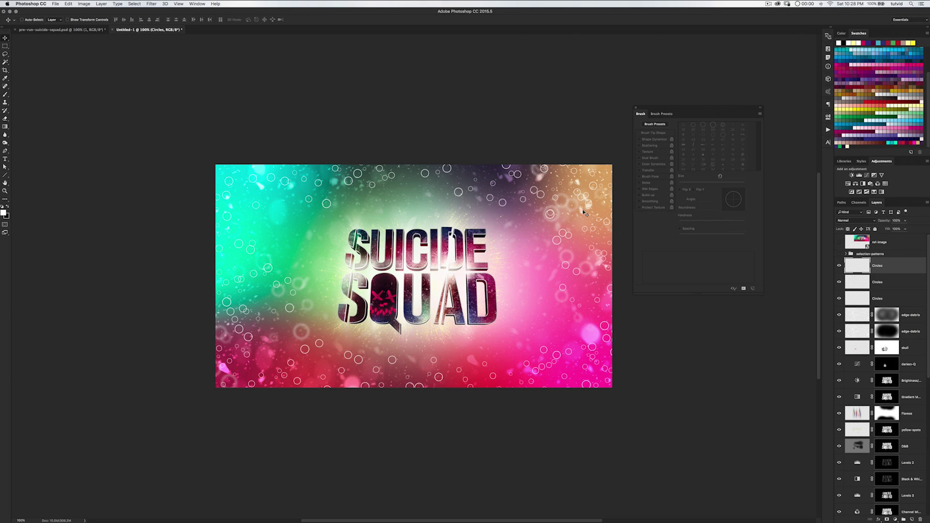
drag(562, 247, 597, 297)
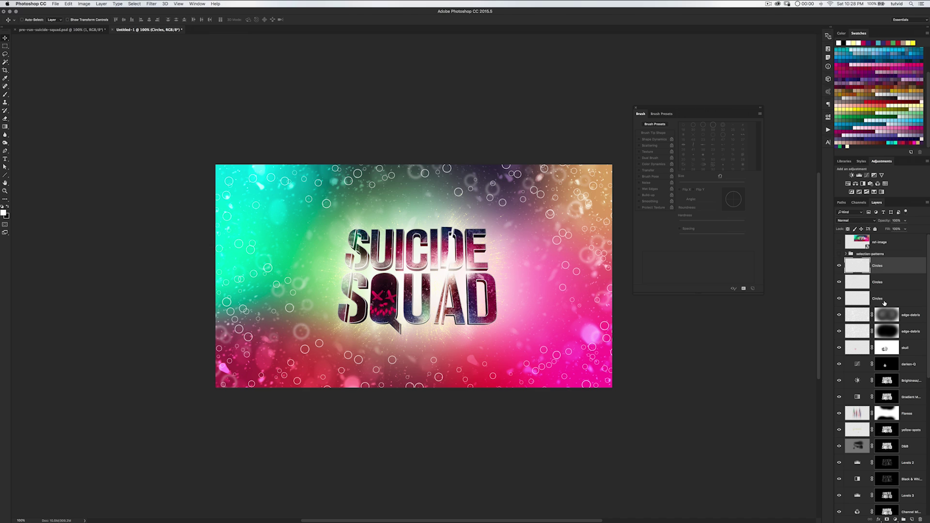
Set the original small Circles layer to Overlay blend mode with 84% opacity
click(884, 301)
click(860, 288)
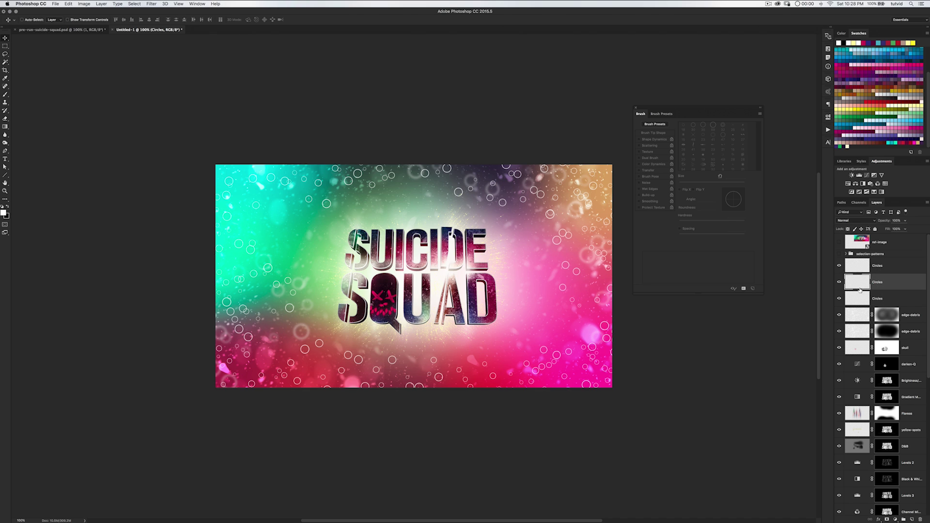
click(857, 265)
click(861, 279)
click(854, 295)
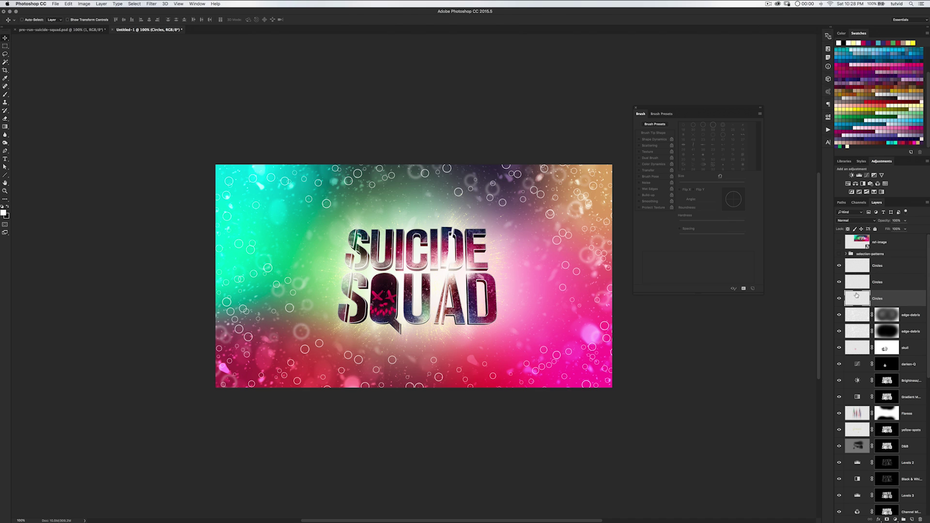
click(853, 221)
click(846, 287)
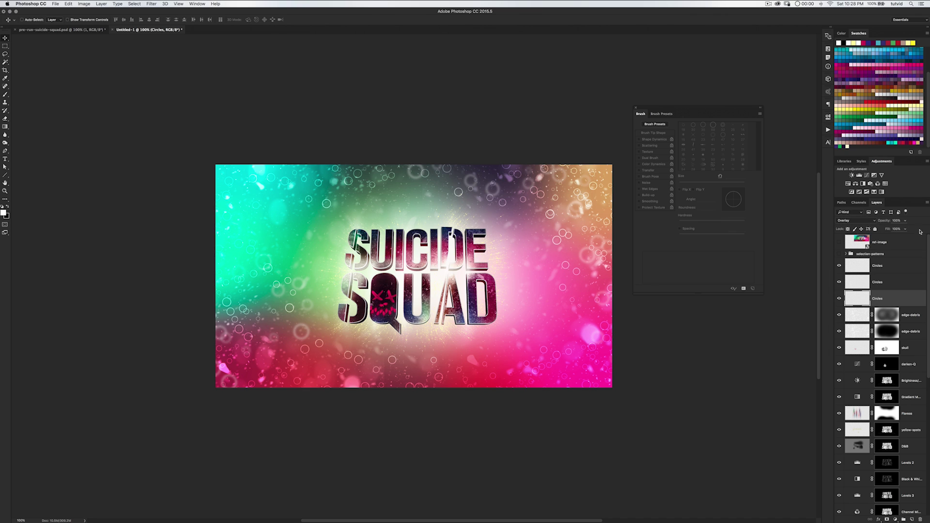
drag(884, 223, 882, 224)
Lasso several irregular patches of small circles around the edges of the canvas into one selection
click(6, 54)
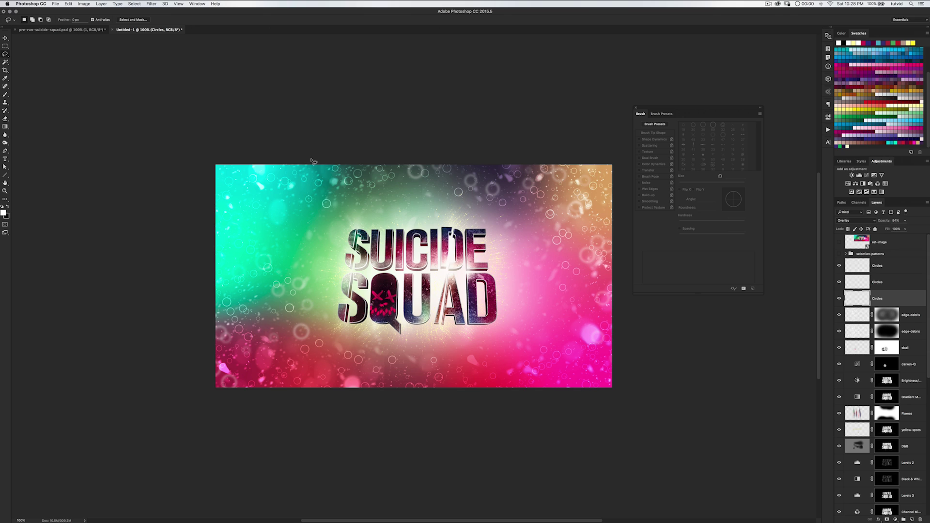
mouse_move(367, 201)
mouse_down()
mouse_move(337, 160)
mouse_move(306, 158)
mouse_up()
mouse_move(542, 178)
mouse_down()
mouse_move(513, 208)
mouse_move(563, 180)
mouse_move(546, 206)
mouse_up()
mouse_move(564, 278)
mouse_down()
mouse_move(573, 272)
mouse_move(561, 297)
mouse_up()
mouse_move(496, 360)
mouse_down()
mouse_move(490, 431)
mouse_move(481, 376)
mouse_up()
mouse_move(320, 343)
mouse_down()
mouse_move(341, 355)
mouse_move(319, 344)
mouse_up()
mouse_move(249, 322)
mouse_down()
mouse_move(219, 314)
mouse_move(237, 279)
mouse_move(272, 271)
mouse_up()
Feather the lassoed selection by 45 pixels
click(135, 4)
mouse_move(162, 88)
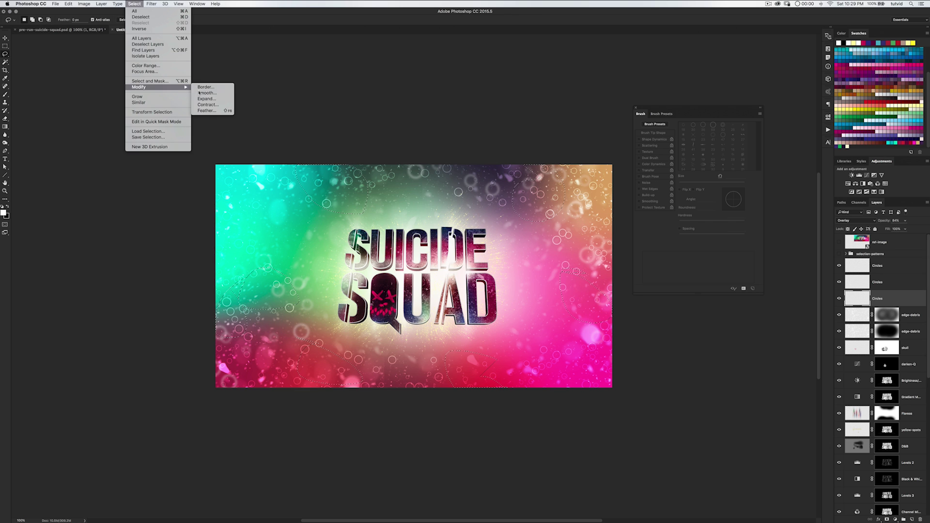
click(206, 110)
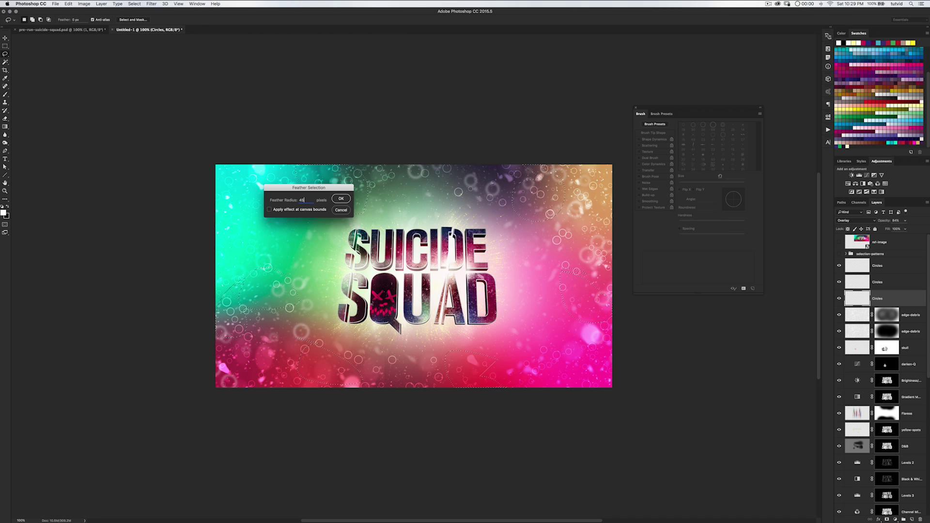
text(45)
key(Return)
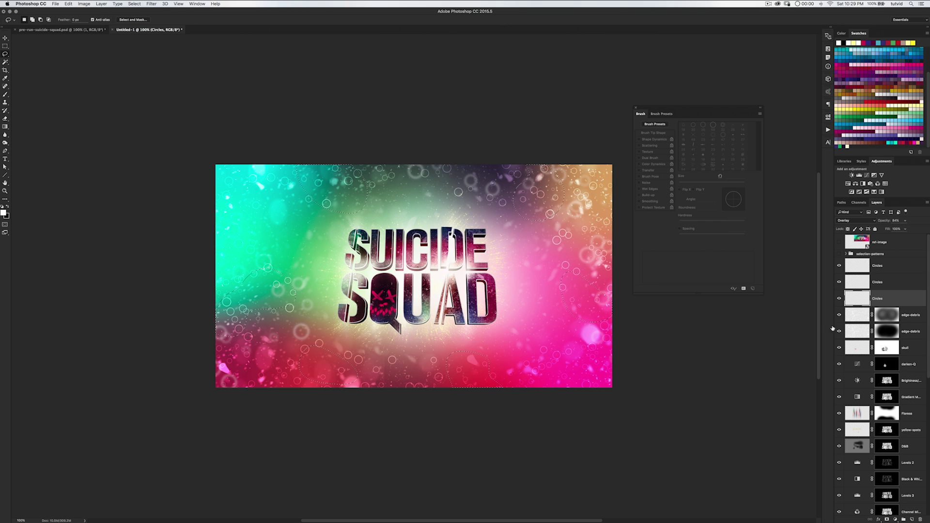
Rename the two upper Circles layers to Circles-large and the lowest one to Circles-small
click(879, 283)
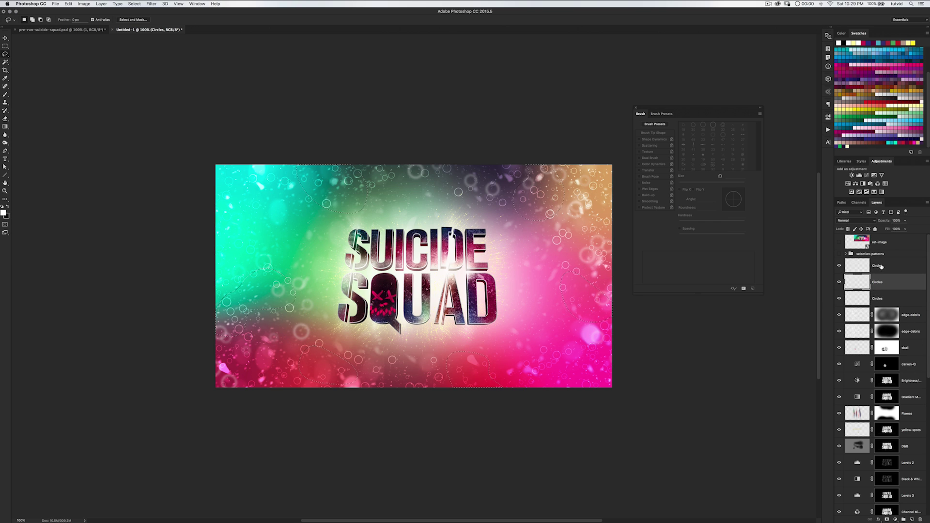
click(879, 266)
double_click(879, 266)
text(-large)
key(Tab)
text(Circles-large)
key(Tab)
text(Circles-small)
key(Return)
Hide both Circles-large layers, blur the selected areas of Circles-small with a 3.5-pixel Gaussian Blur, and deselect
drag(839, 266, 839, 281)
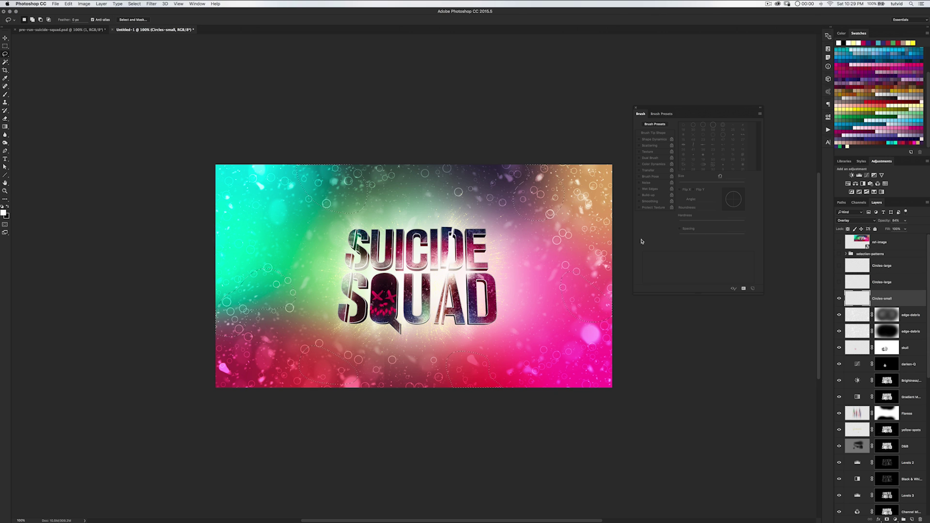
click(152, 4)
mouse_move(170, 77)
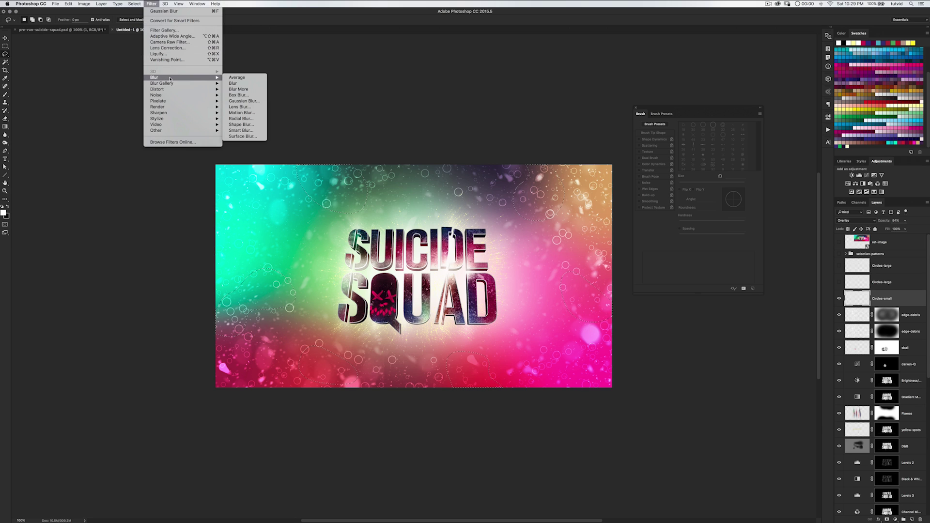
click(255, 101)
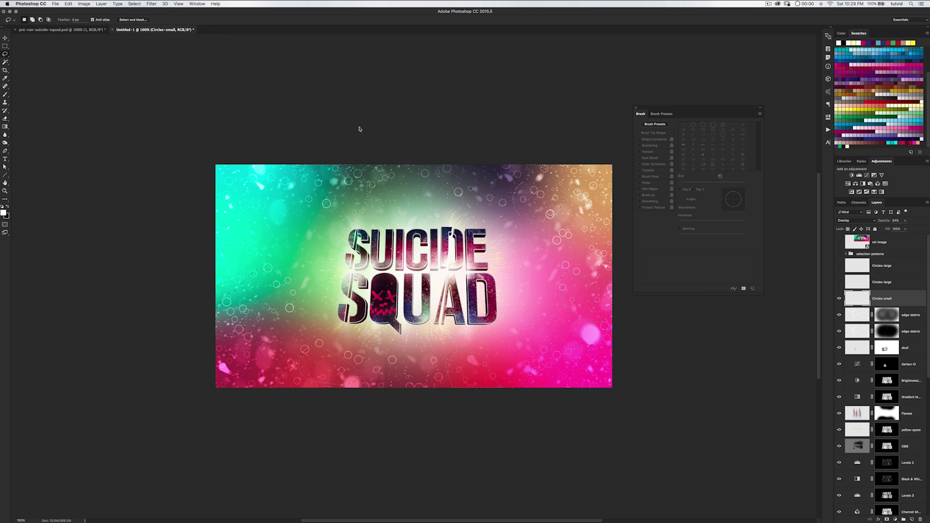
drag(487, 43, 500, 58)
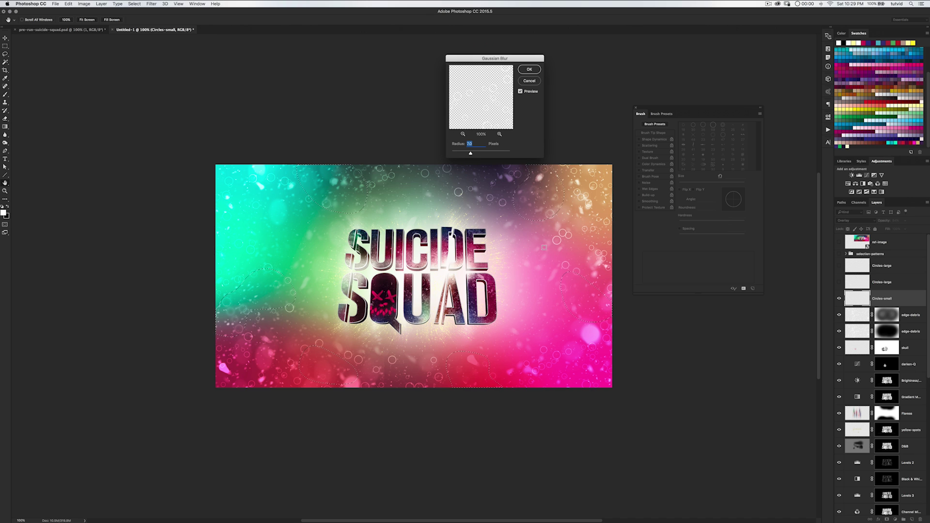
text(3.5)
click(529, 70)
key(super+d)
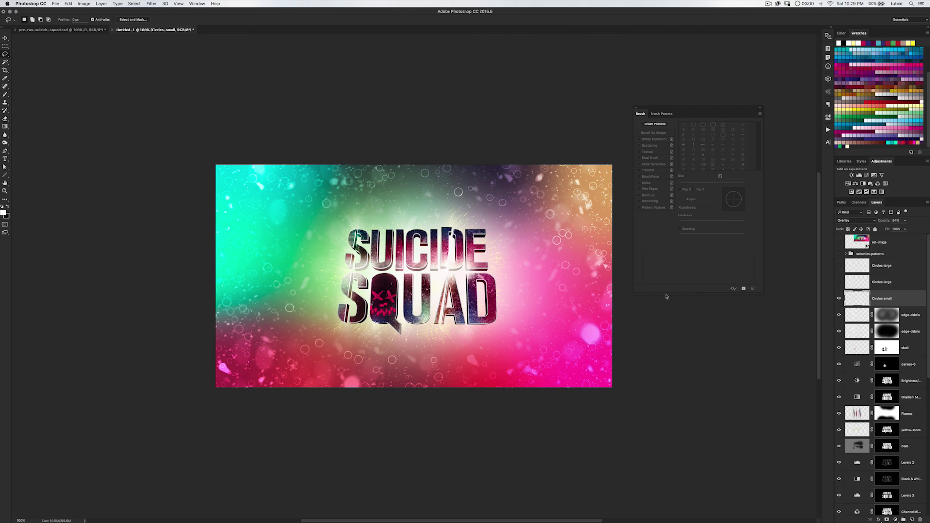
Show both Circles-large layers again and slightly lower their opacity together
click(840, 266)
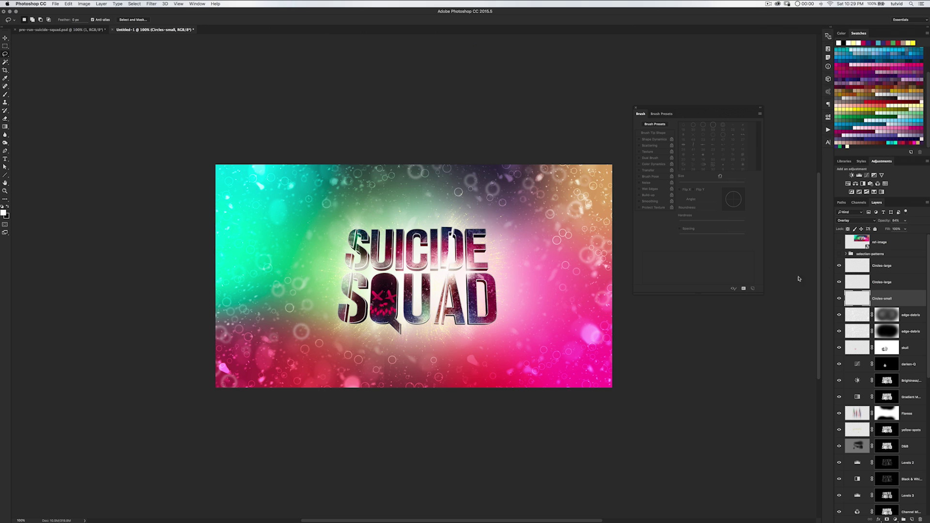
click(880, 283)
shift+click(888, 265)
drag(888, 223, 877, 223)
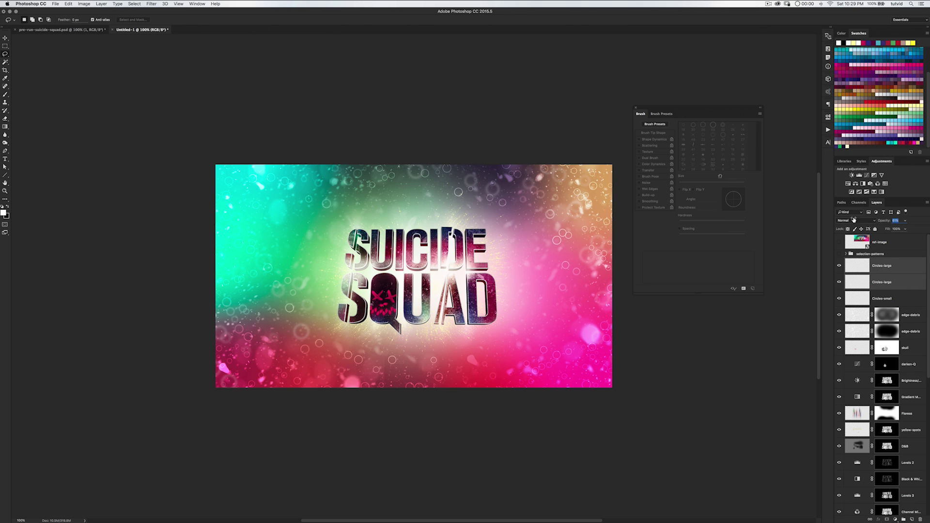